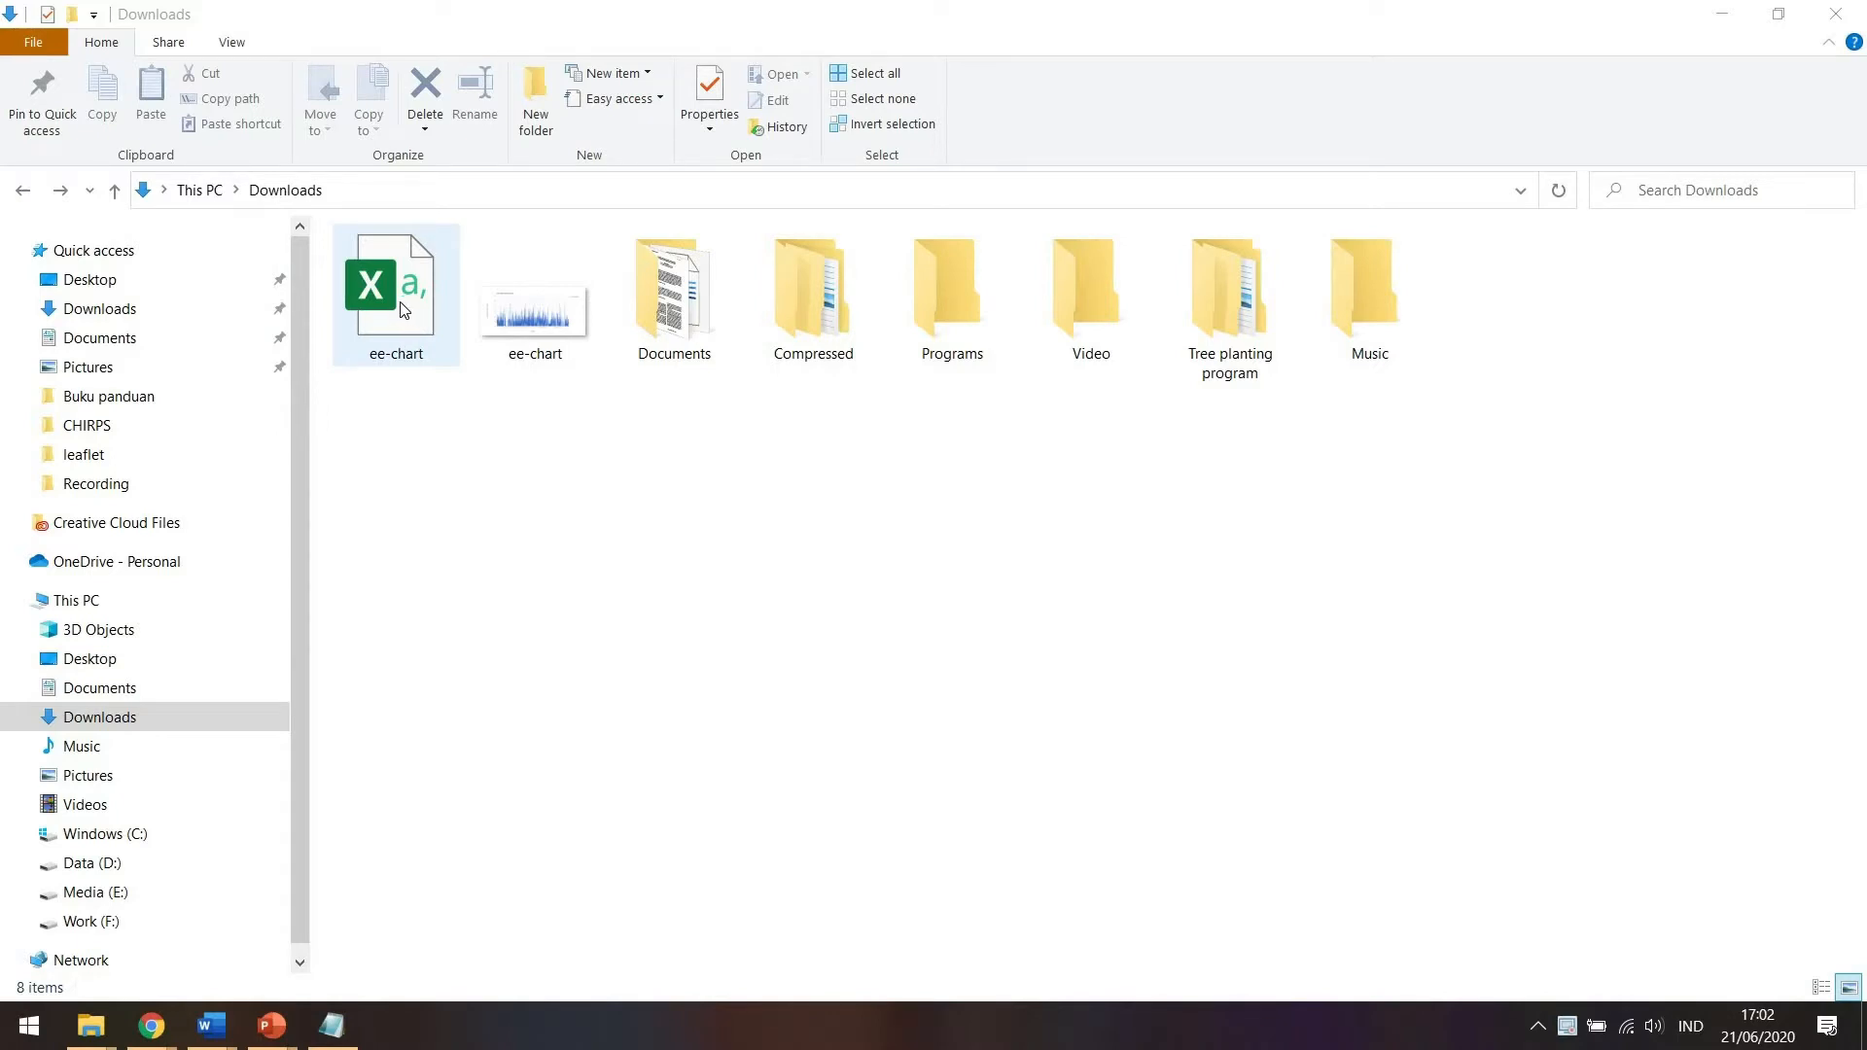
Open the ee-chart CSV file from Downloads in a maximized Excel window and autofit column A.
{"action": "left_click", "coordinate": [412, 325]}
{"action": "double_click", "coordinate": [413, 326]}
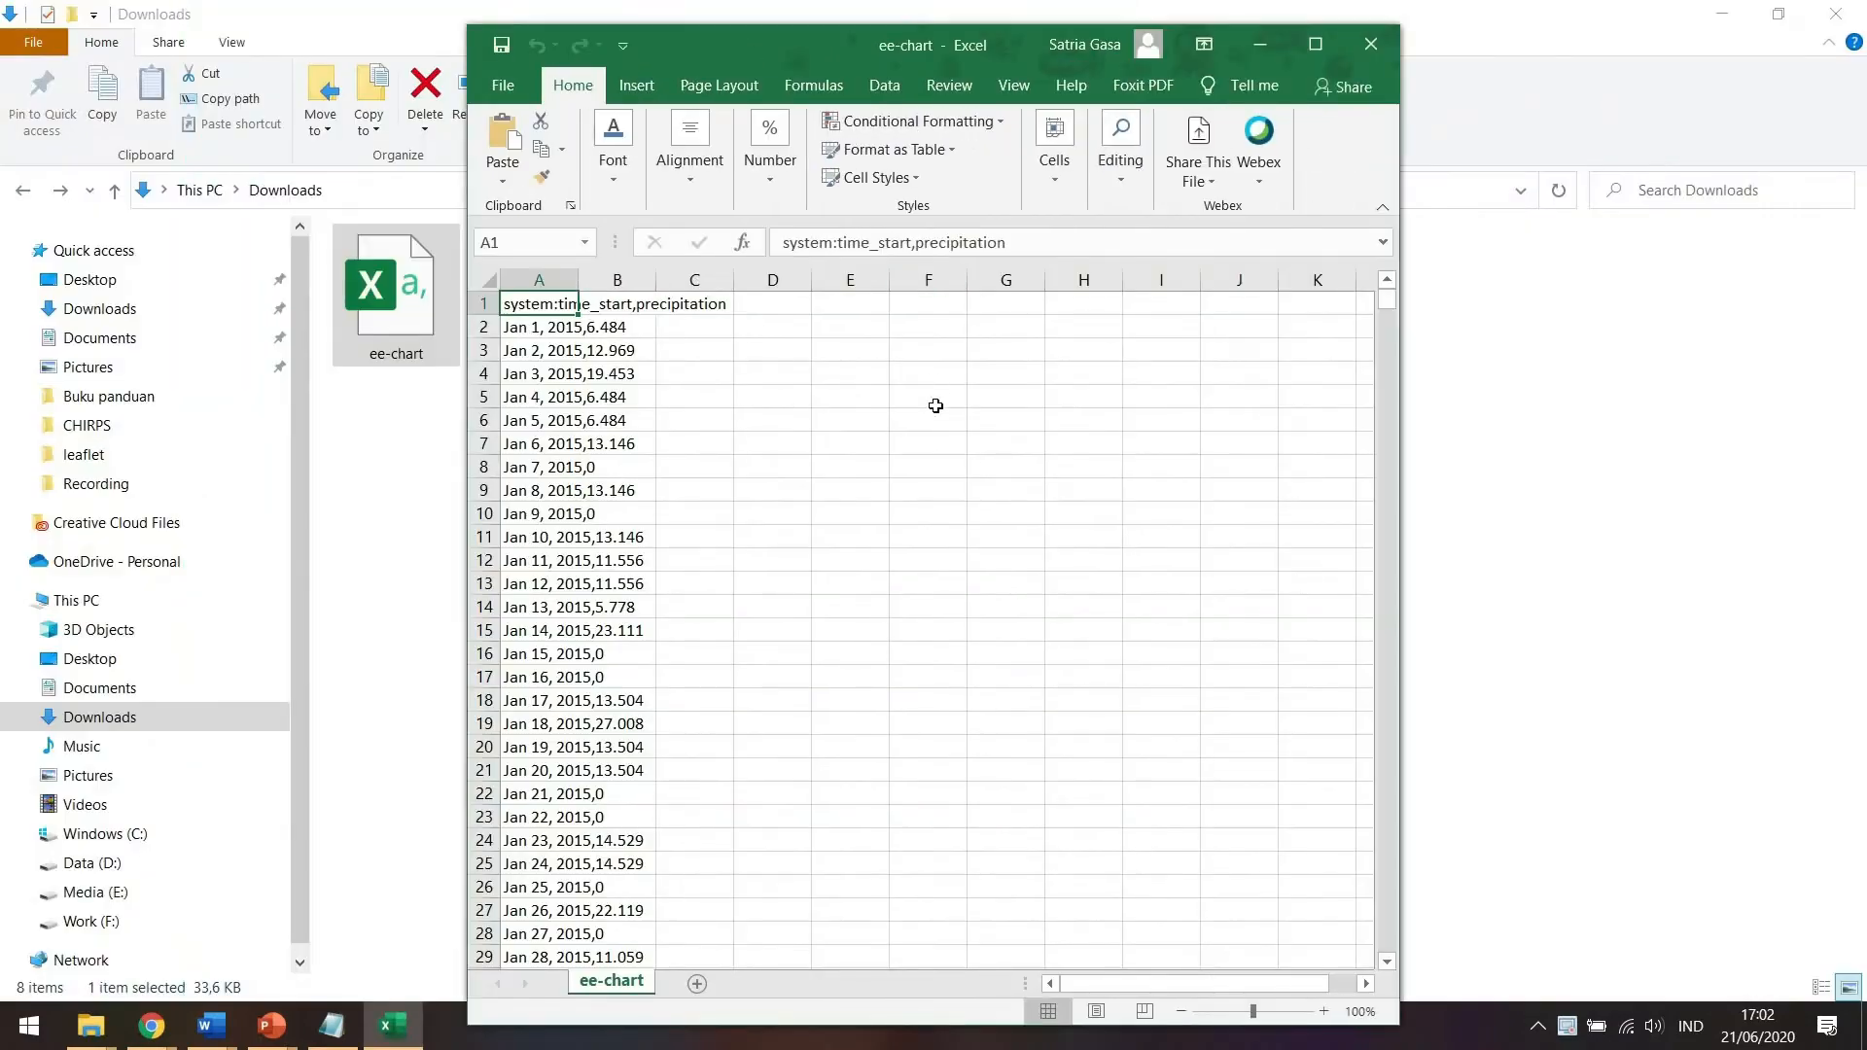
{"action": "left_click", "coordinate": [1326, 49]}
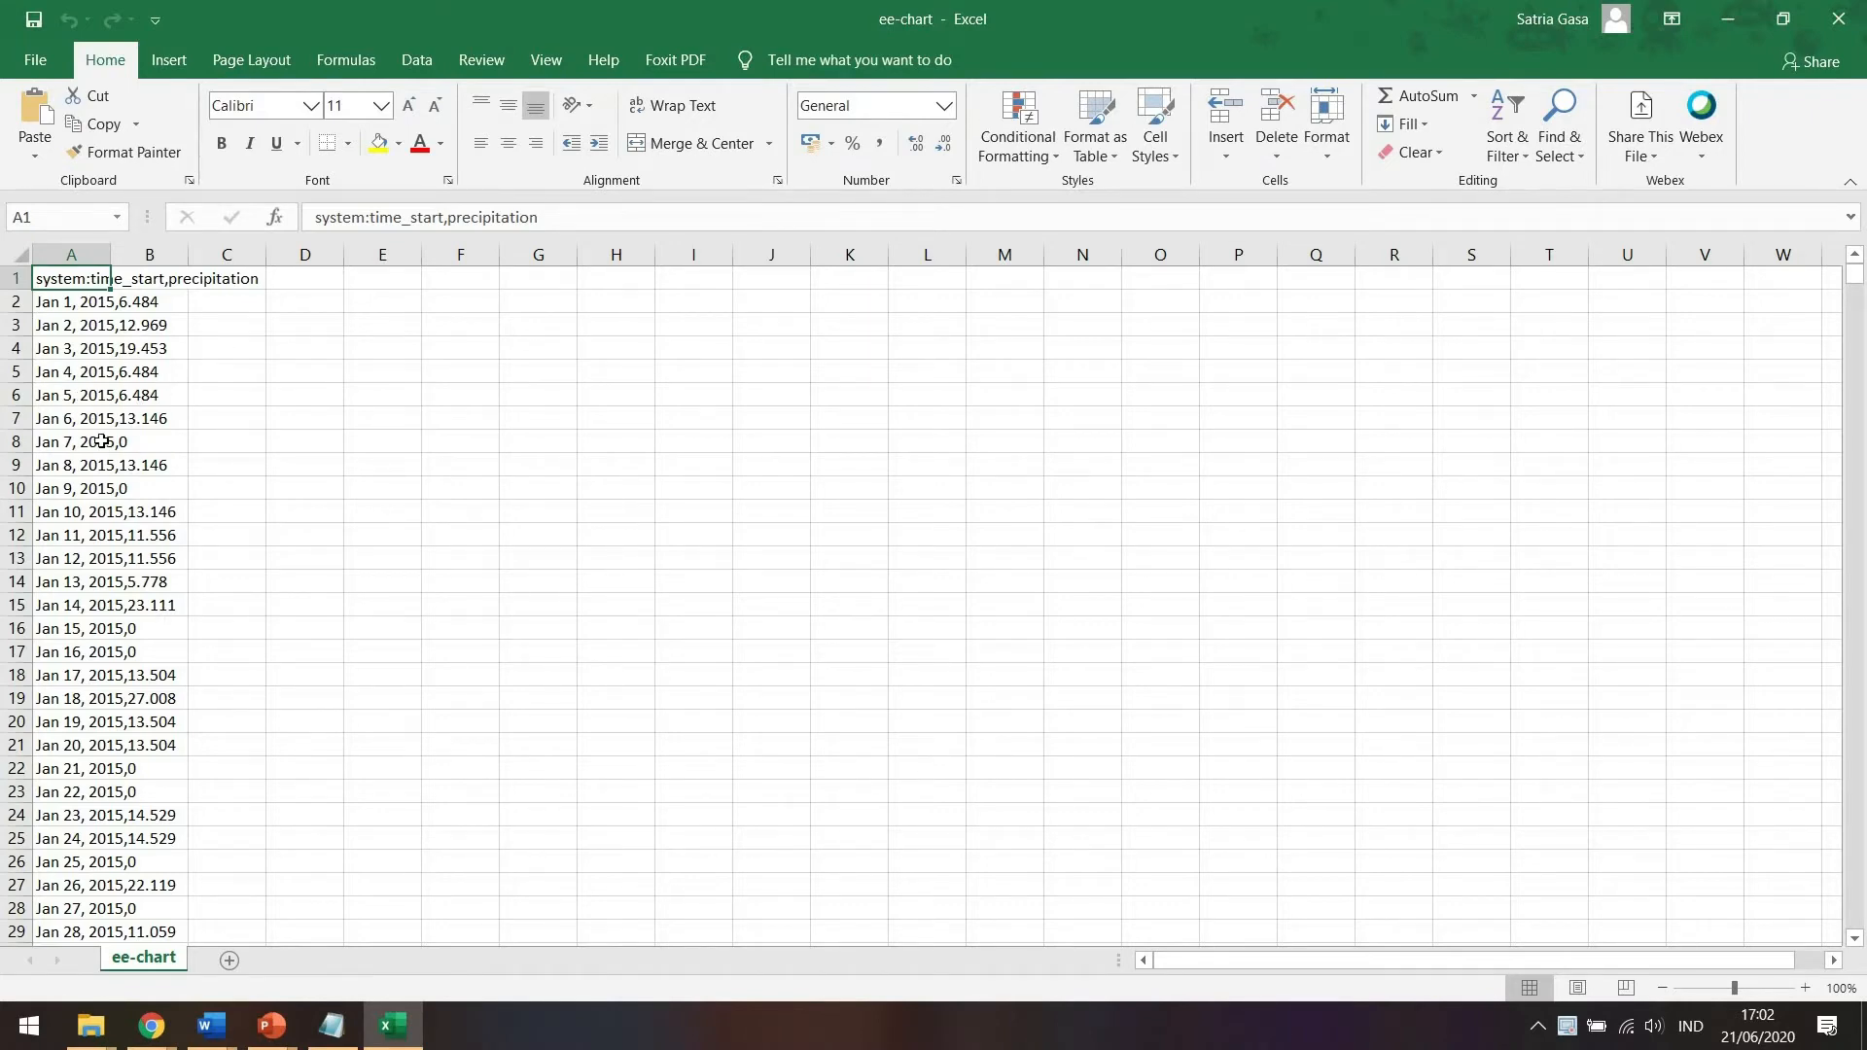
{"action": "double_click", "coordinate": [110, 253]}
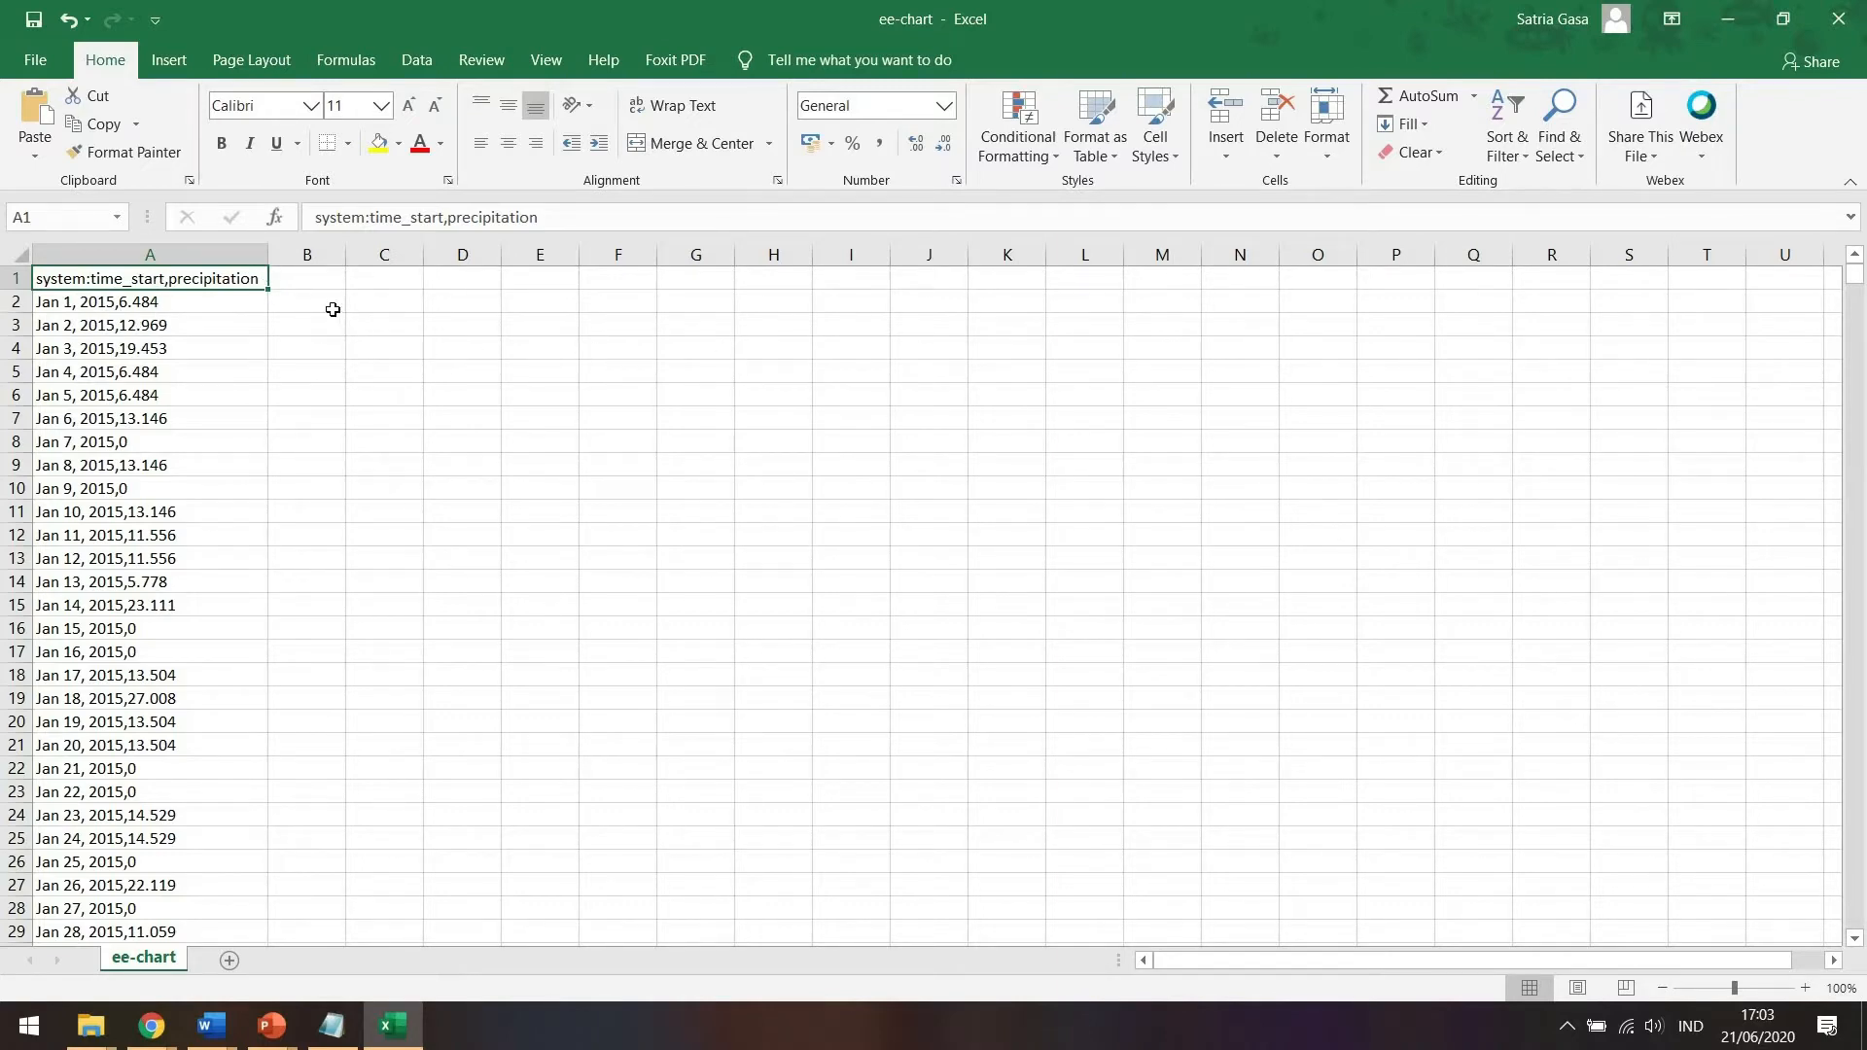
Check where the data in column A ends, and enter the headers M in B1 and D in C1.
{"action": "left_click", "coordinate": [395, 306]}
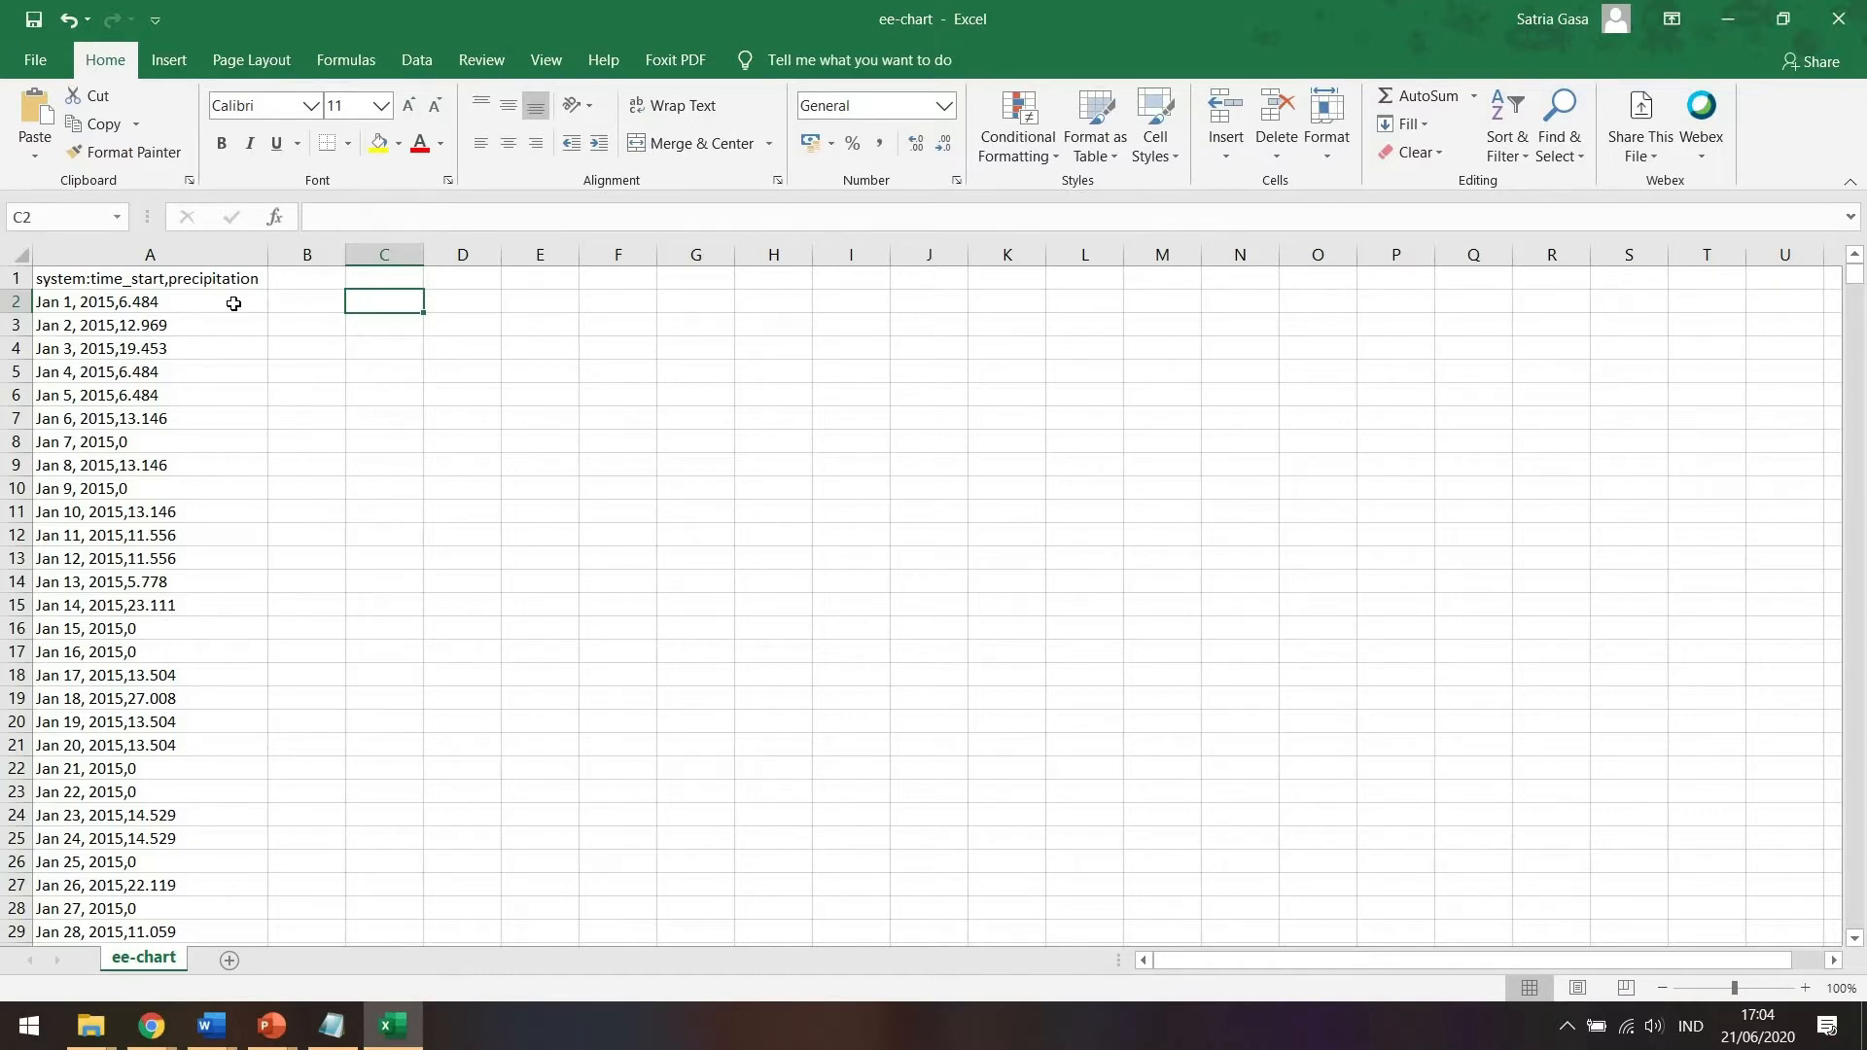
{"action": "left_click", "coordinate": [234, 304]}
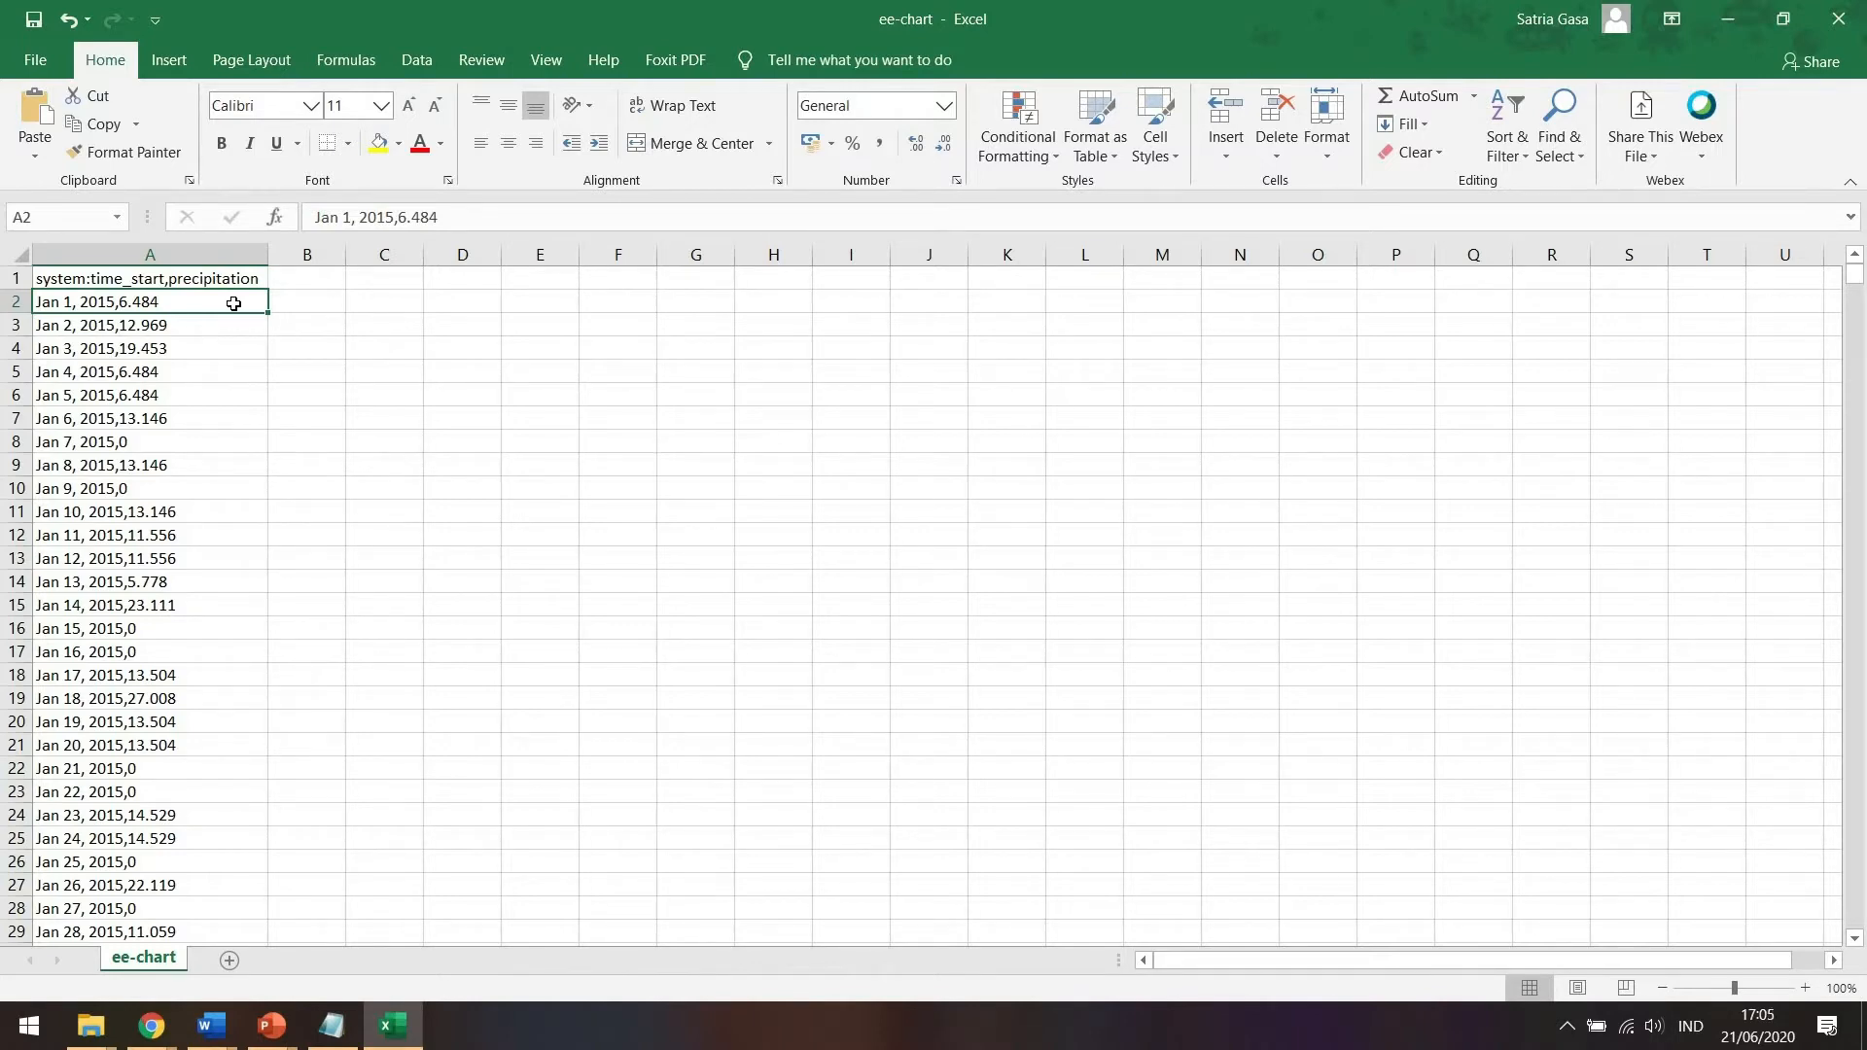
{"action": "key", "text": "ctrl+Down"}
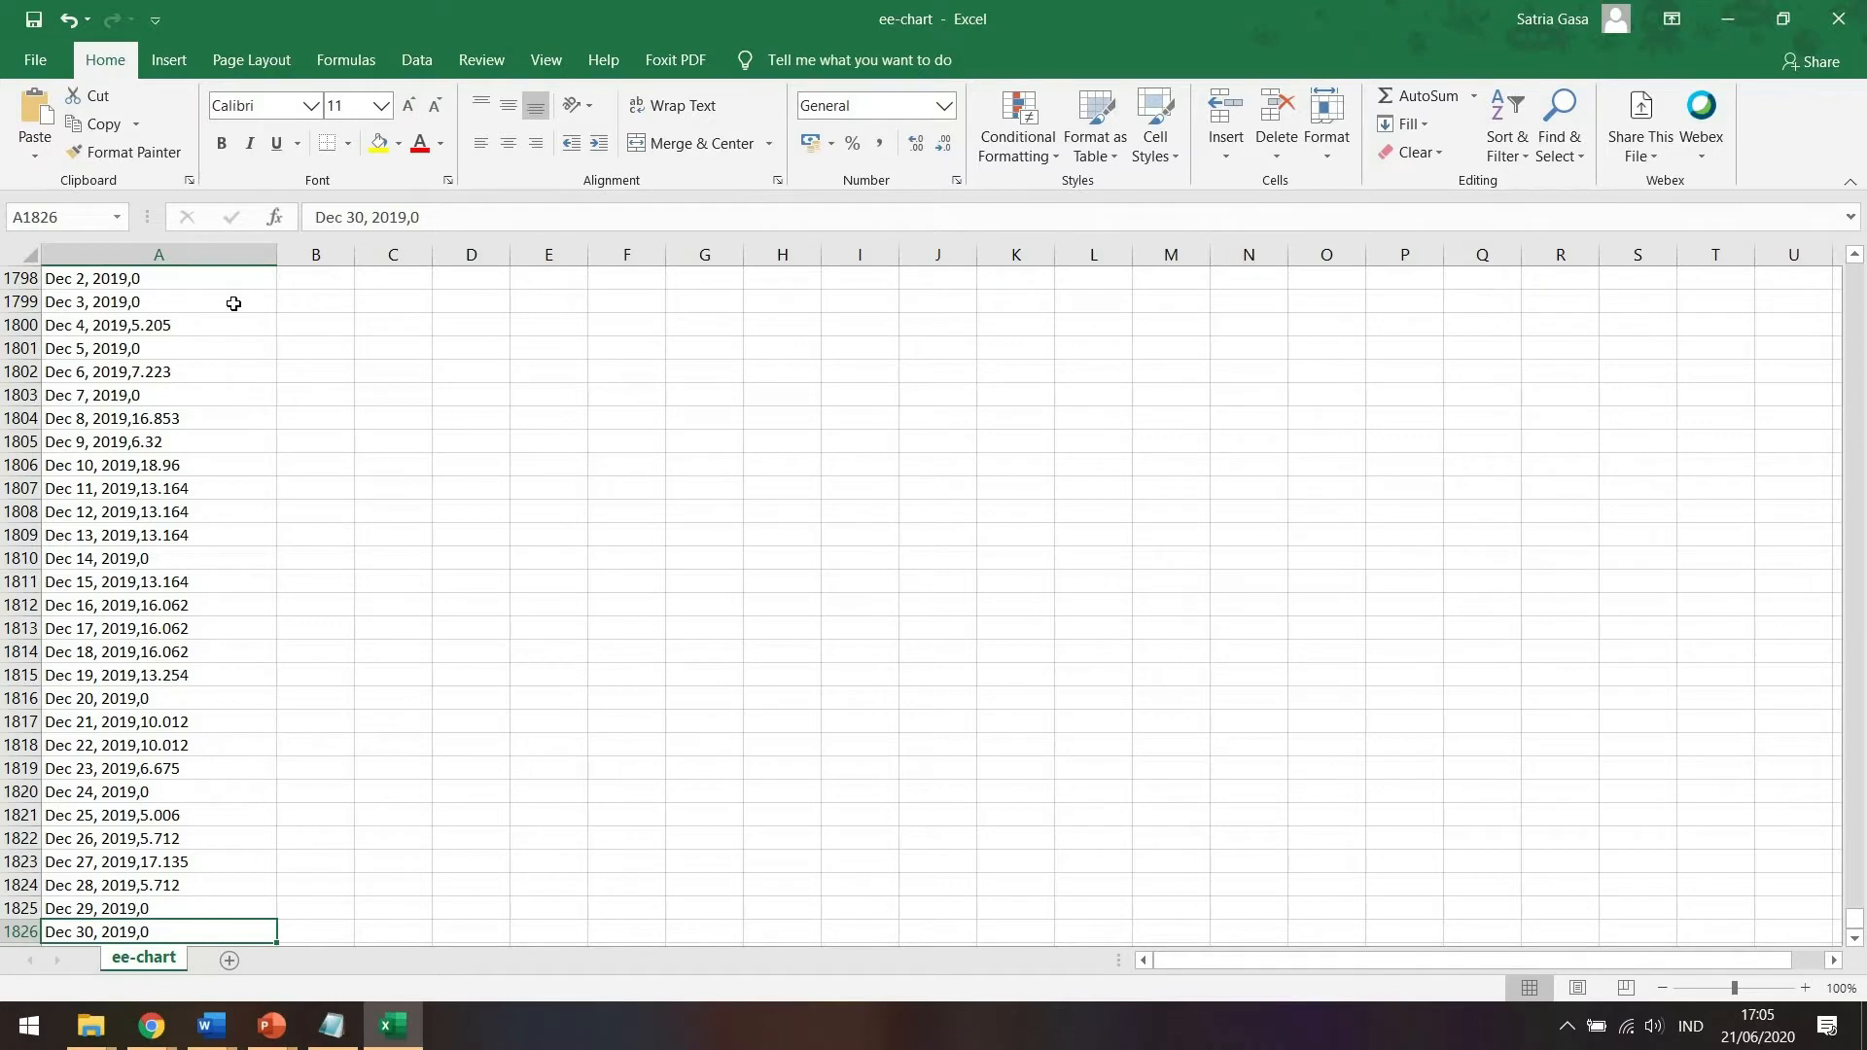
{"action": "key", "text": "ctrl+Home"}
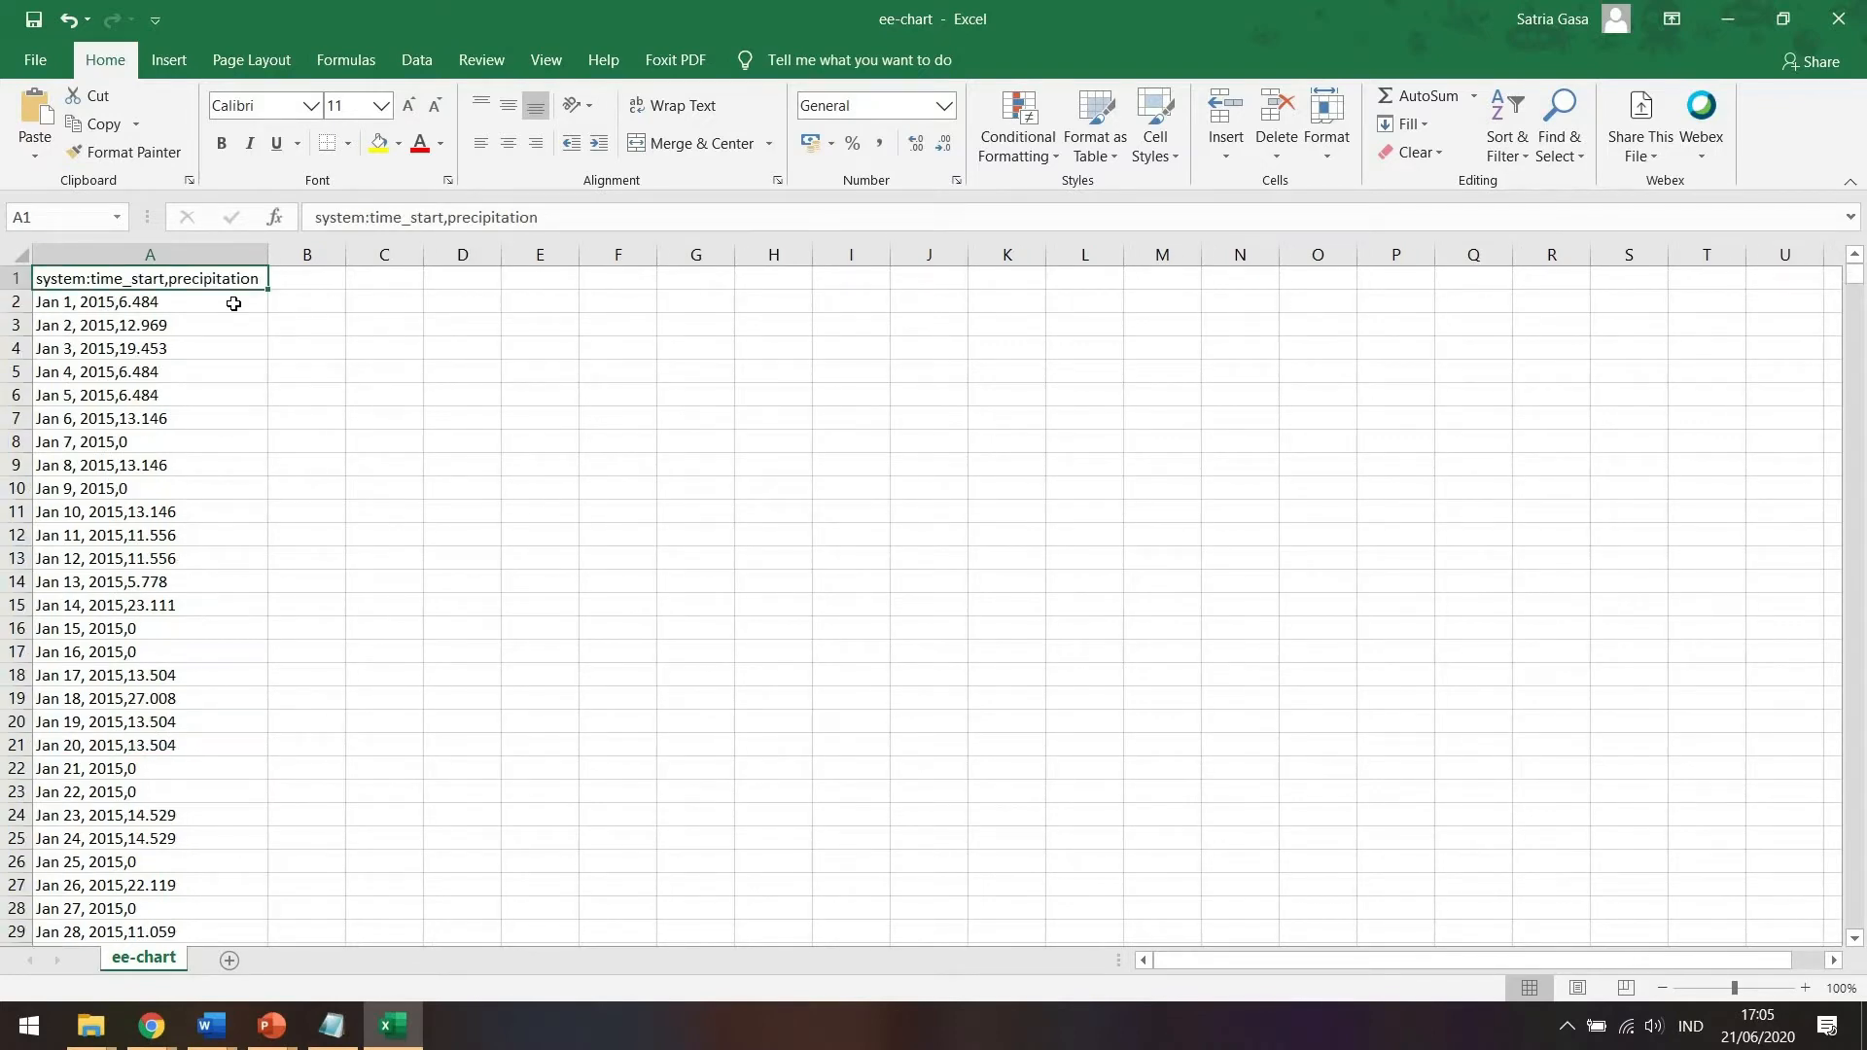
{"action": "left_click", "coordinate": [327, 307]}
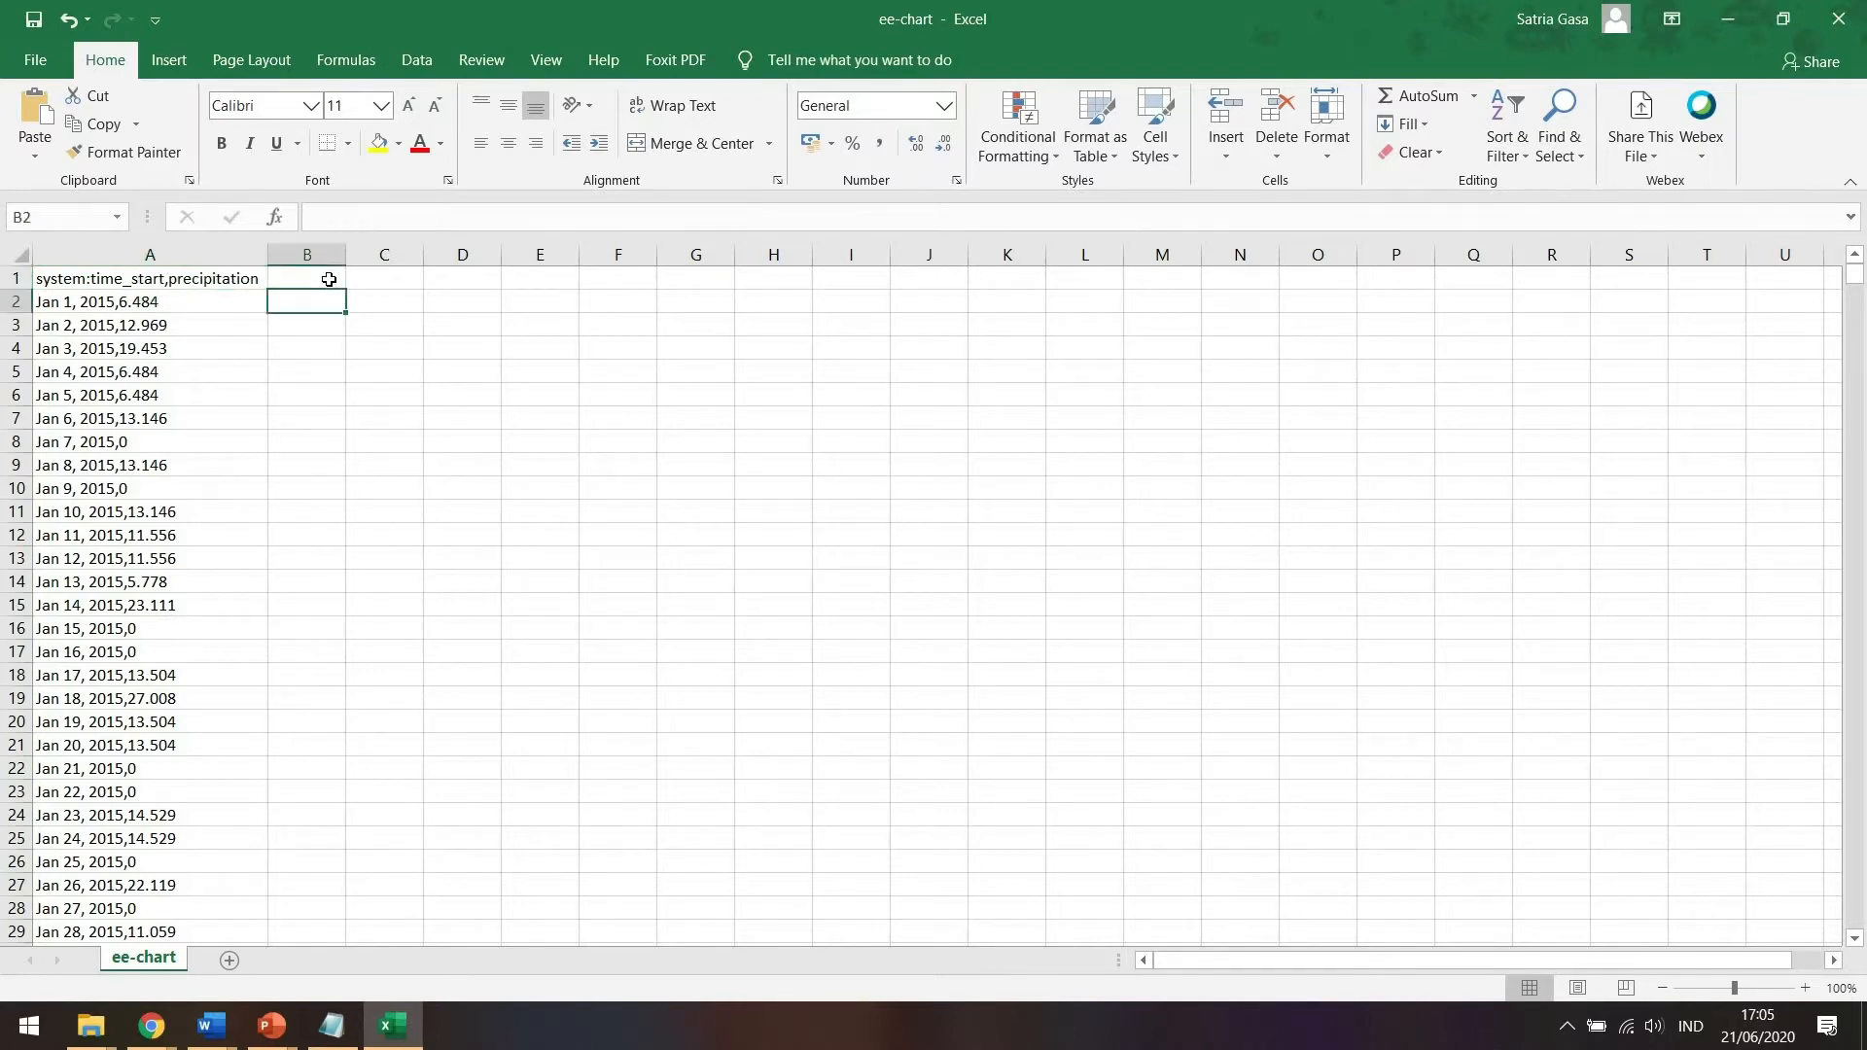
{"action": "left_click", "coordinate": [327, 279]}
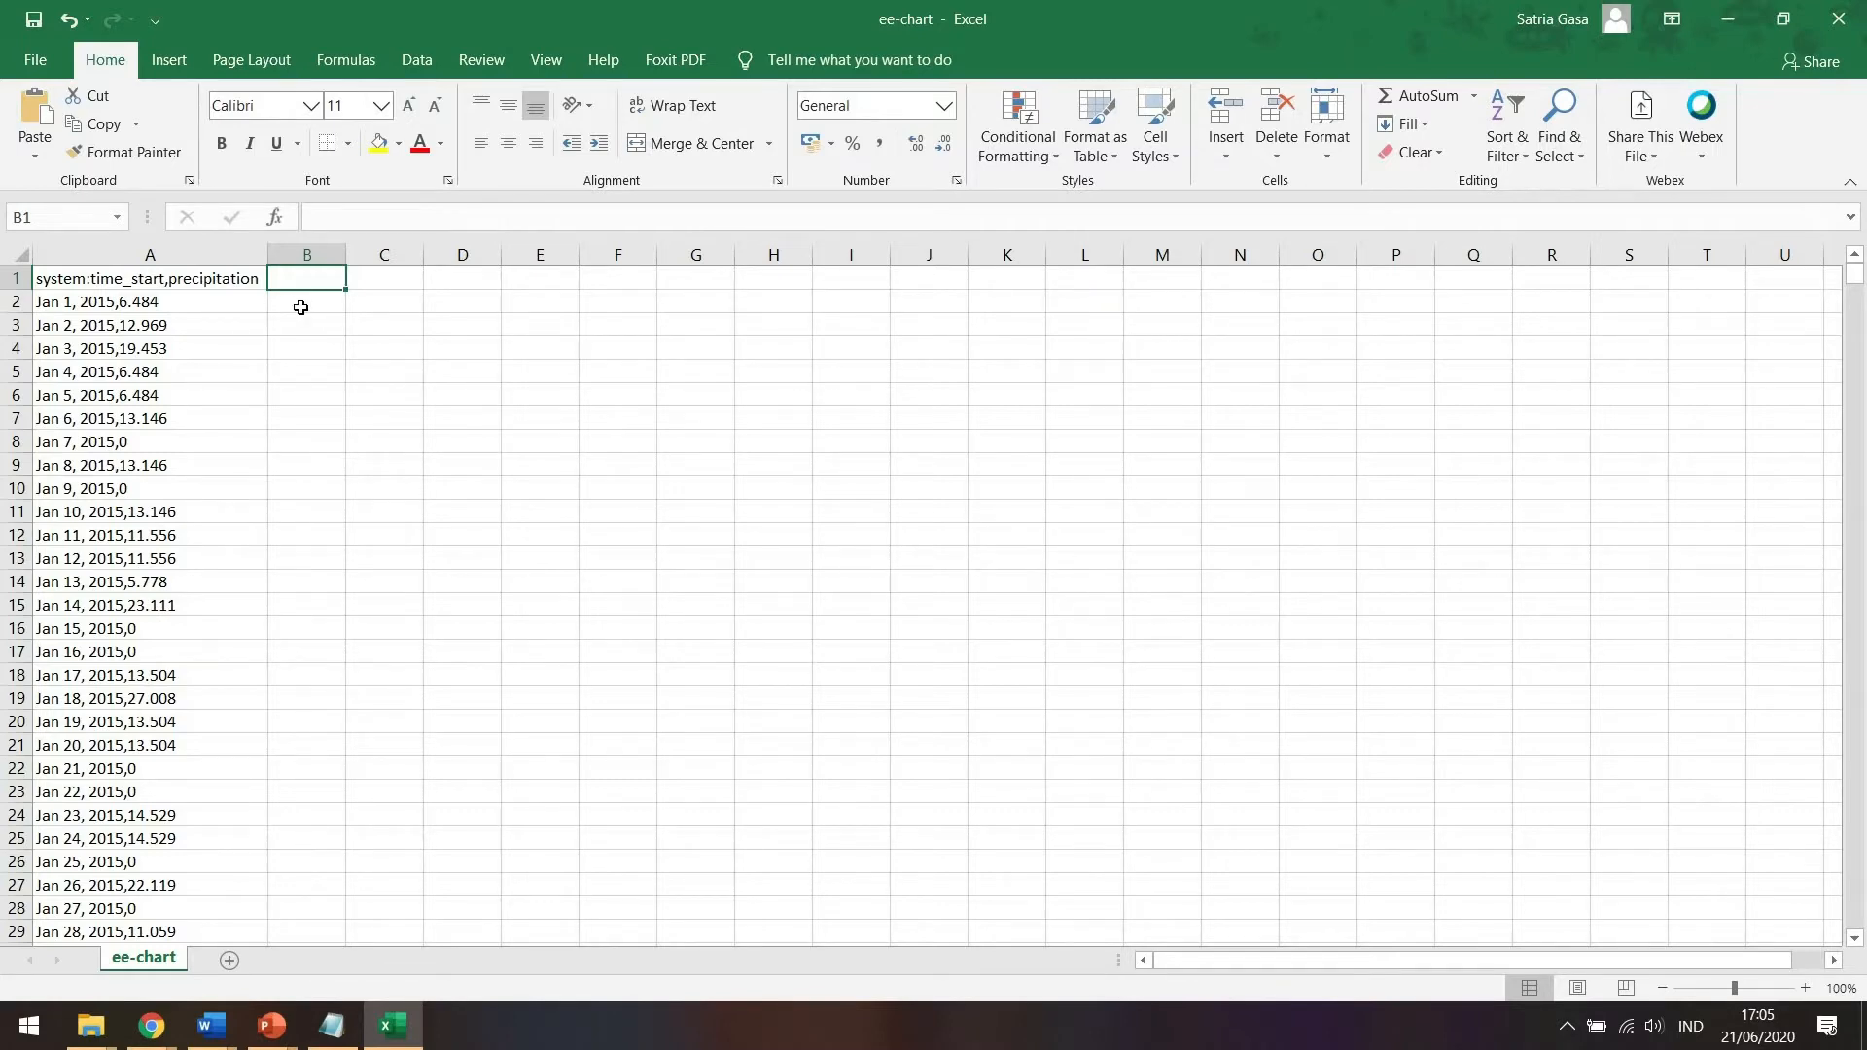
{"action": "type", "text": "M"}
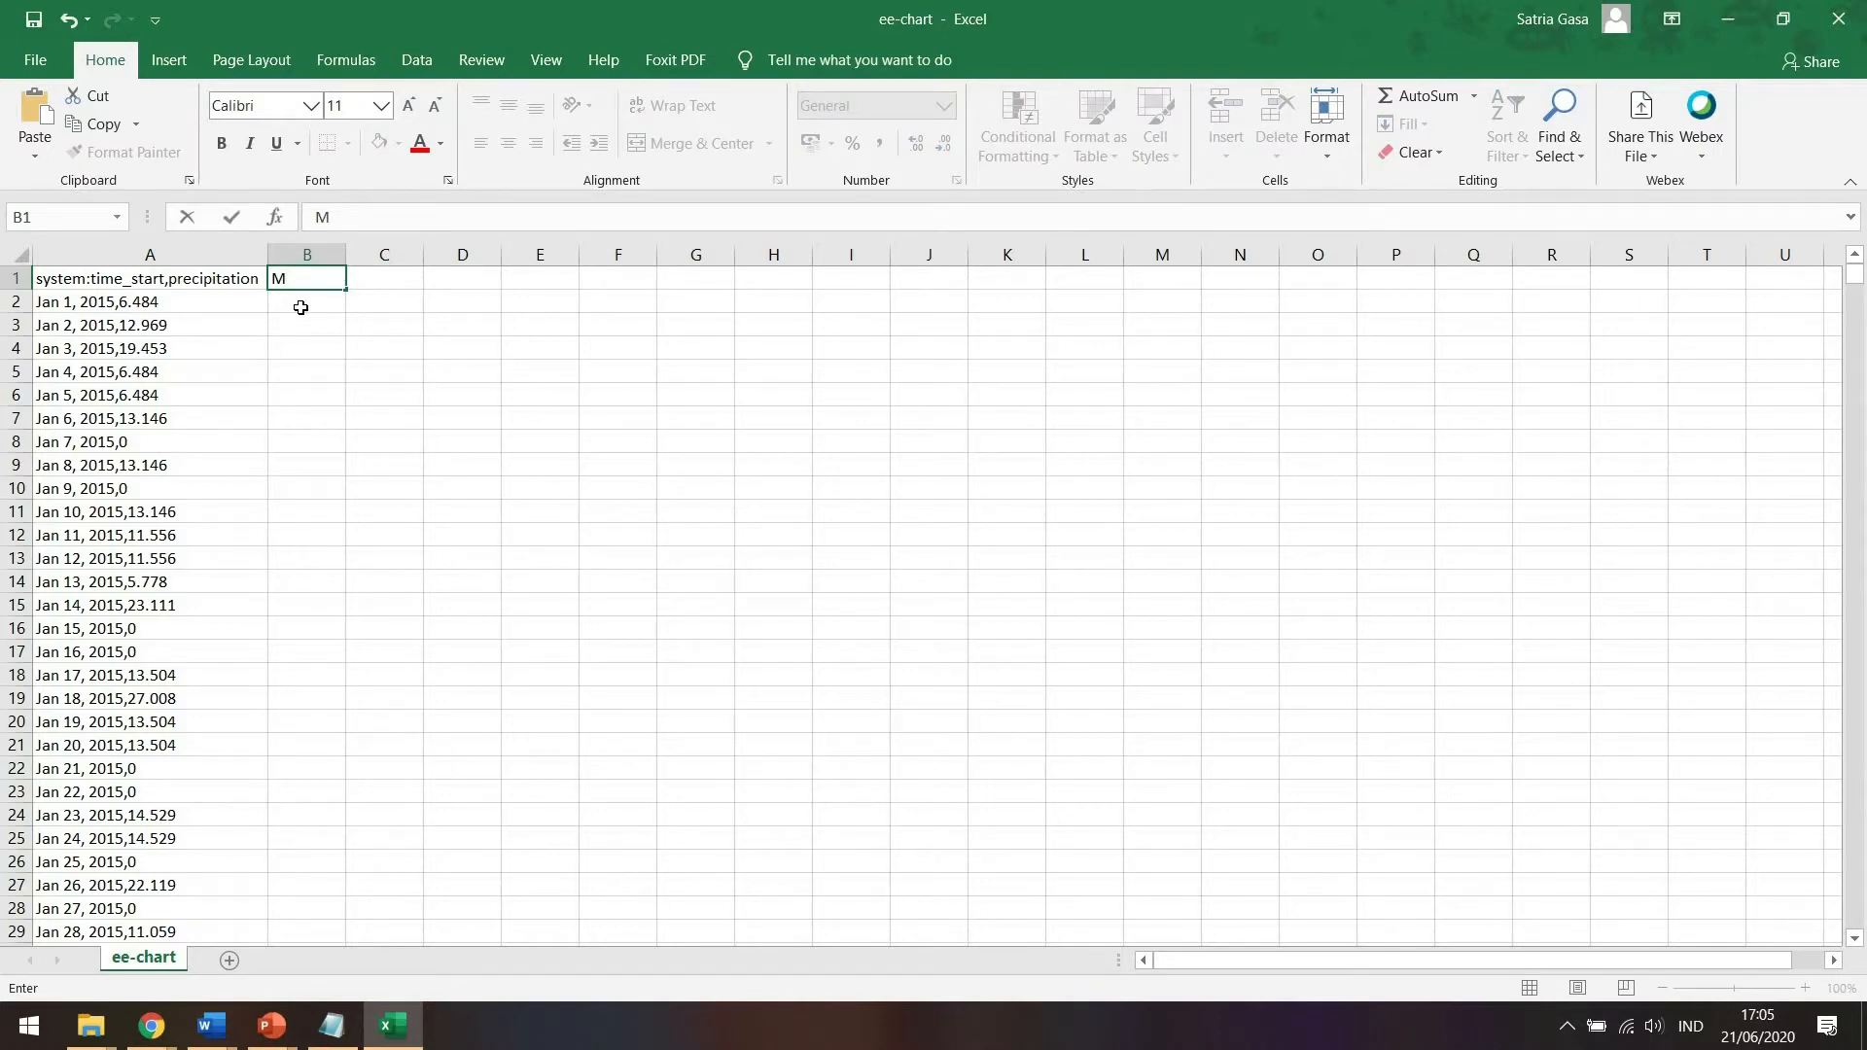
{"action": "key", "text": "Tab"}
{"action": "type", "text": "D"}
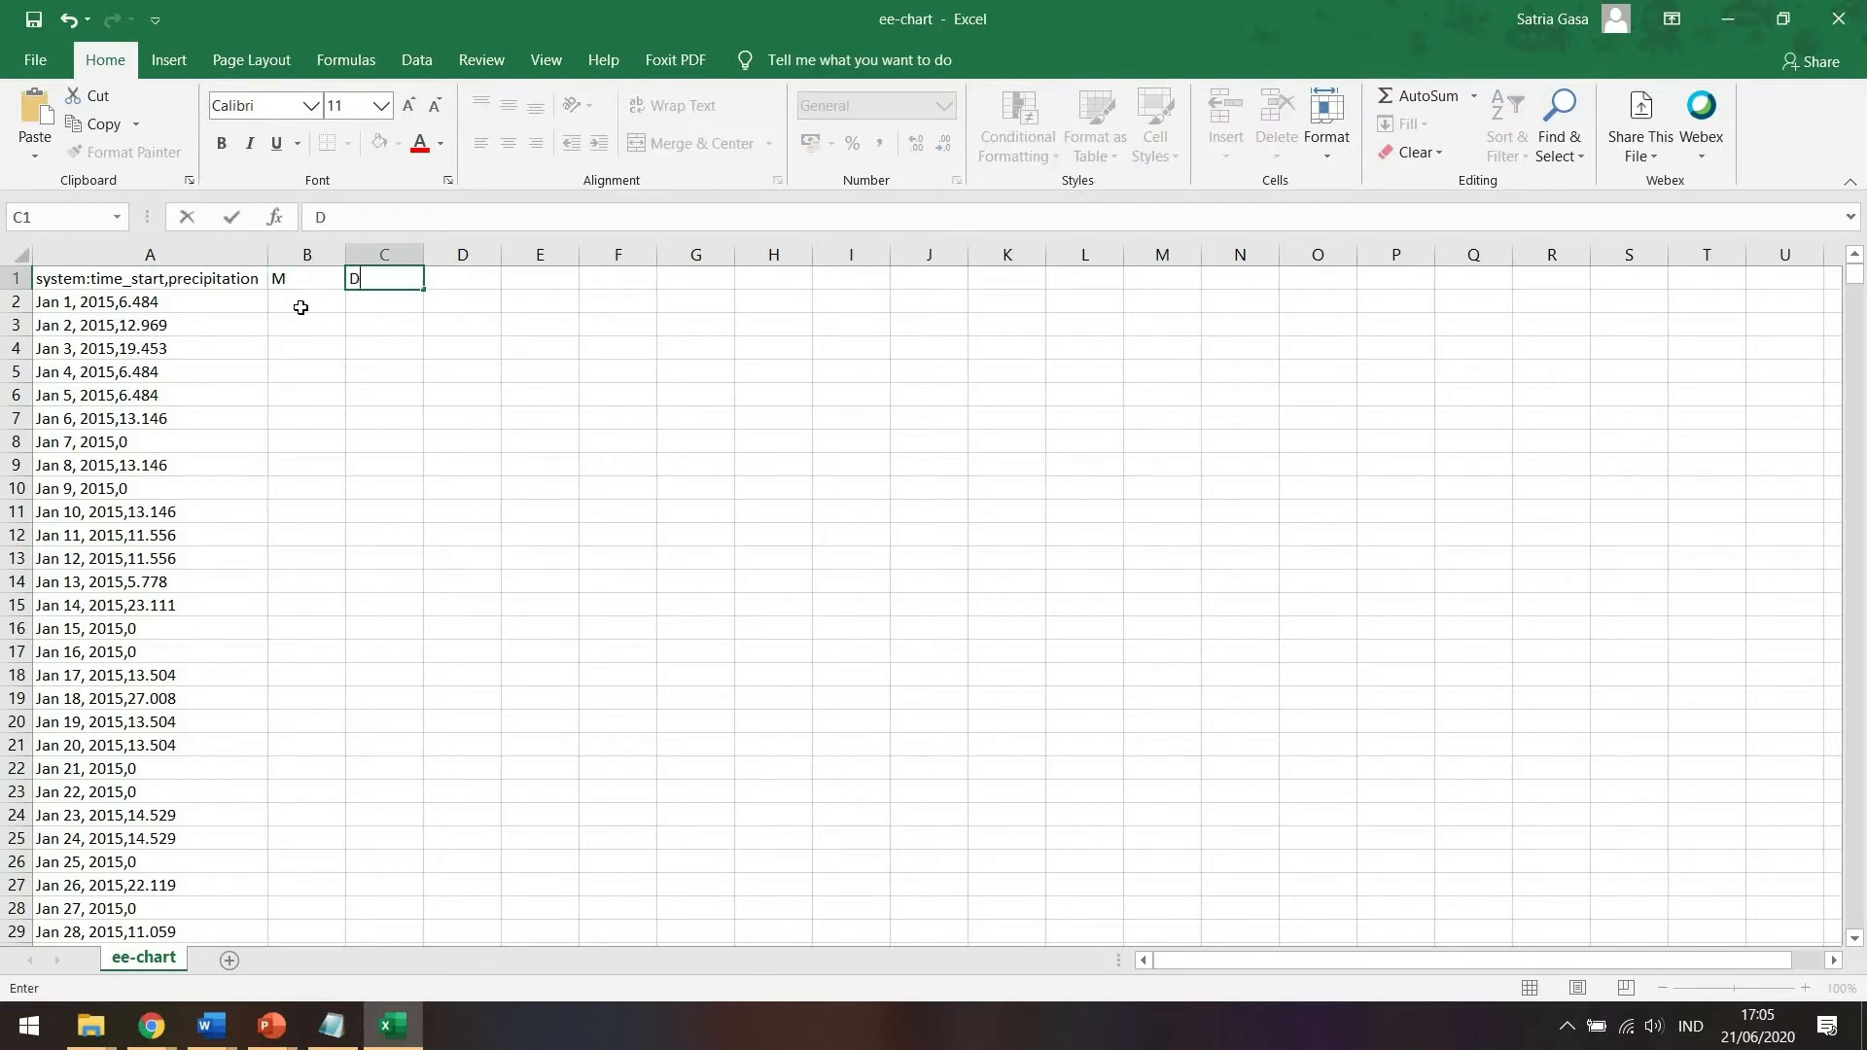
Enter the formula =LEFT(A2;3) in cell B2 to extract the month.
{"action": "left_click", "coordinate": [300, 308]}
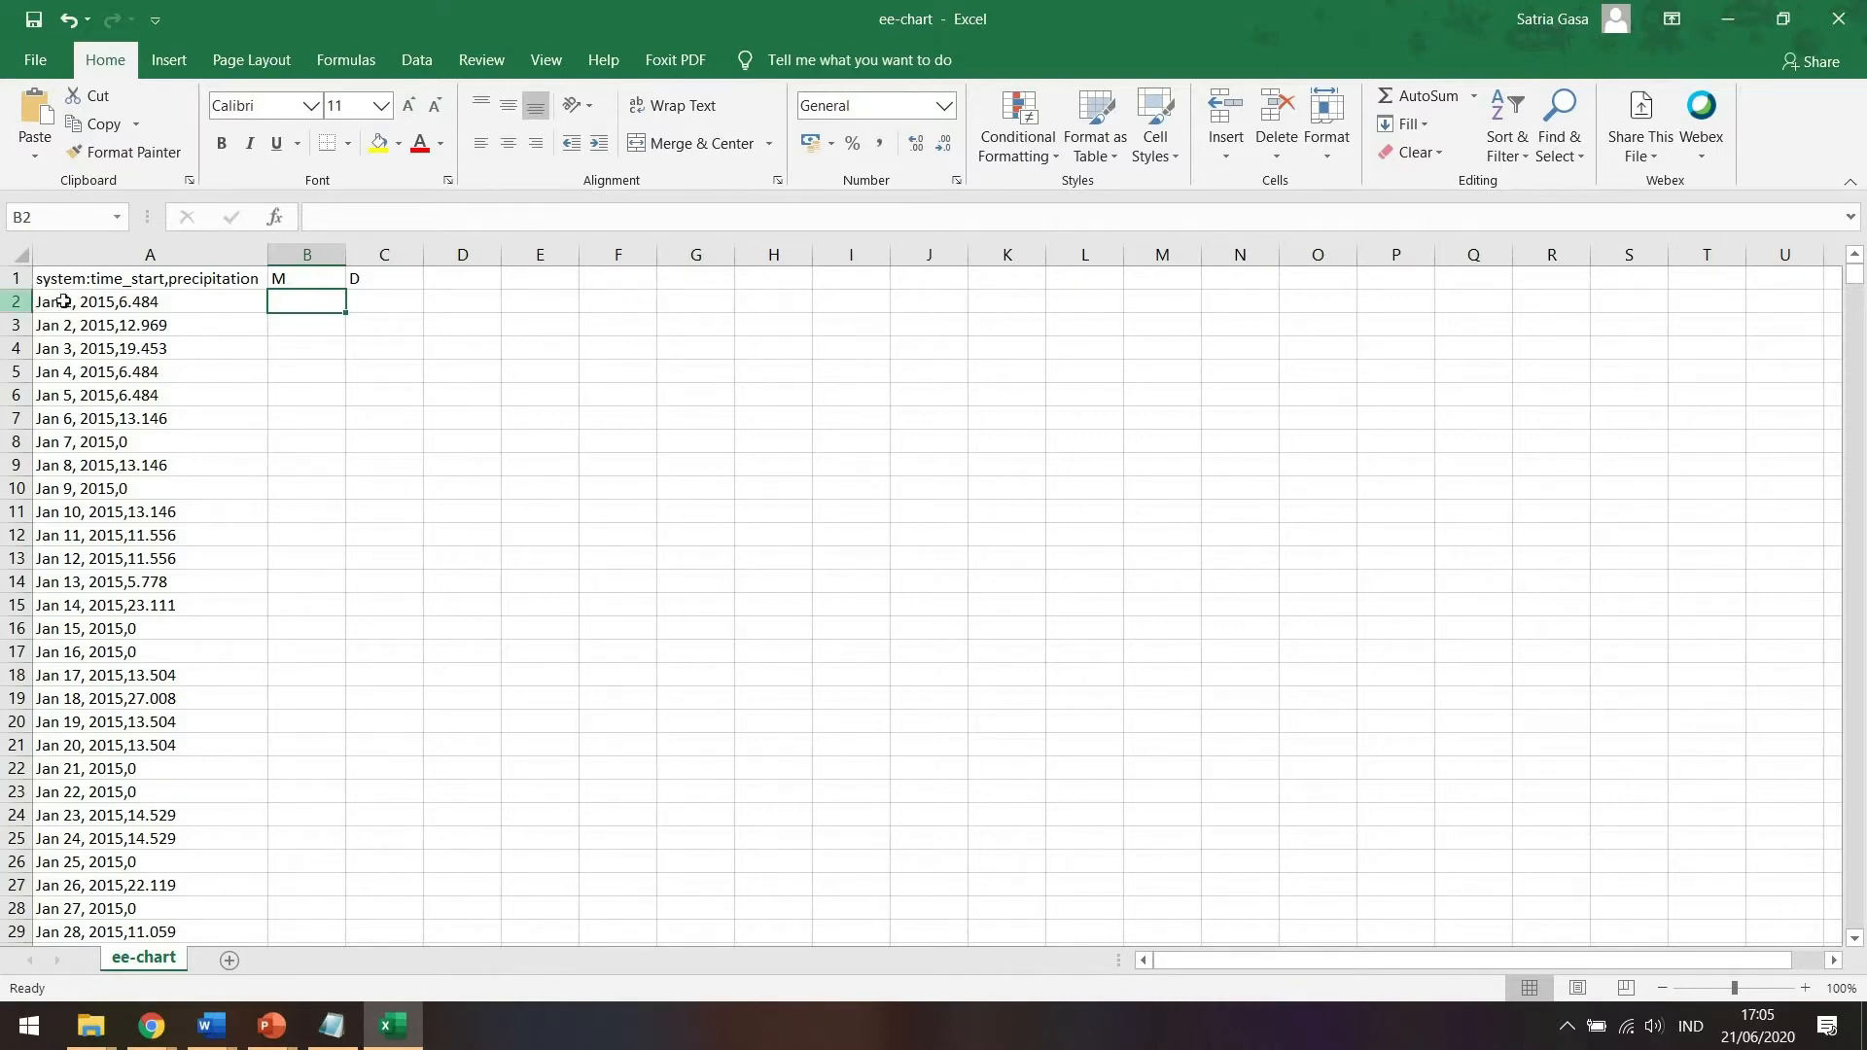
{"action": "type", "text": "=left("}
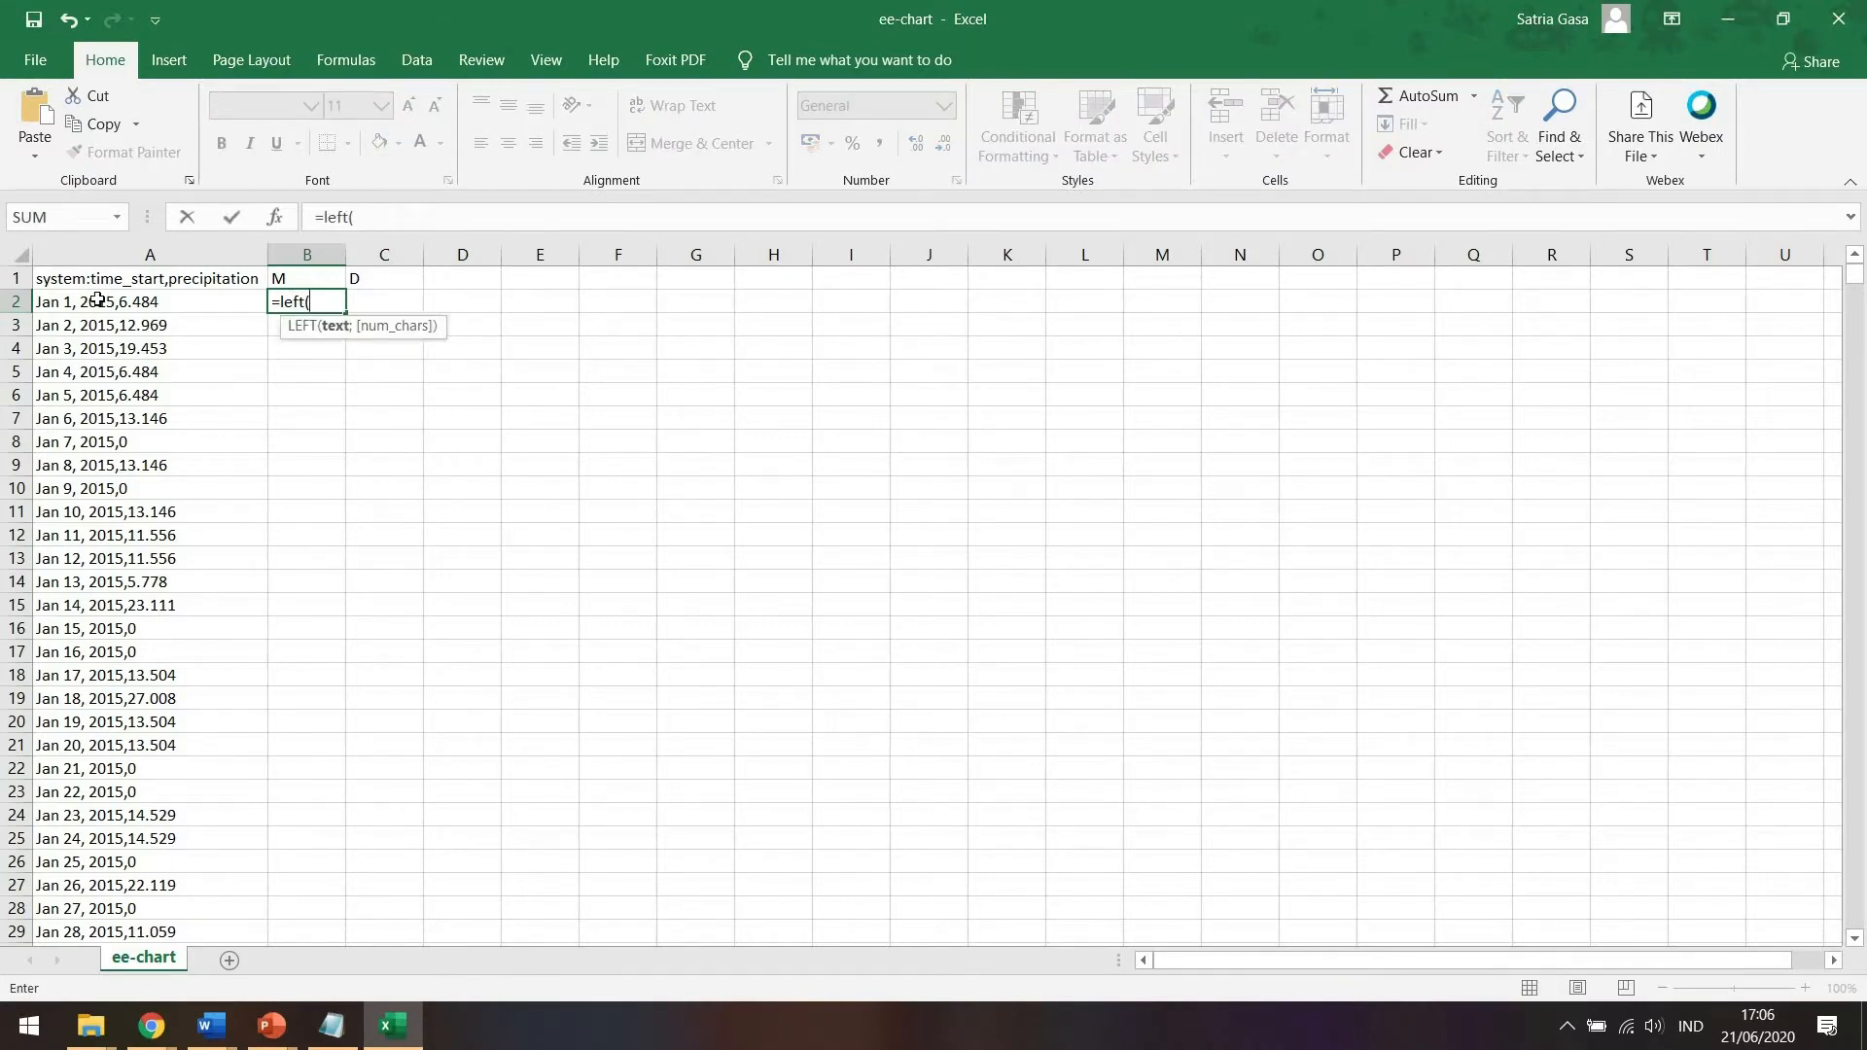
{"action": "key", "text": "Left"}
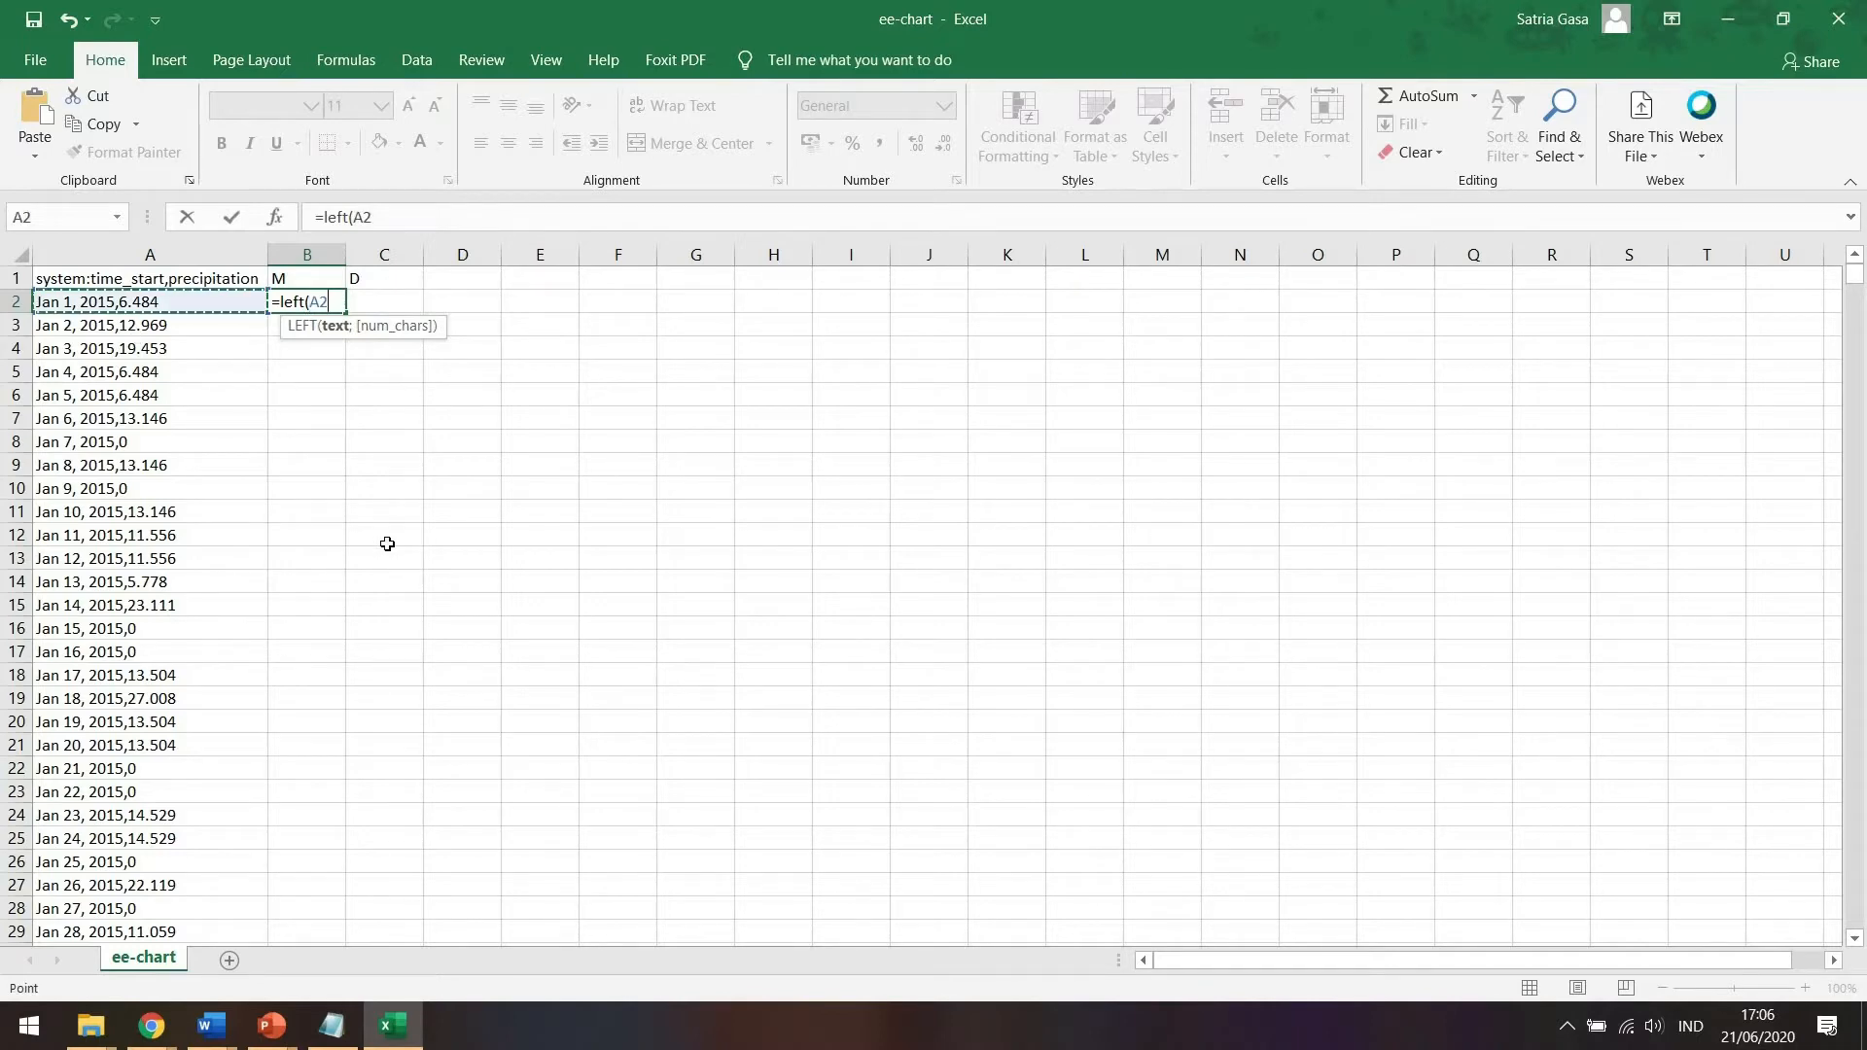
{"action": "type", "text": ";3)"}
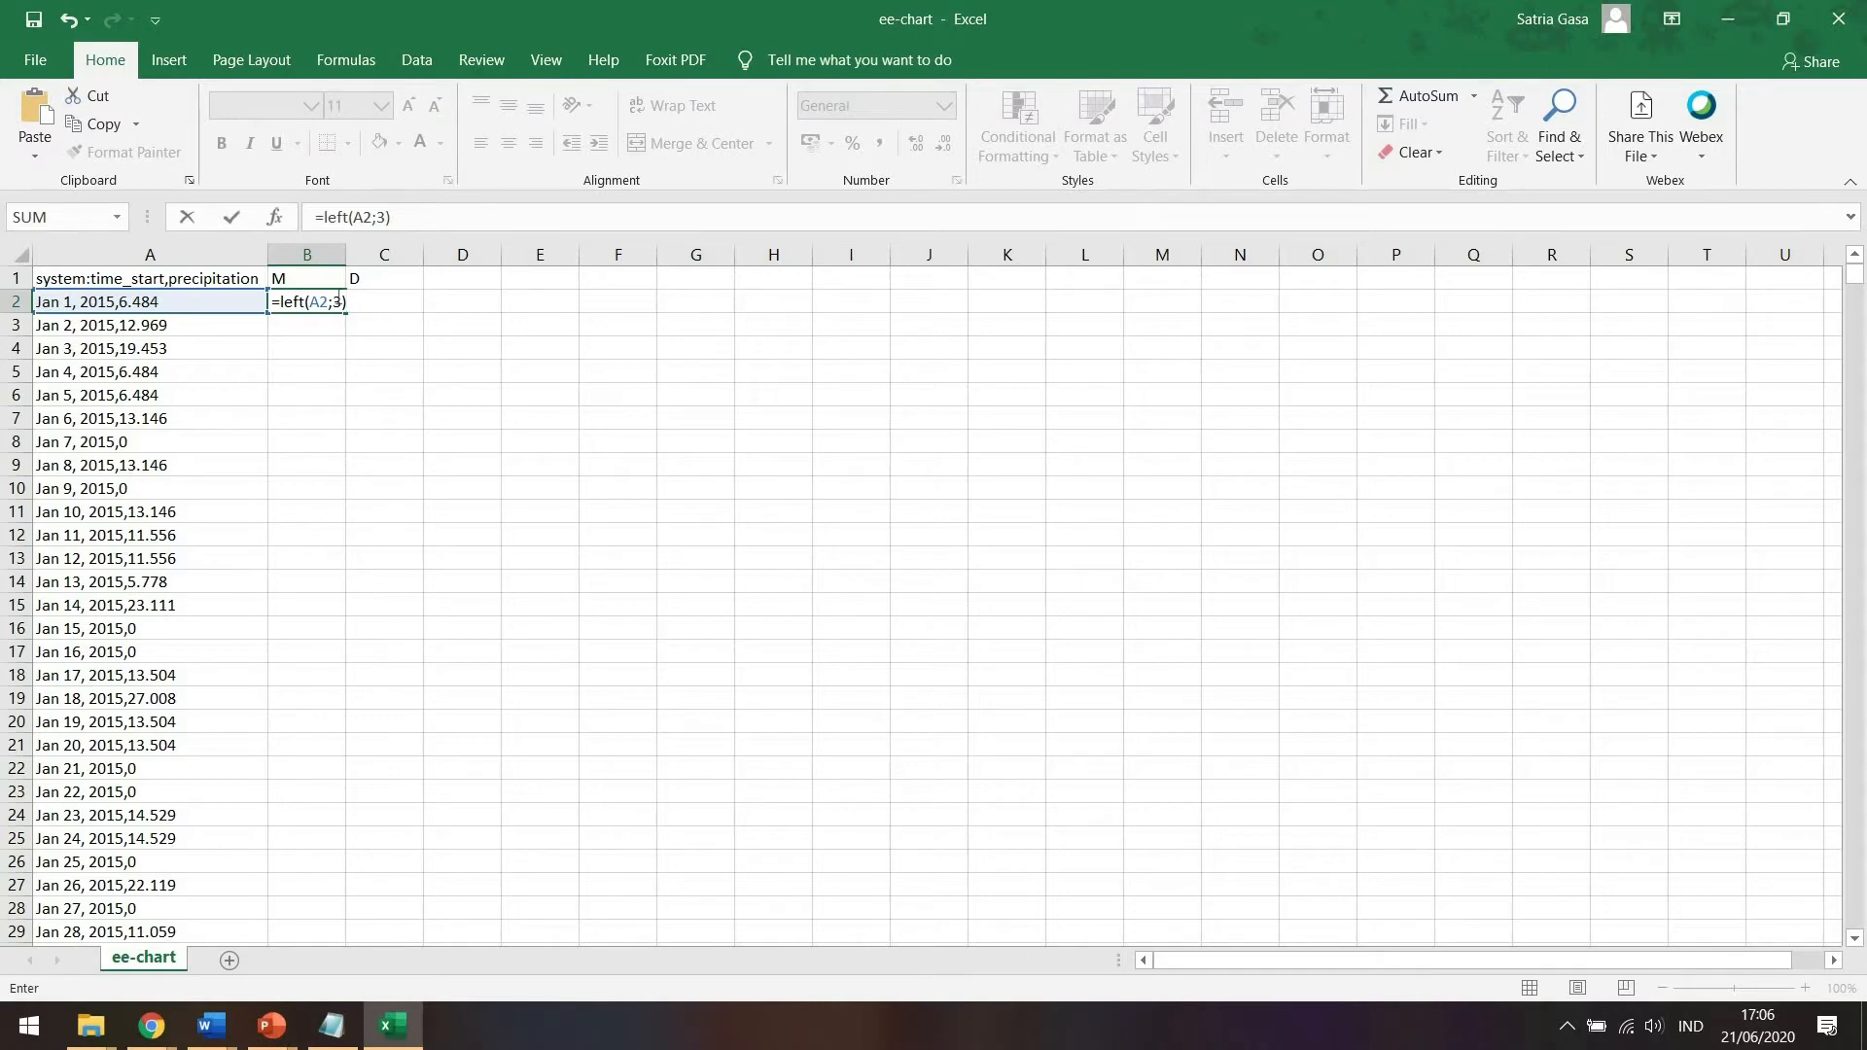
{"action": "key", "text": "Return"}
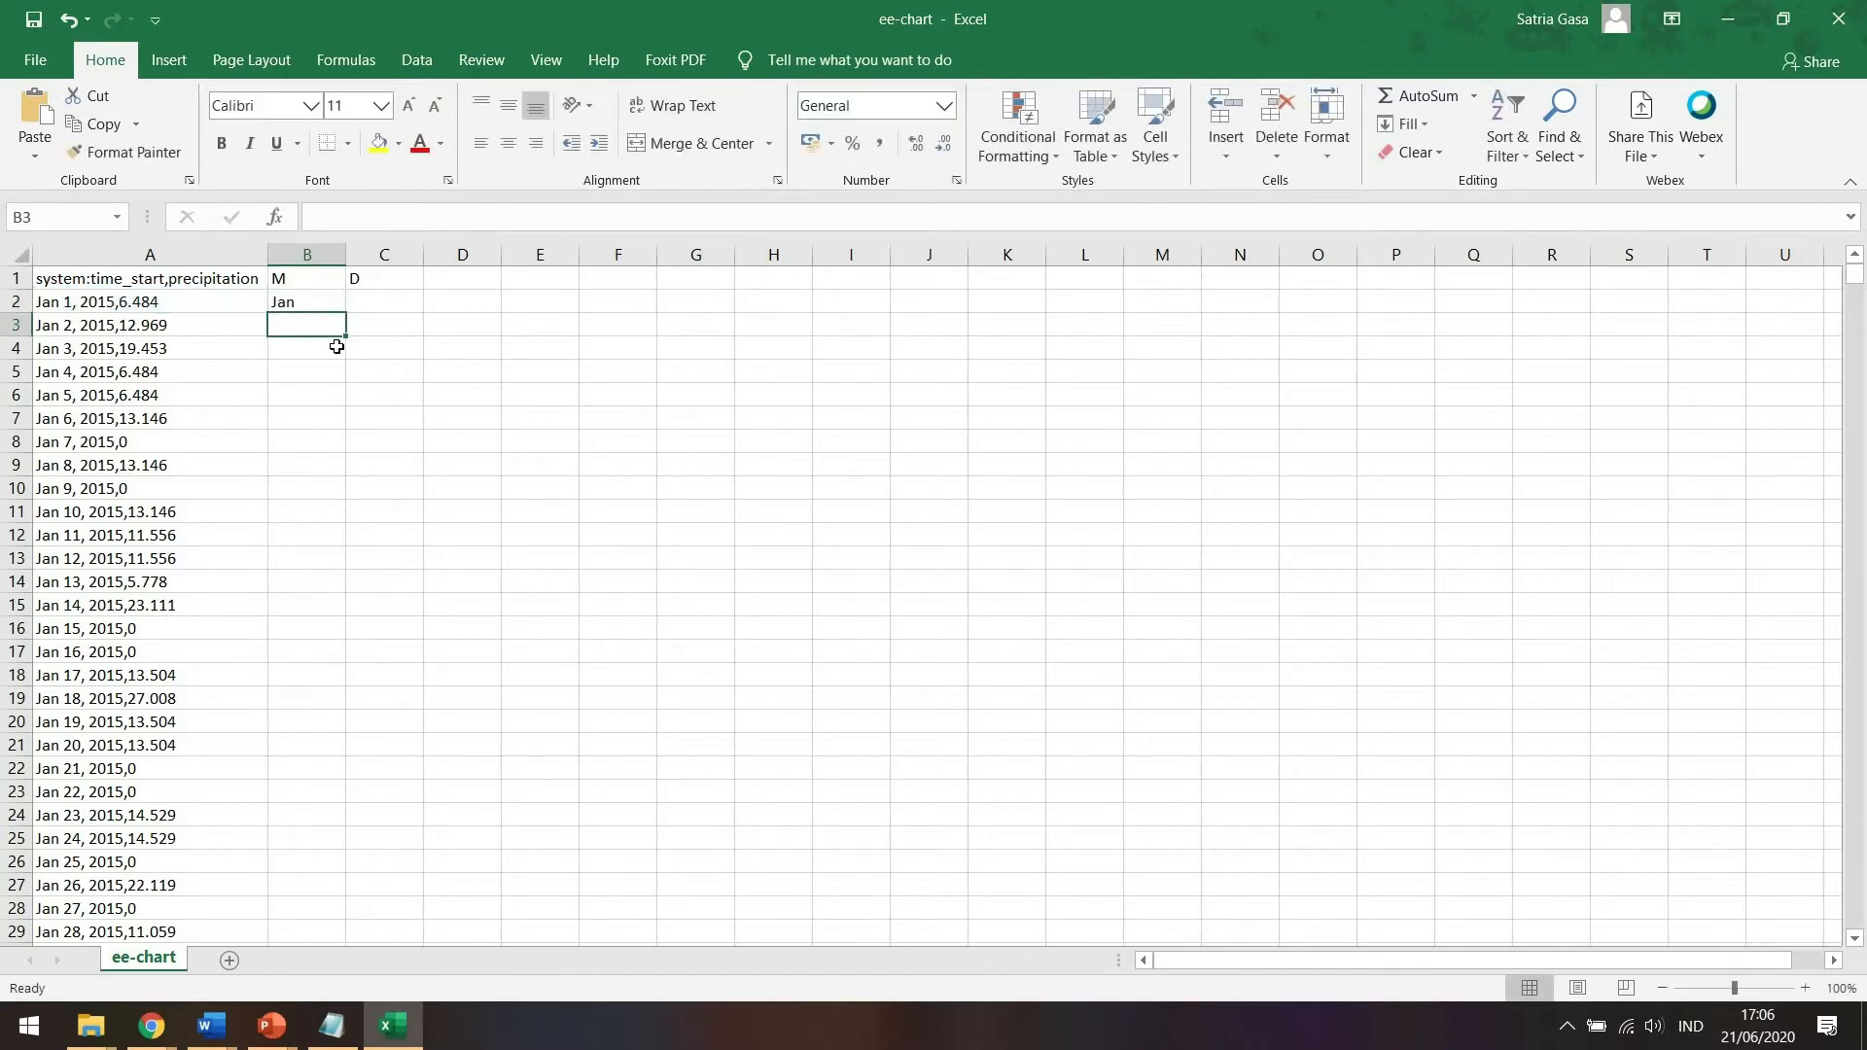
Fill the month formula from B2 down column B to the last data row and check its end.
{"action": "left_click", "coordinate": [364, 308]}
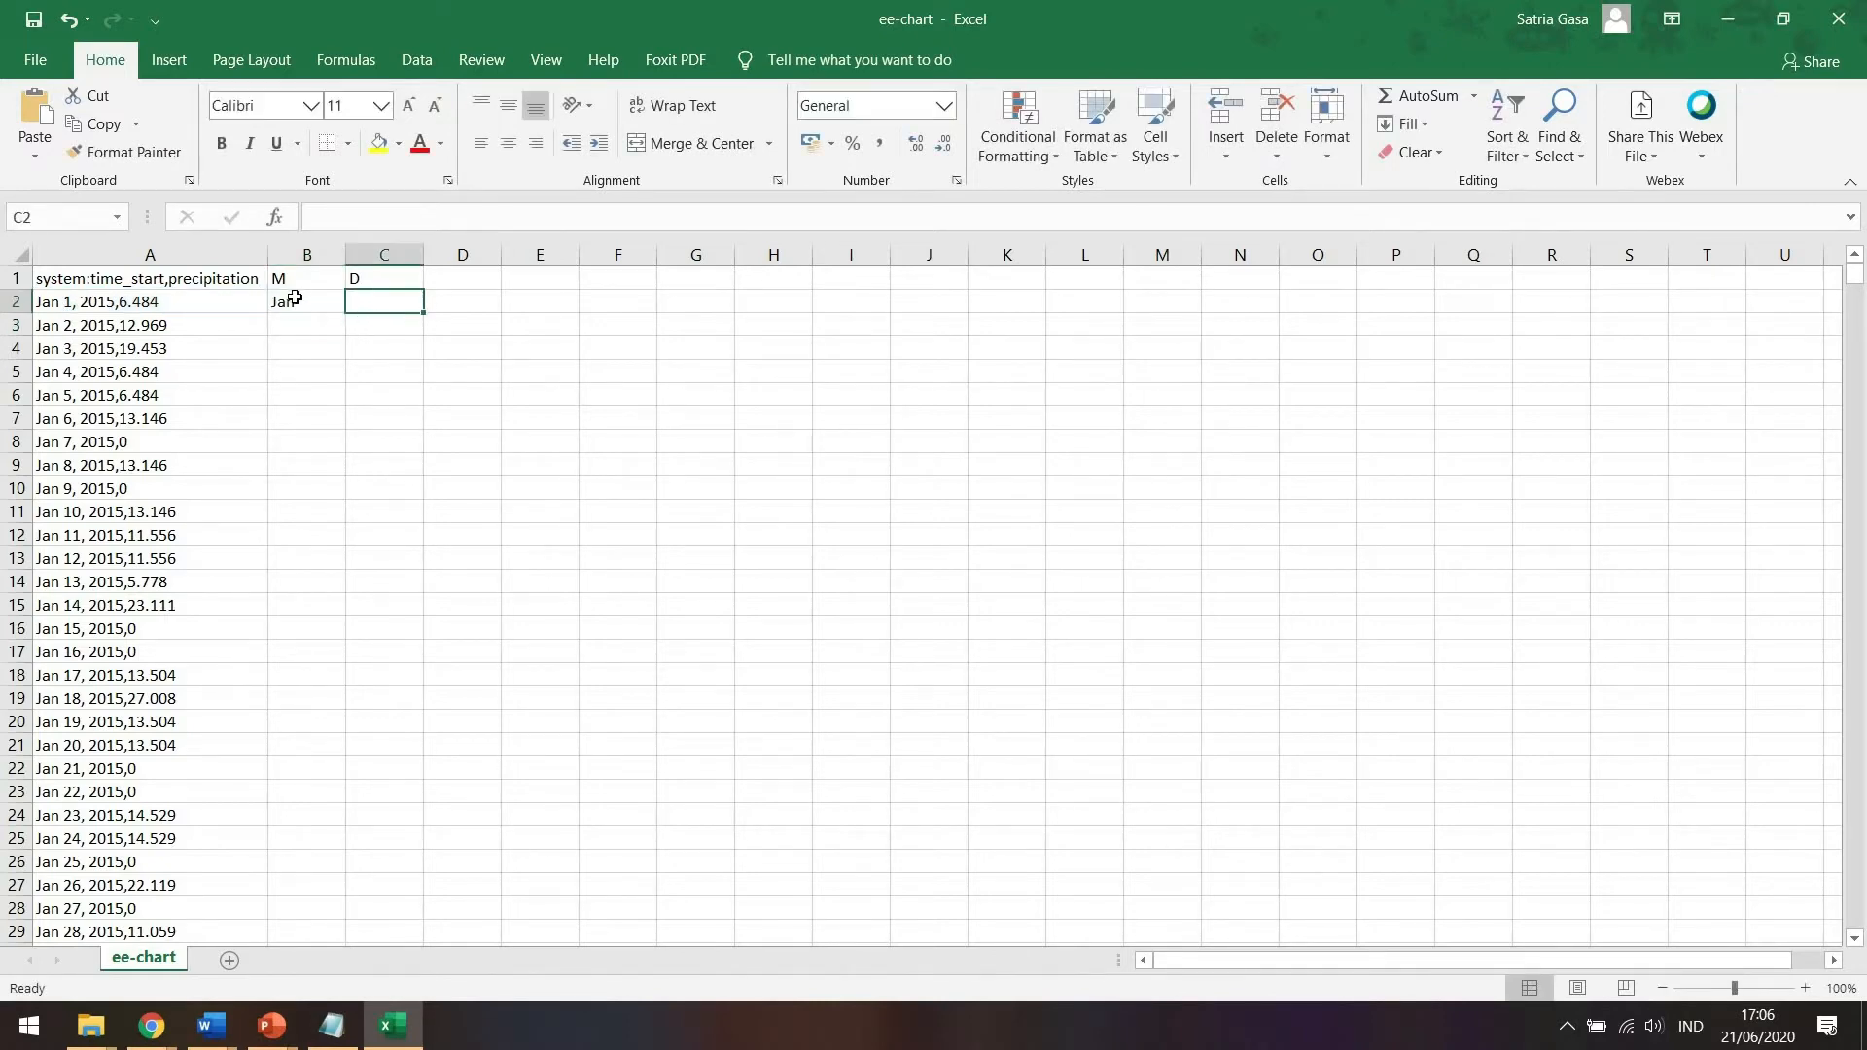
{"action": "left_click", "coordinate": [326, 299]}
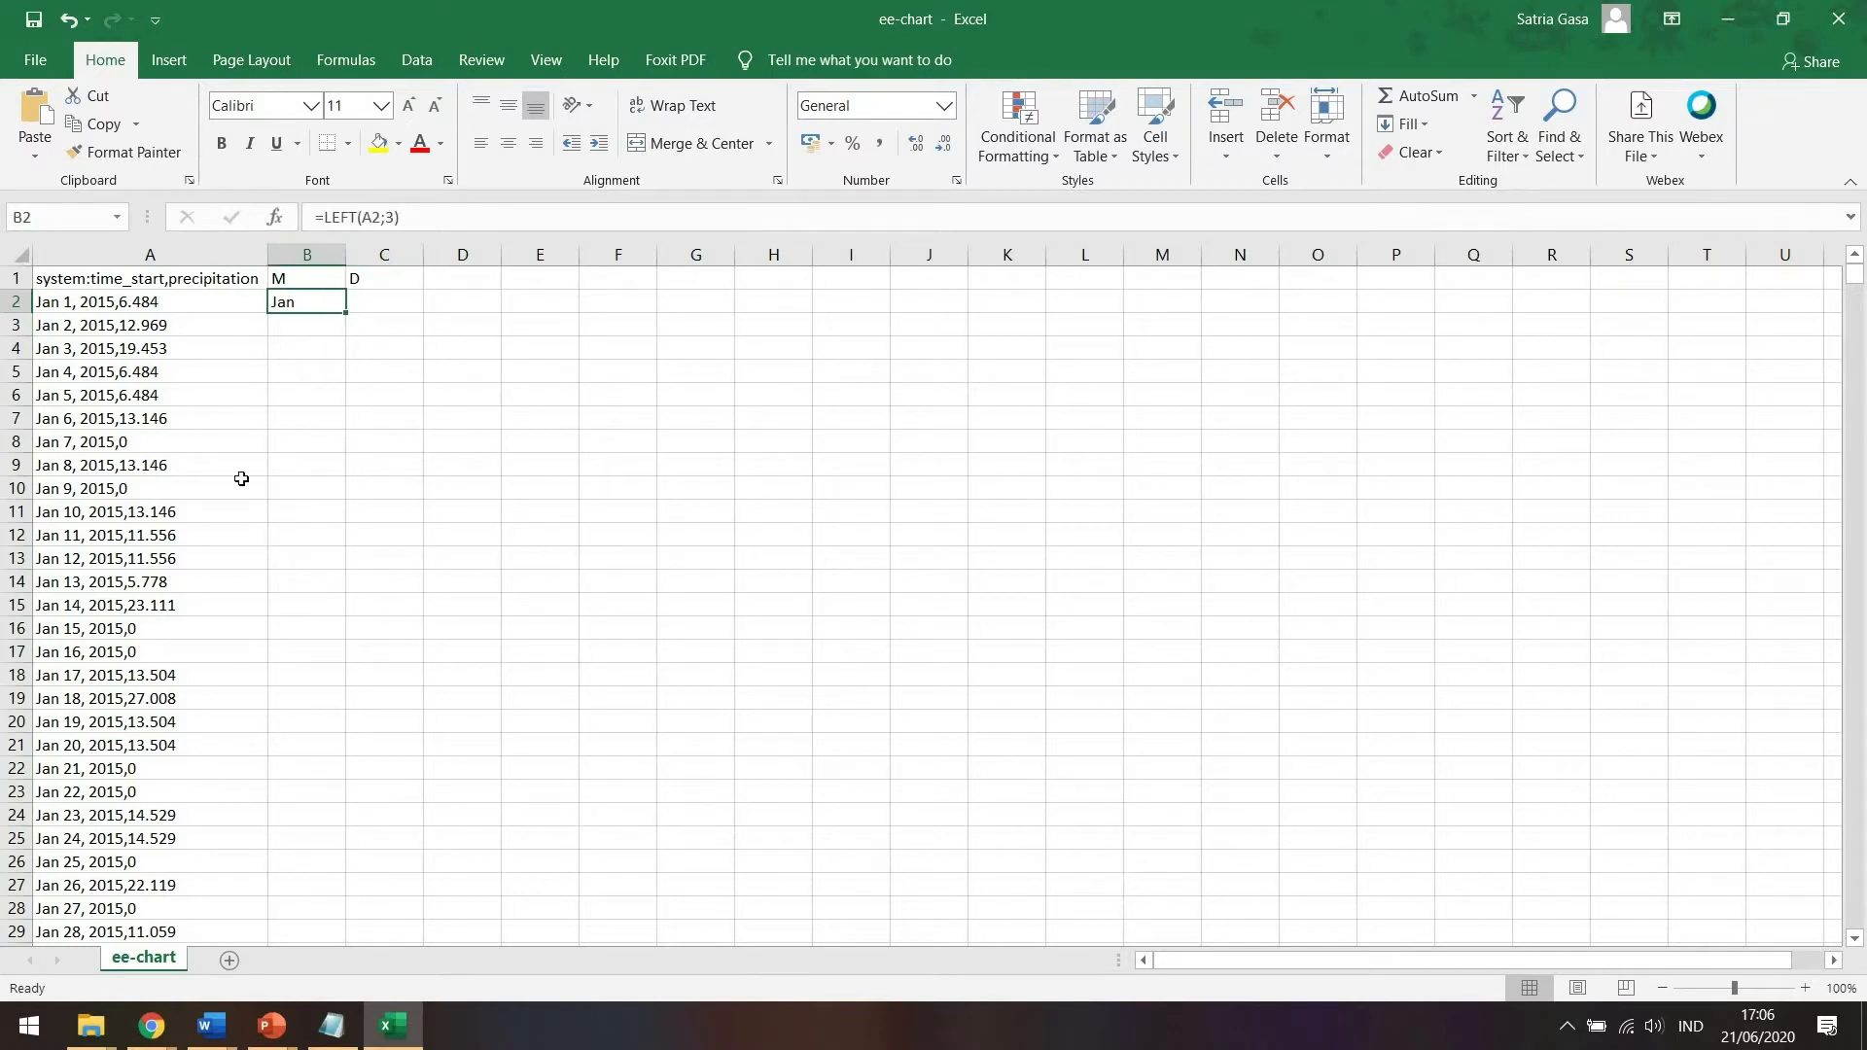
{"action": "double_click", "coordinate": [346, 312]}
{"action": "left_click", "coordinate": [320, 494]}
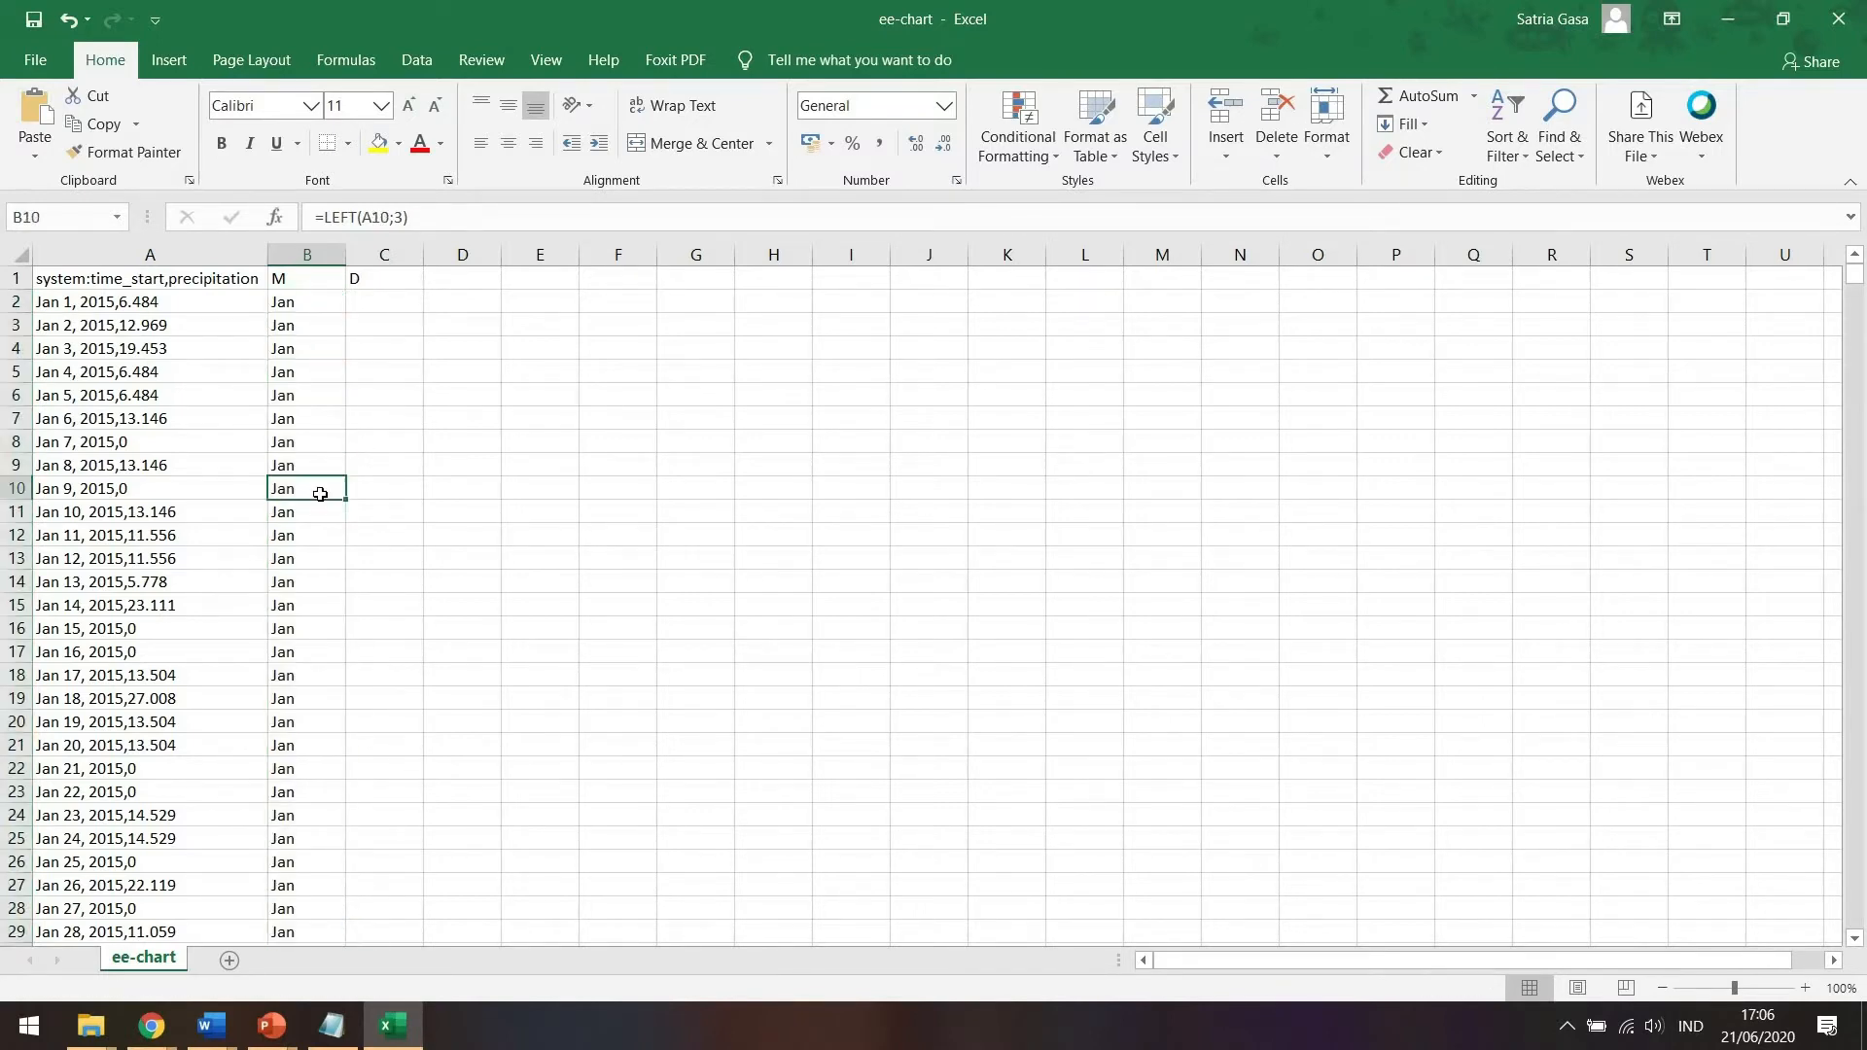
{"action": "key", "text": "ctrl+Down"}
{"action": "scroll", "coordinate": [320, 494], "scroll_direction": "down", "scroll_amount": 1}
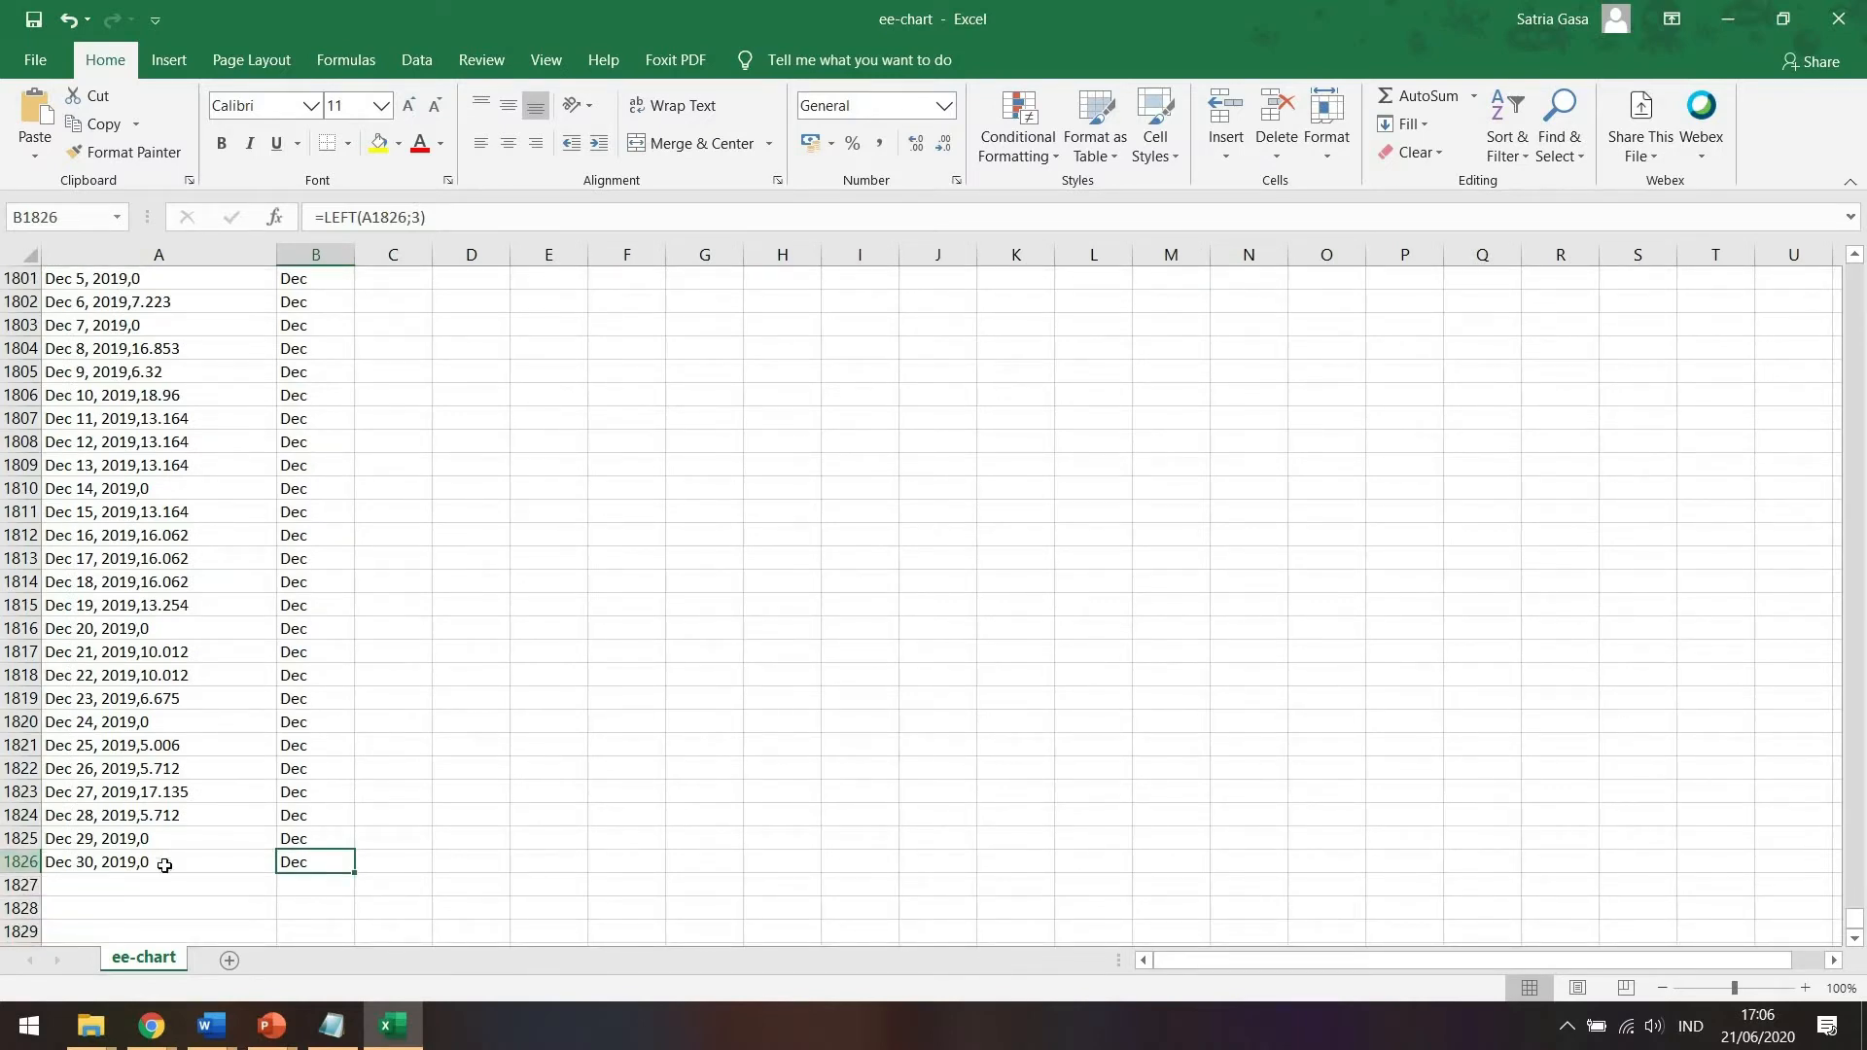
{"action": "key", "text": "ctrl+Up"}
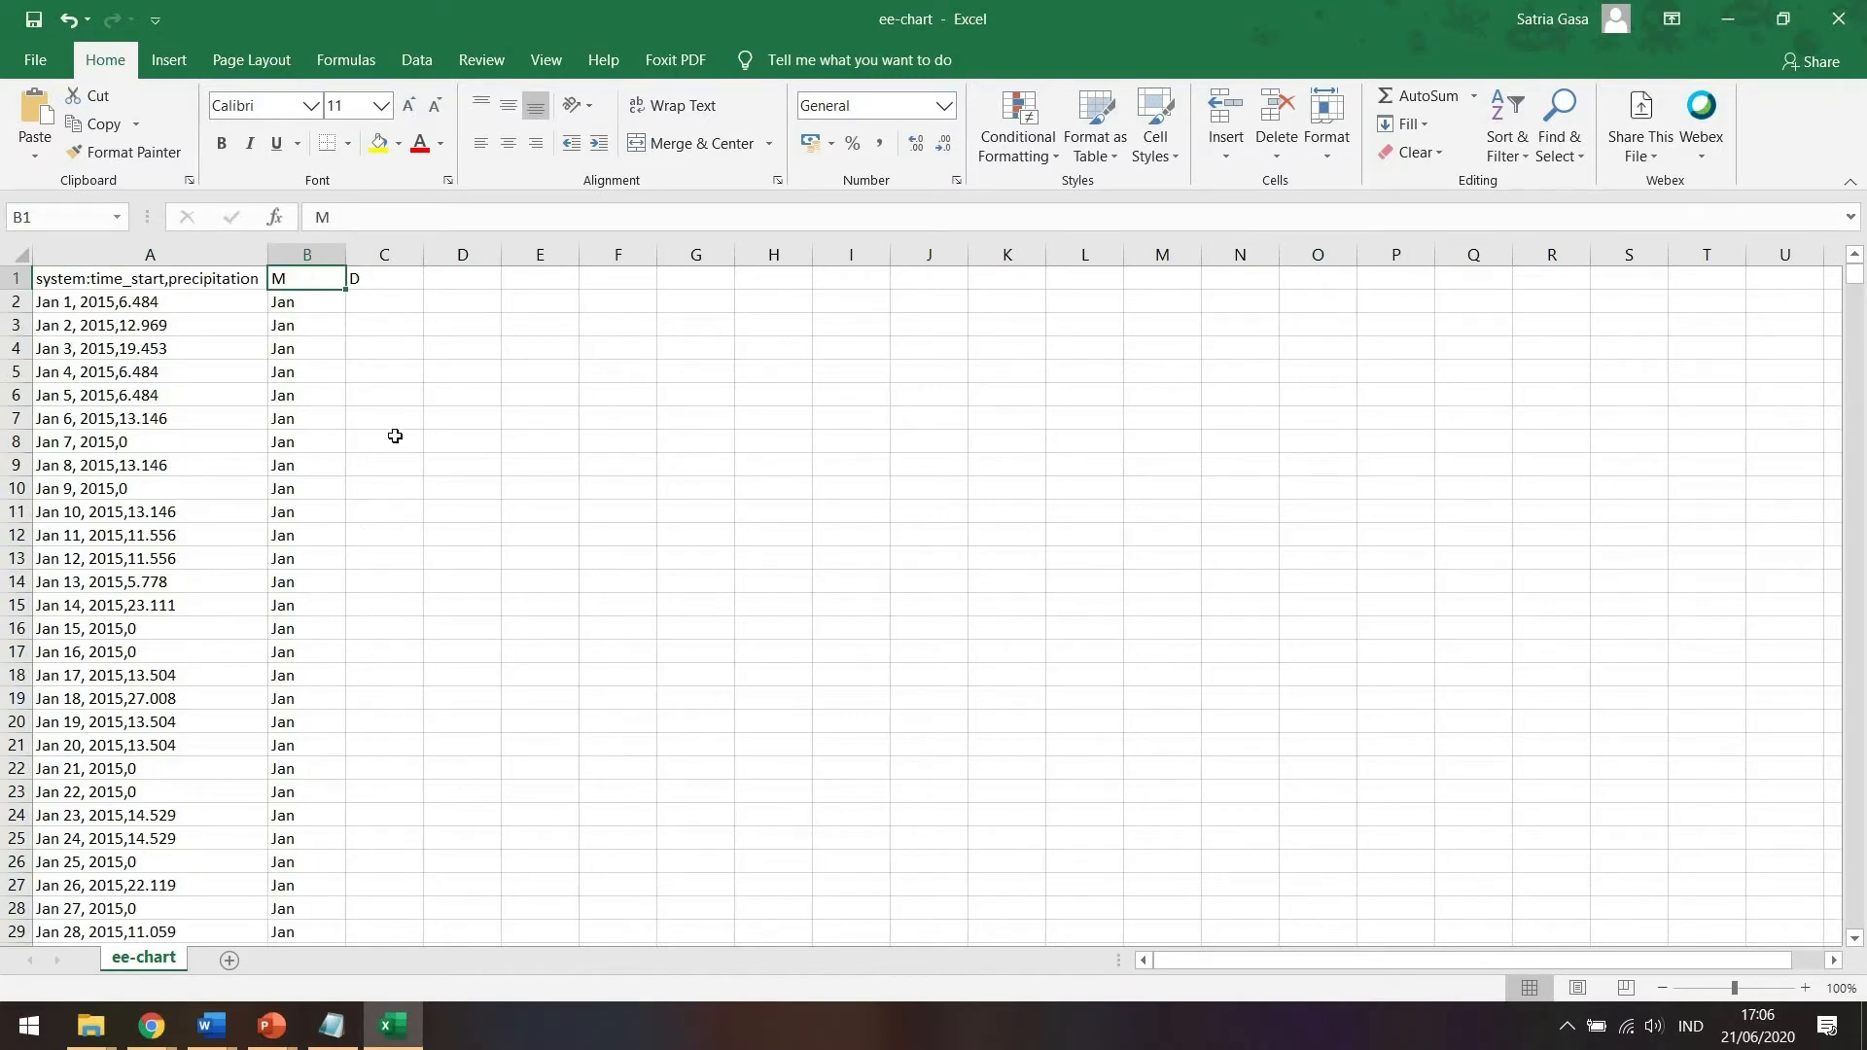
Enter the formula =MID(A2;5;2) in cell C2 to extract the day.
{"action": "left_click", "coordinate": [390, 303]}
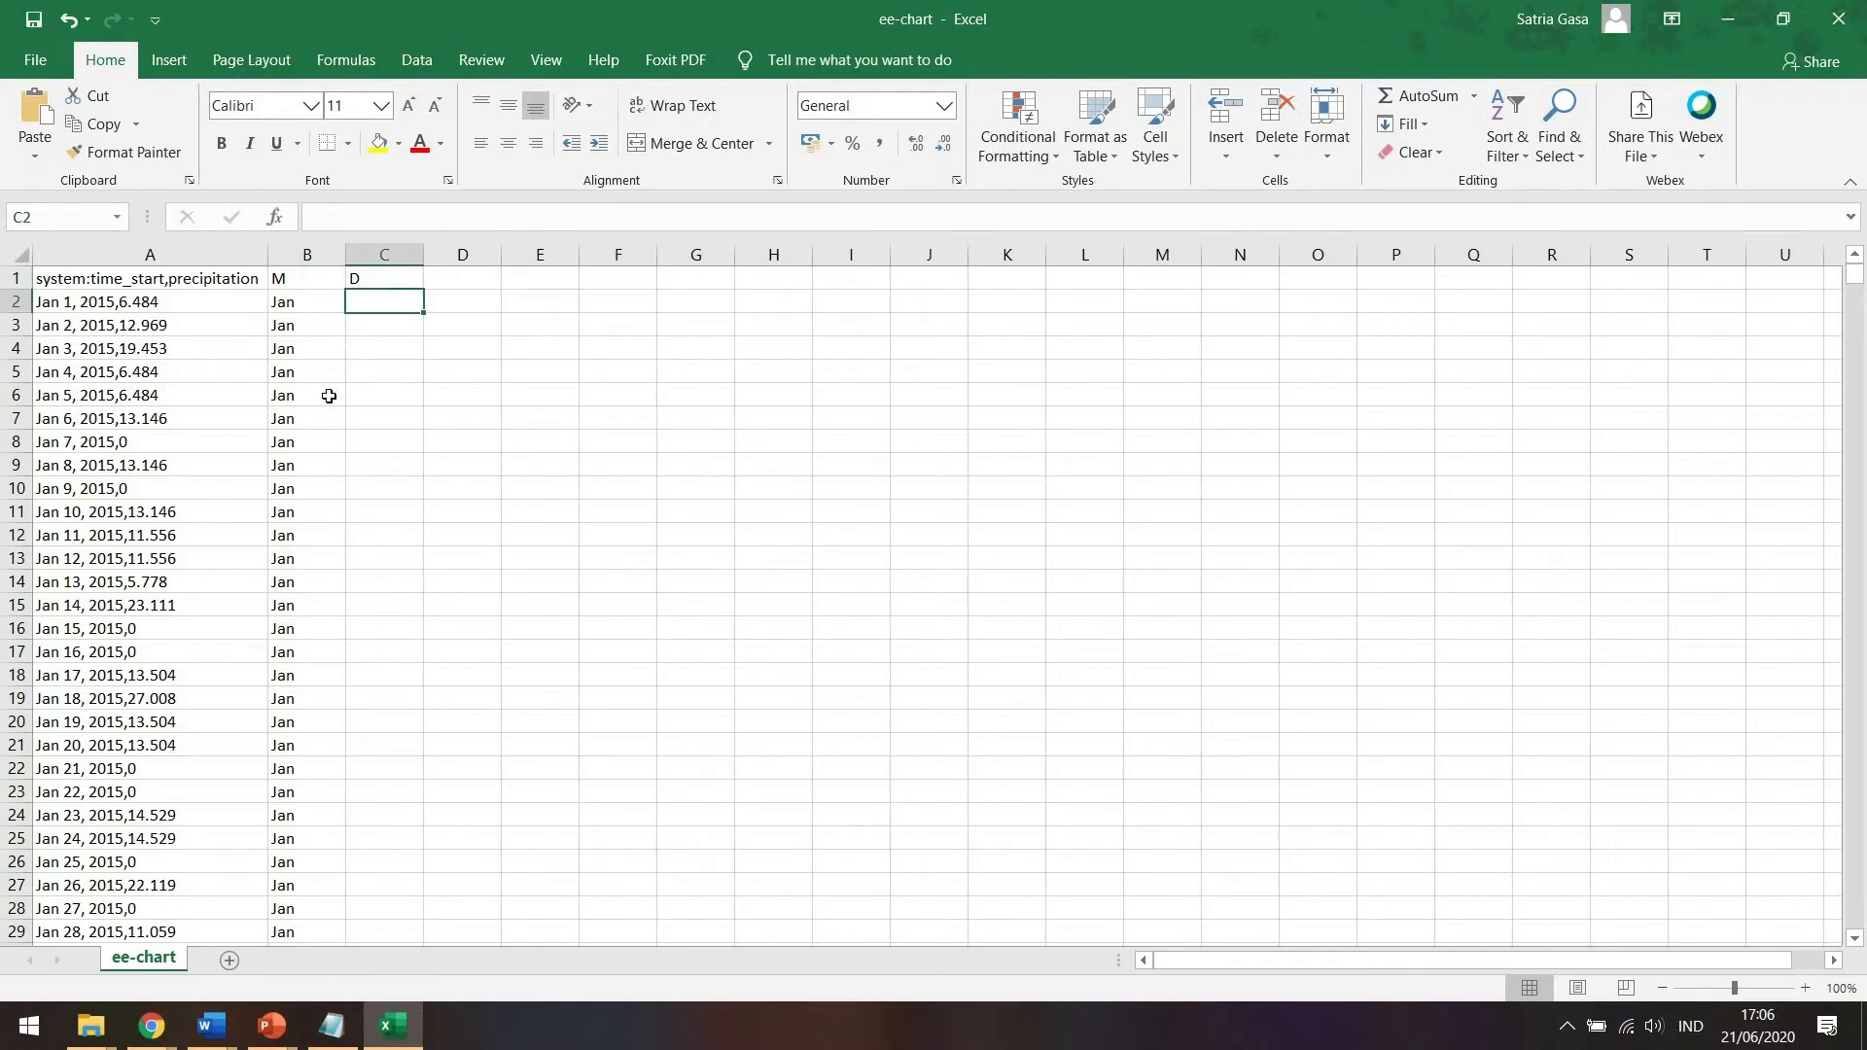
{"action": "type", "text": "="}
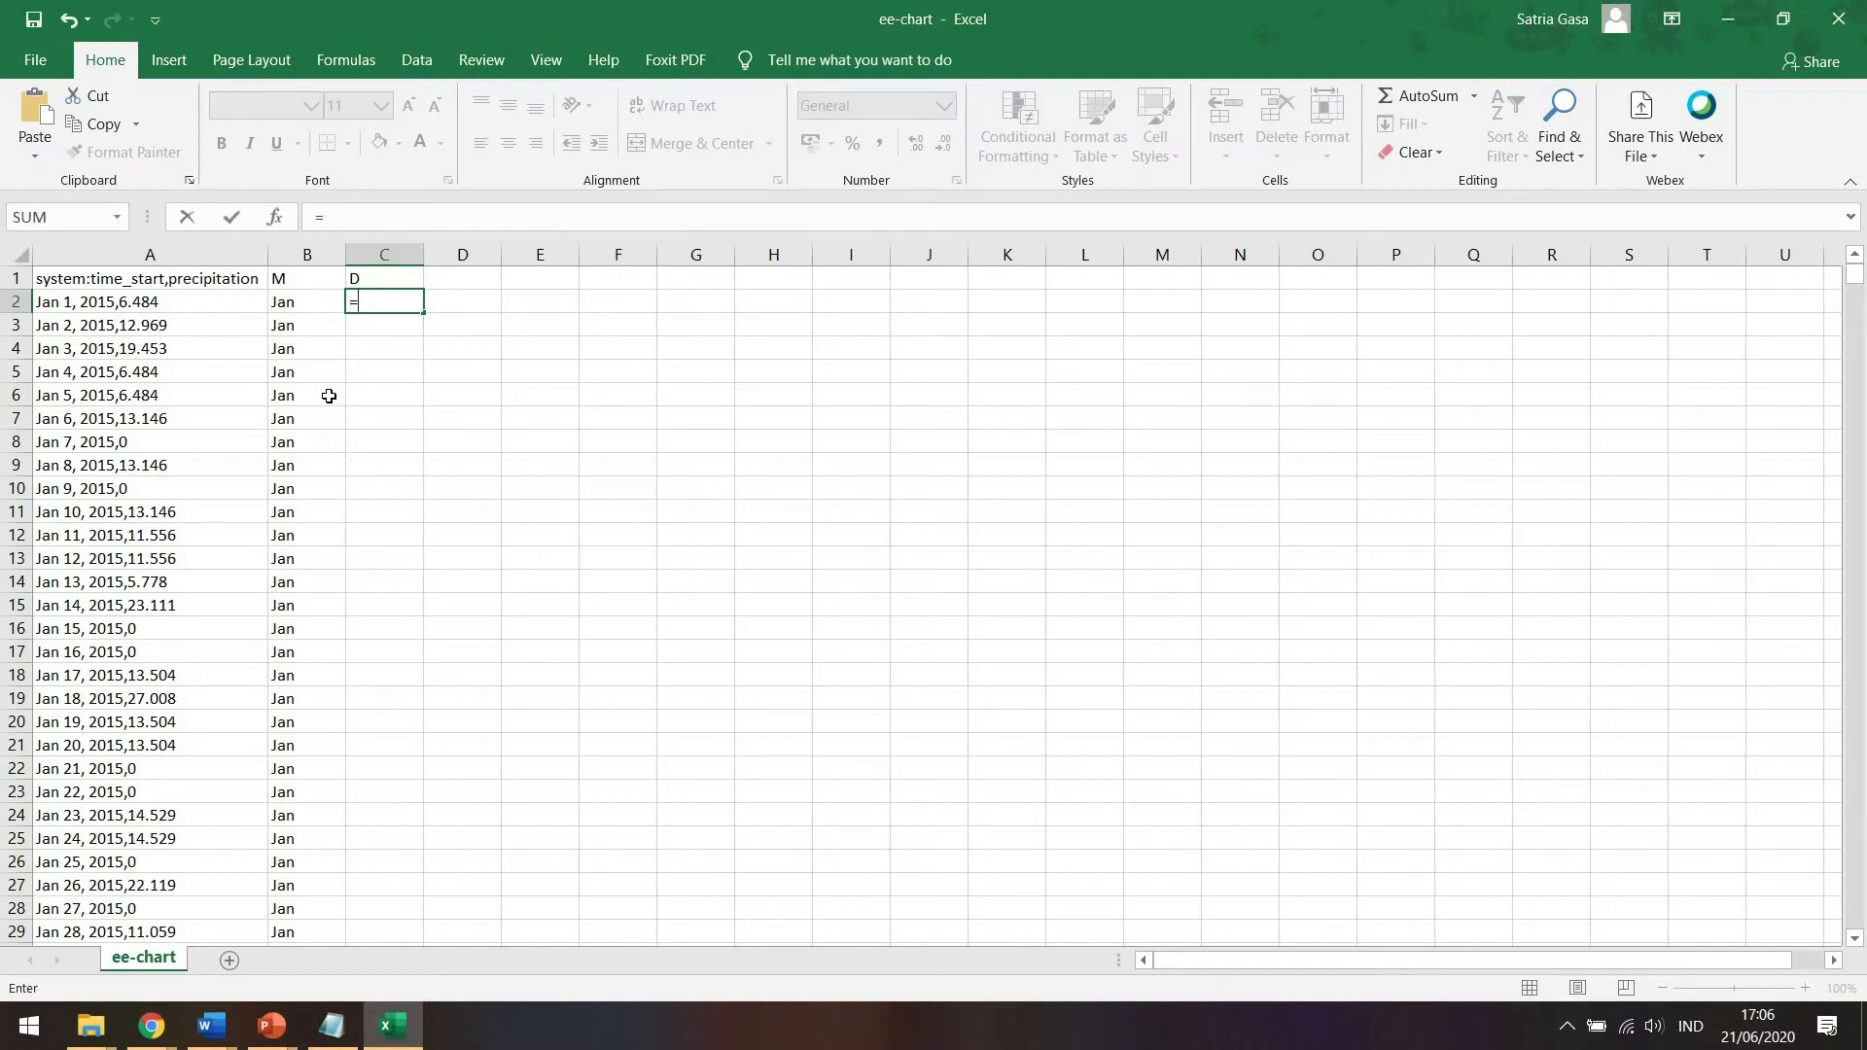
{"action": "type", "text": "mid("}
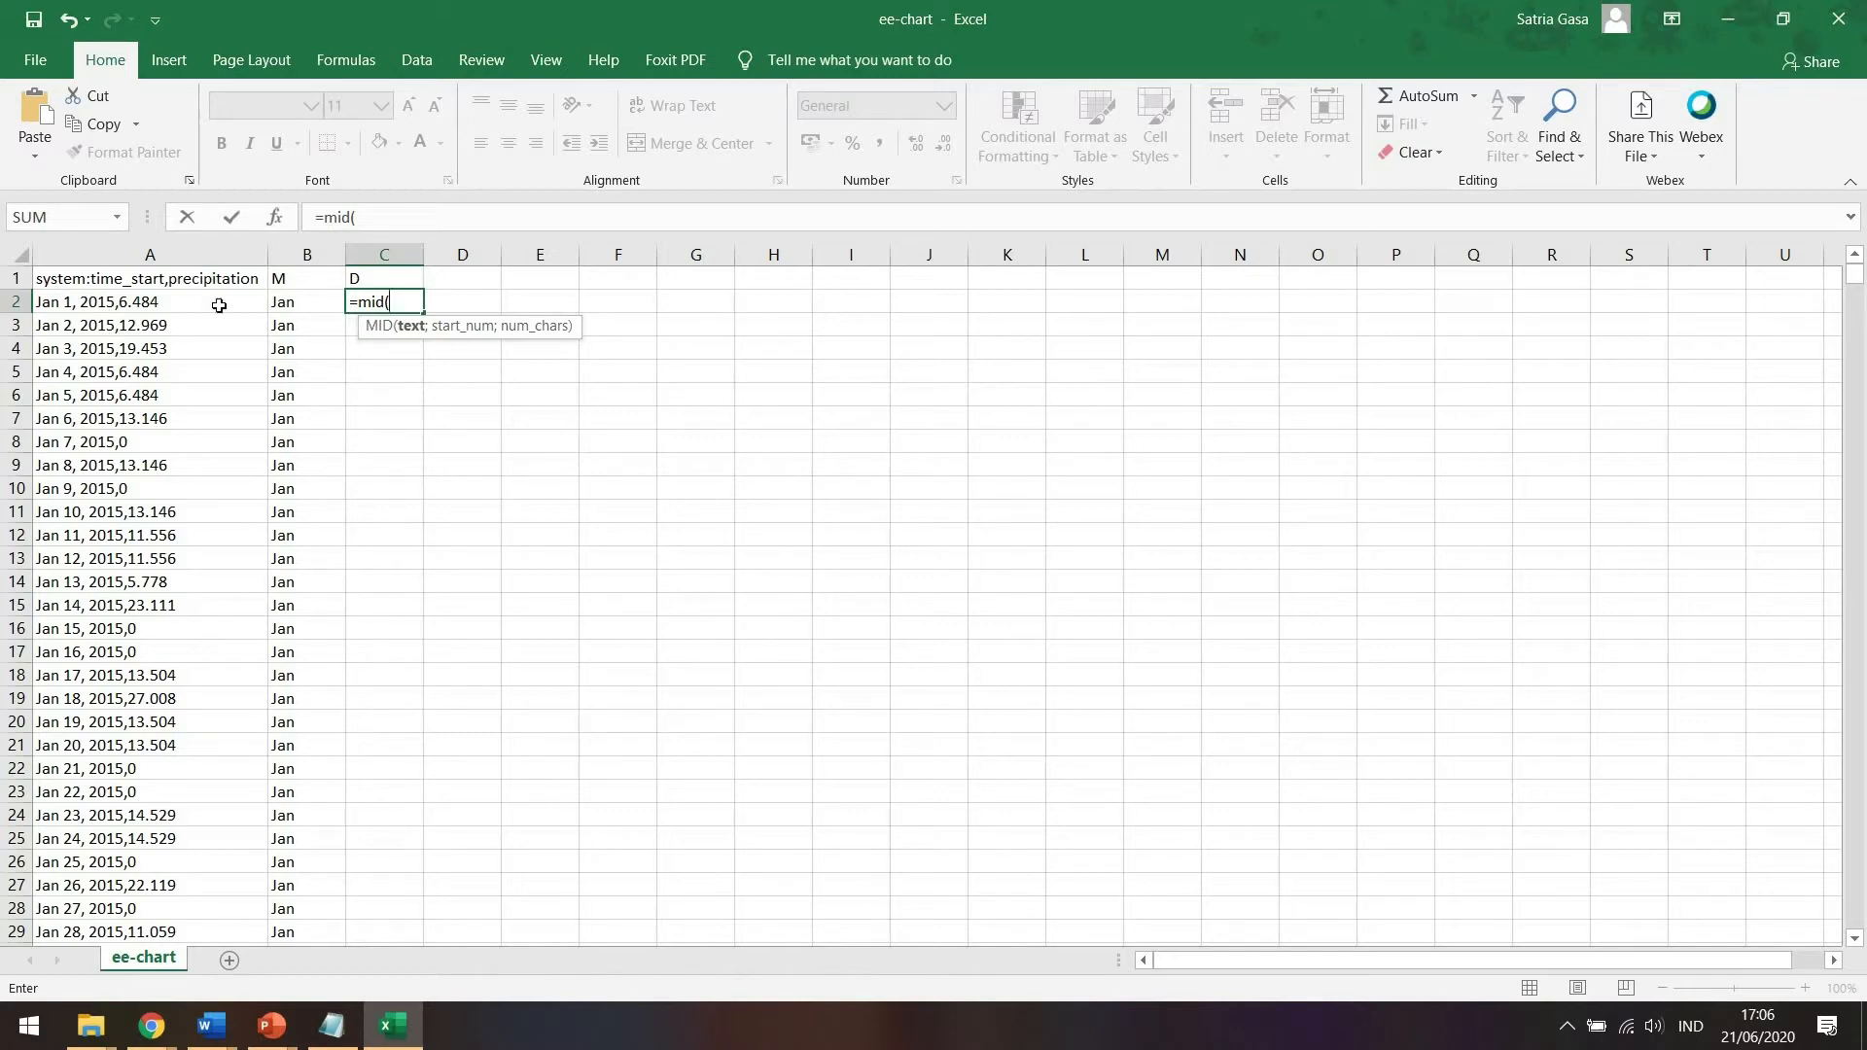
{"action": "left_click", "coordinate": [93, 302]}
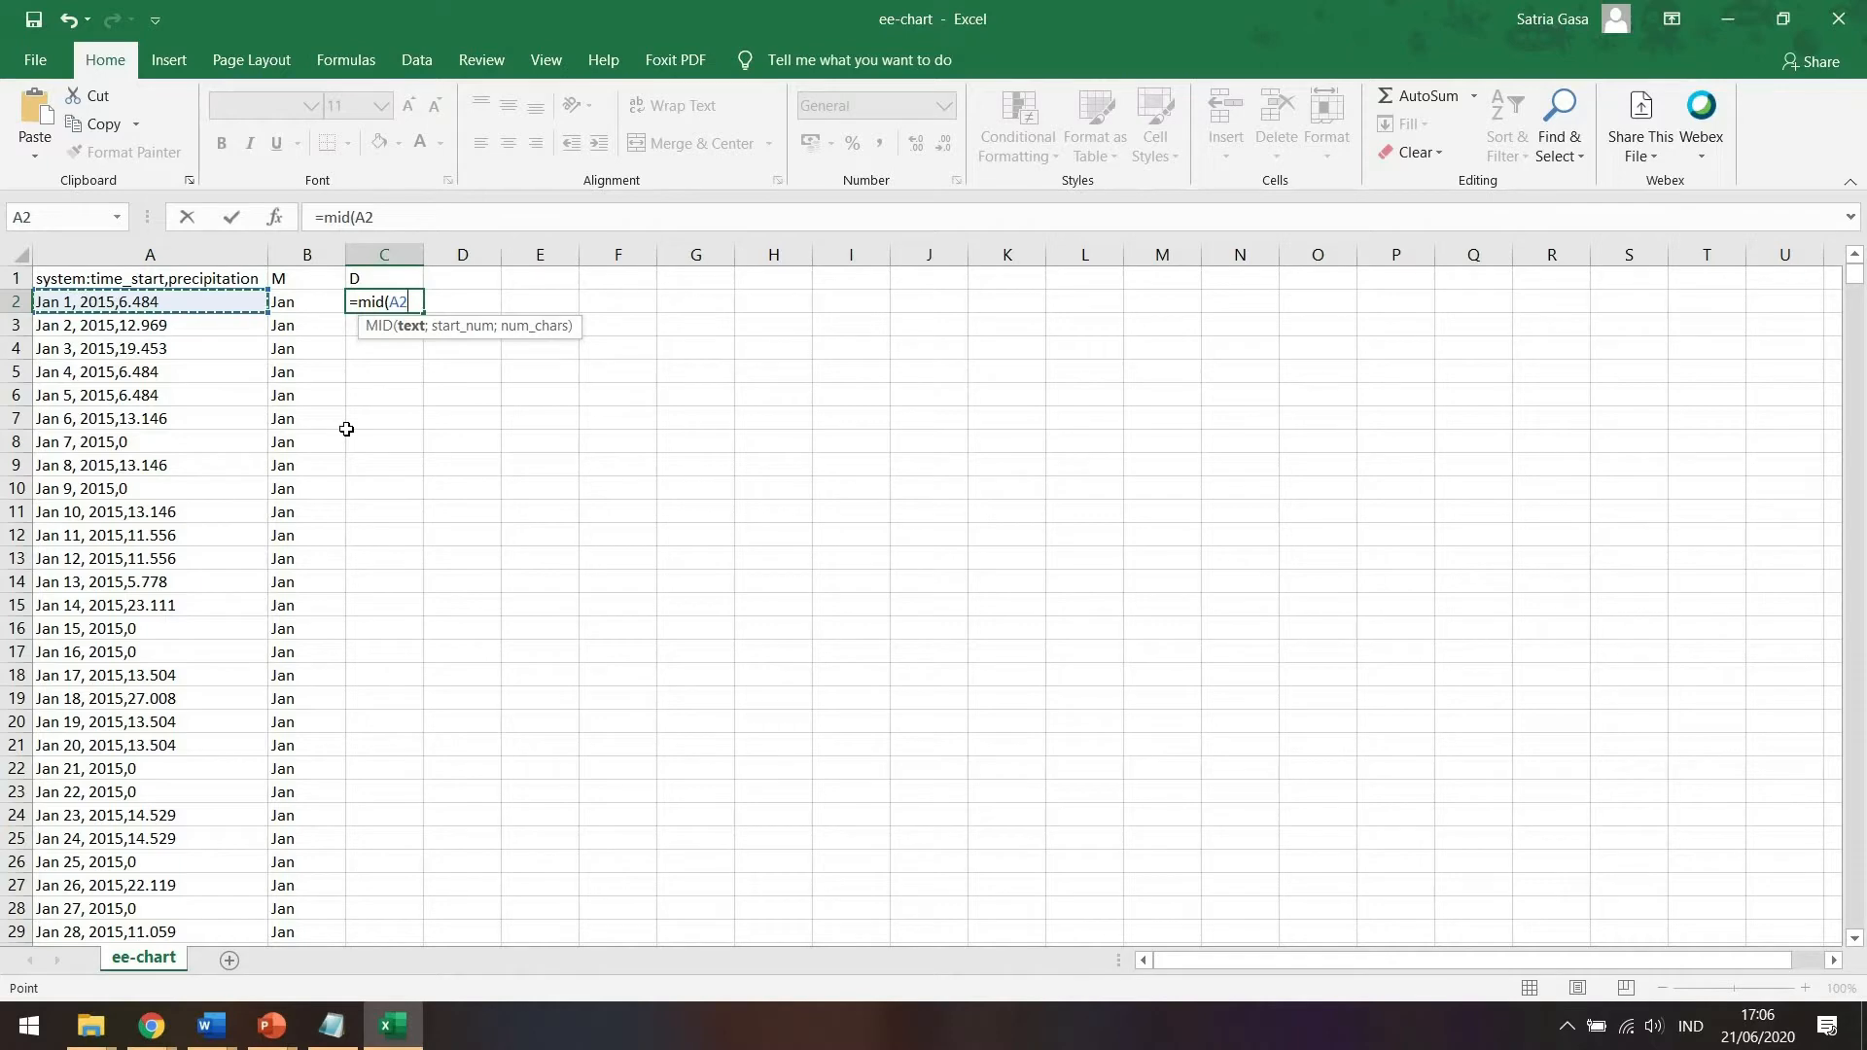
{"action": "type", "text": ";"}
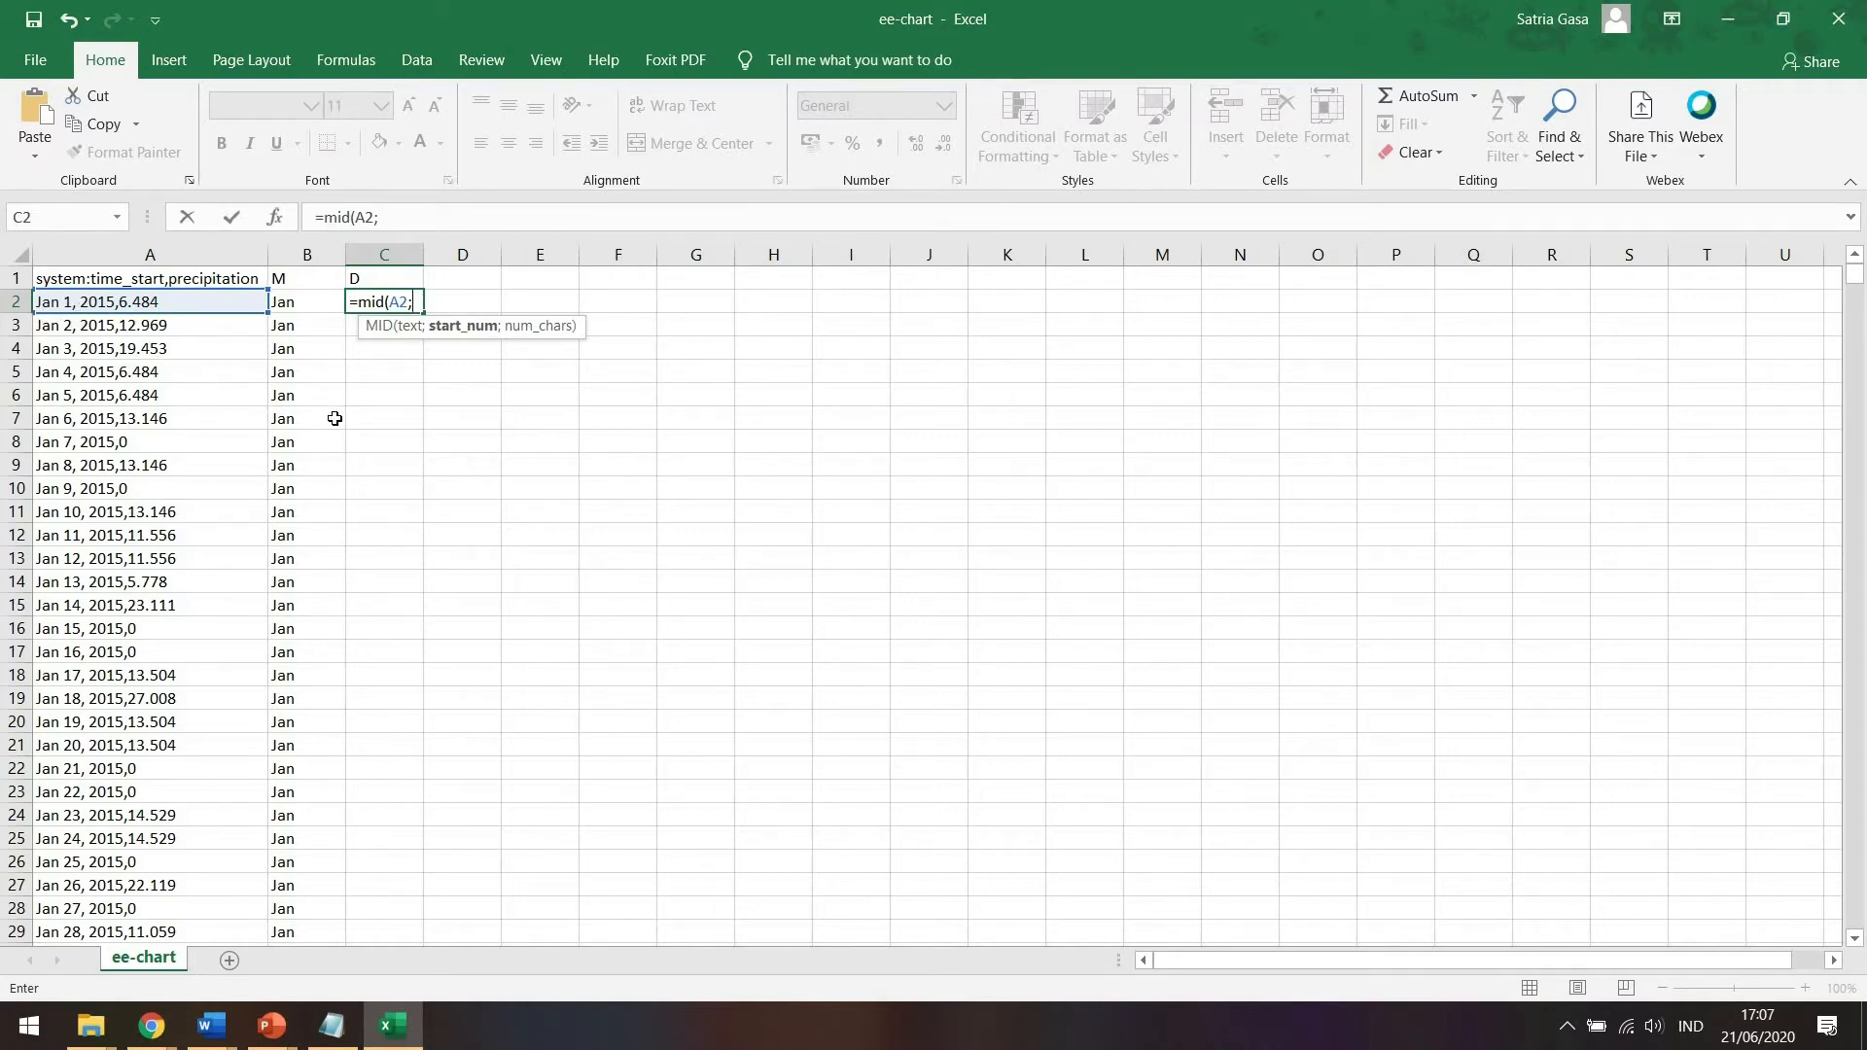
{"action": "type", "text": "5;"}
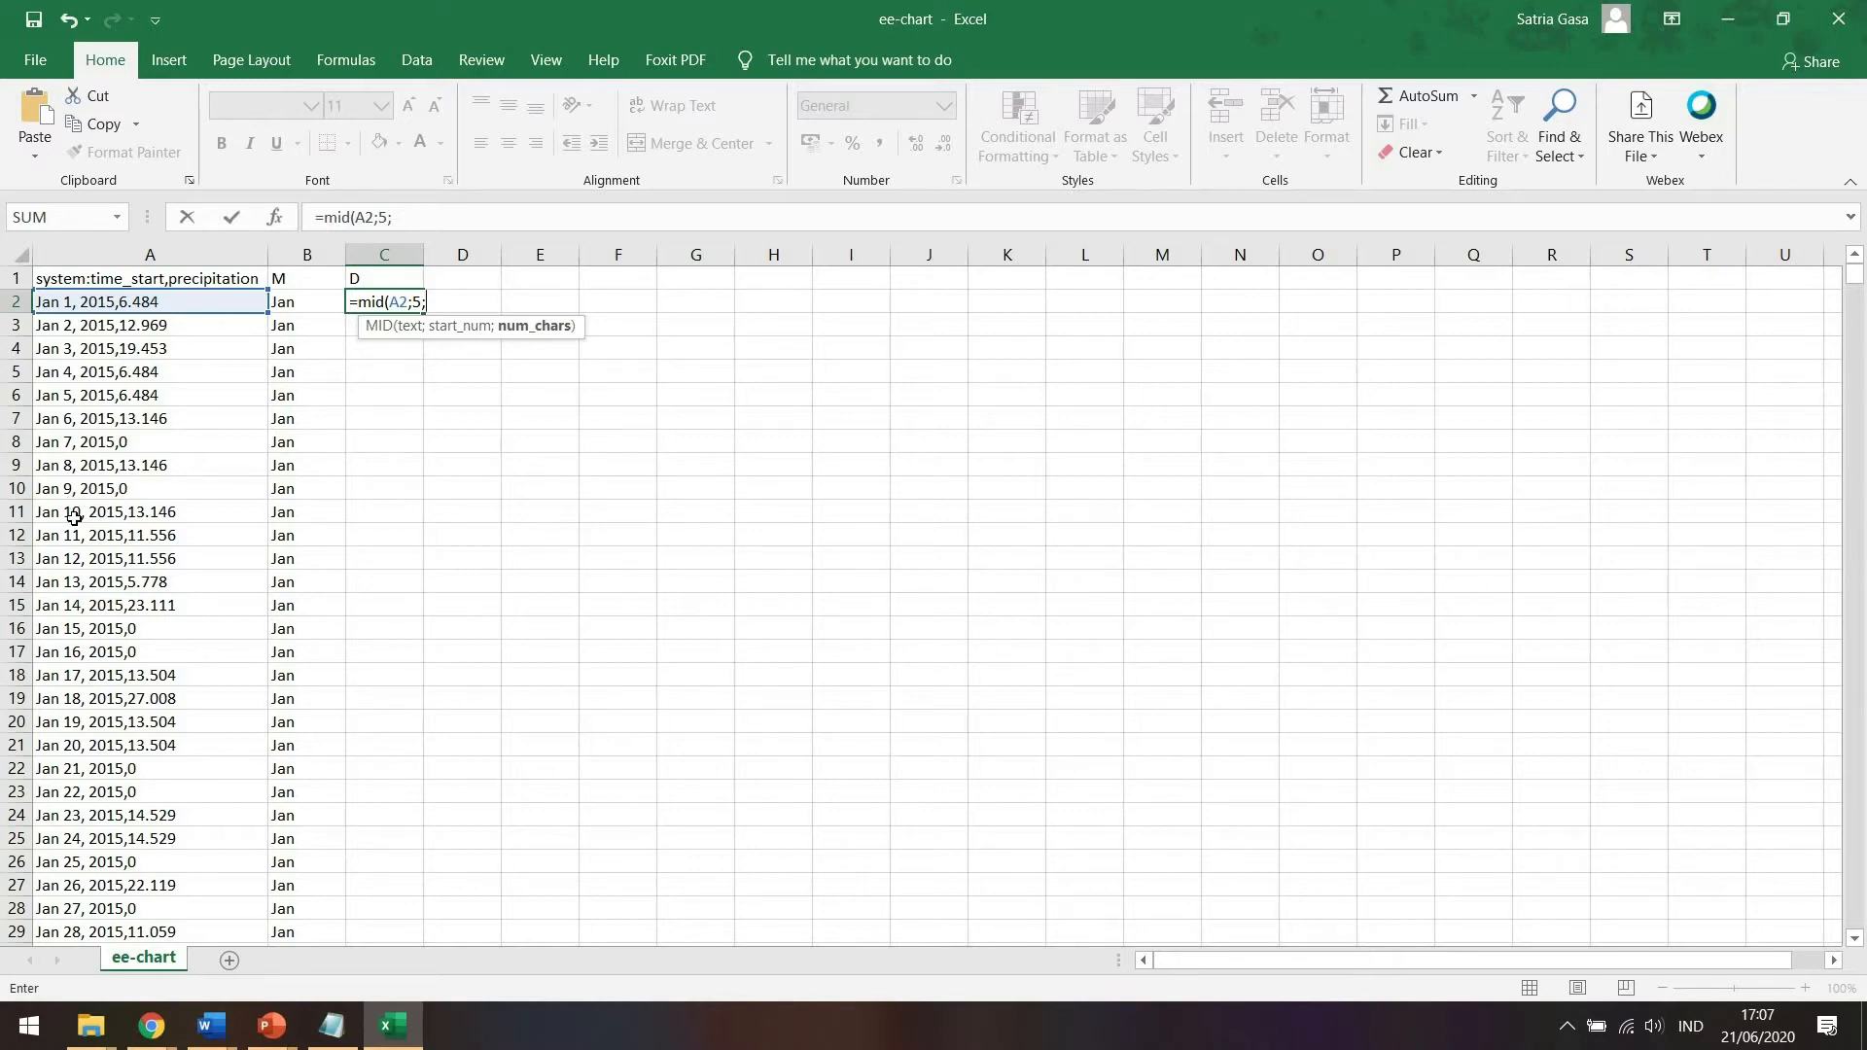
{"action": "type", "text": "2)"}
{"action": "key", "text": "Return"}
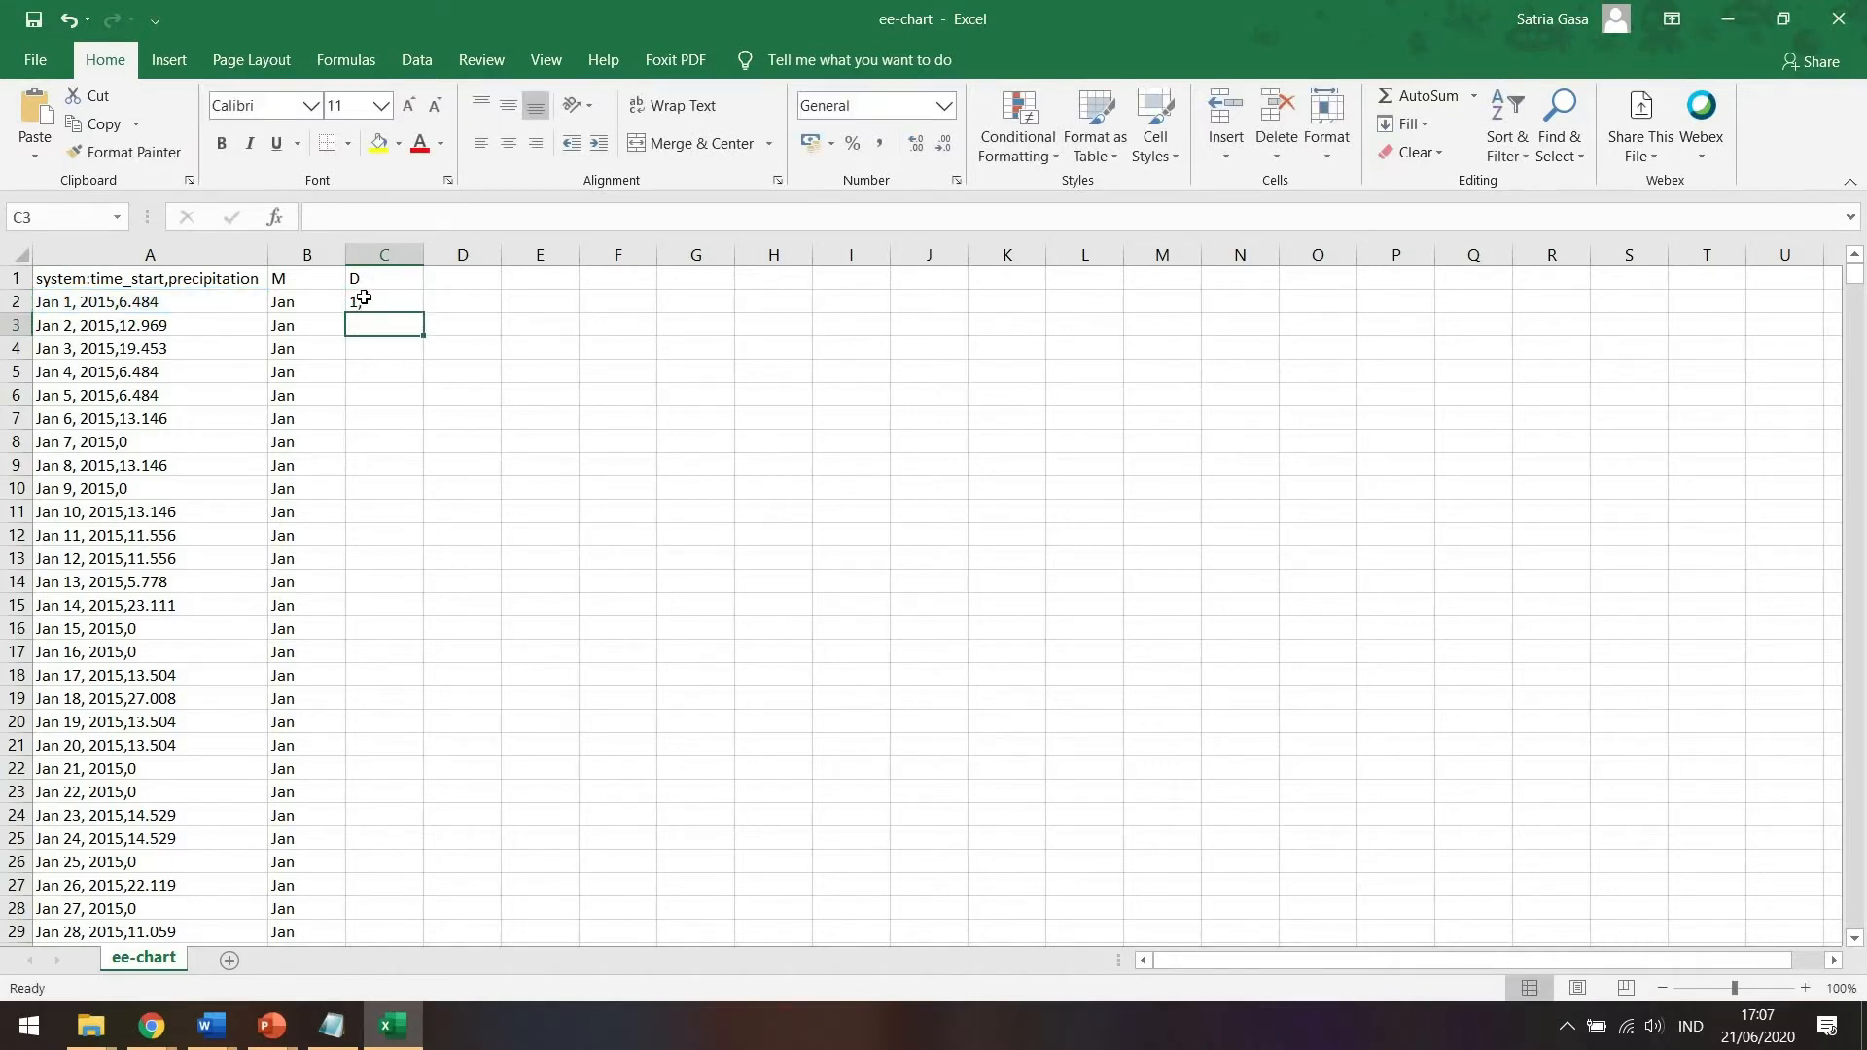
Fill the day formula from C2 down column C to the last data row and check its end.
{"action": "left_click", "coordinate": [364, 300]}
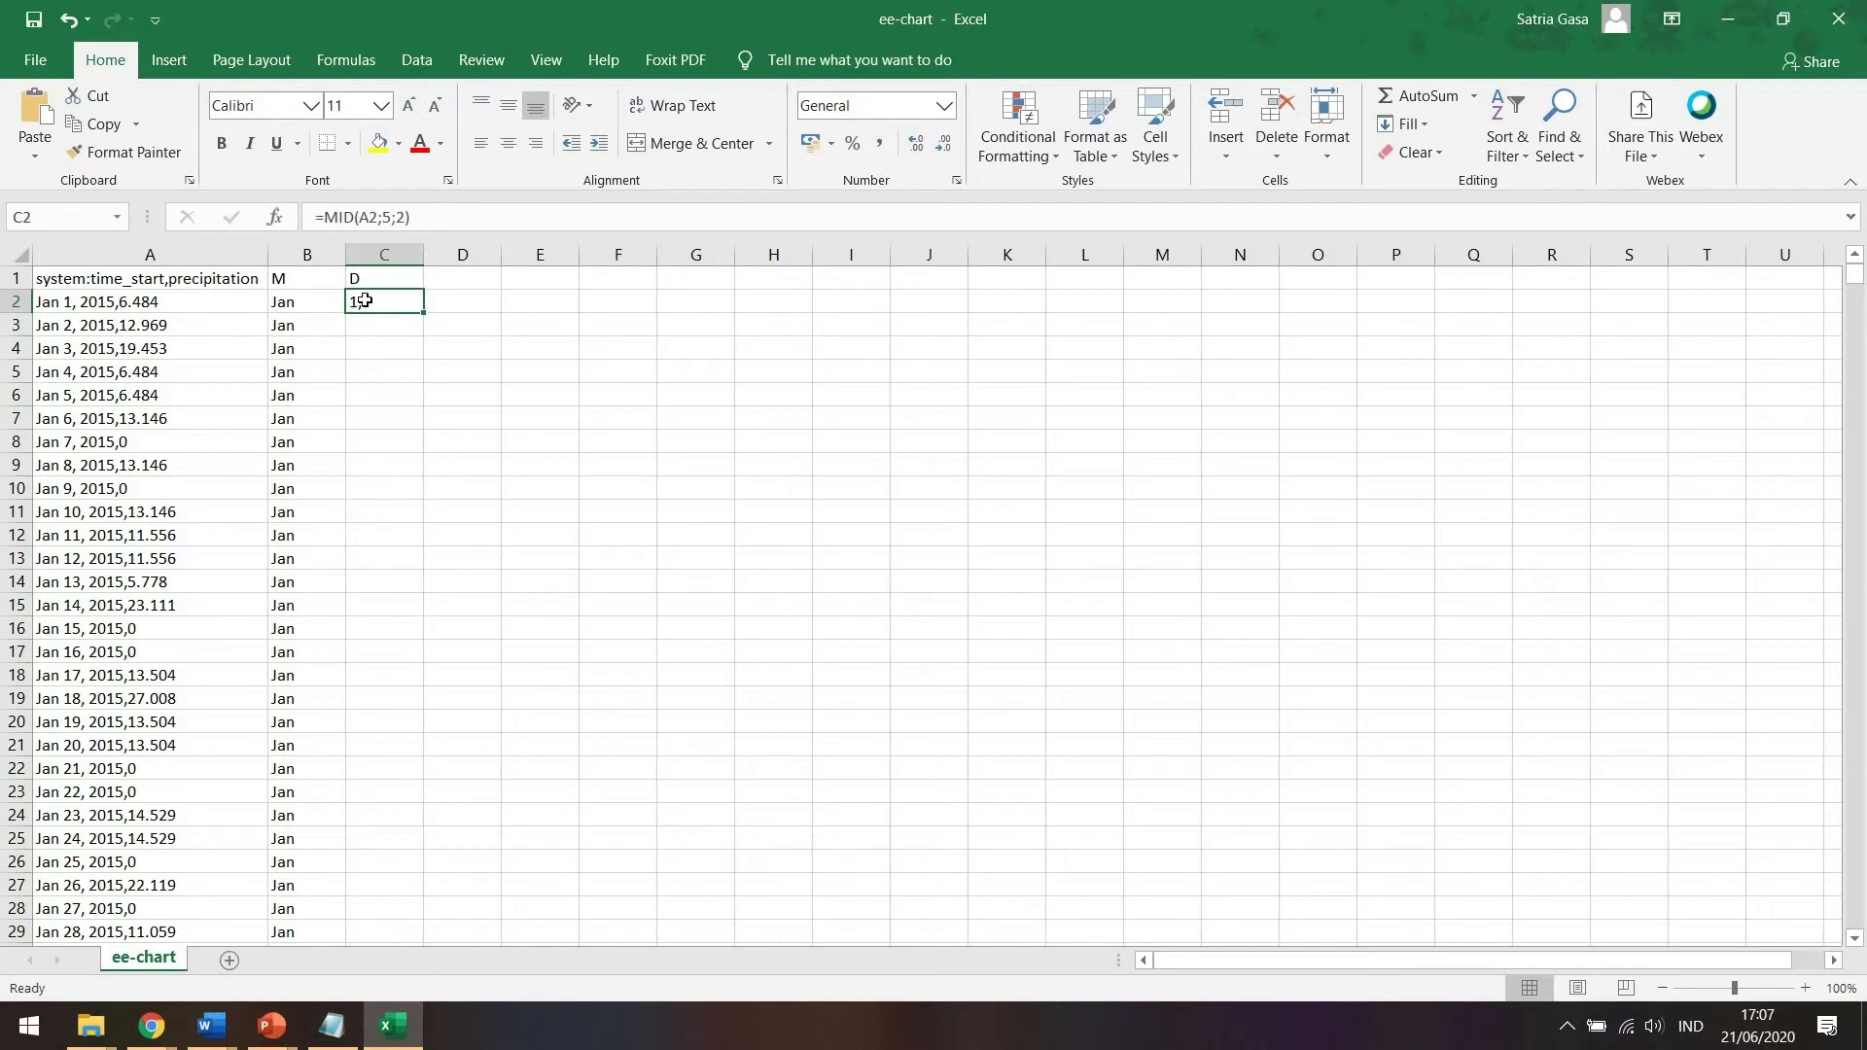
{"action": "double_click", "coordinate": [425, 313]}
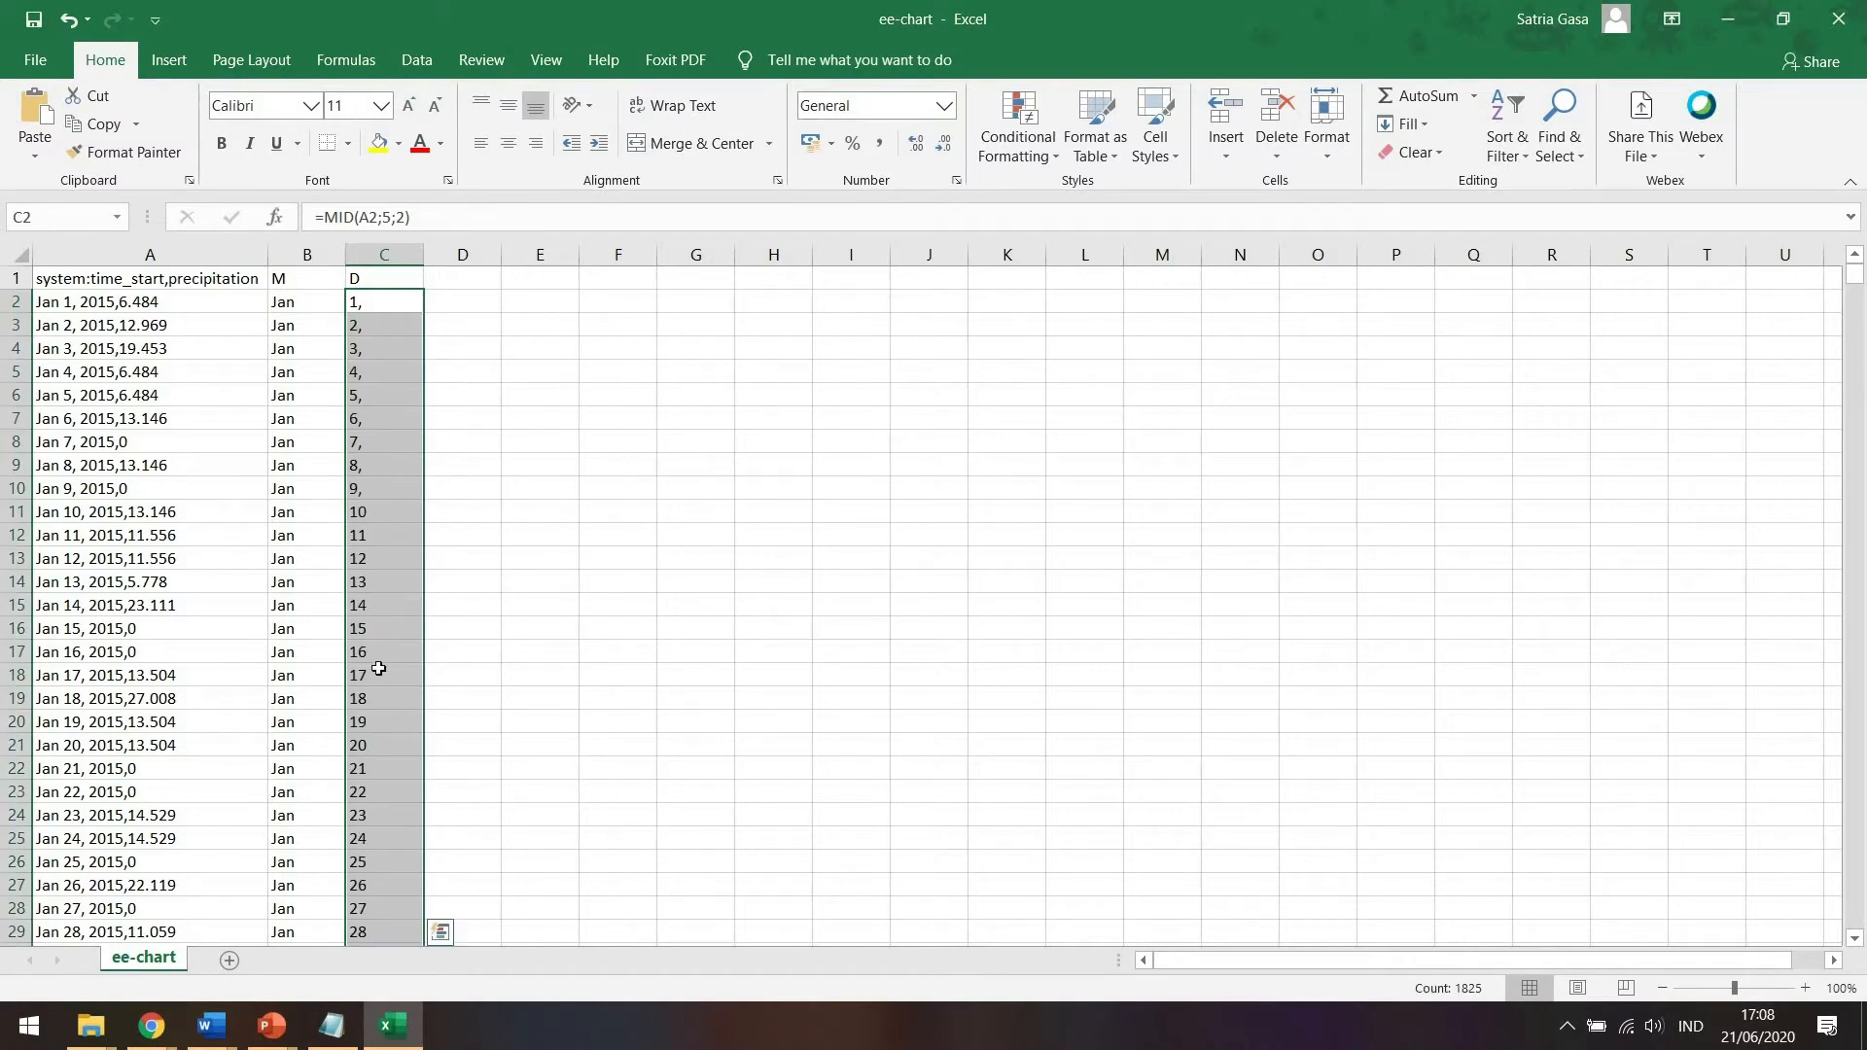
{"action": "left_click", "coordinate": [372, 304]}
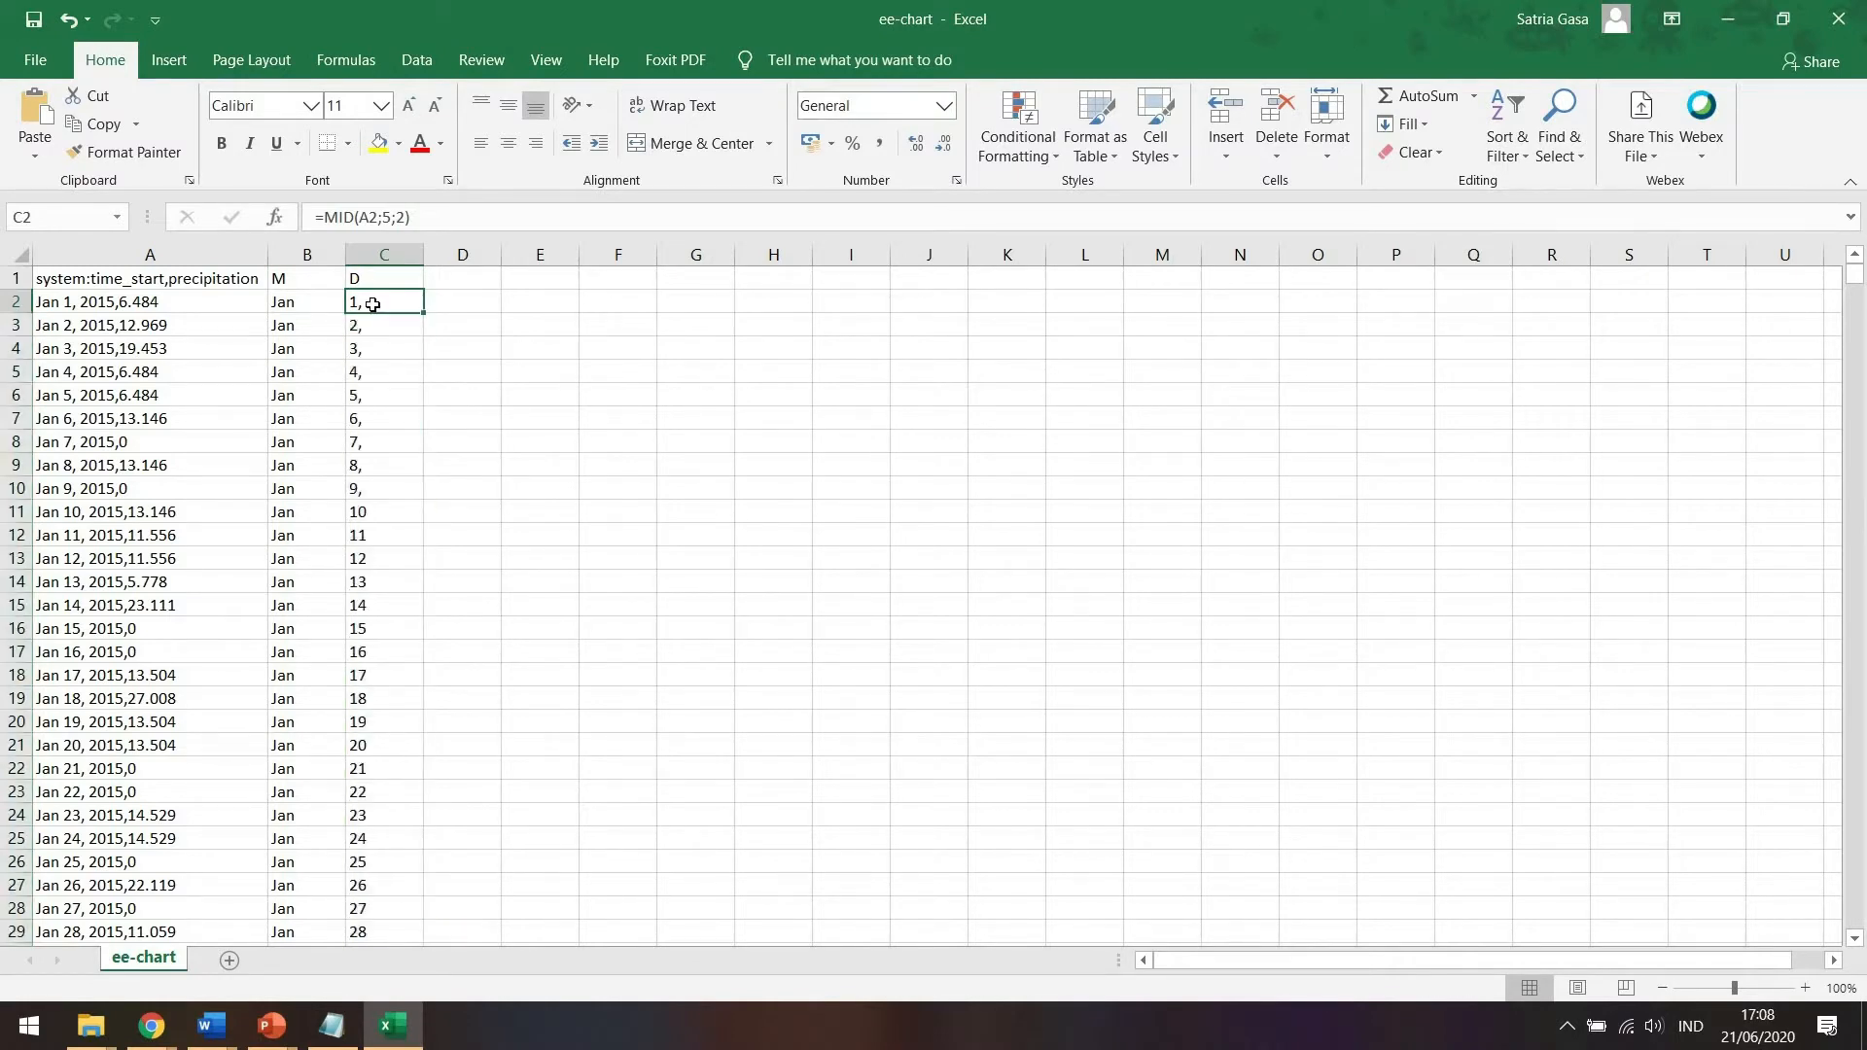
{"action": "key", "text": "ctrl+Down"}
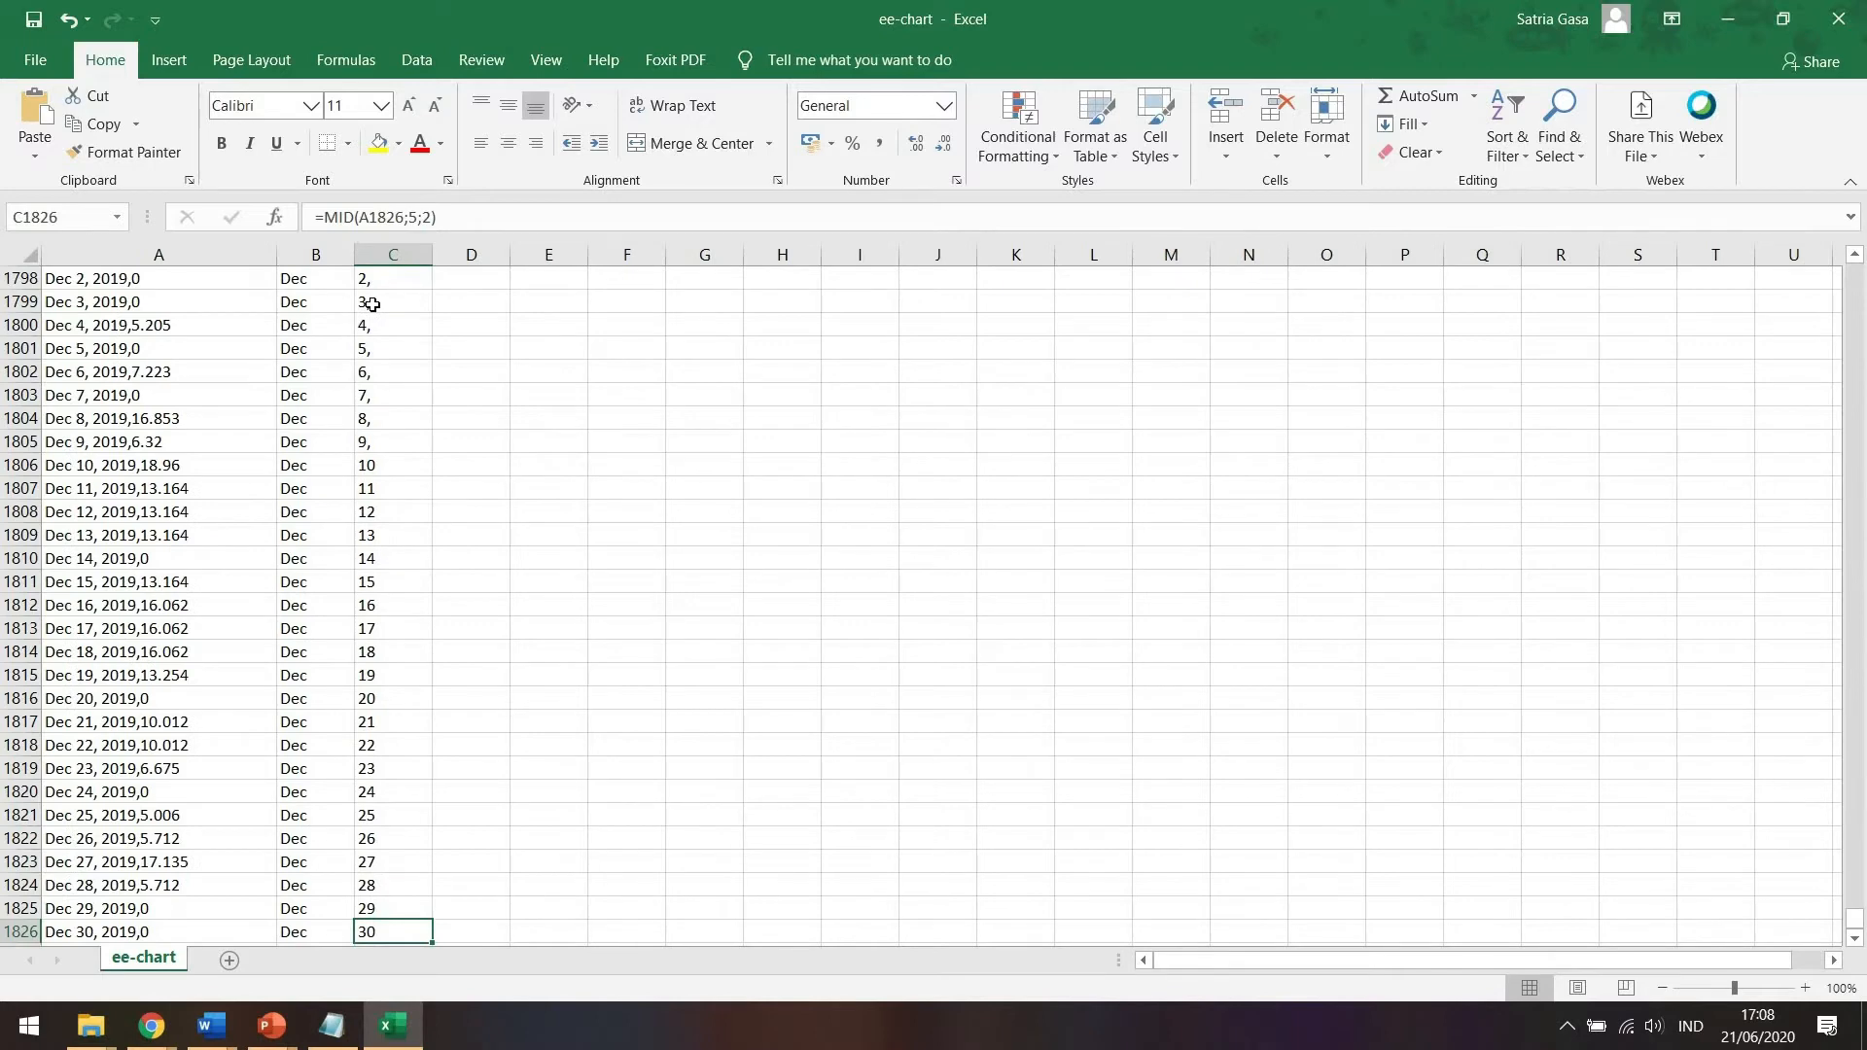
{"action": "key", "text": "ctrl+Up"}
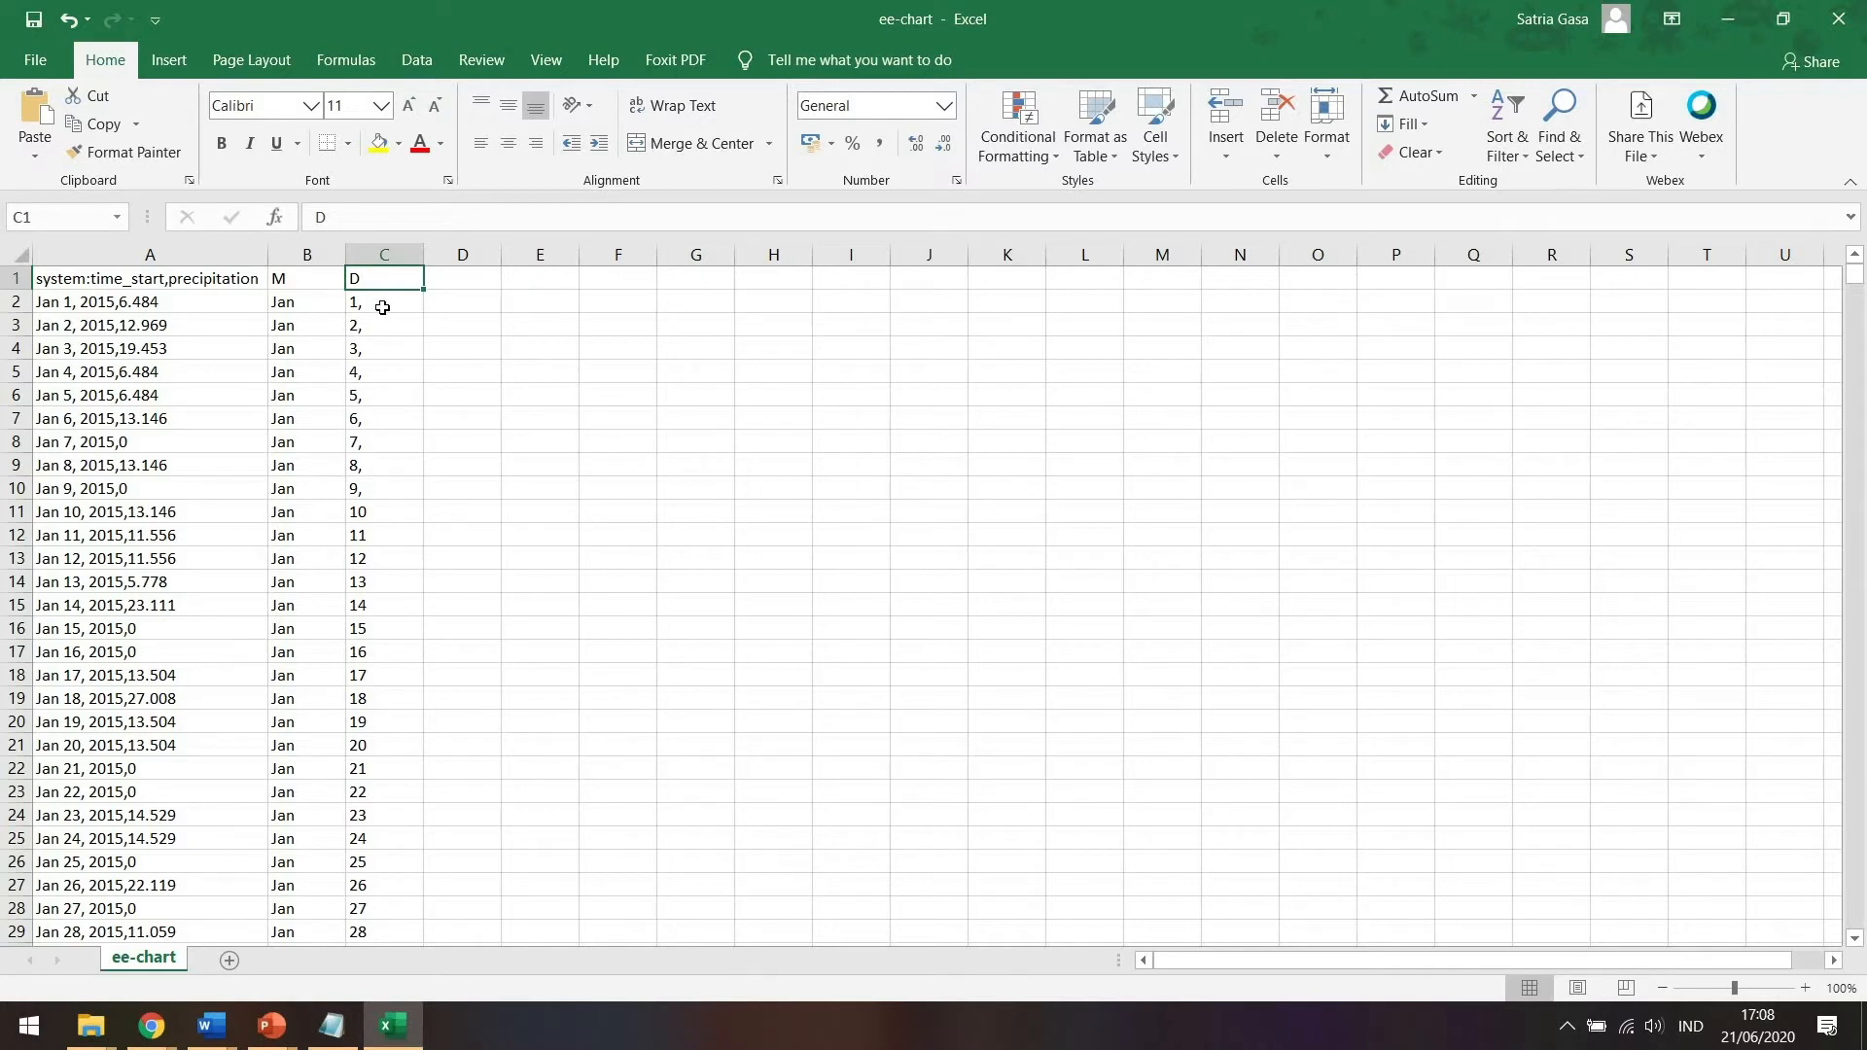
Copy the month and day cells in columns B and C from row 2 to the last data row.
{"action": "key", "text": "Left"}
{"action": "key", "text": "Down"}
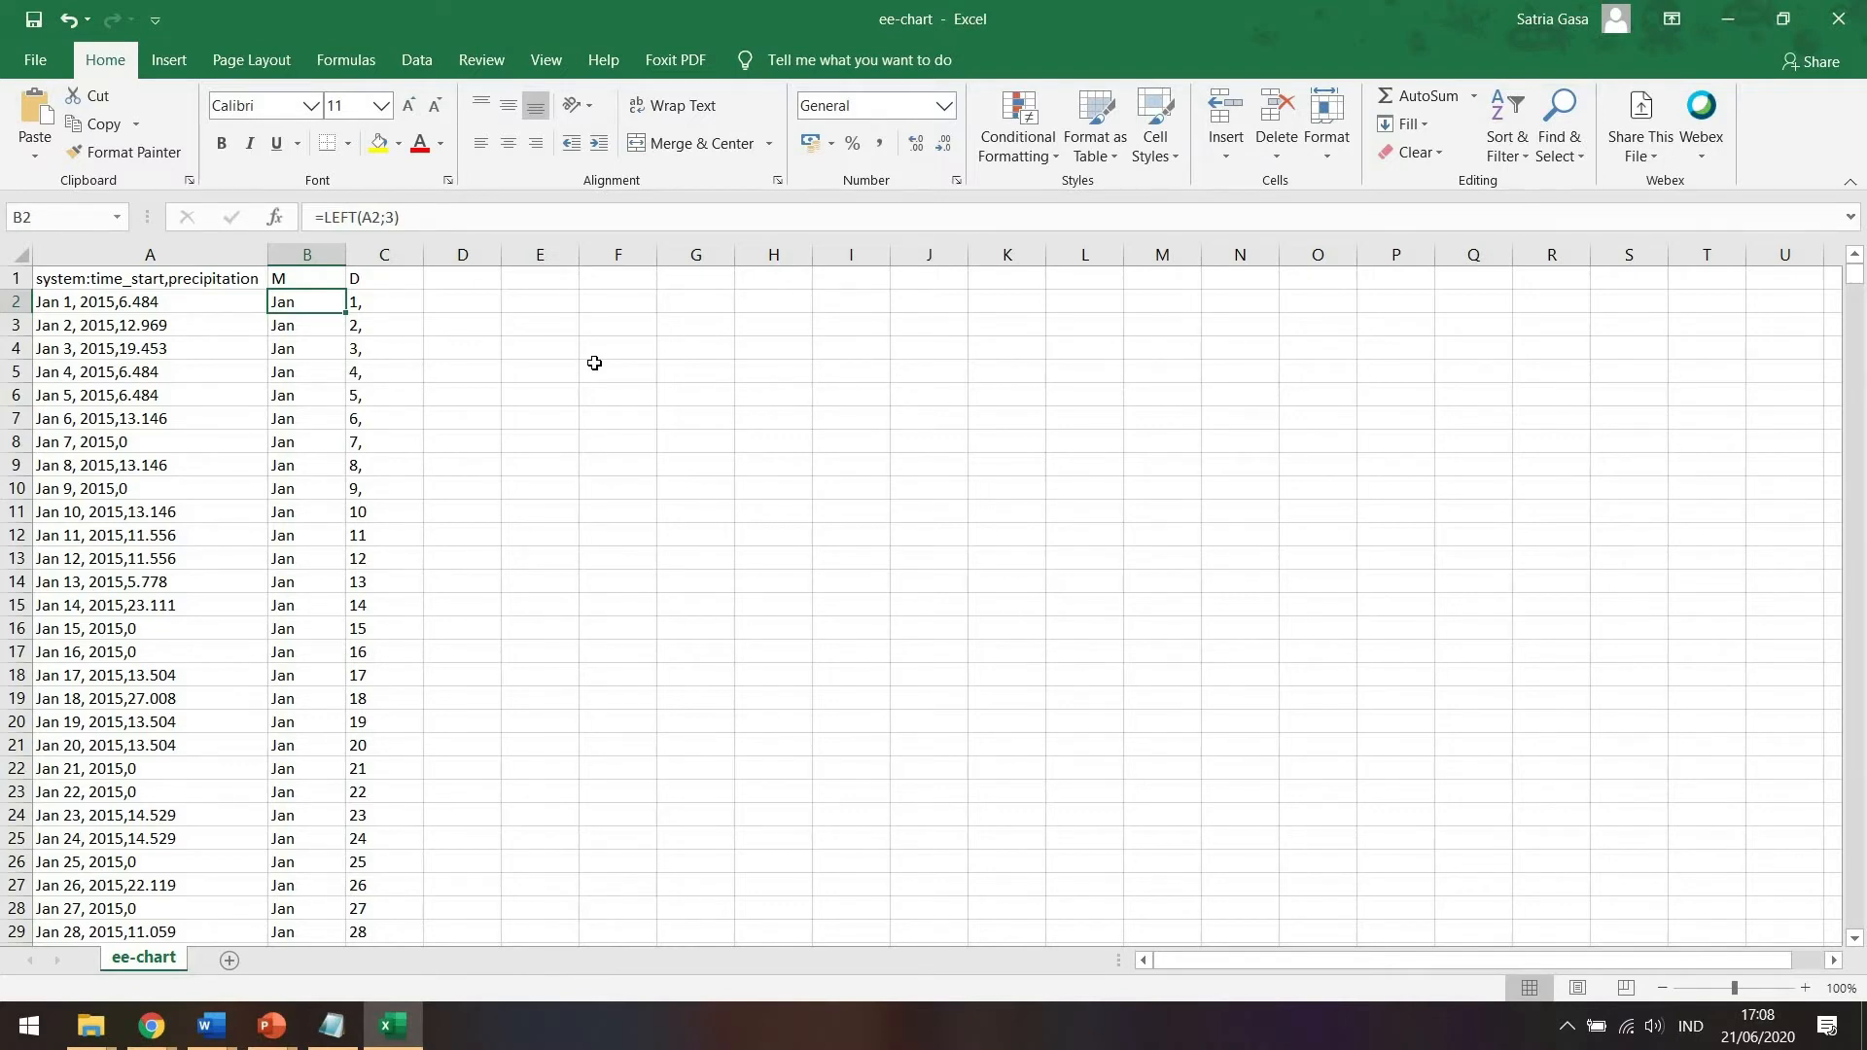
{"action": "key", "text": "shift+Right"}
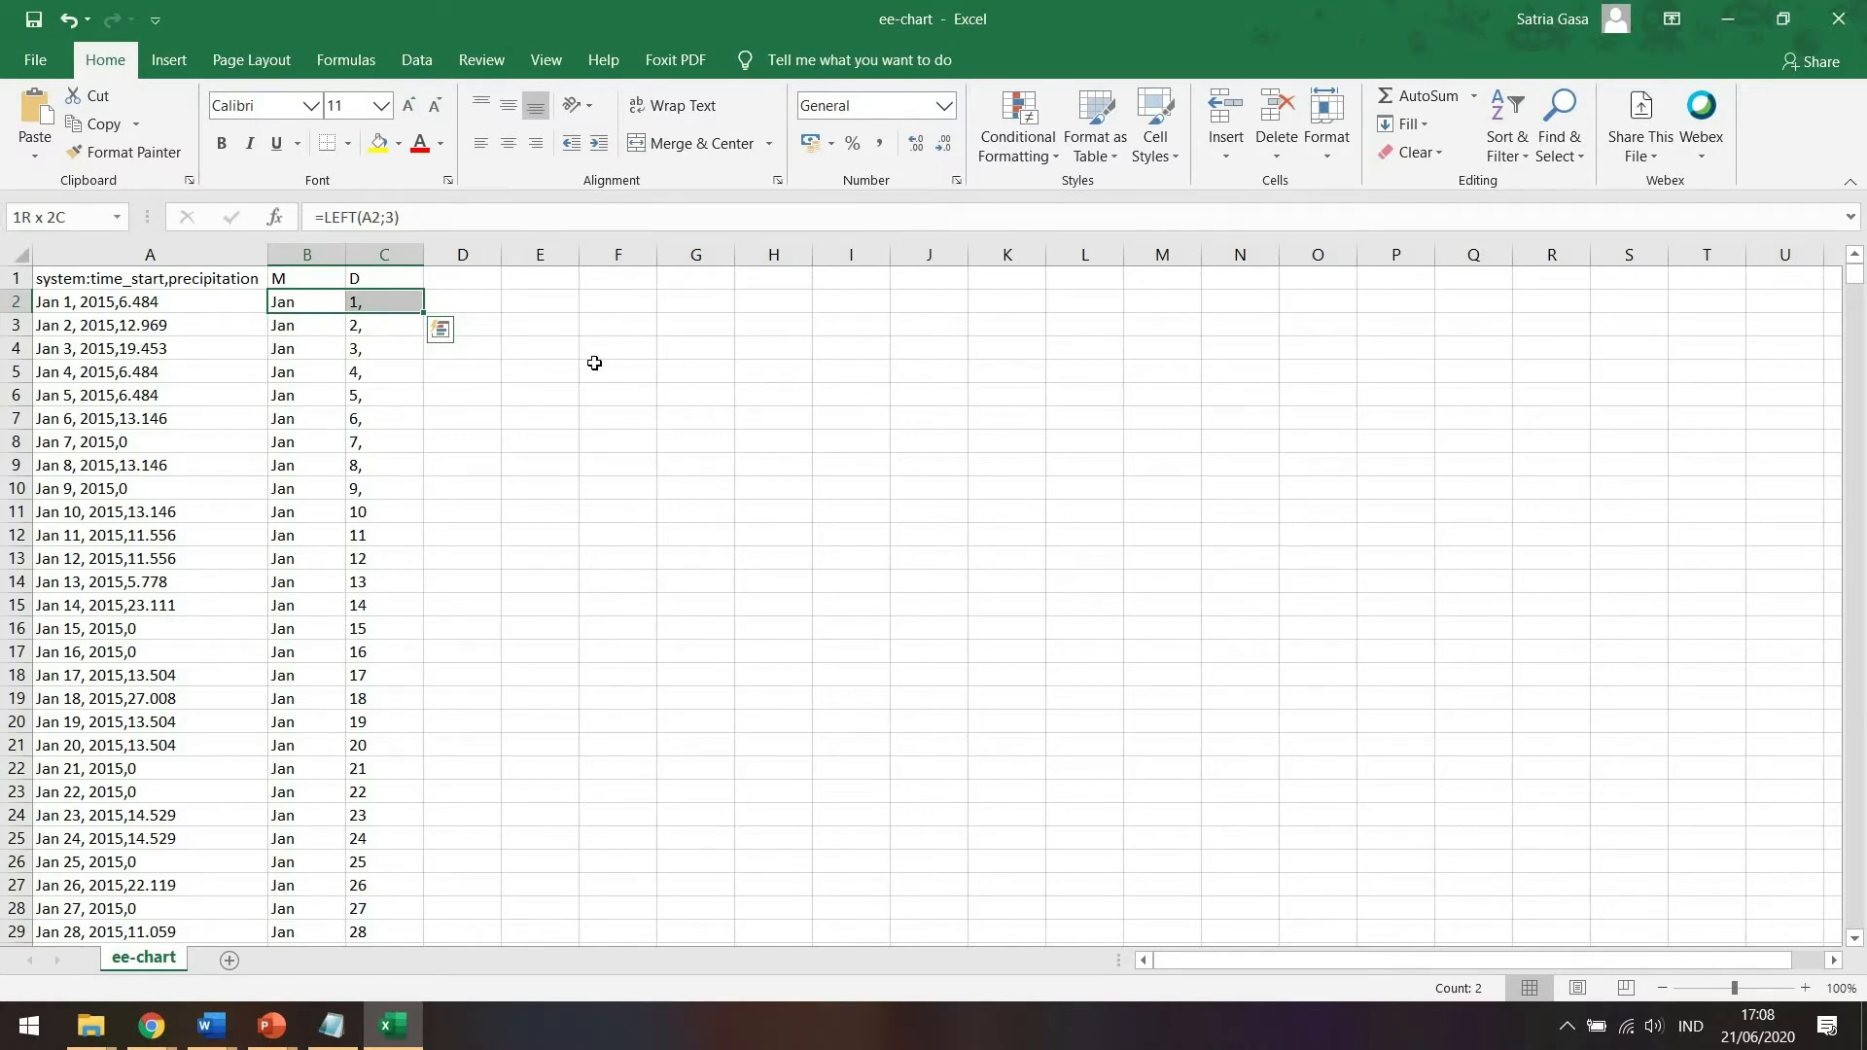
{"action": "key", "text": "ctrl+shift+Down"}
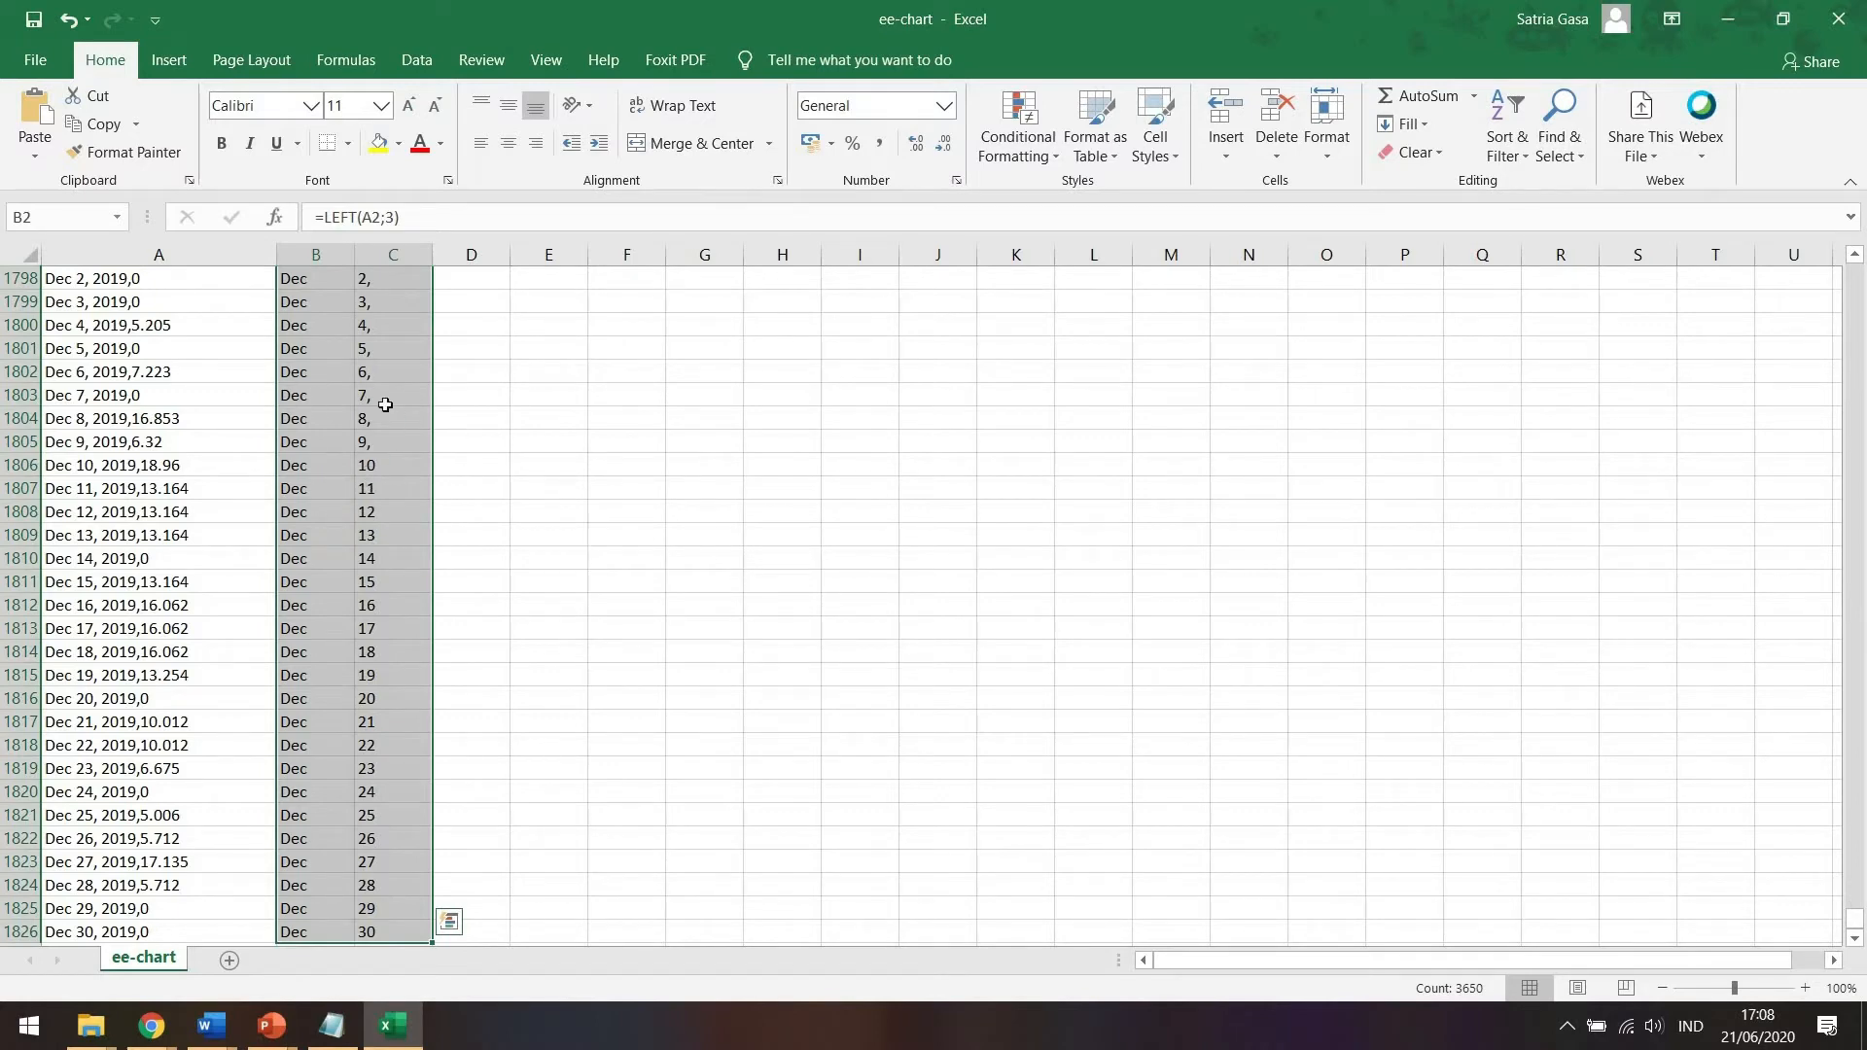
{"action": "right_click", "coordinate": [313, 343]}
{"action": "right_click", "coordinate": [313, 360]}
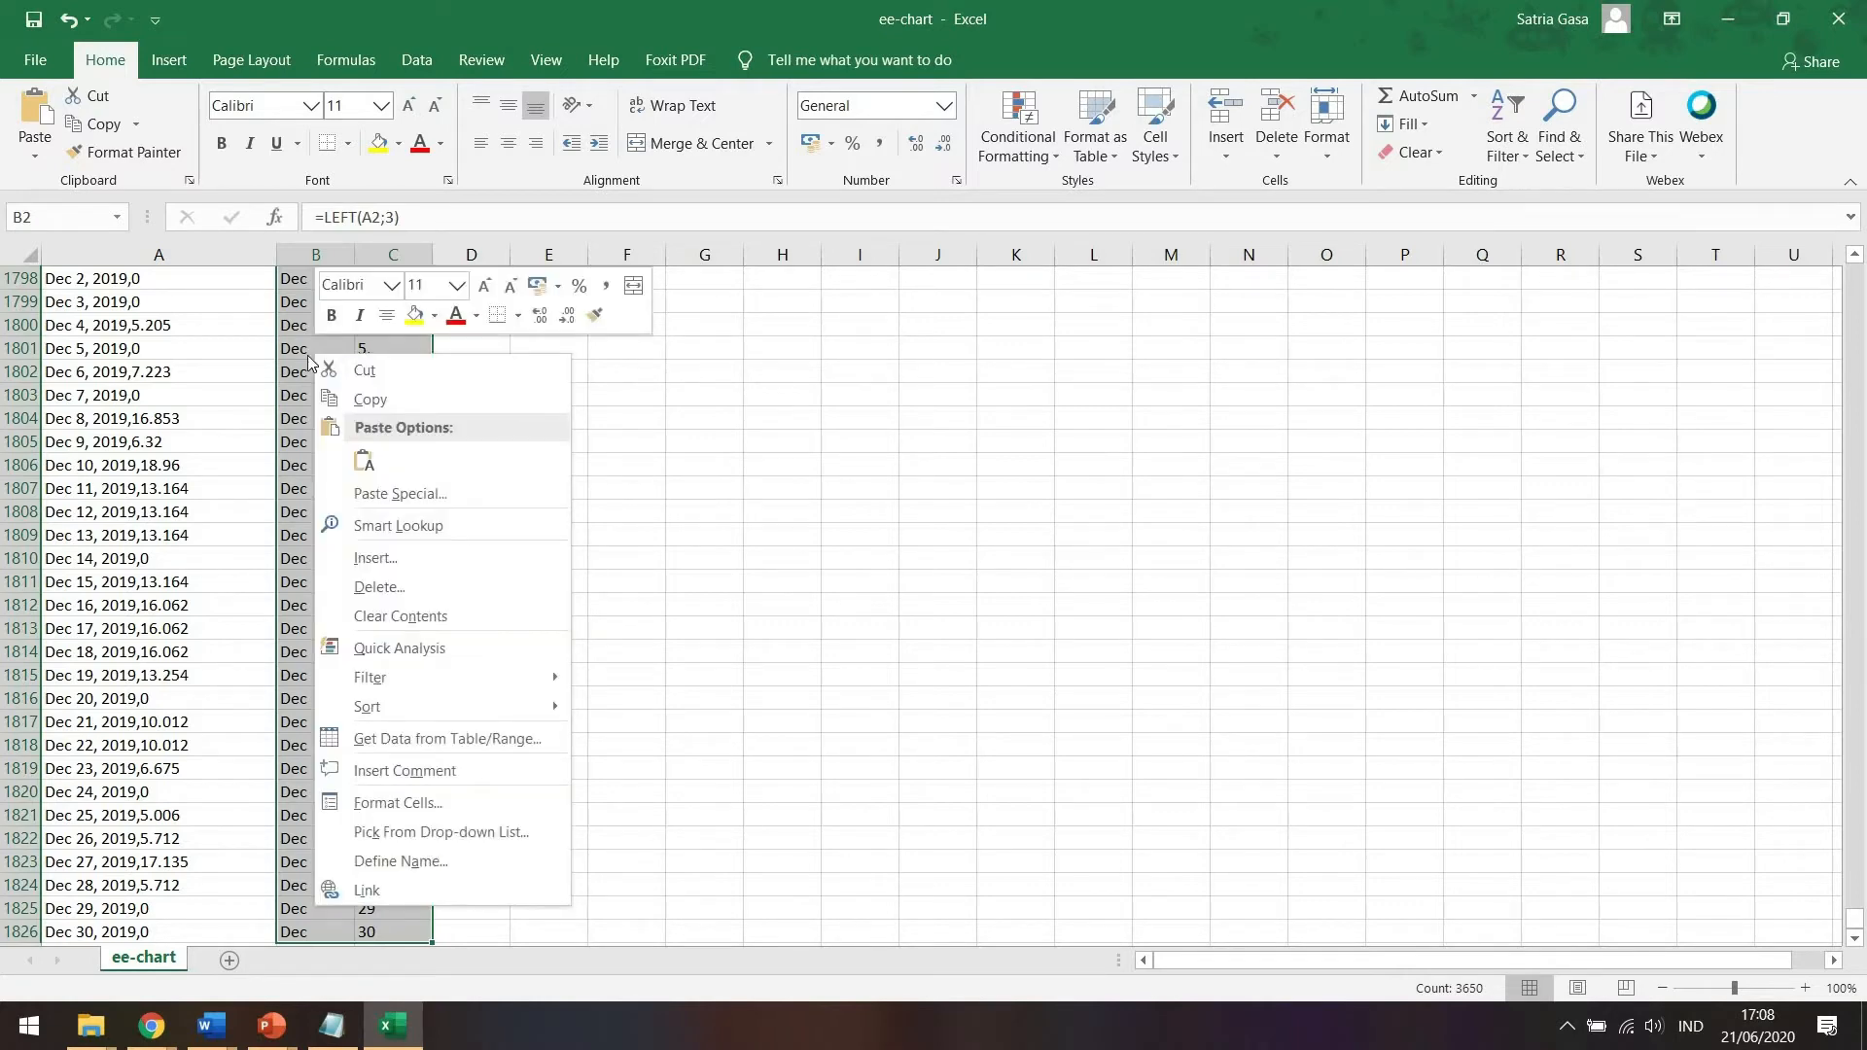
{"action": "left_click", "coordinate": [375, 399]}
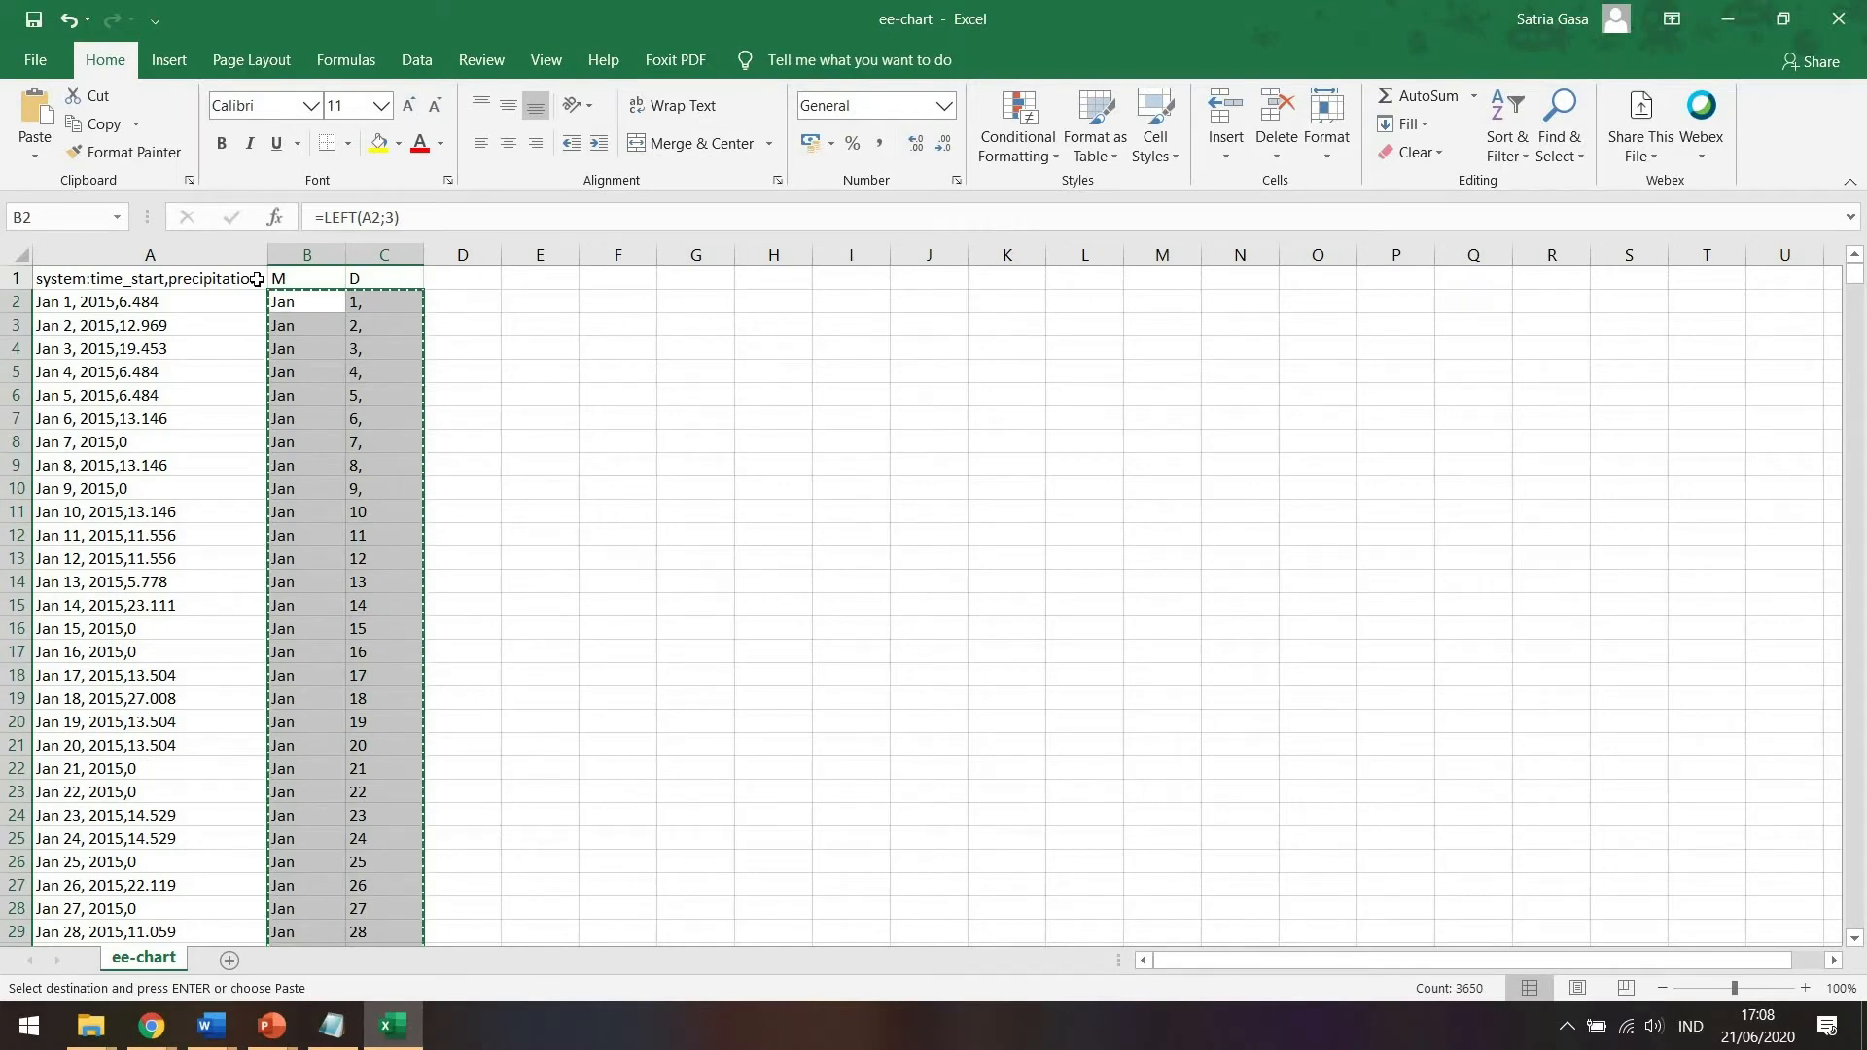
Paste the copied month and day cells over themselves as values only, and check cells B2 and C2.
{"action": "right_click", "coordinate": [307, 300]}
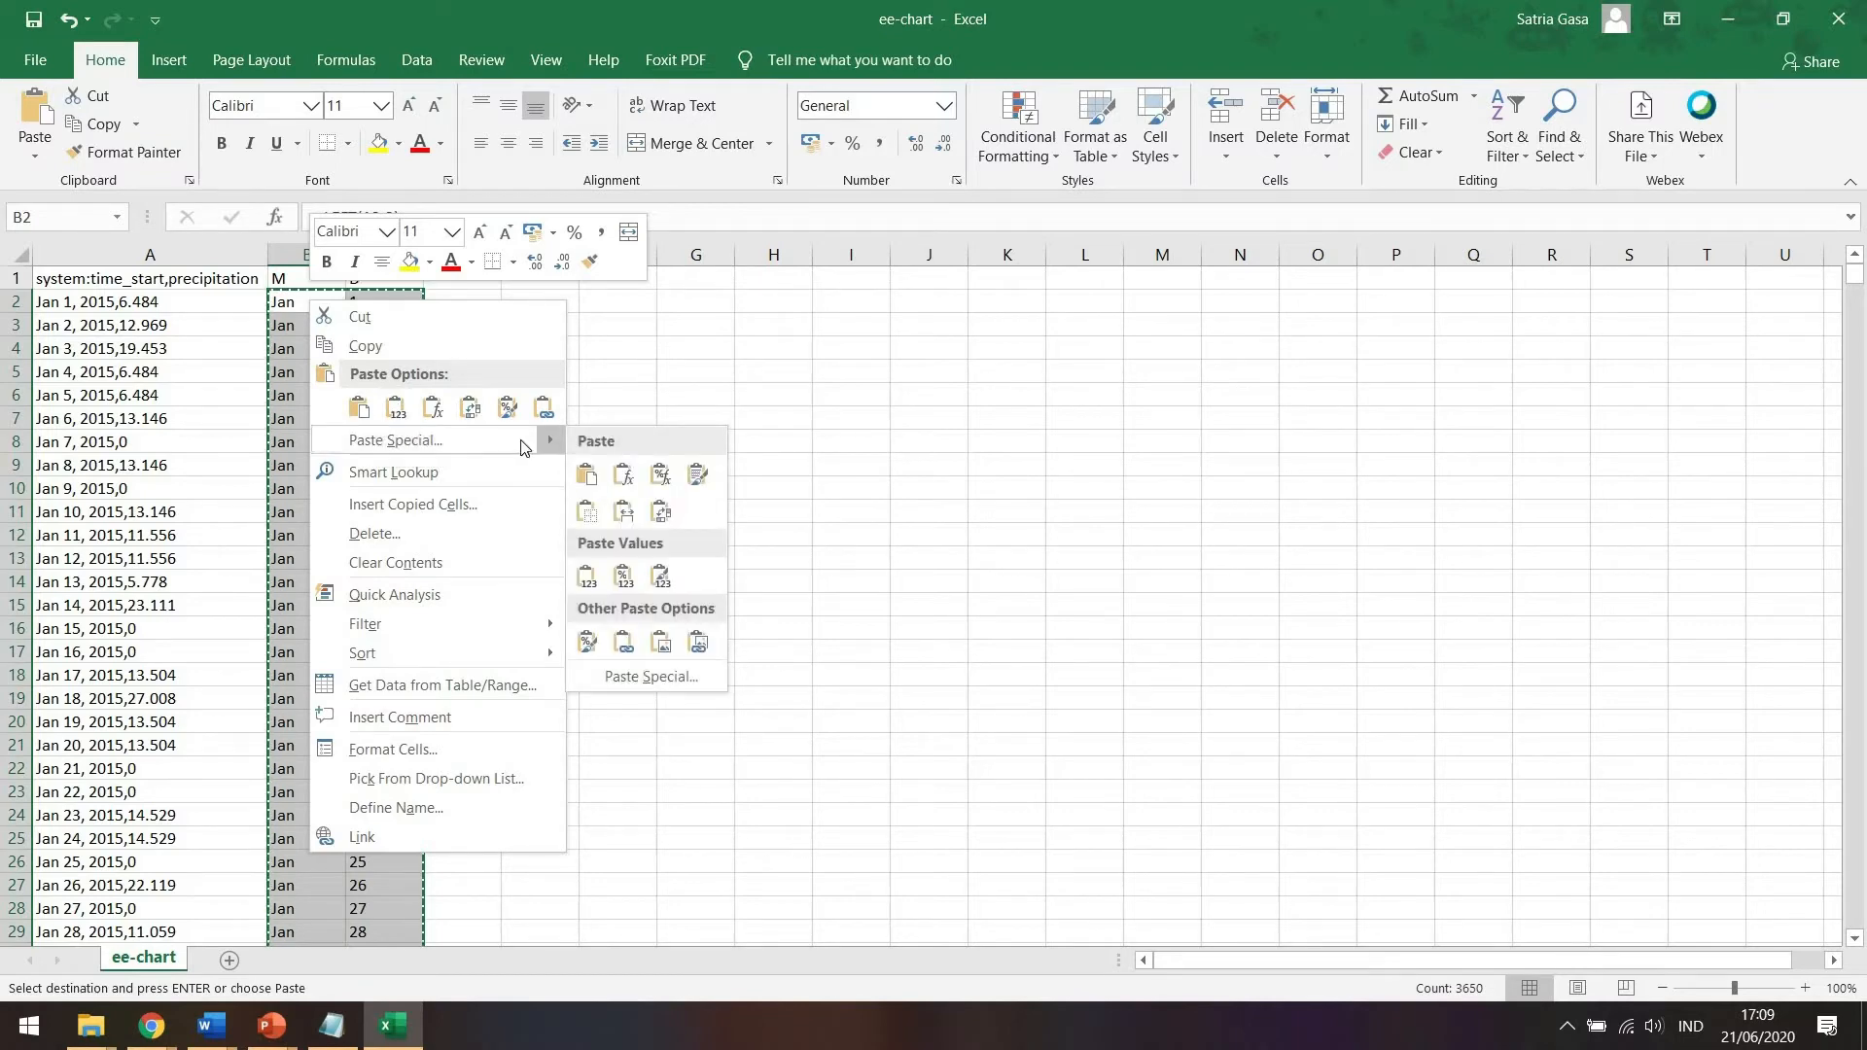
{"action": "mouse_move", "coordinate": [551, 441]}
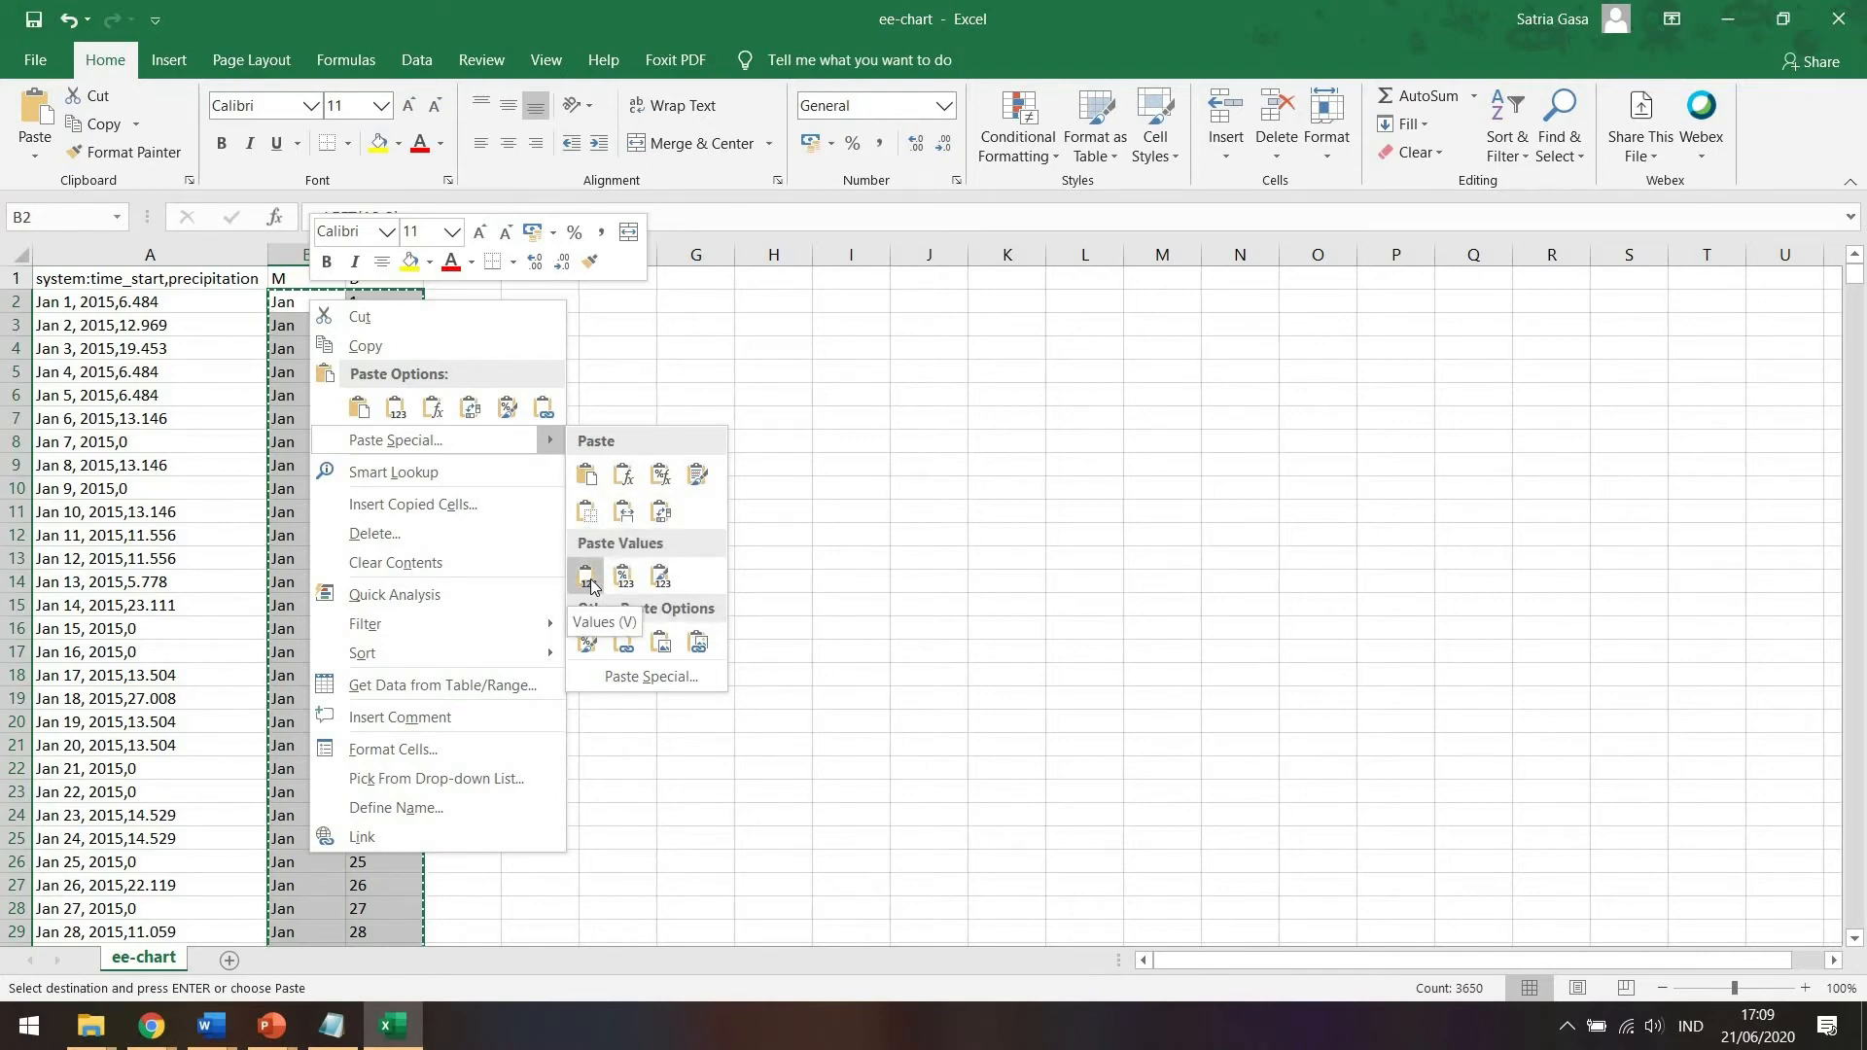
{"action": "left_click", "coordinate": [396, 411]}
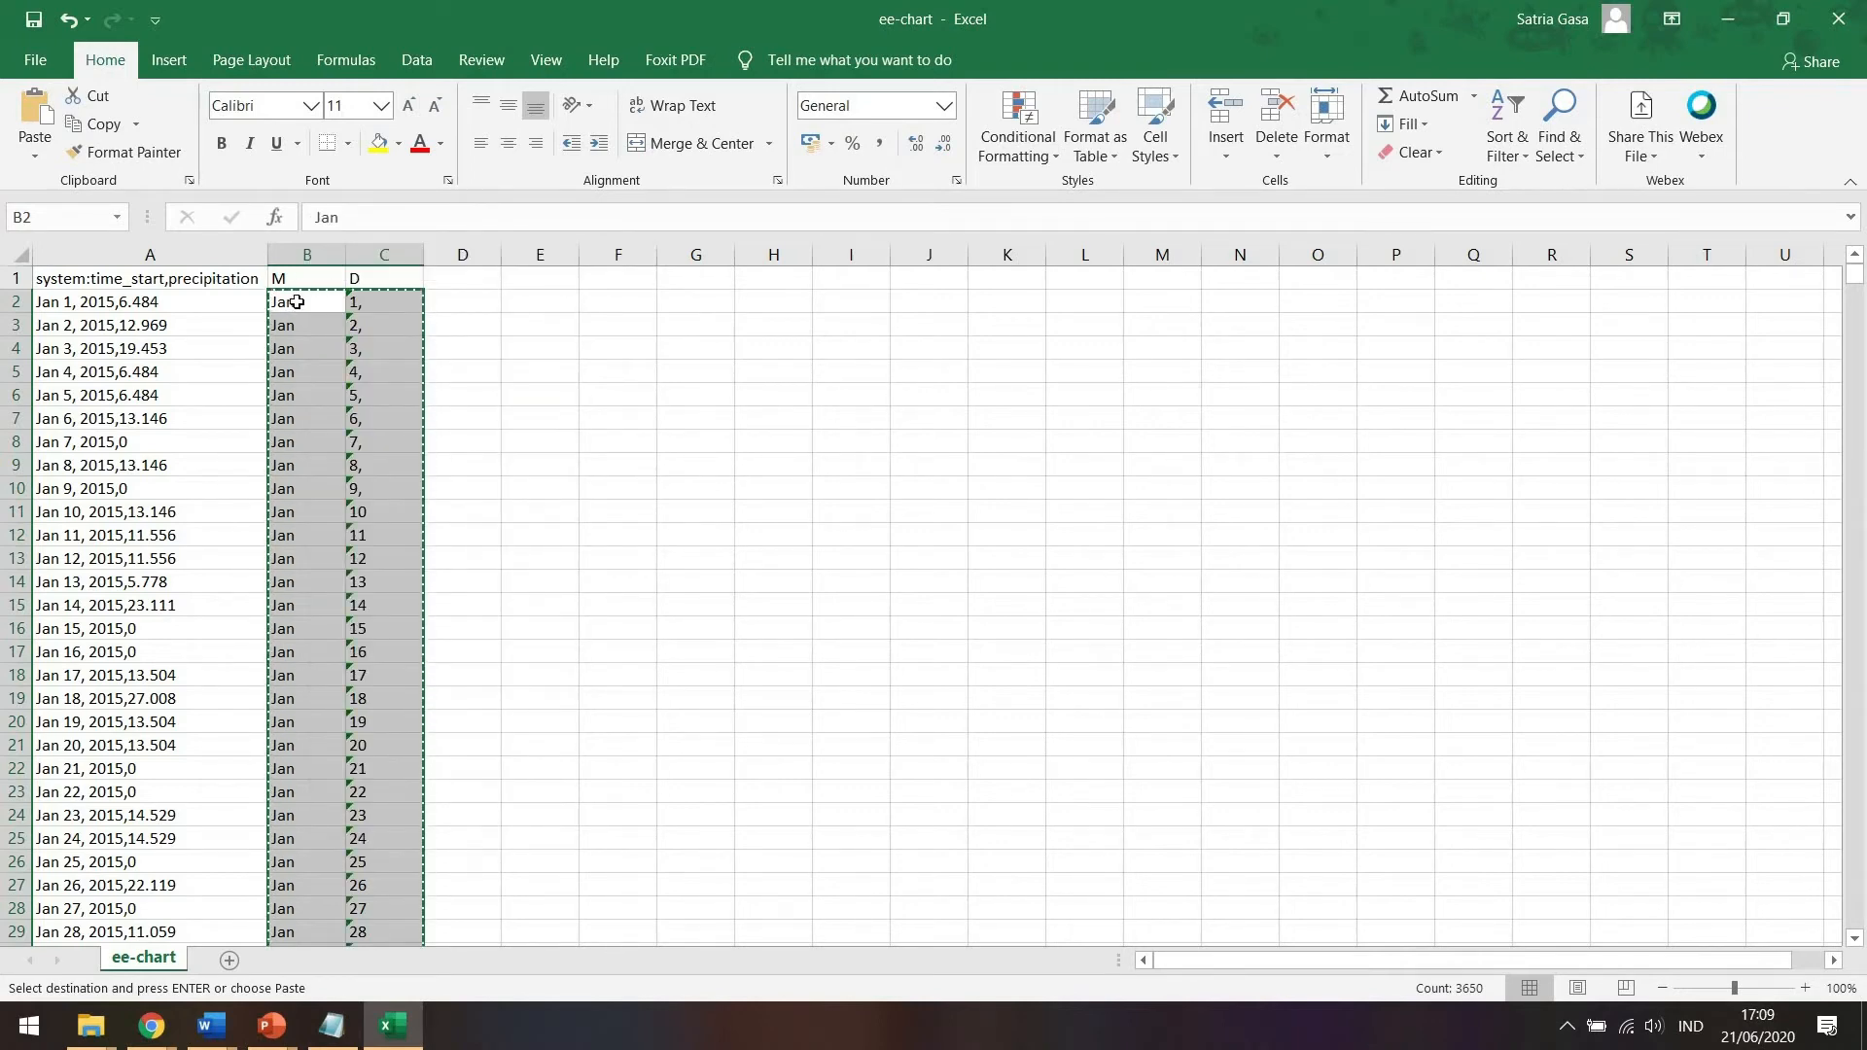
{"action": "left_click", "coordinate": [296, 303]}
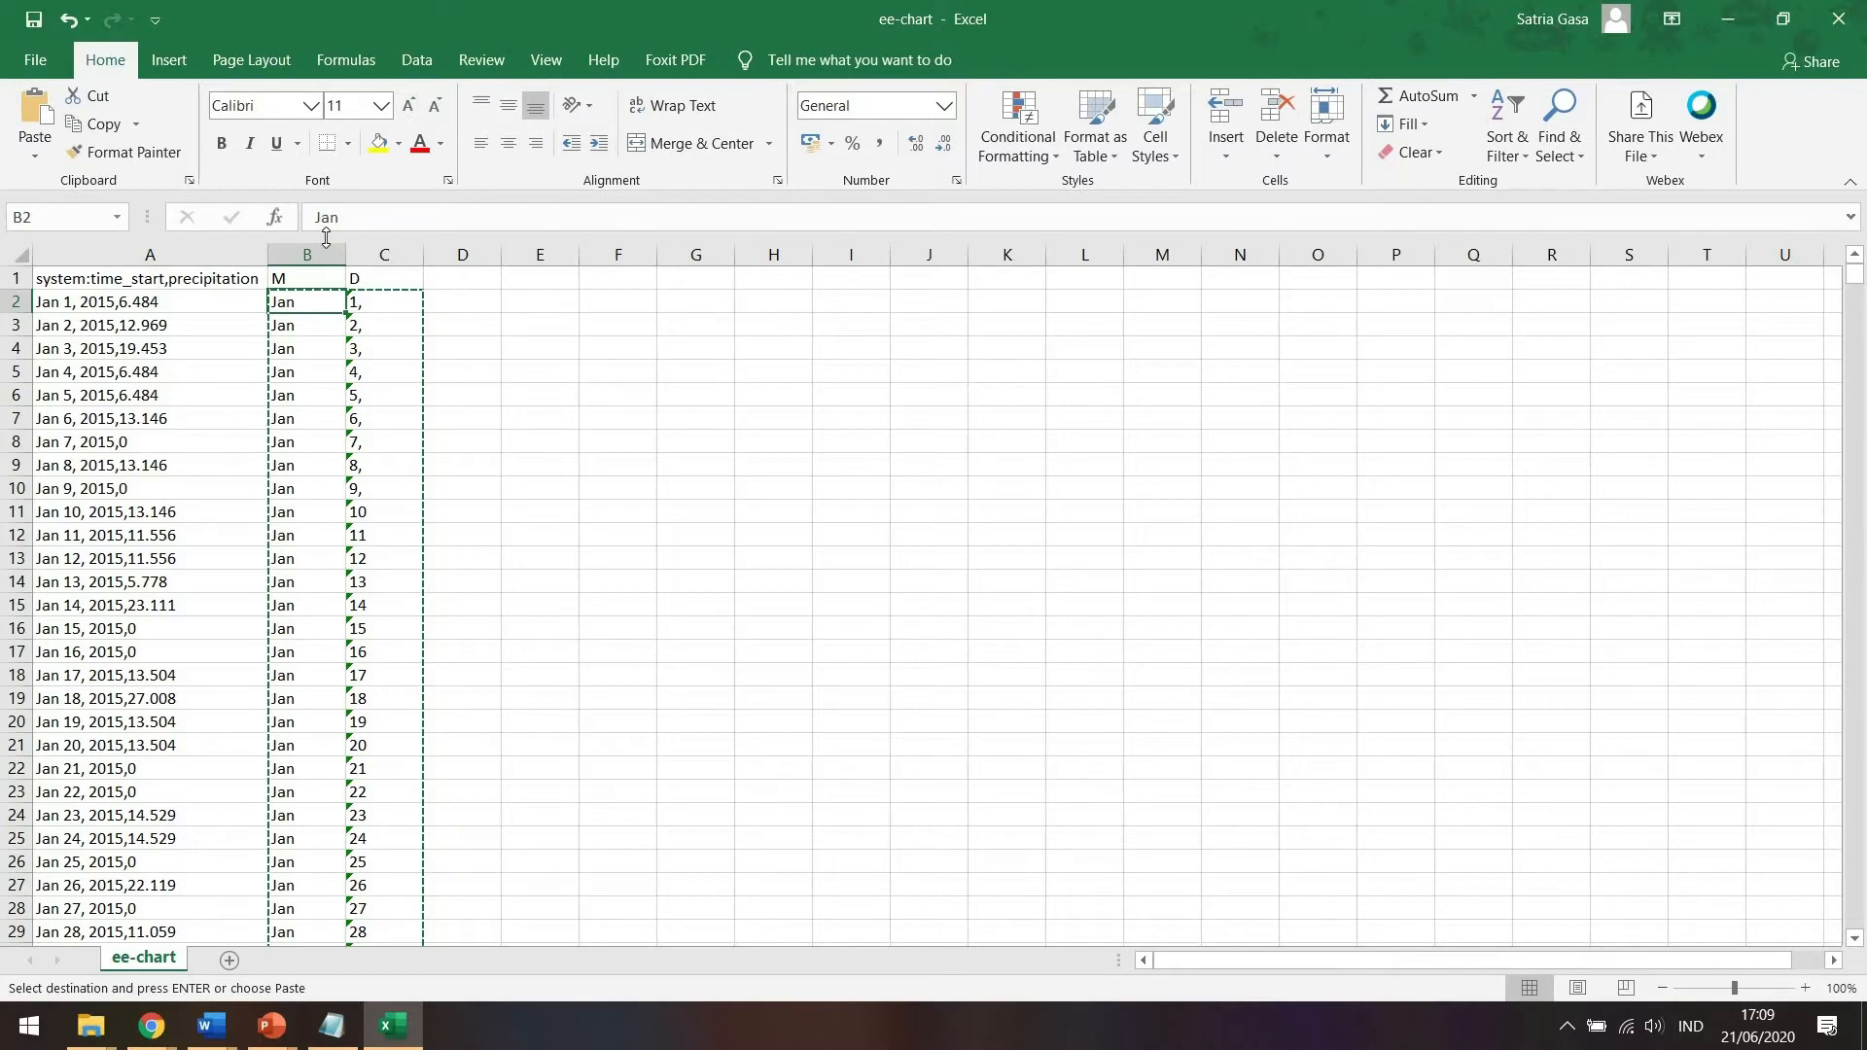
{"action": "left_click", "coordinate": [366, 304]}
{"action": "left_click", "coordinate": [295, 304]}
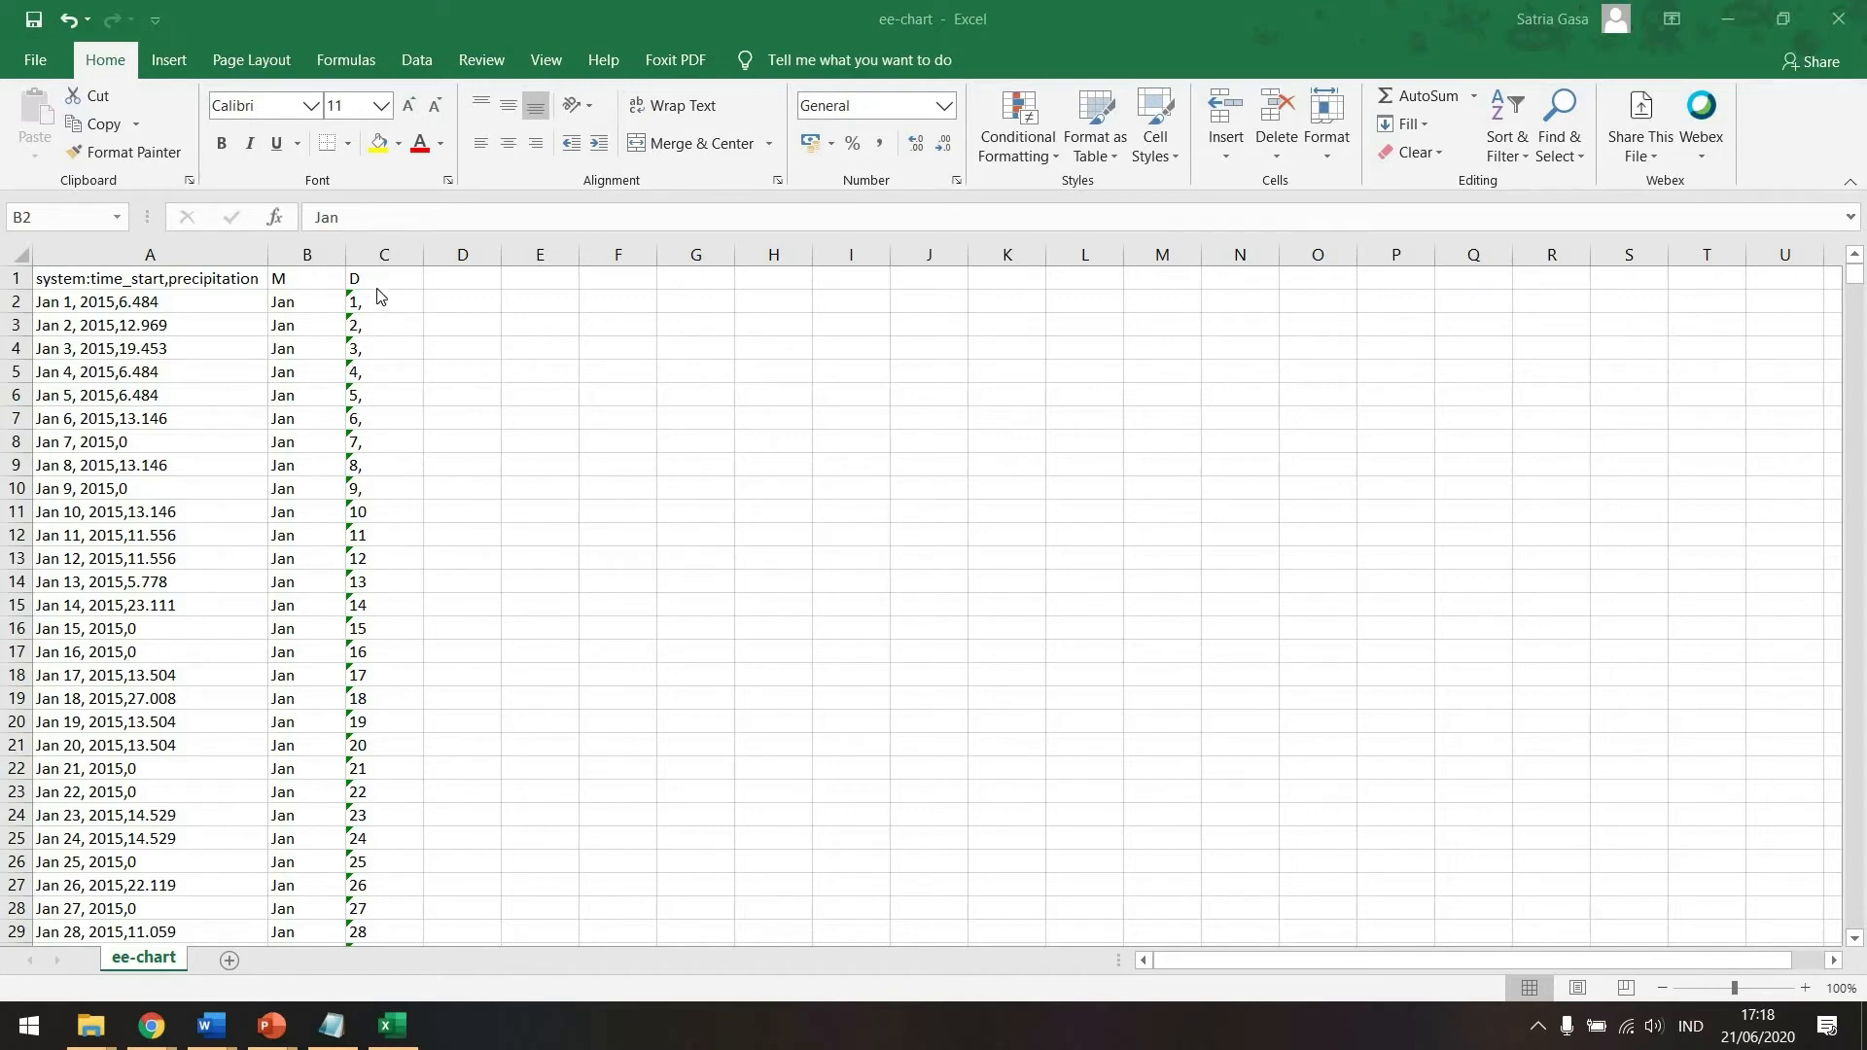
Remove all commas from the day column C by replacing "," with nothing.
{"action": "left_click", "coordinate": [383, 255]}
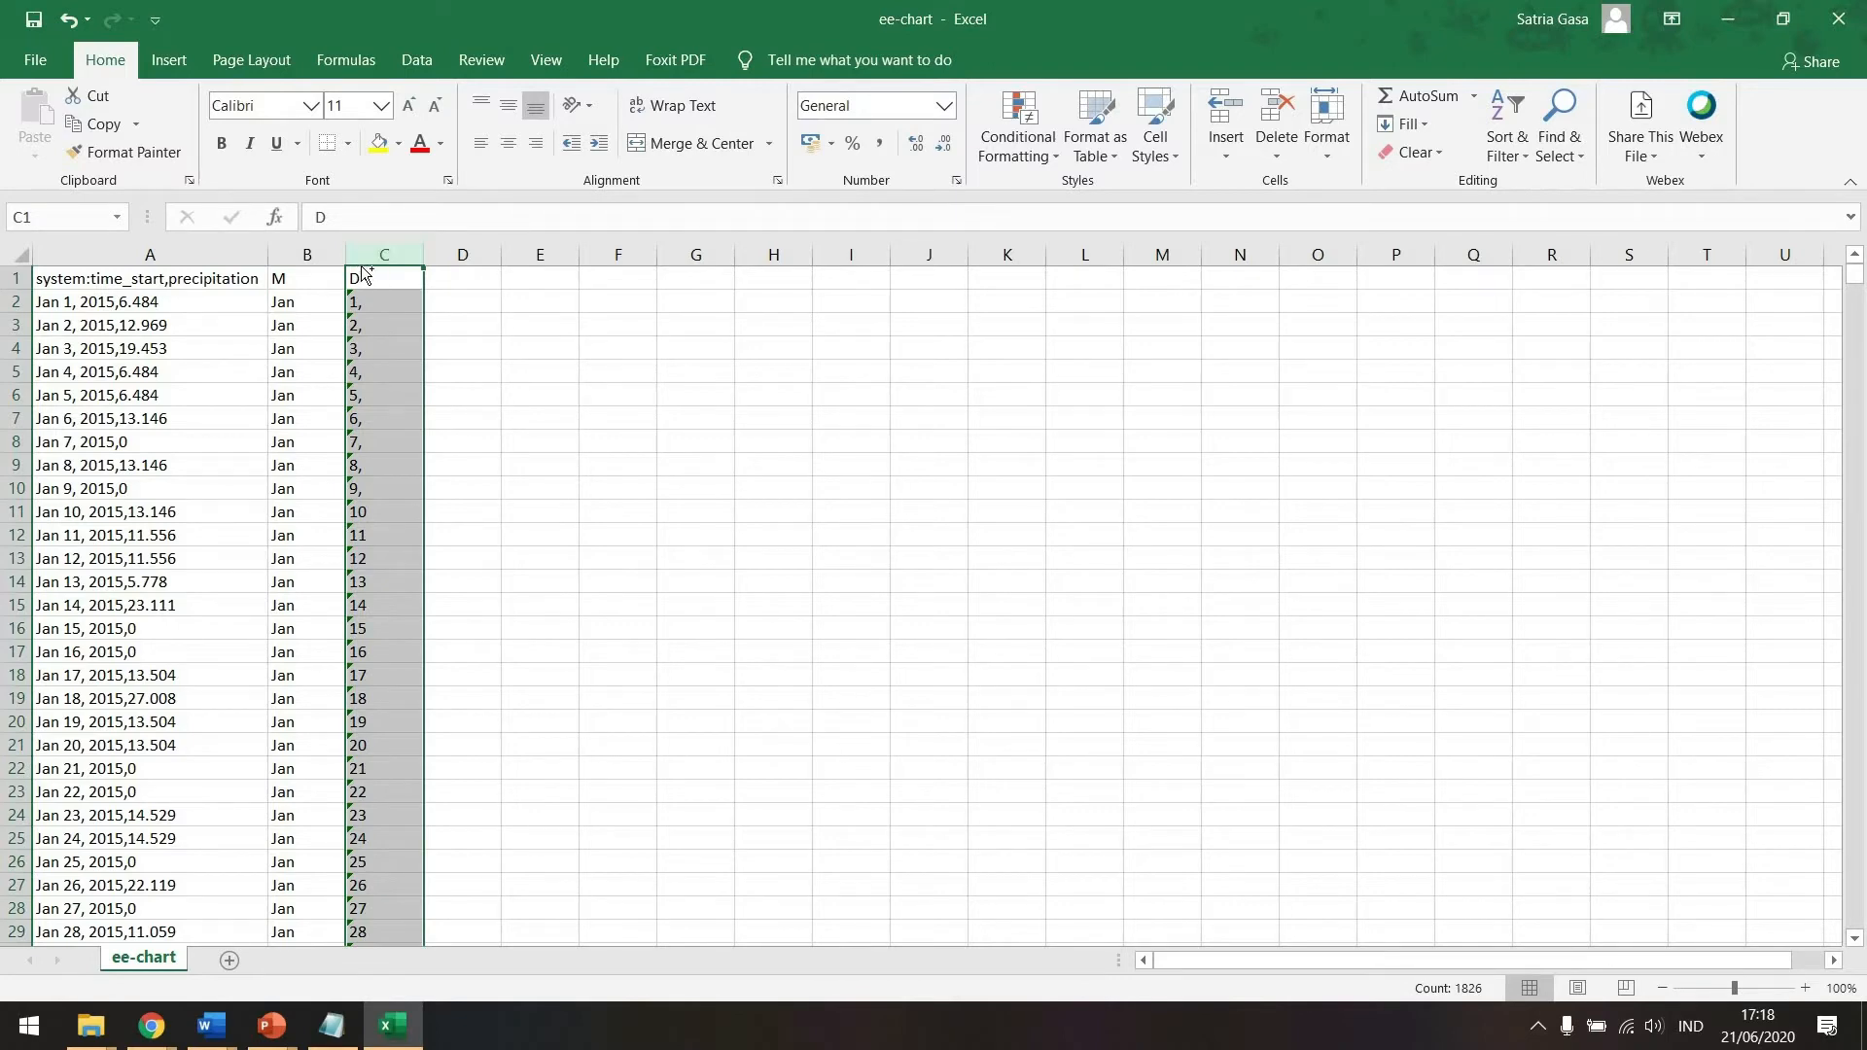
{"action": "left_click", "coordinate": [1557, 115]}
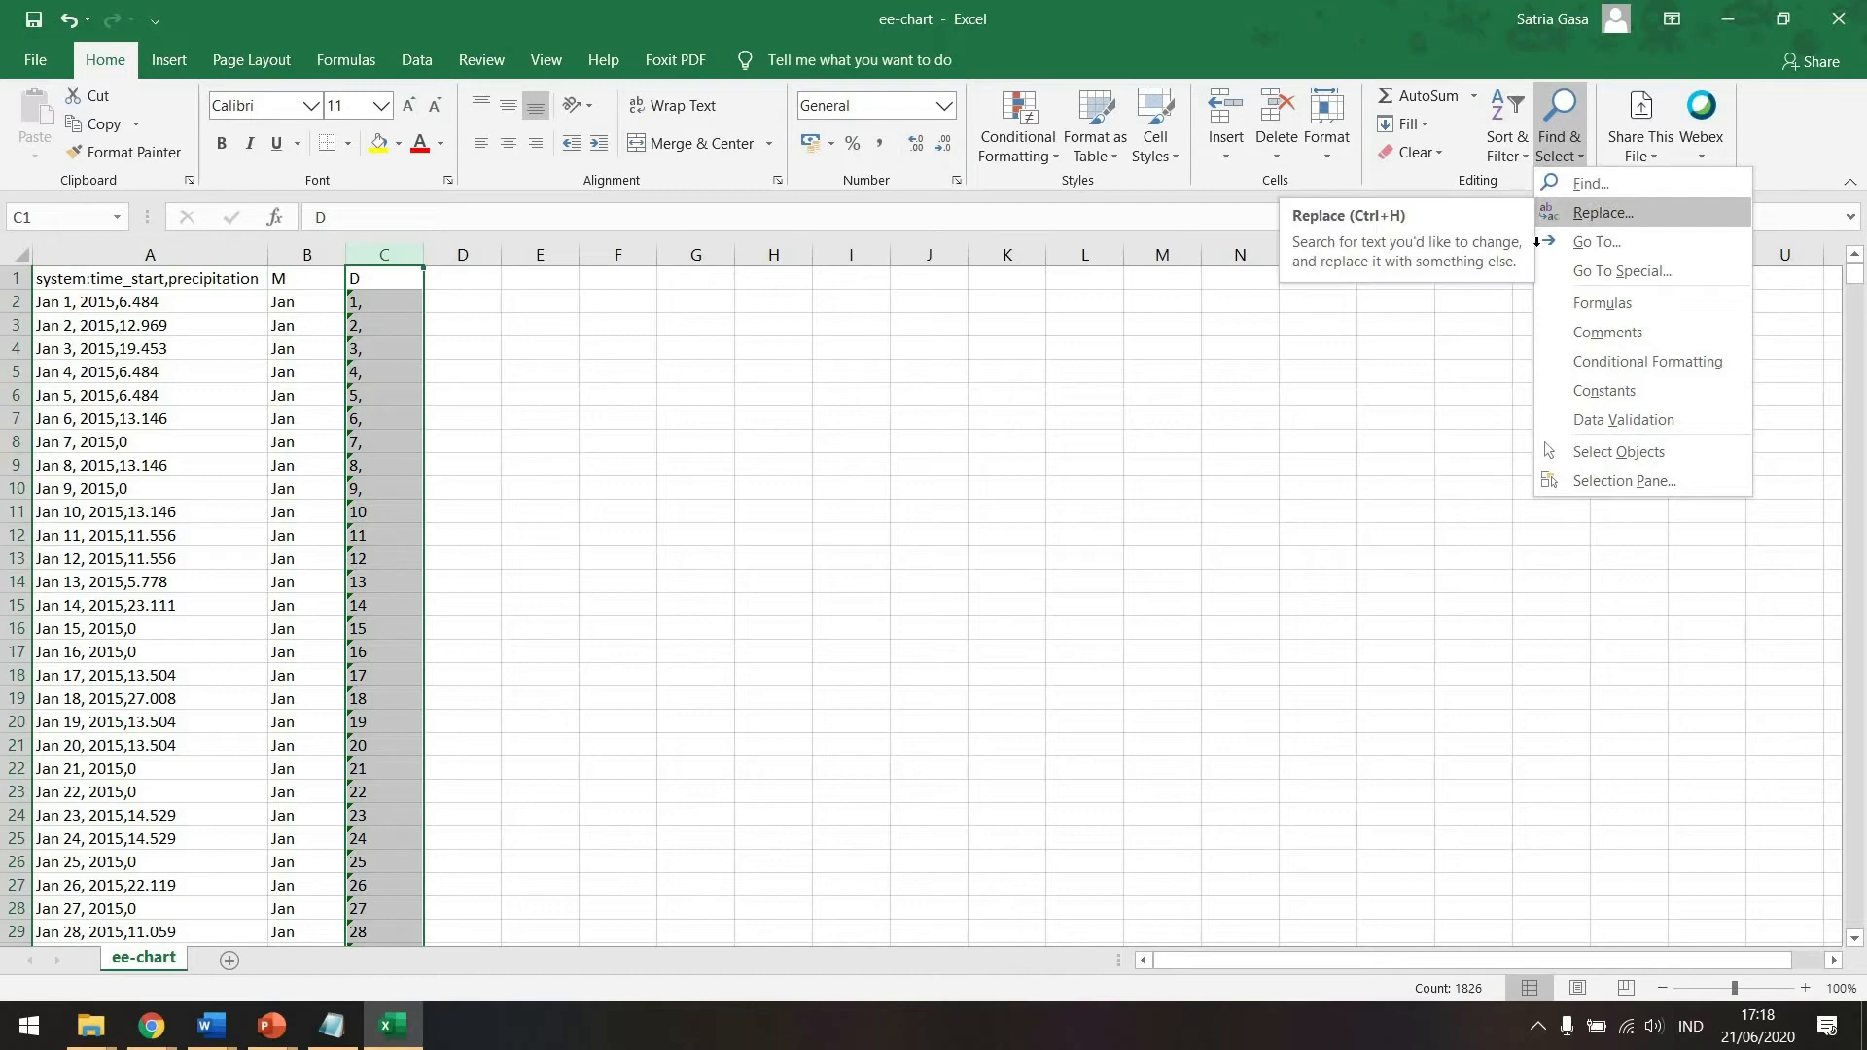
{"action": "left_click", "coordinate": [1602, 215]}
{"action": "left_click_drag", "start_coordinate": [1092, 500], "coordinate": [700, 554]}
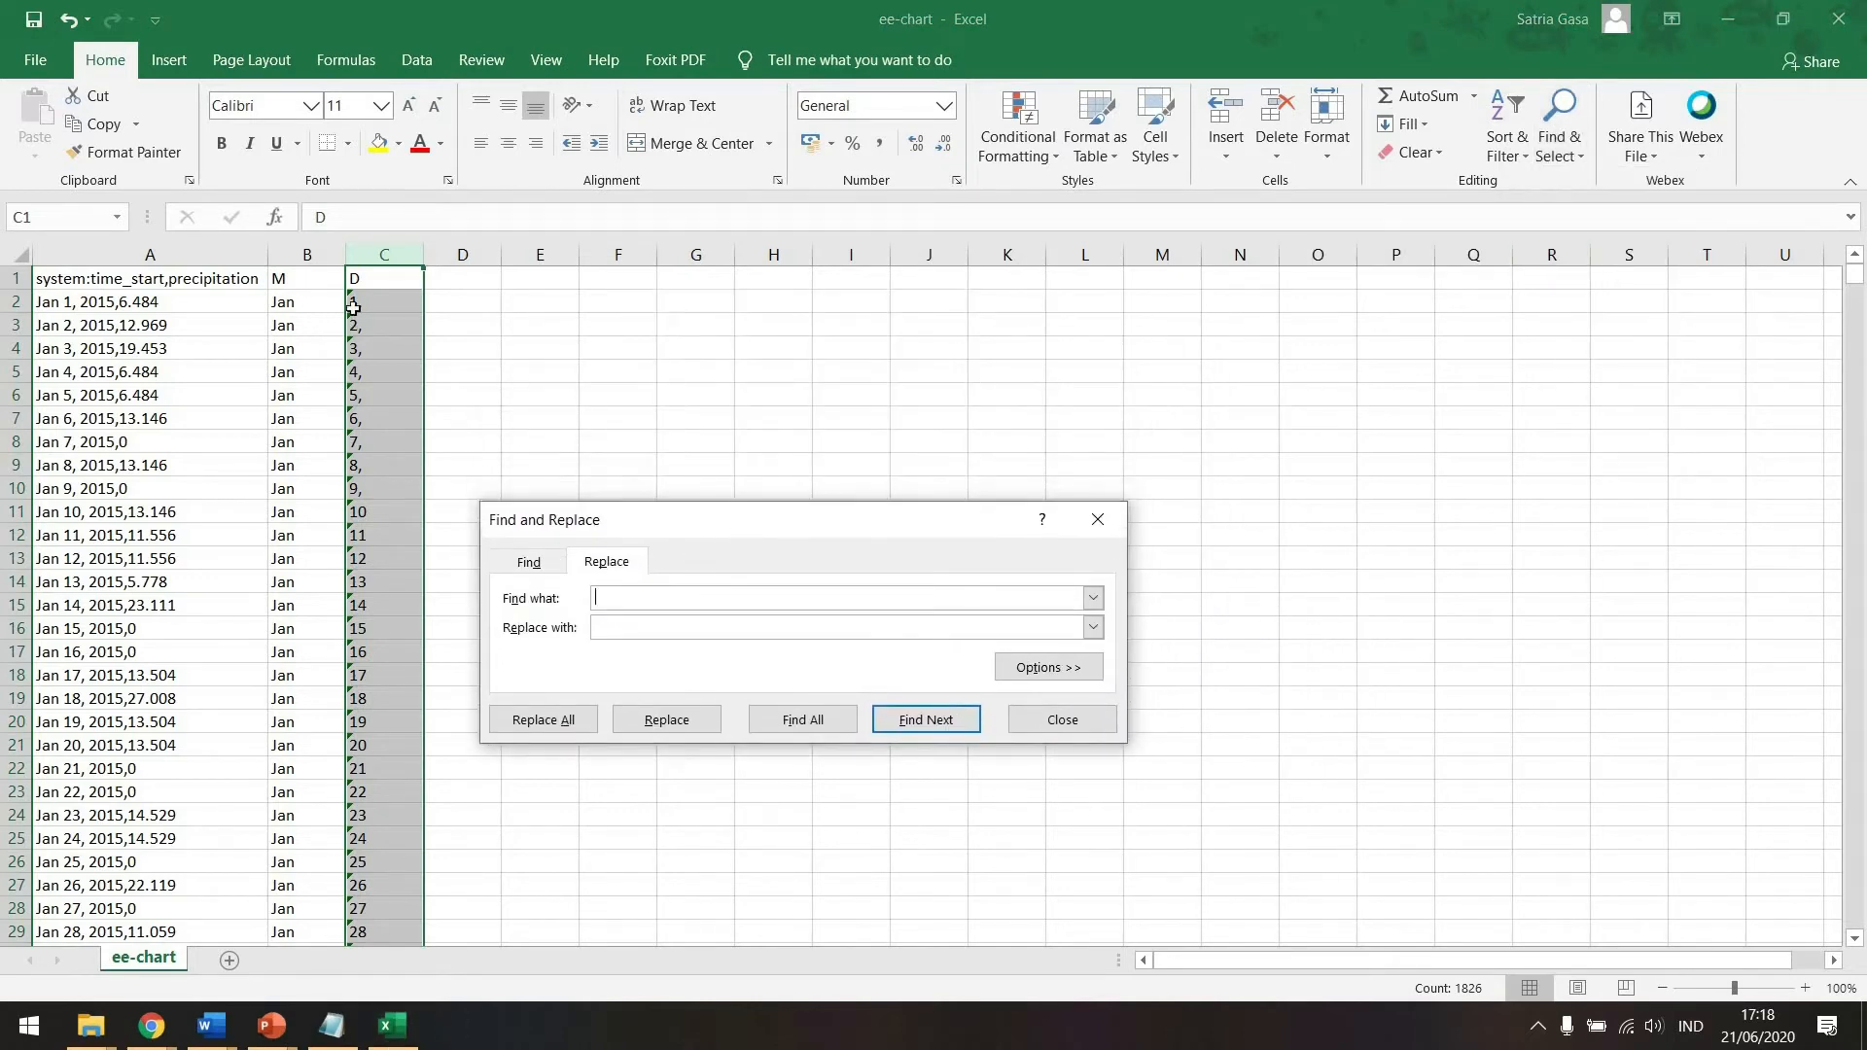
{"action": "type", "text": ","}
{"action": "left_click", "coordinate": [660, 628]}
{"action": "left_click", "coordinate": [559, 729]}
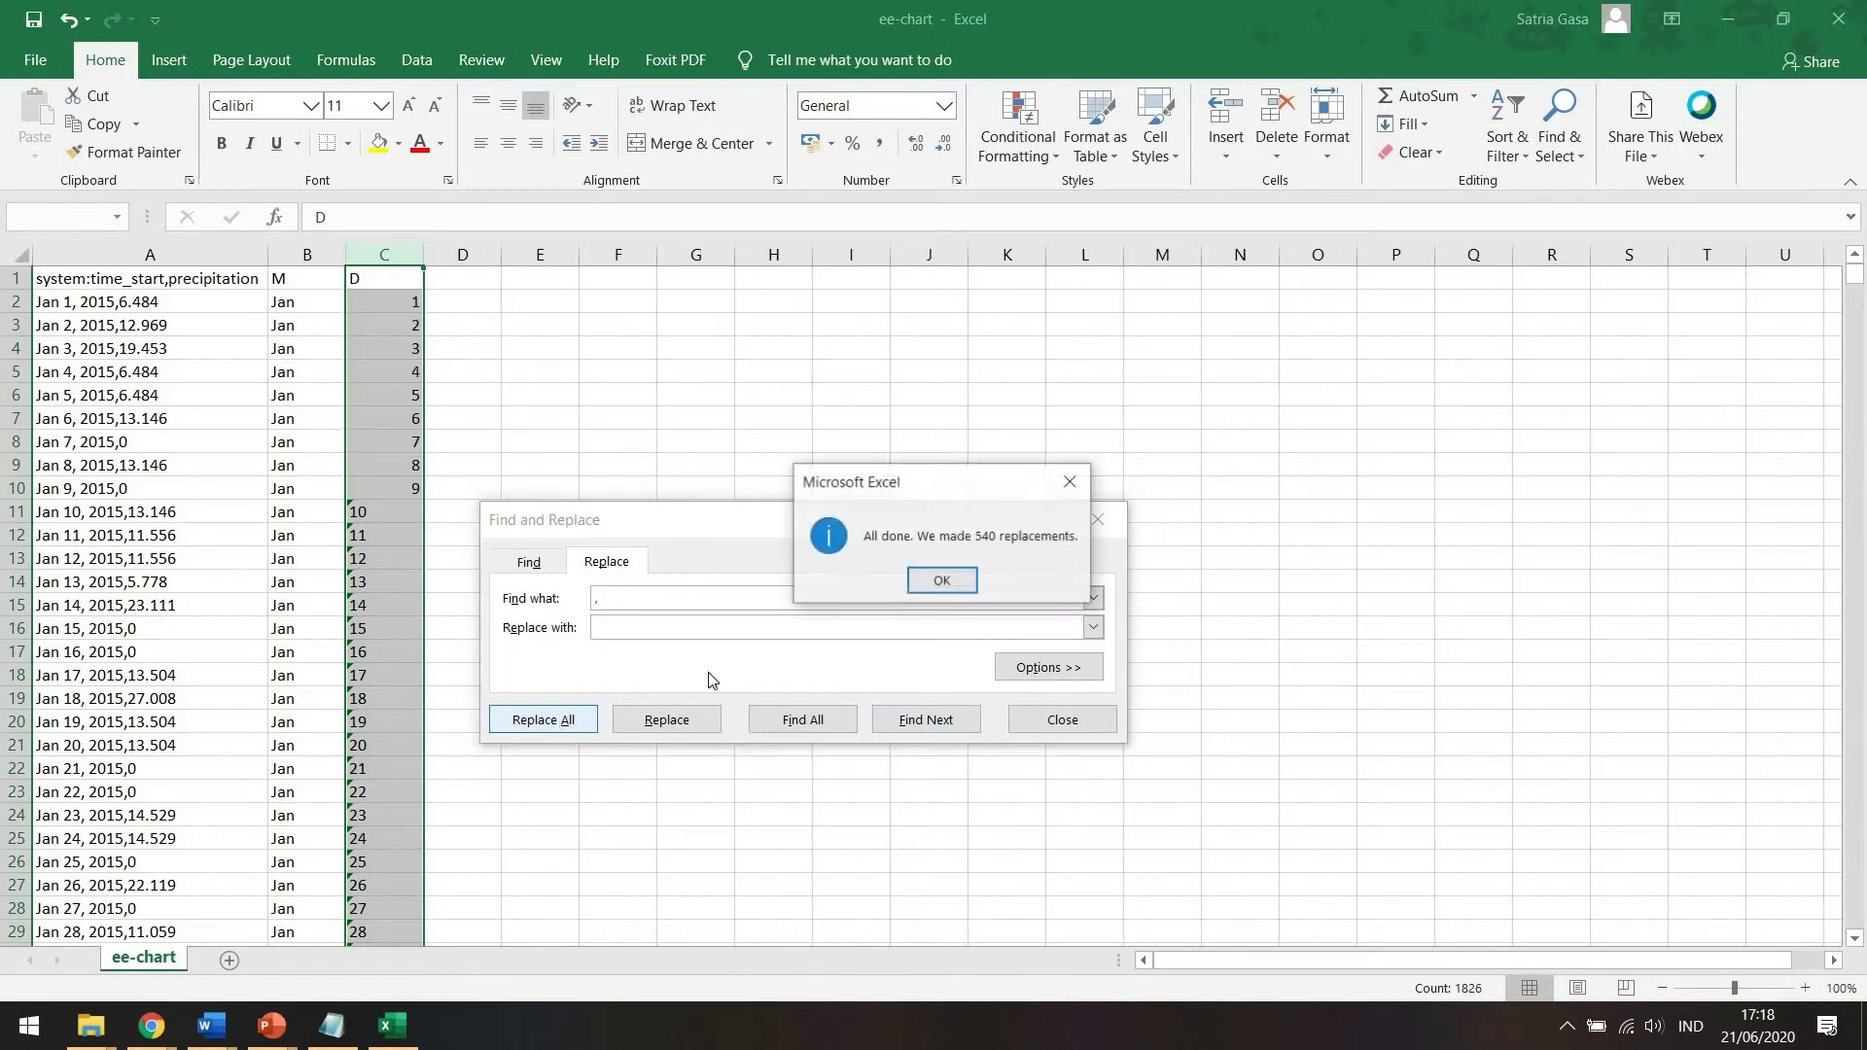
{"action": "left_click", "coordinate": [945, 581]}
{"action": "left_click", "coordinate": [1096, 523]}
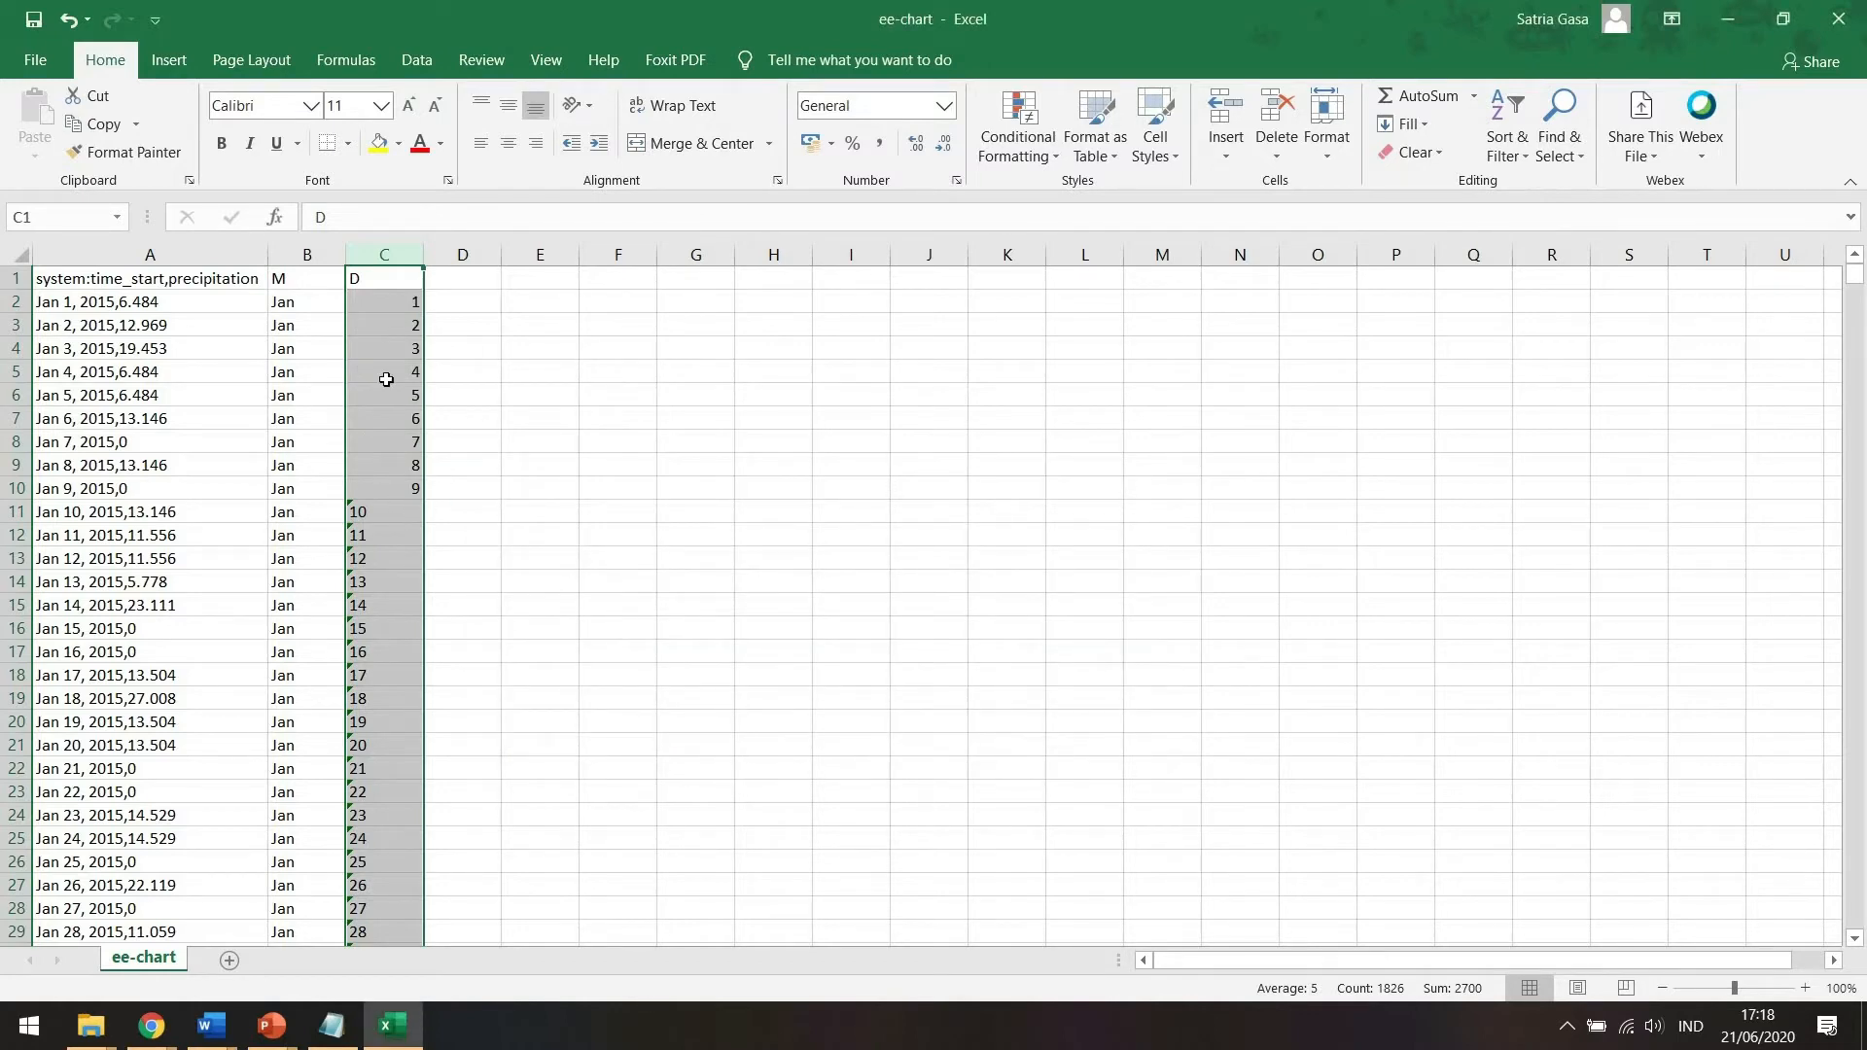
{"action": "left_click", "coordinate": [391, 305]}
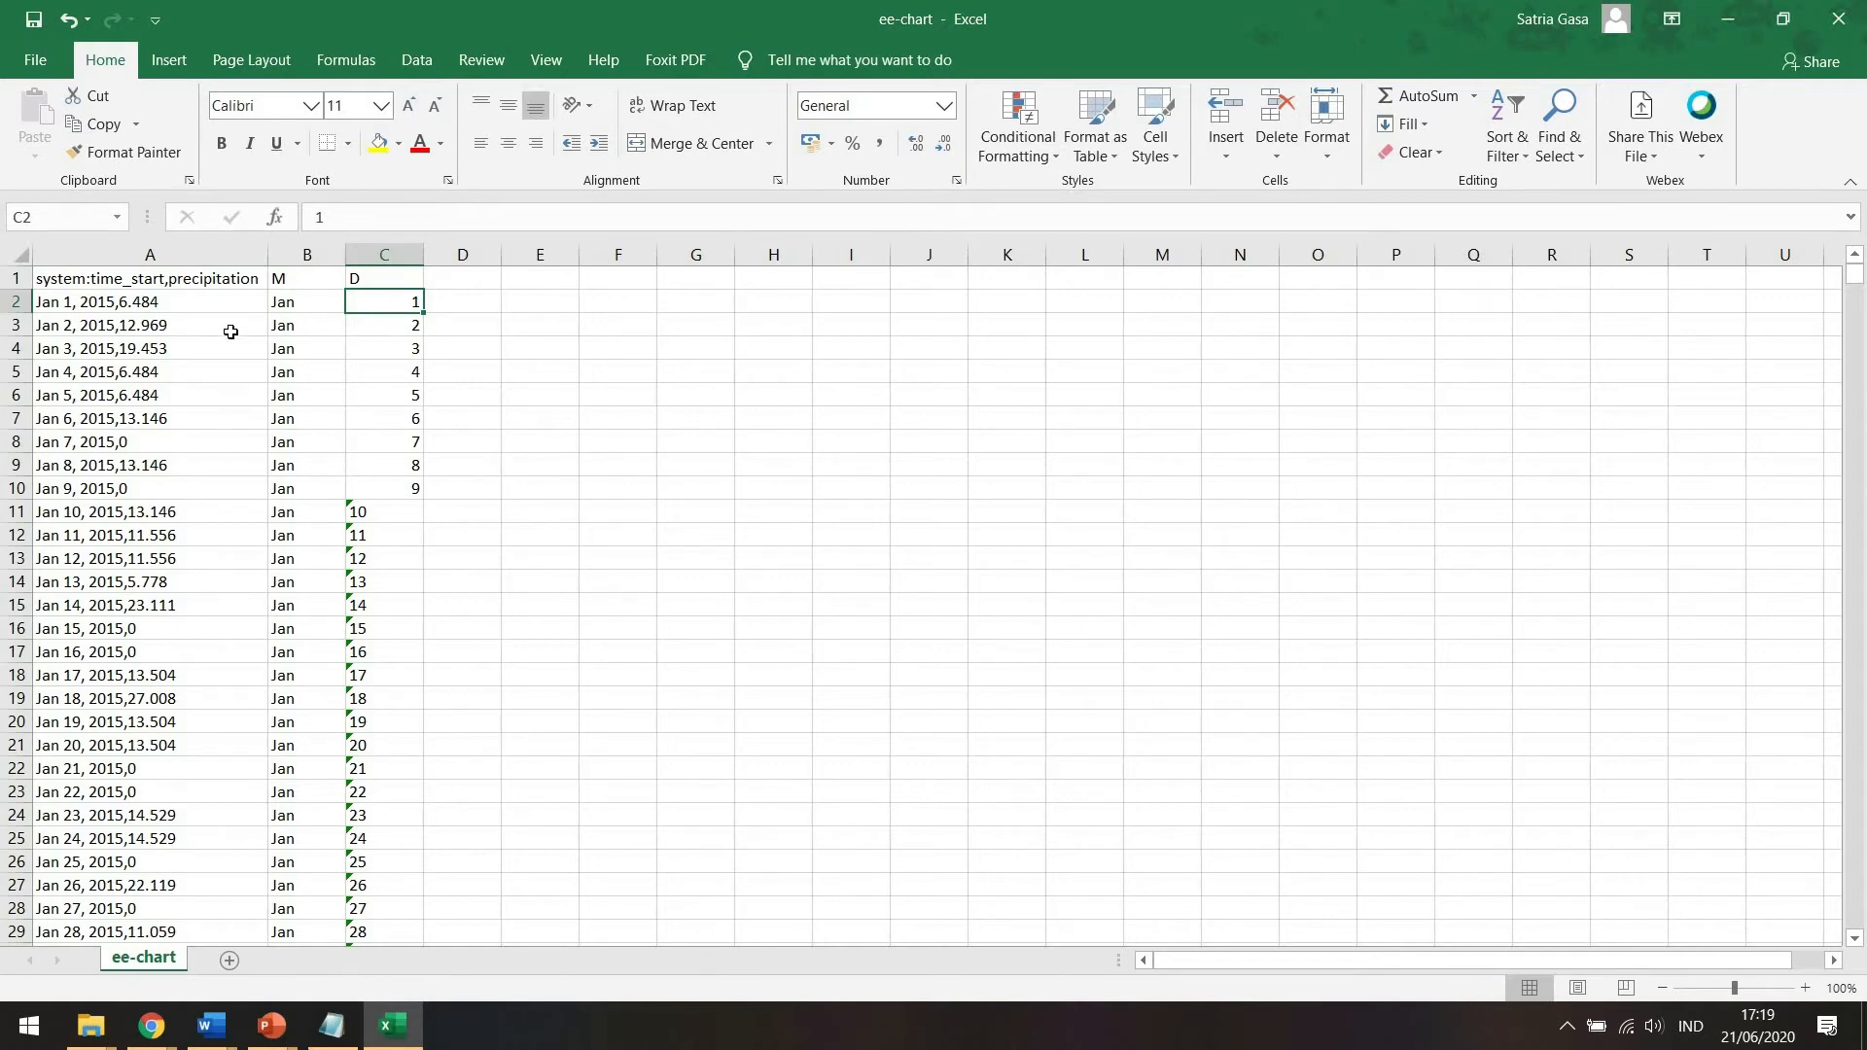
Replace every comma in column A with "+".
{"action": "left_click", "coordinate": [209, 306]}
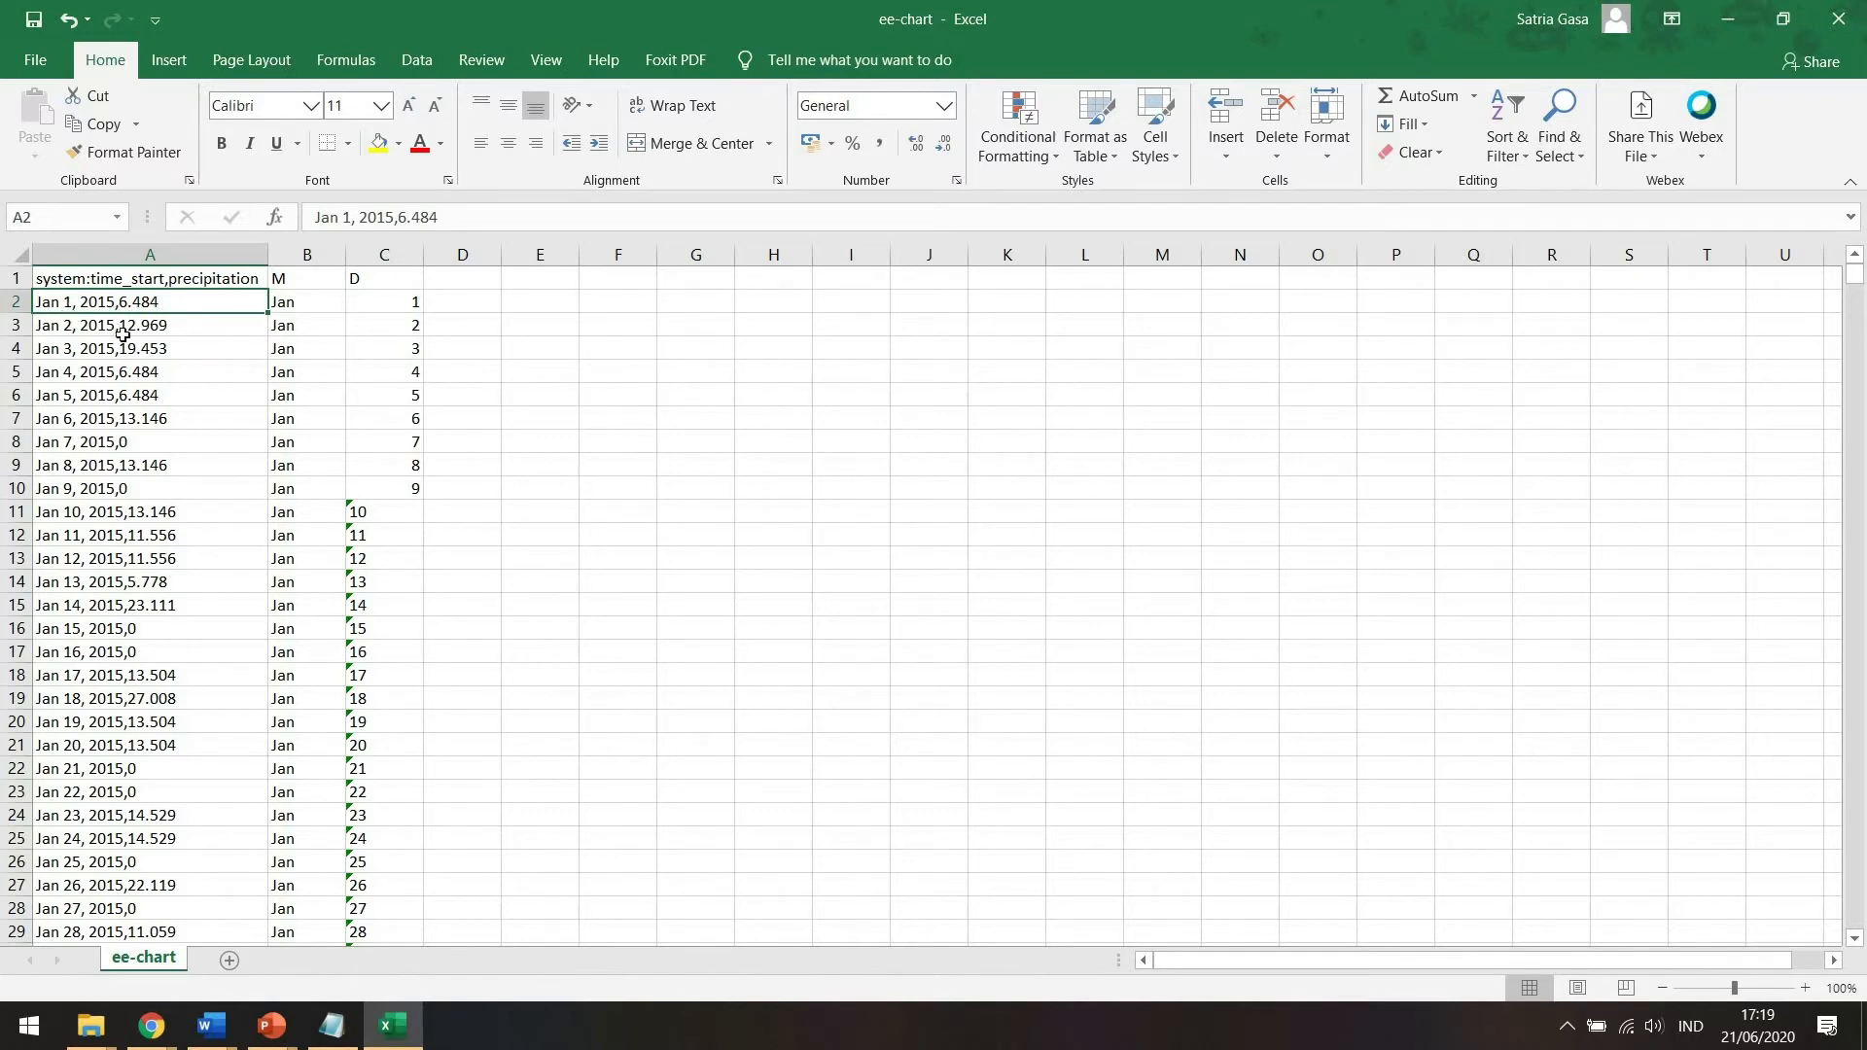
{"action": "left_click", "coordinate": [154, 255]}
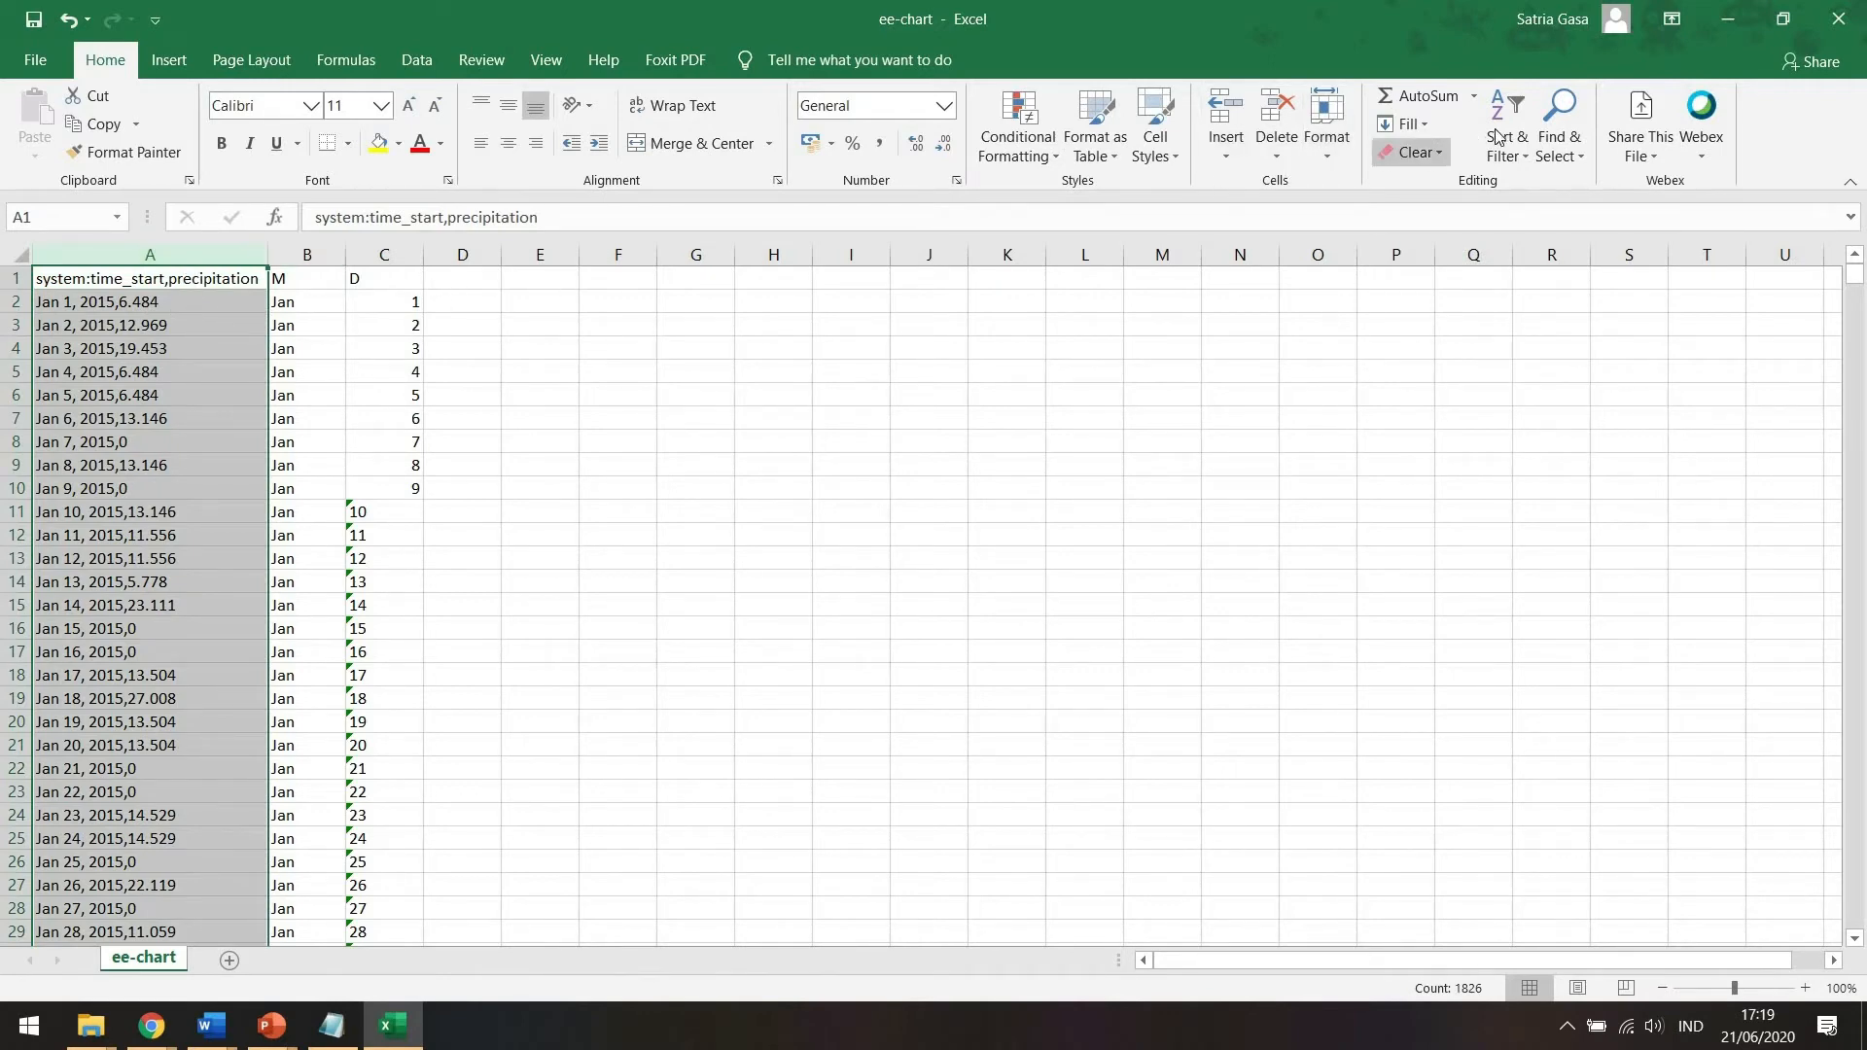
{"action": "left_click", "coordinate": [1559, 146]}
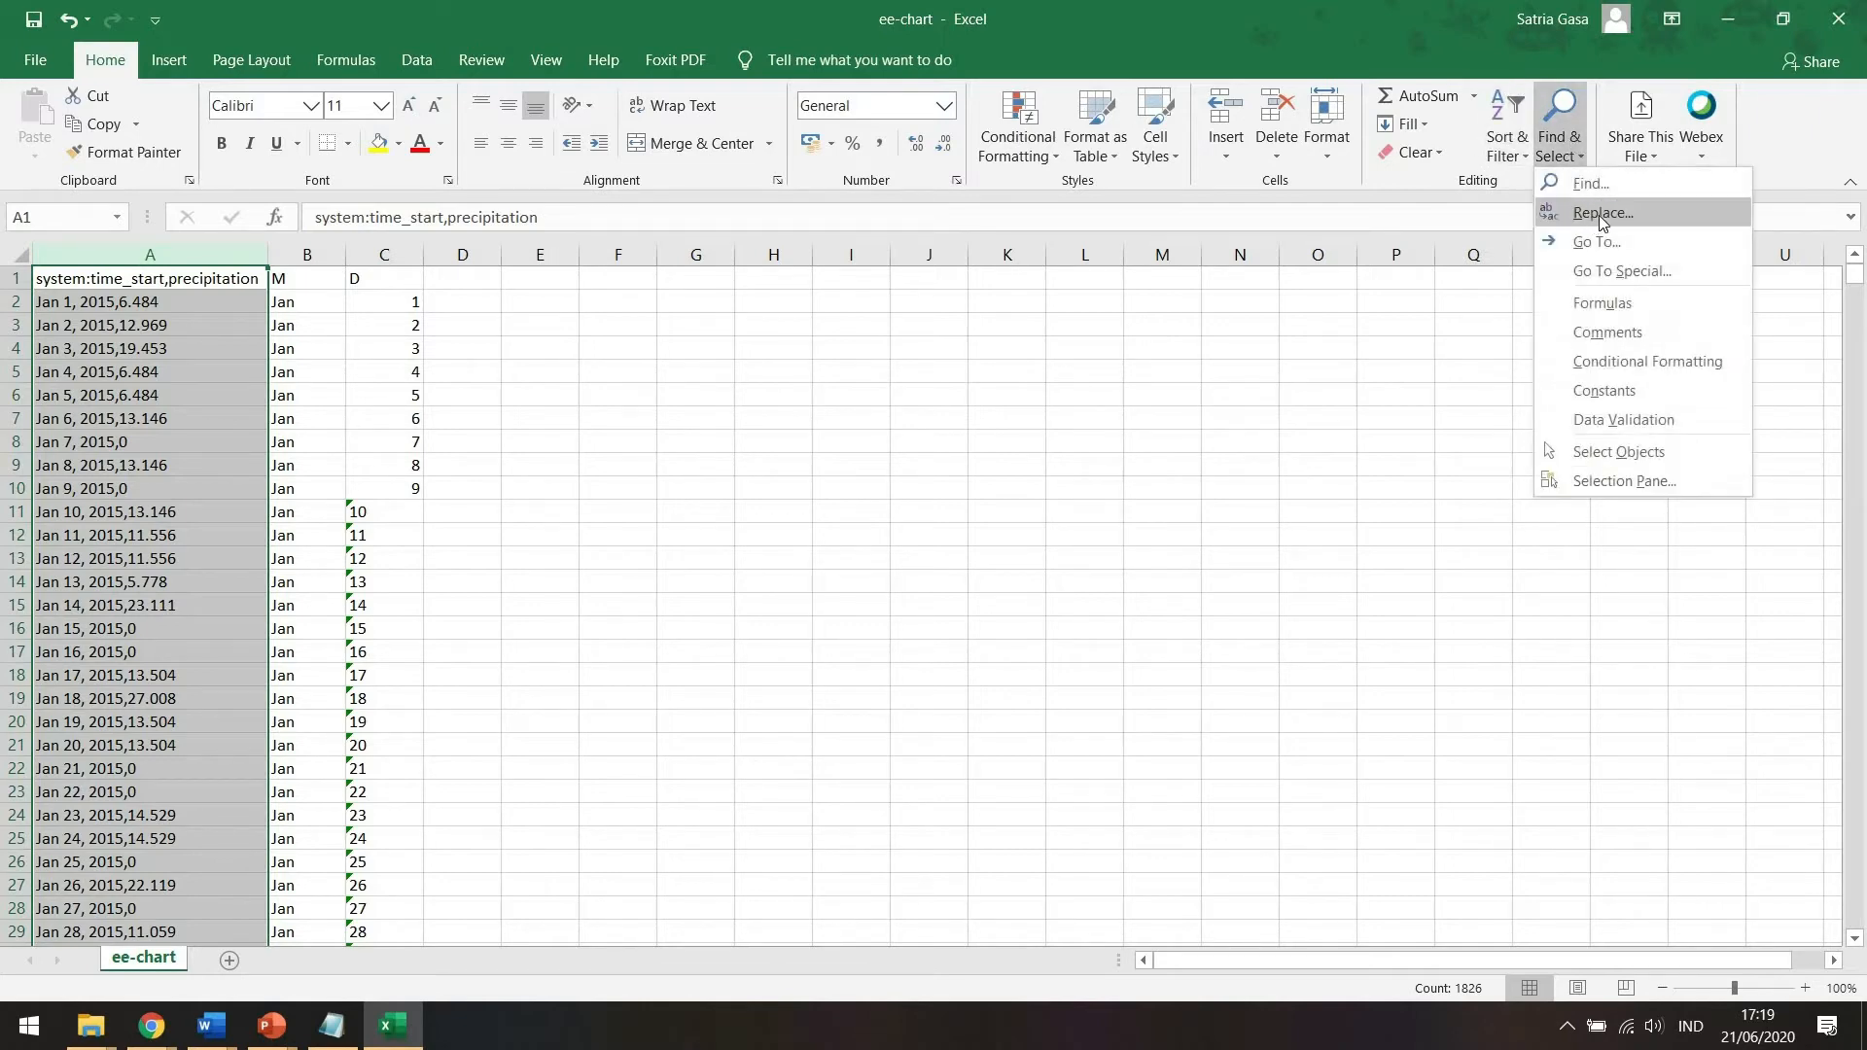
{"action": "left_click", "coordinate": [1605, 213]}
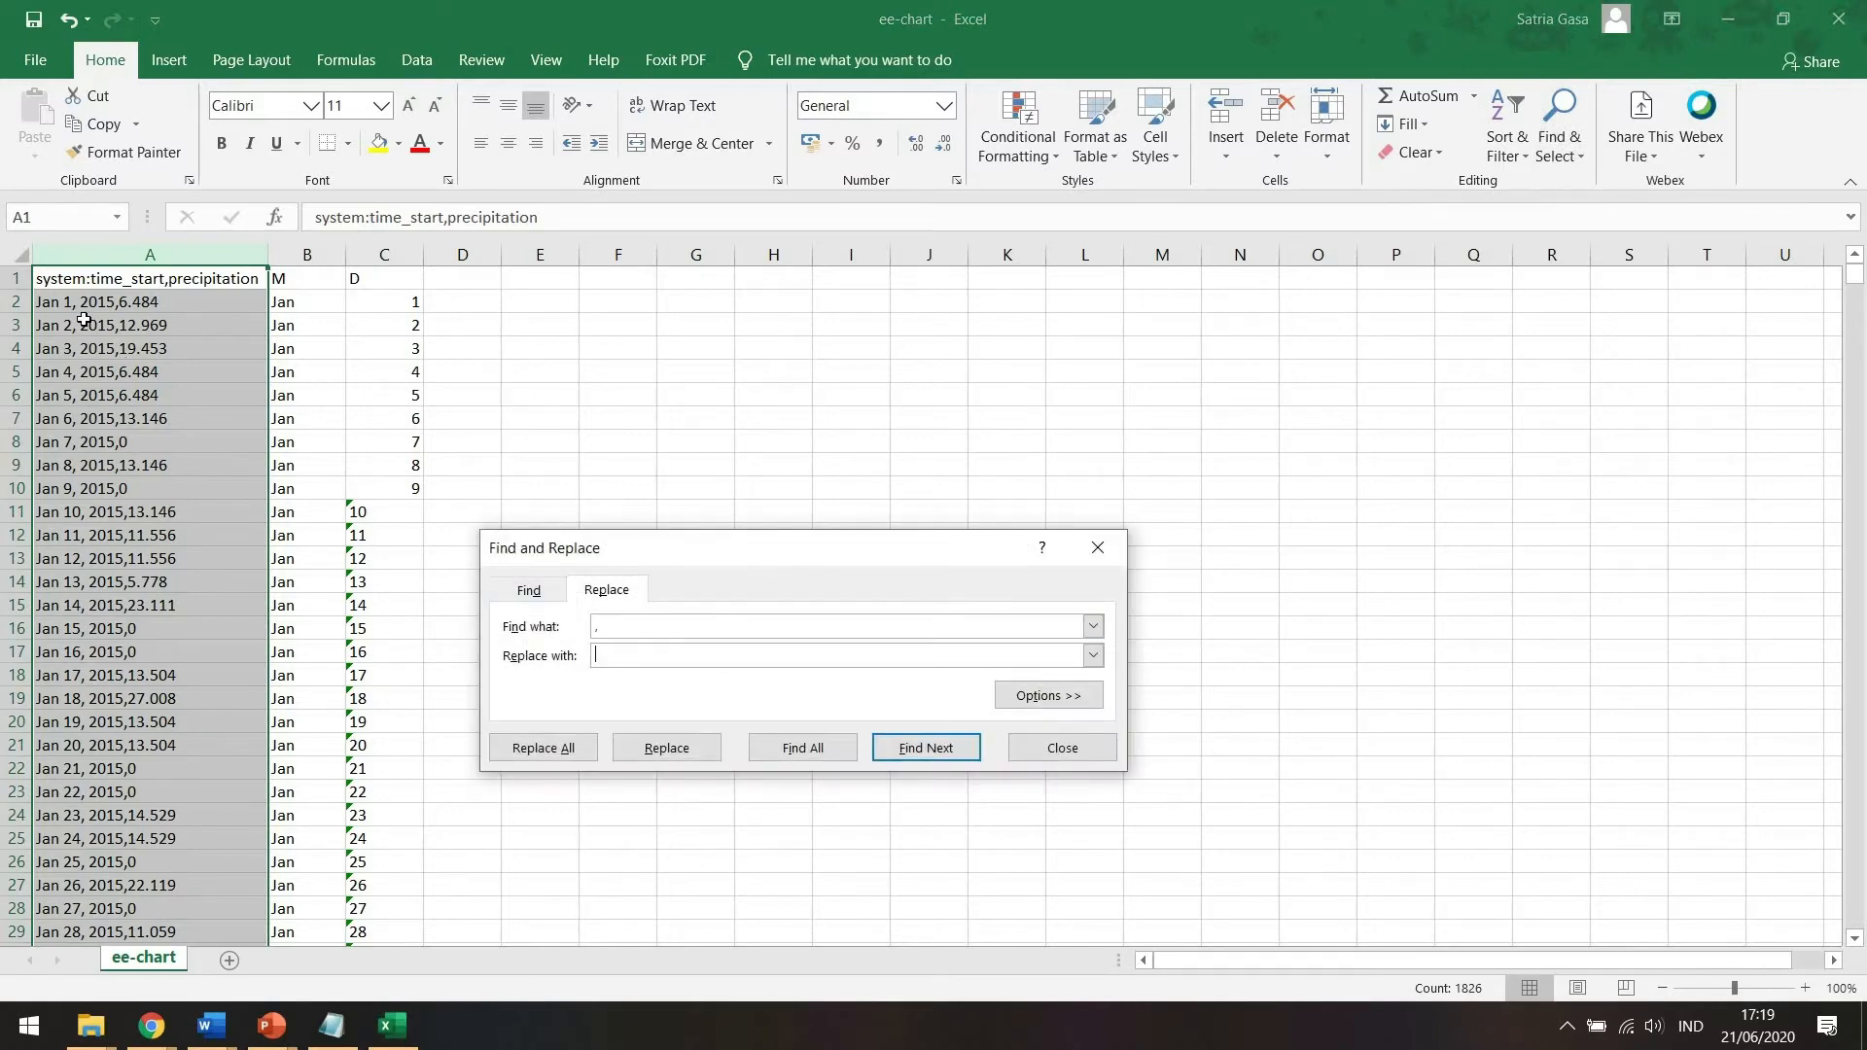
{"action": "left_click", "coordinate": [632, 653]}
{"action": "left_click", "coordinate": [626, 655]}
{"action": "left_click", "coordinate": [558, 761]}
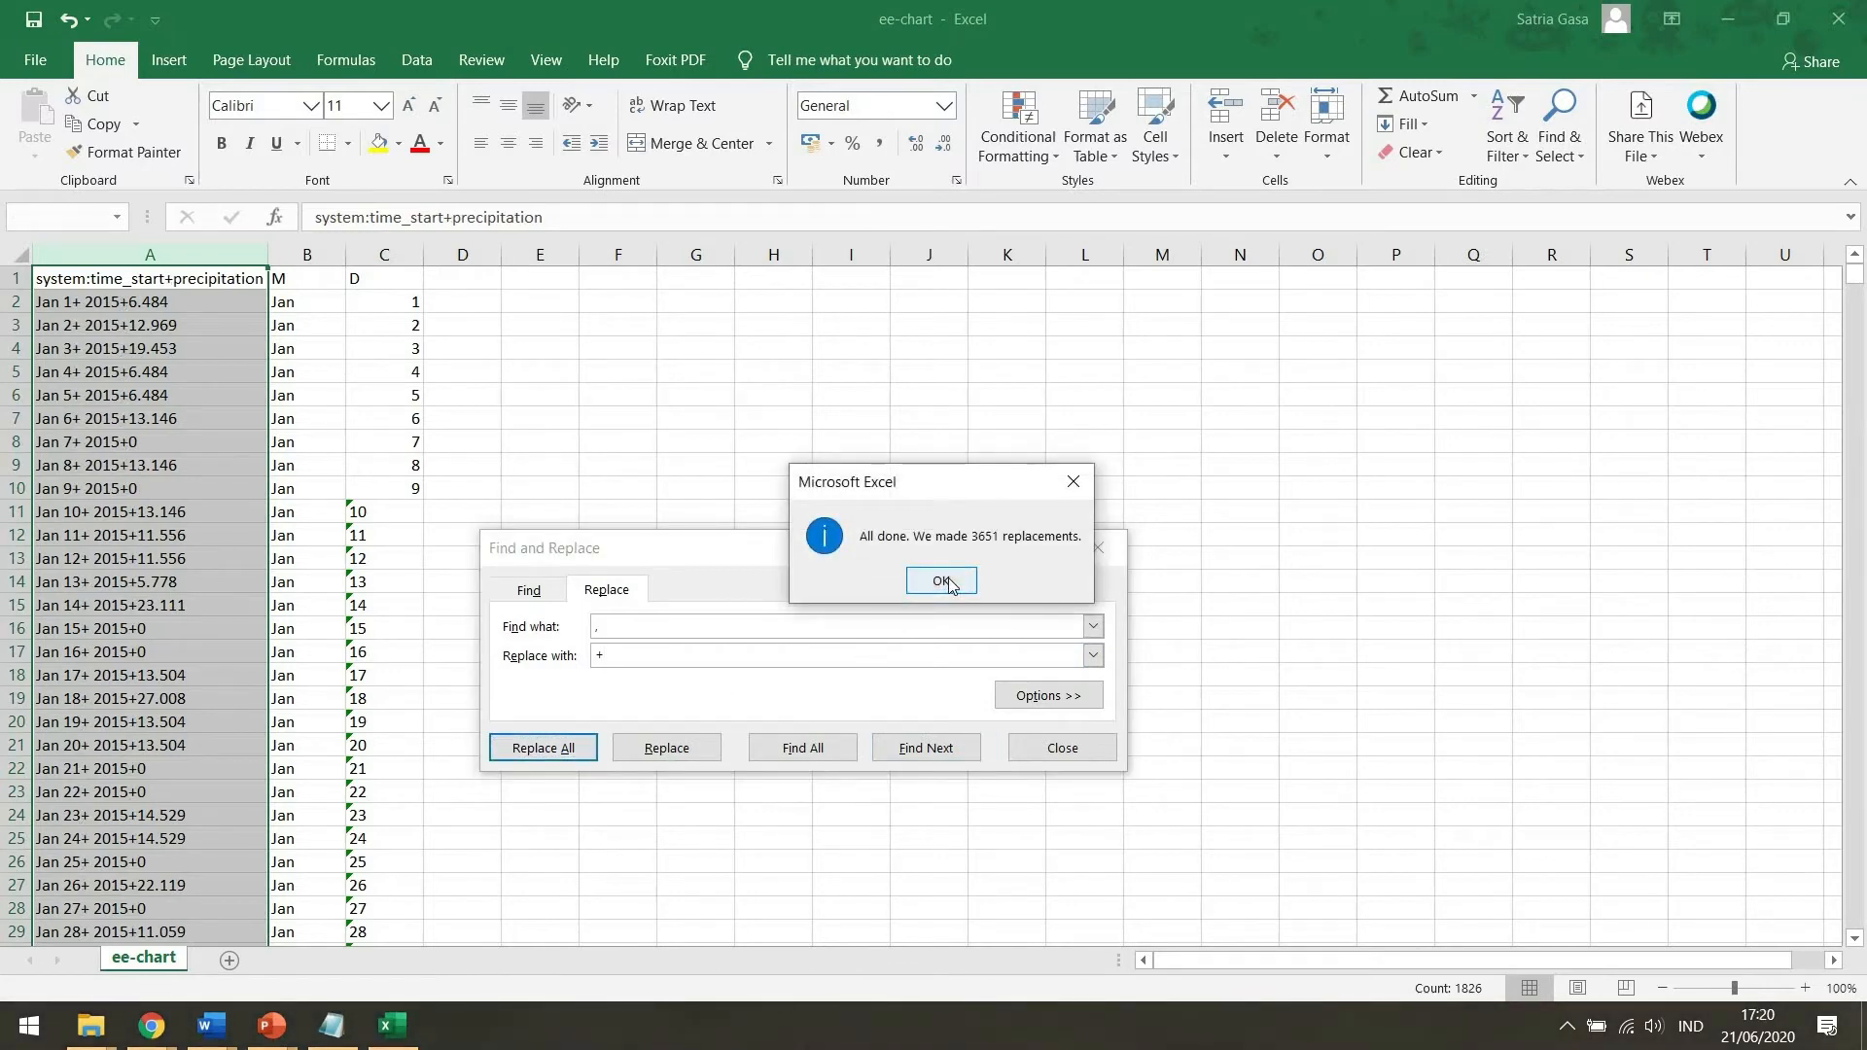
{"action": "key", "text": "Return"}
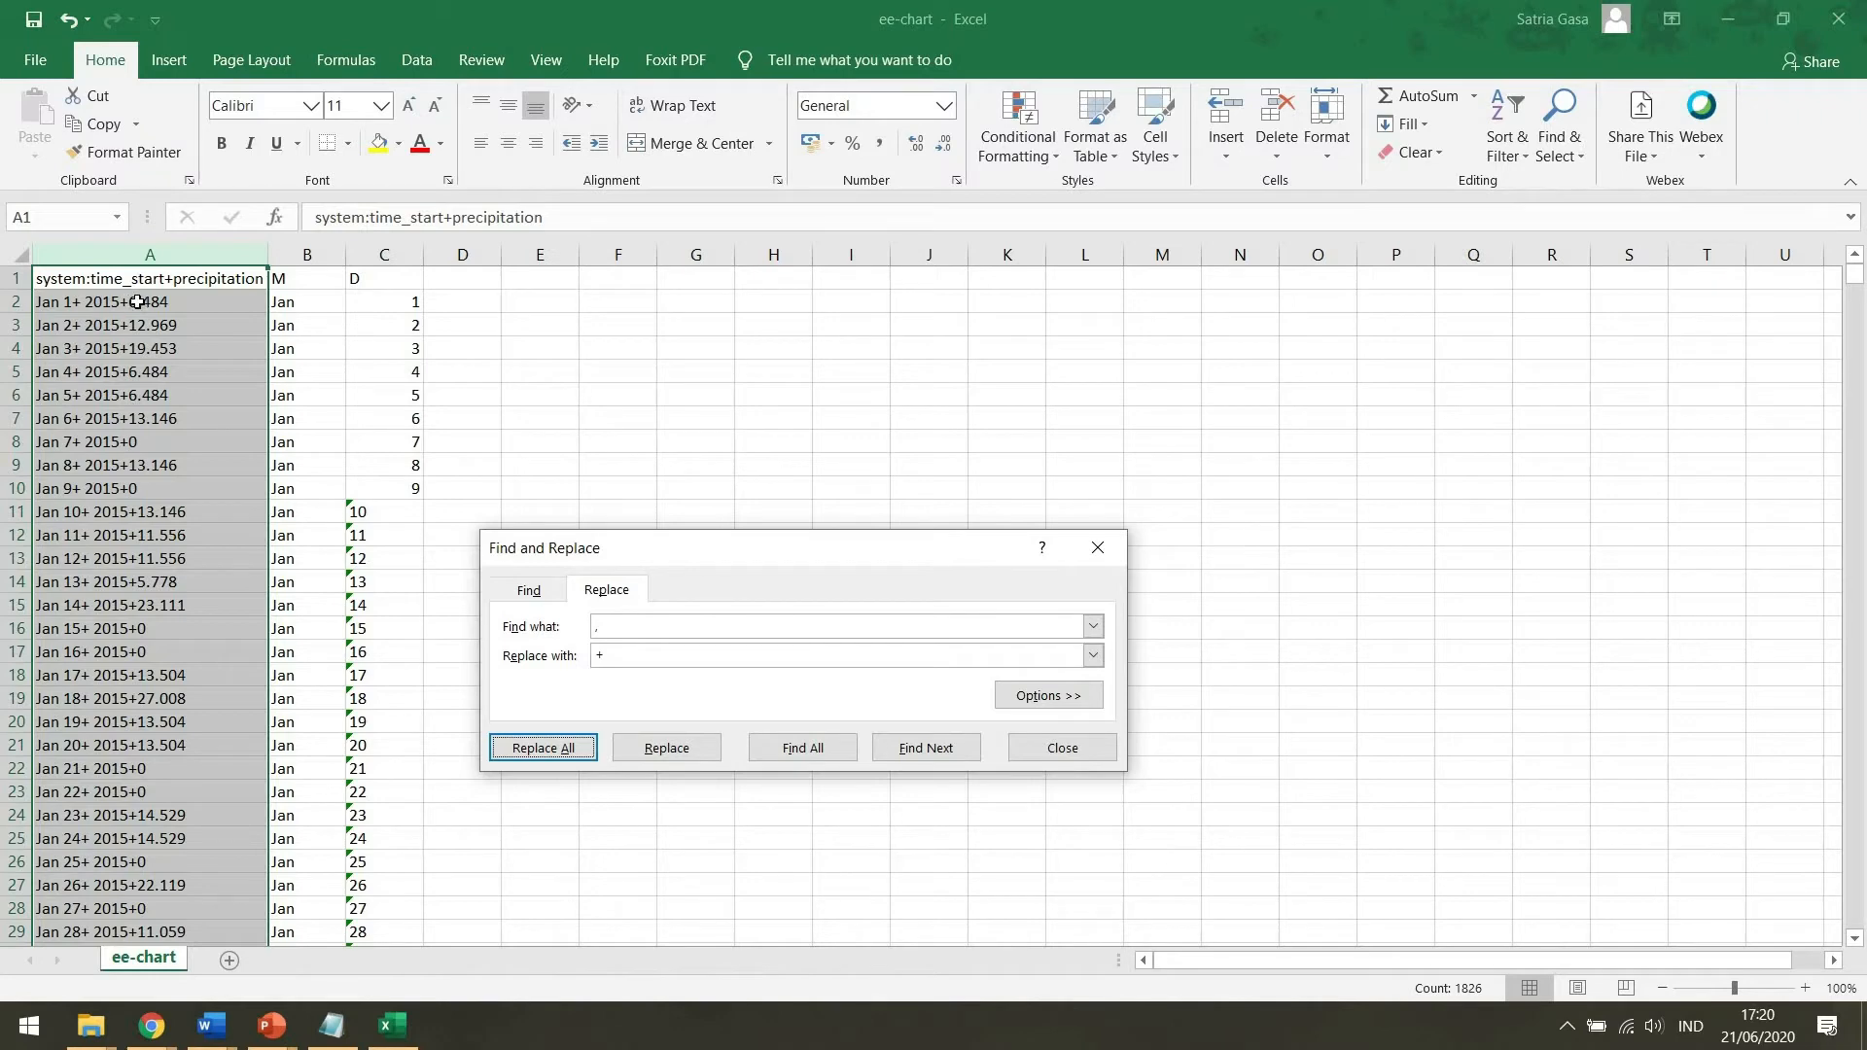
Replace every period in column A with a comma and close the Find and Replace dialog.
{"action": "left_click_drag", "start_coordinate": [609, 625], "coordinate": [549, 632]}
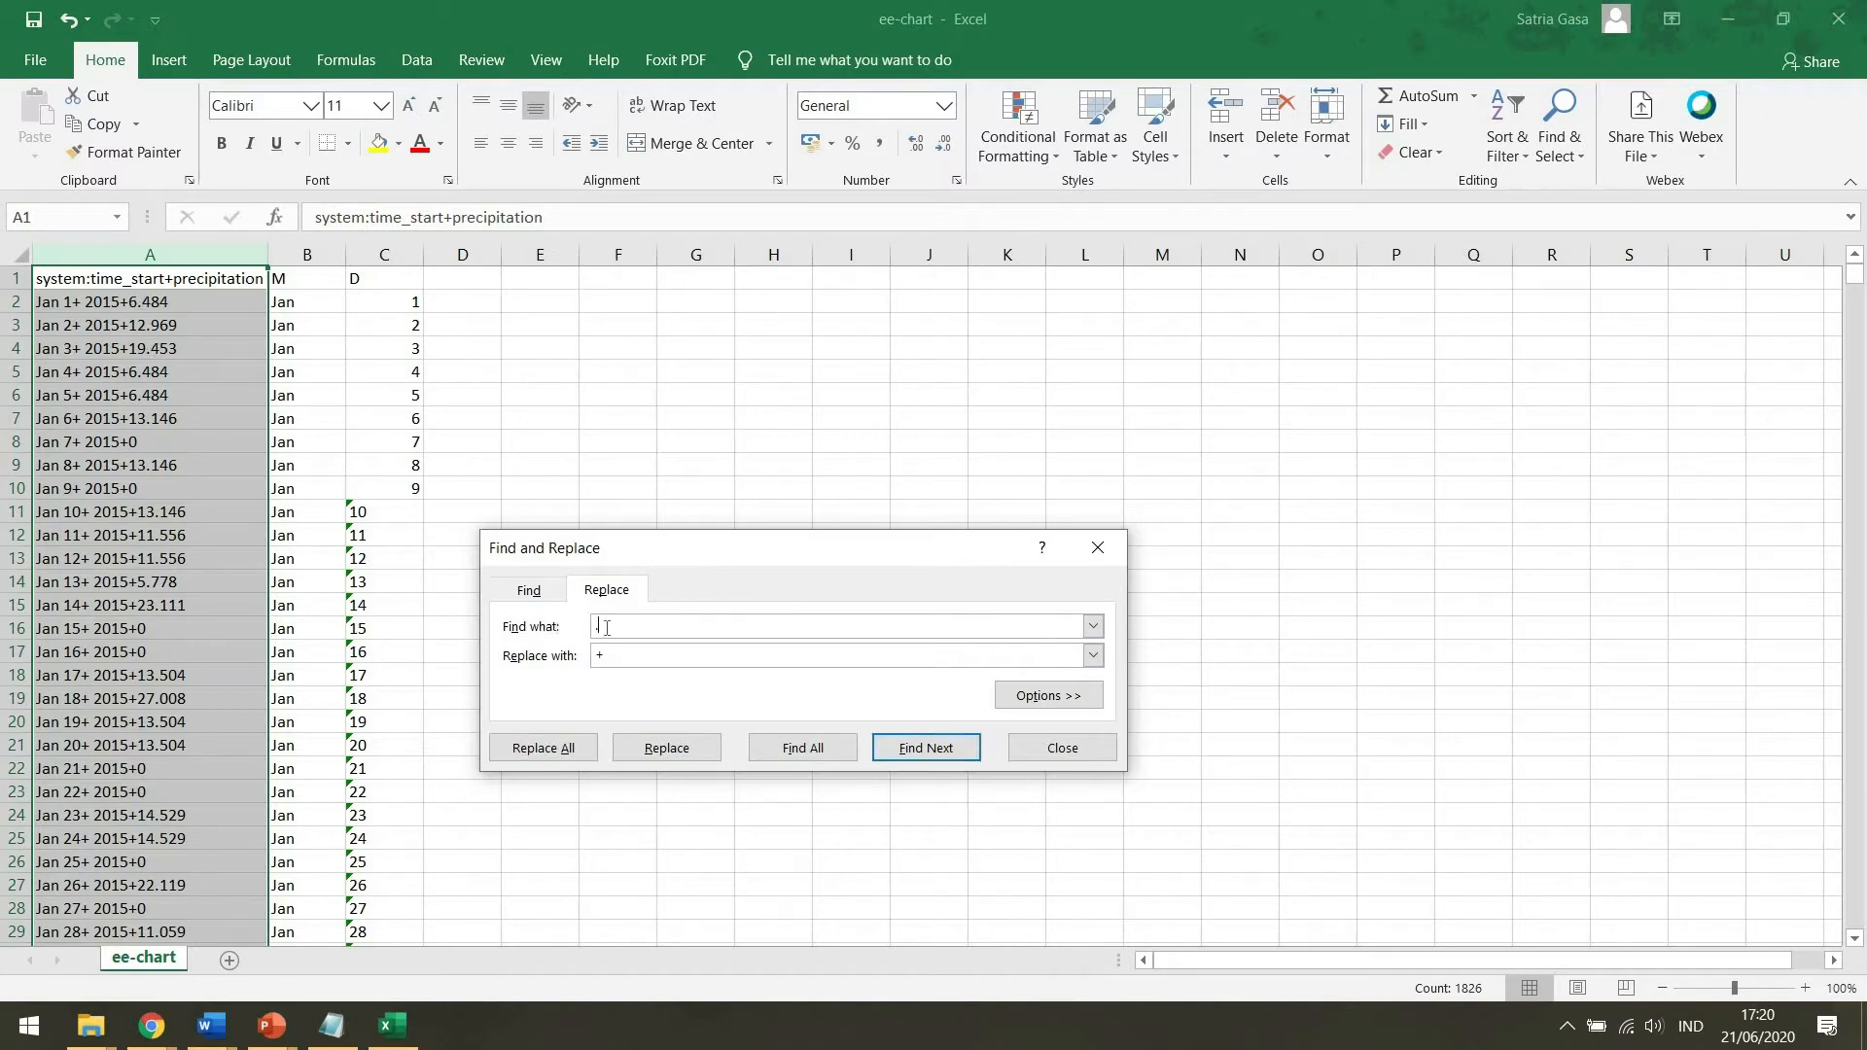
{"action": "left_click", "coordinate": [615, 661]}
{"action": "type", "text": ","}
{"action": "left_click", "coordinate": [571, 759]}
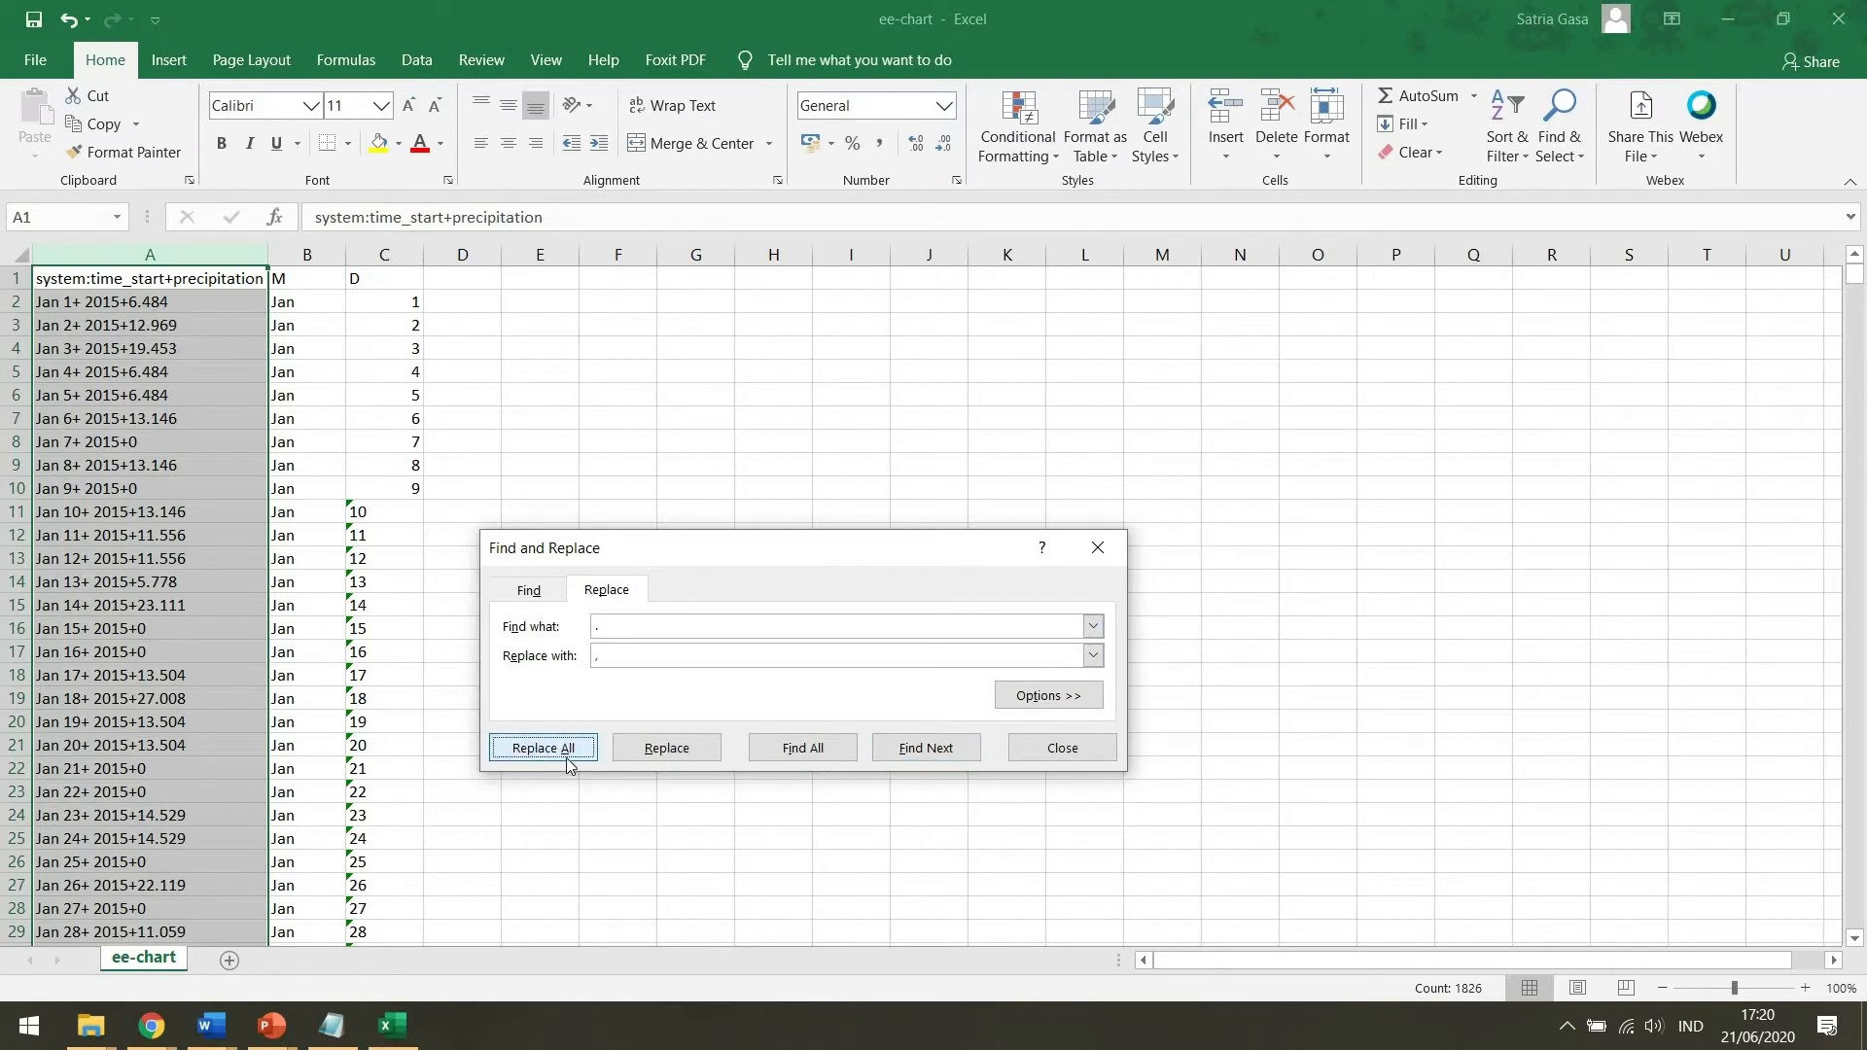
{"action": "key", "text": "Return"}
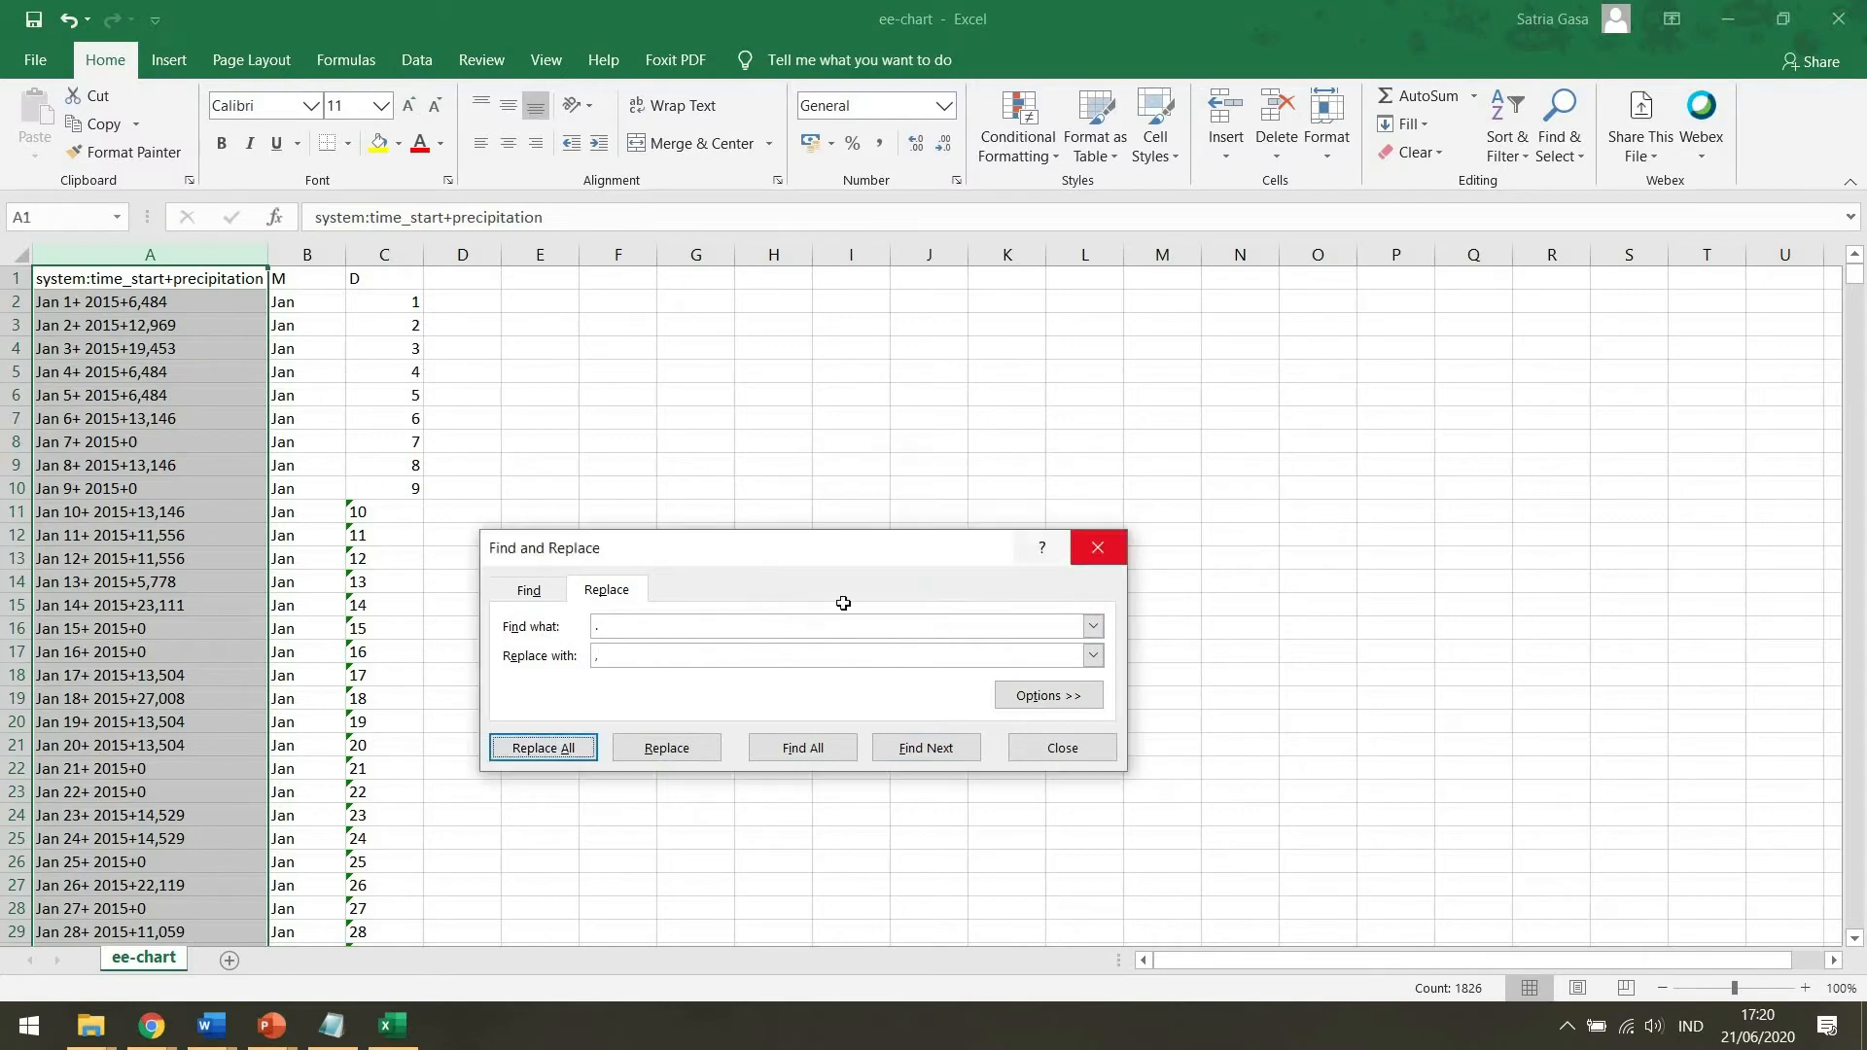
{"action": "left_click", "coordinate": [1096, 547]}
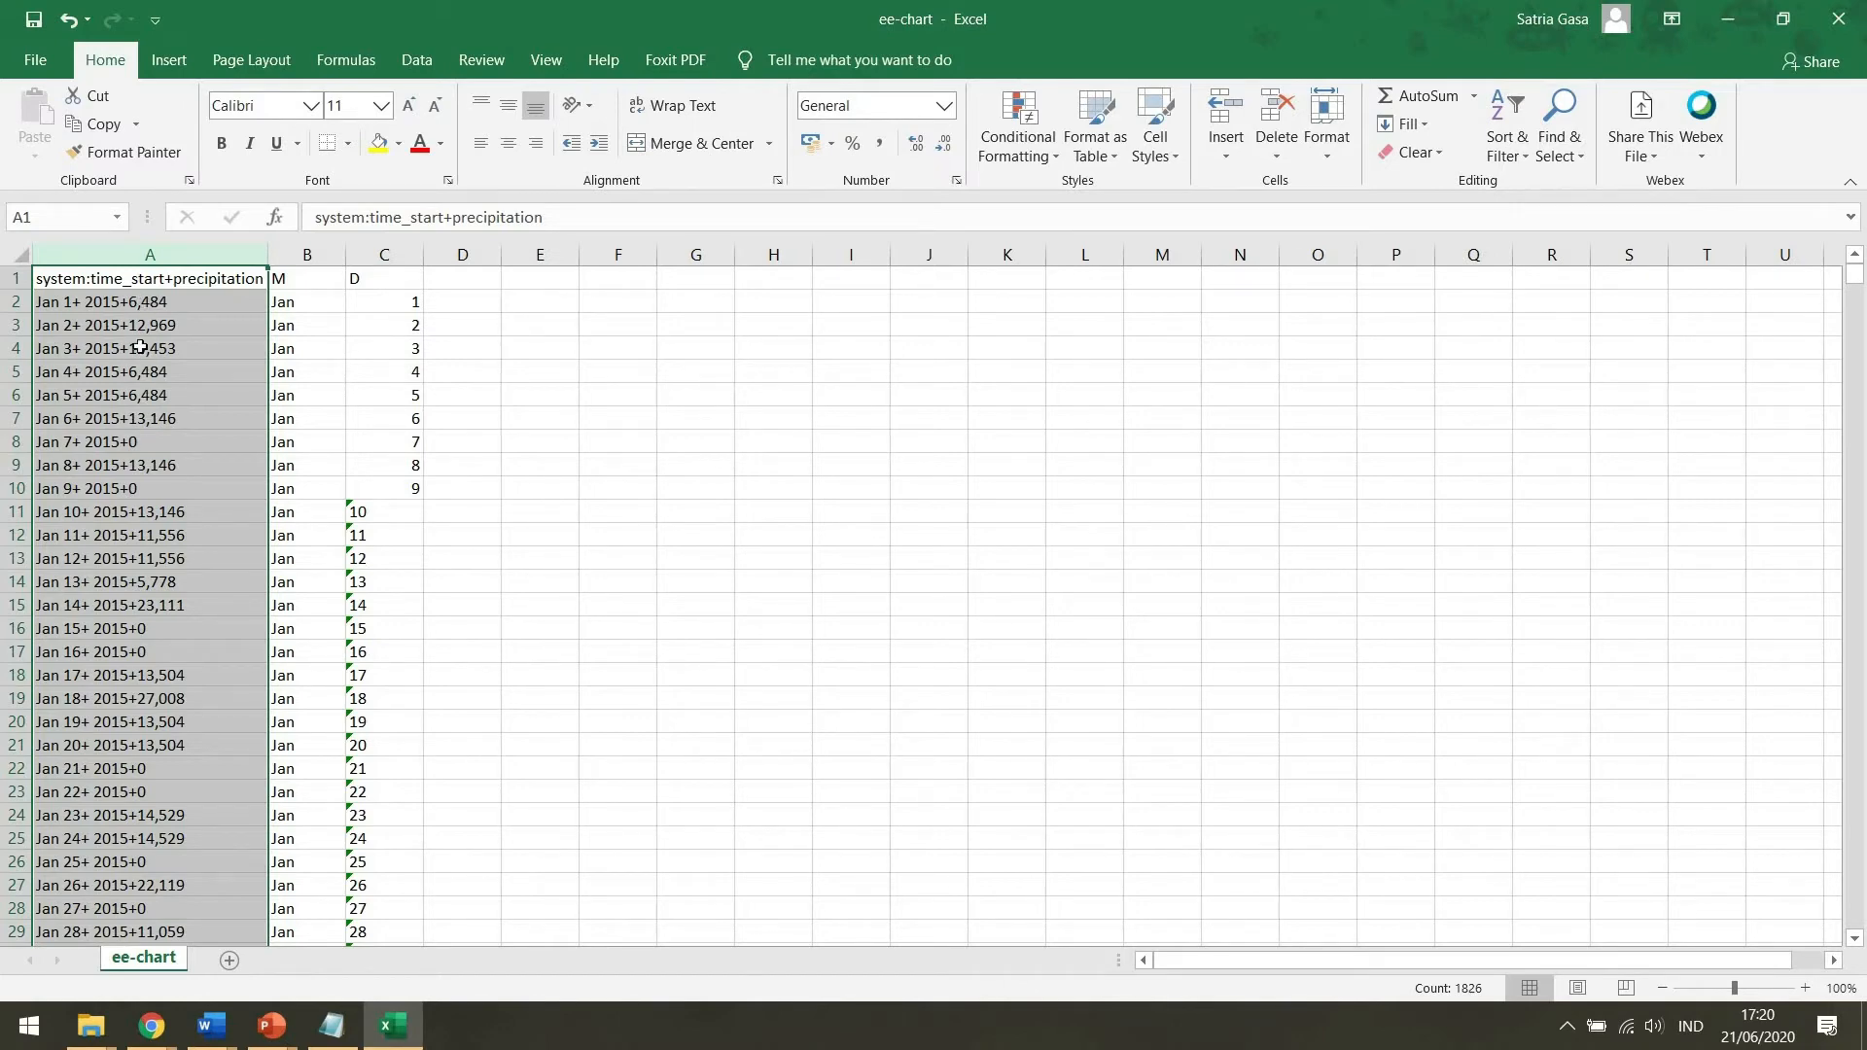
Insert two blank columns between column A and the month column.
{"action": "left_click", "coordinate": [131, 301]}
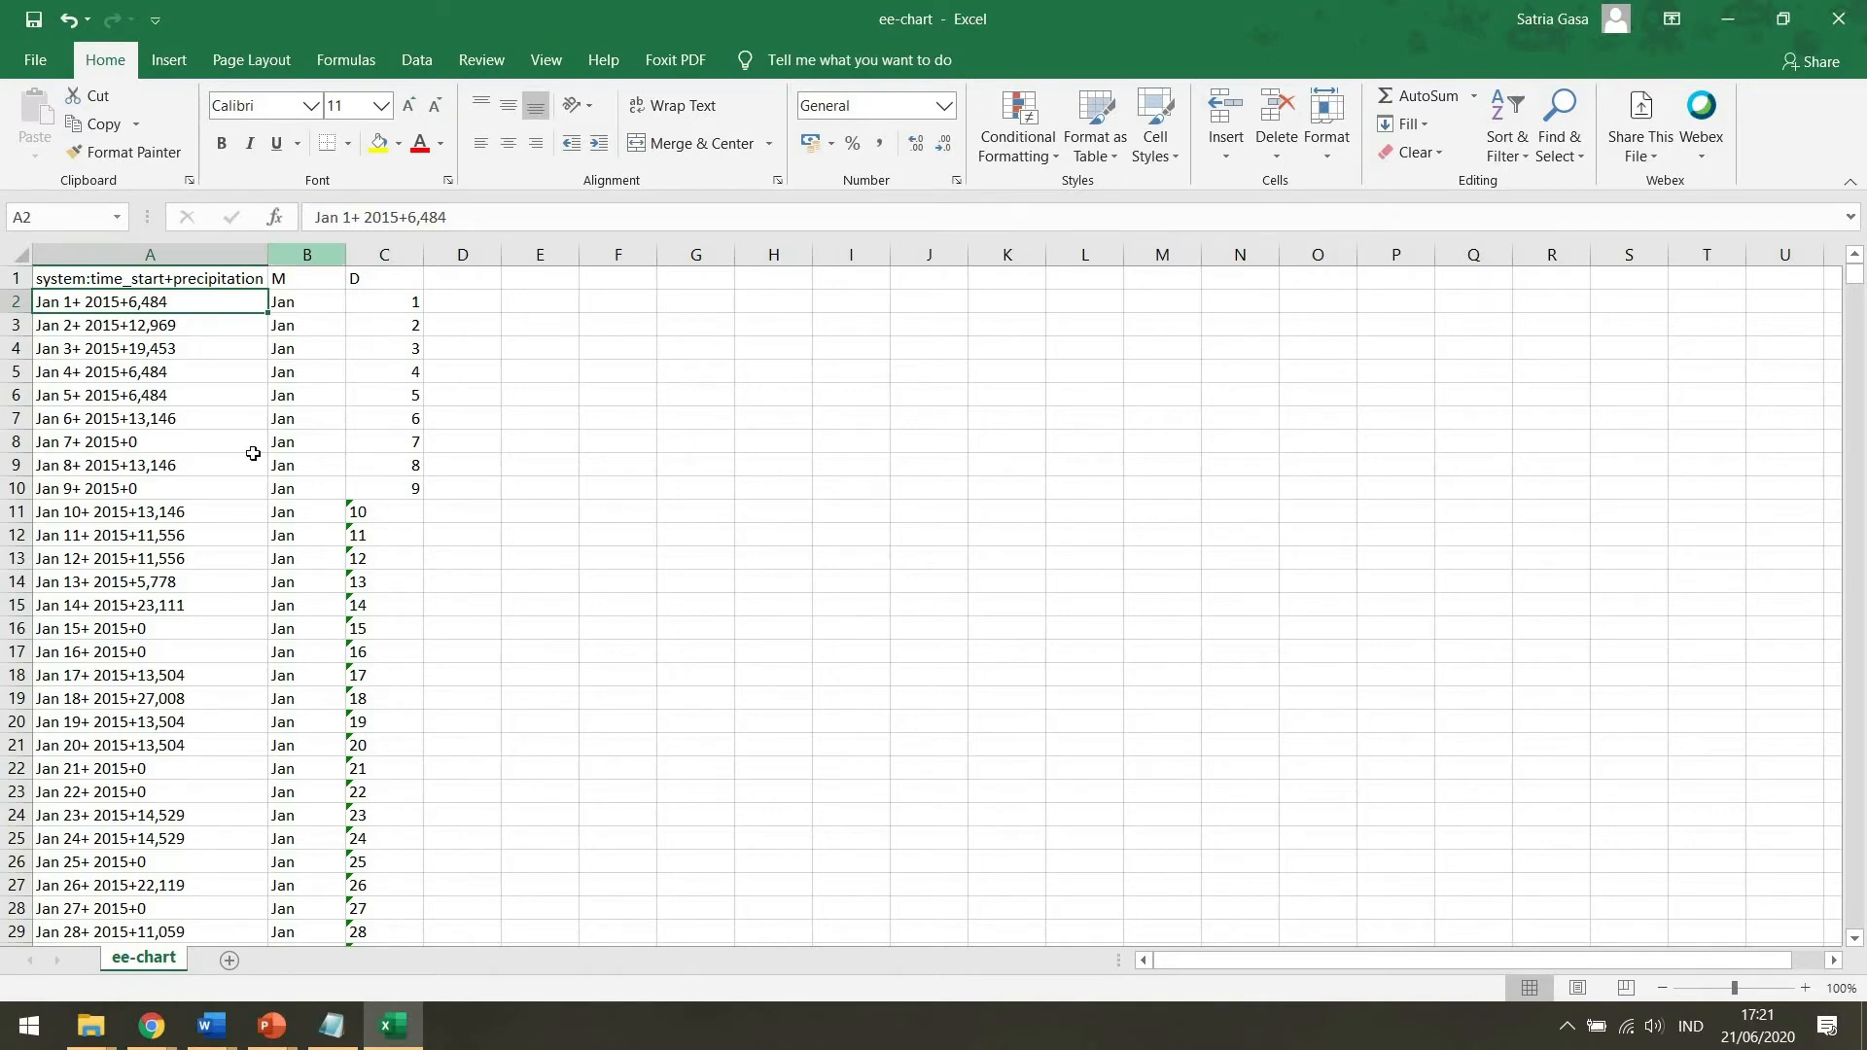
{"action": "left_click", "coordinate": [306, 255]}
{"action": "left_click", "coordinate": [1225, 114]}
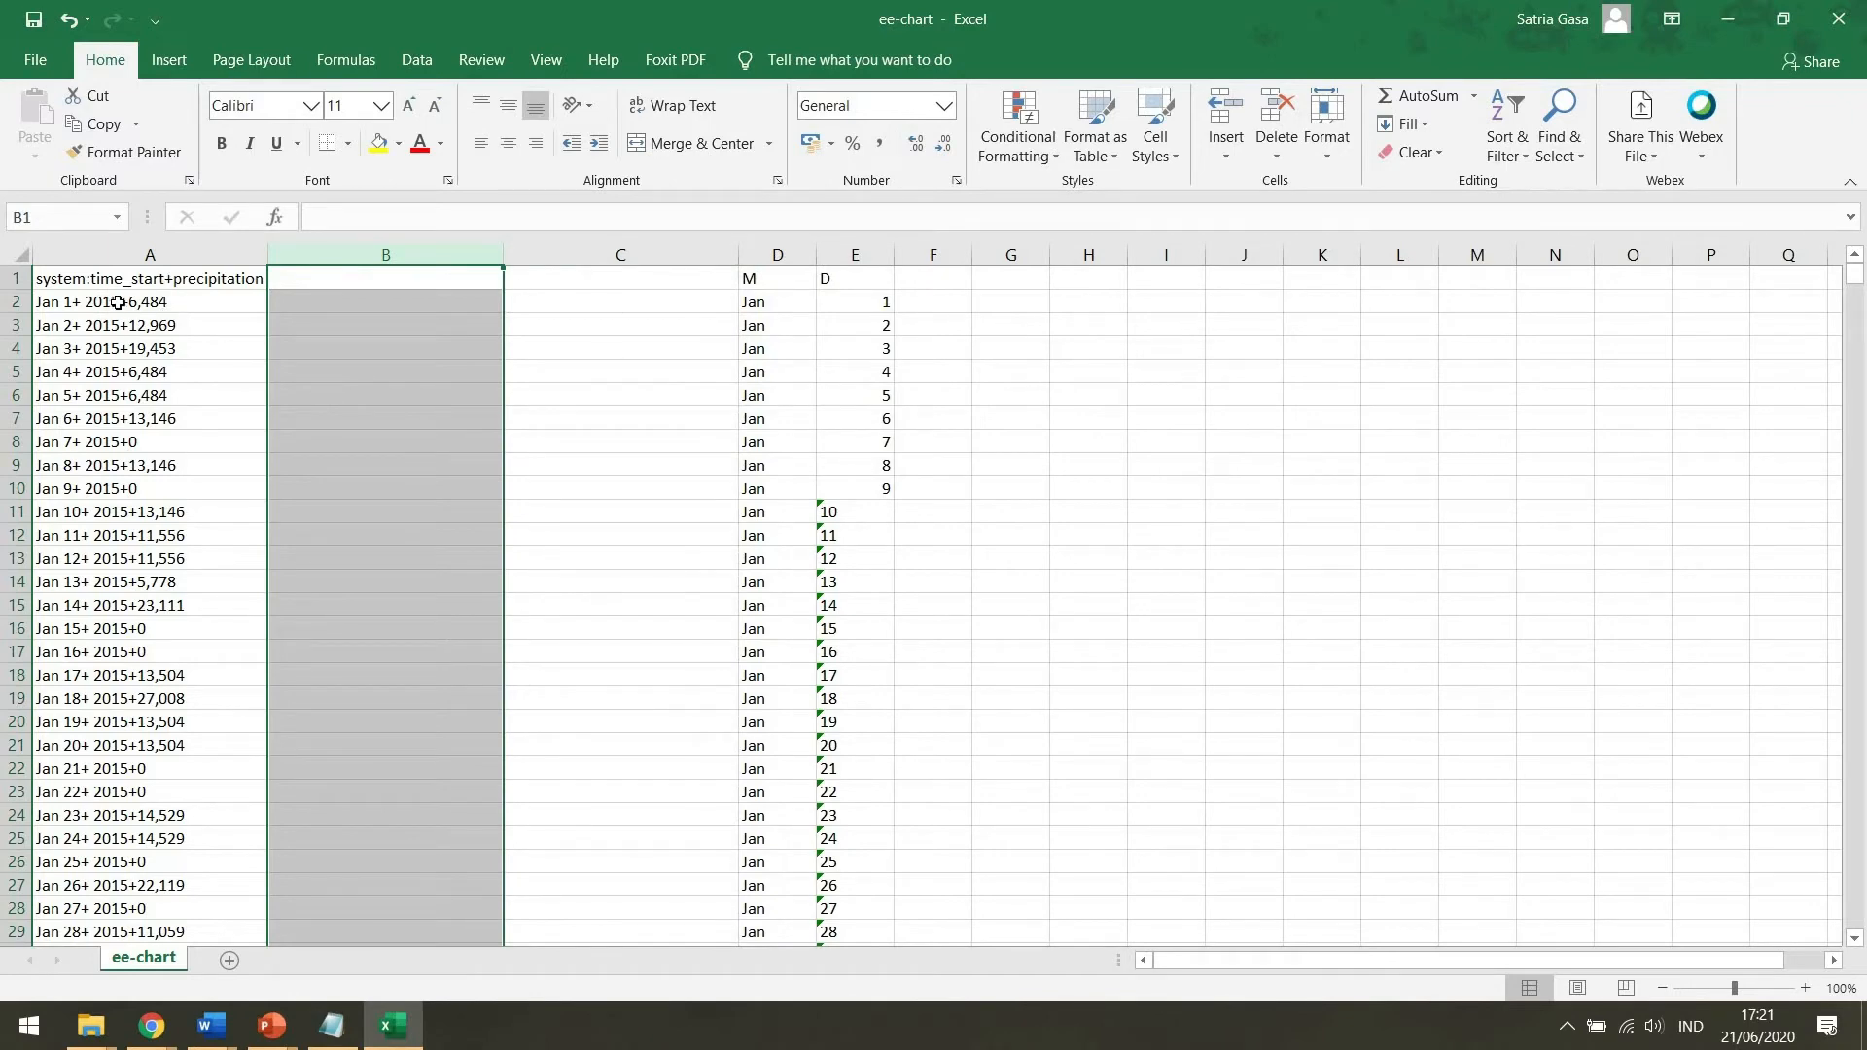
Split column A with Text to Columns as delimited data, using only "+" as the delimiter and $A$1 as the destination.
{"action": "left_click", "coordinate": [129, 255]}
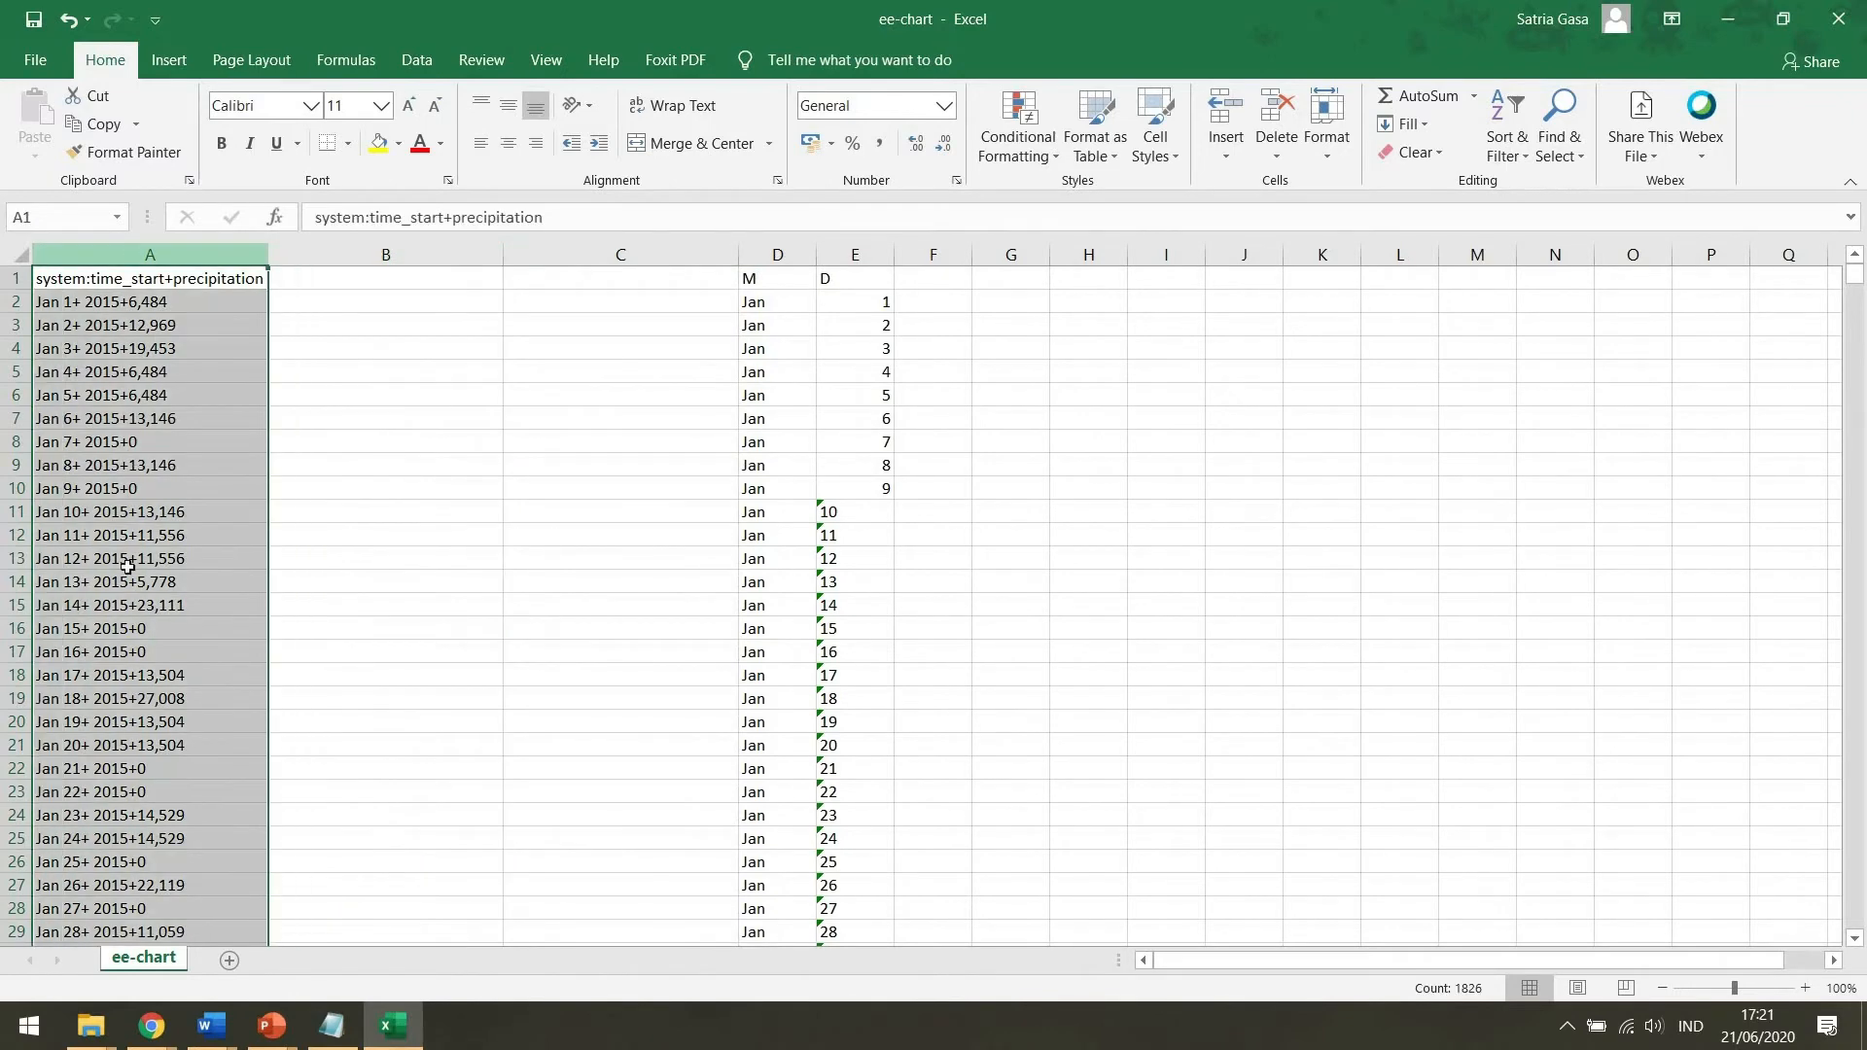
{"action": "left_click", "coordinate": [431, 73]}
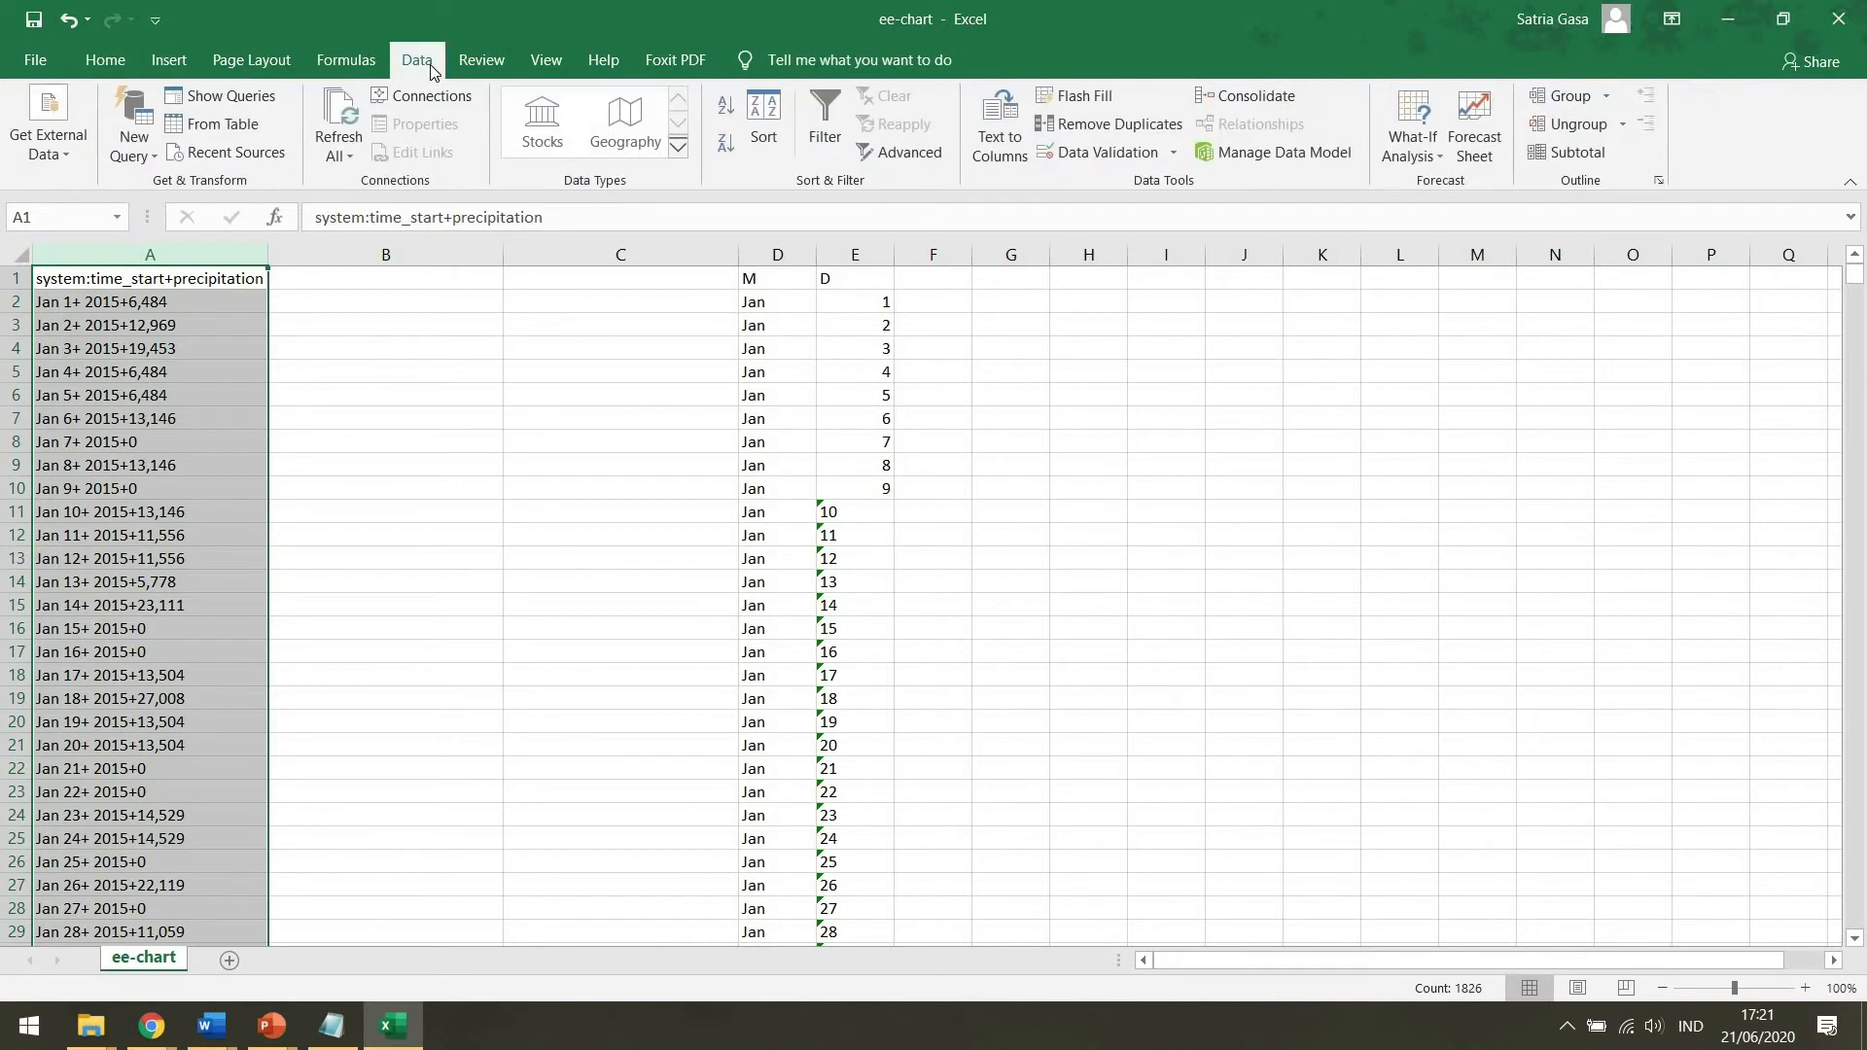
{"action": "left_click", "coordinate": [1002, 141]}
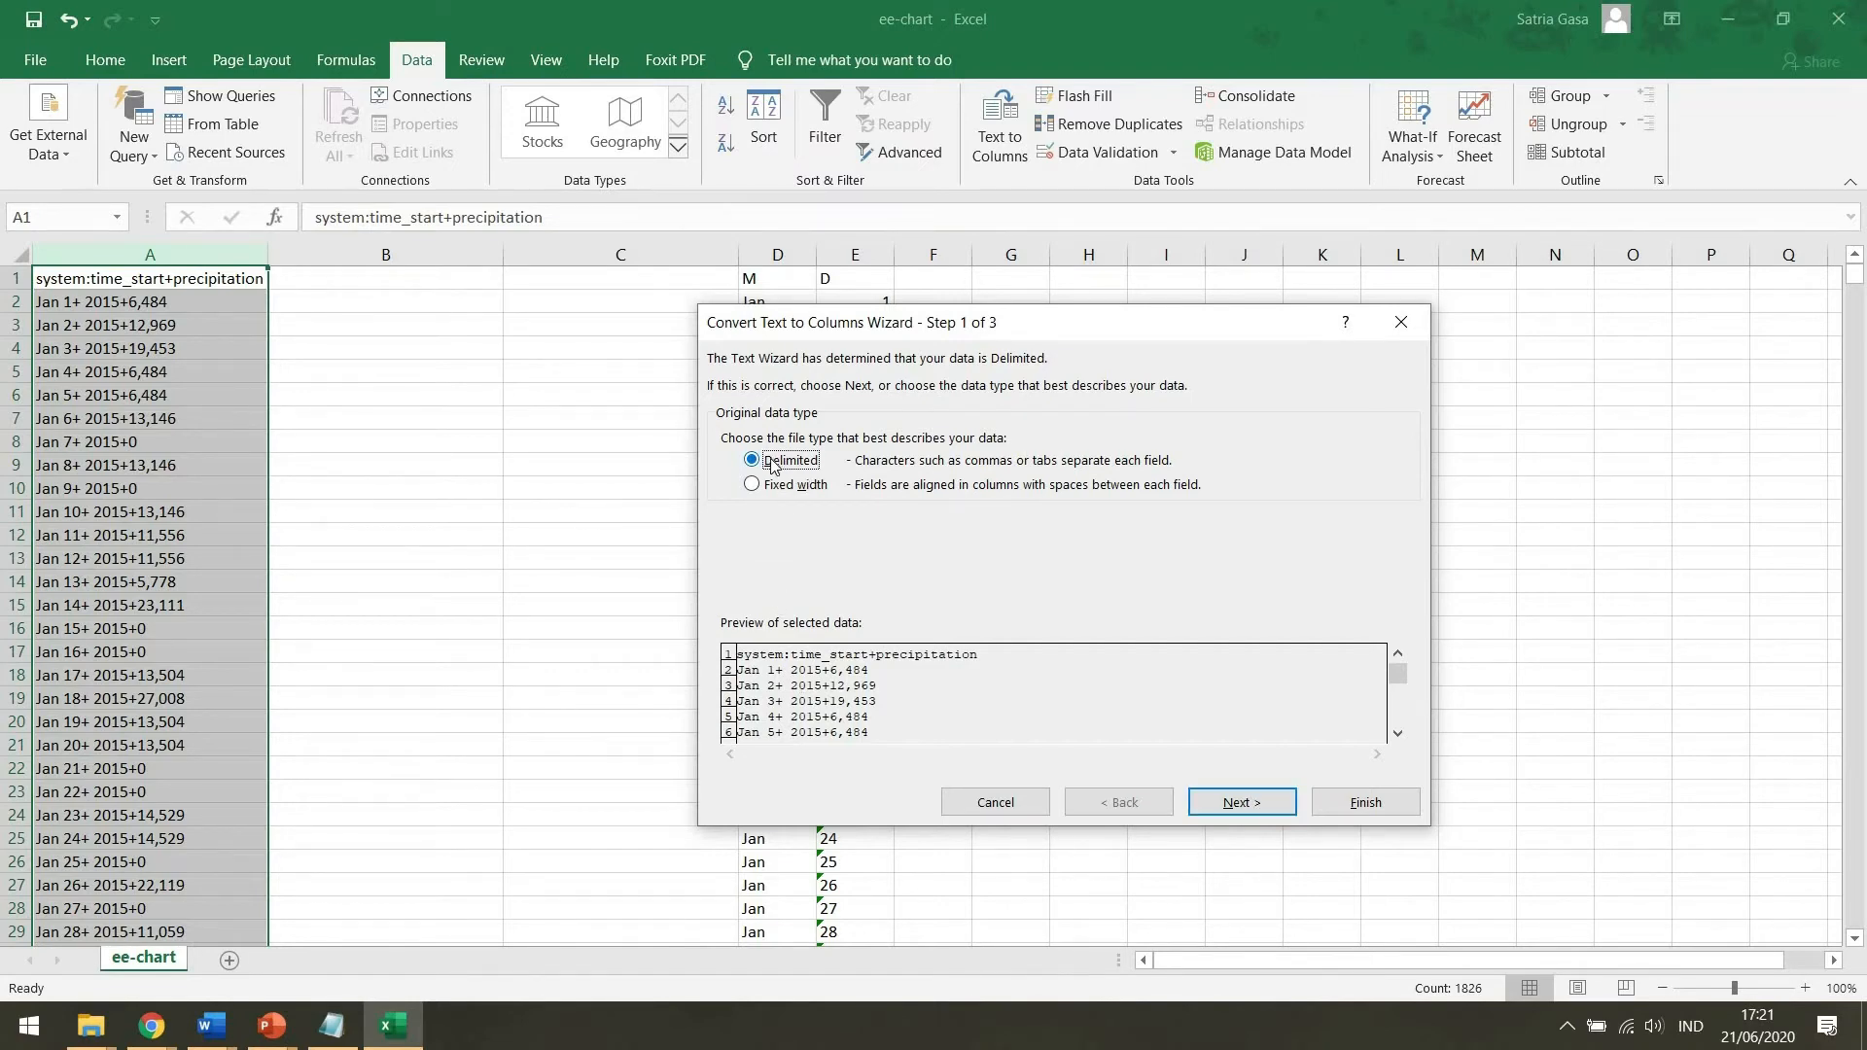
{"action": "left_click", "coordinate": [1238, 804]}
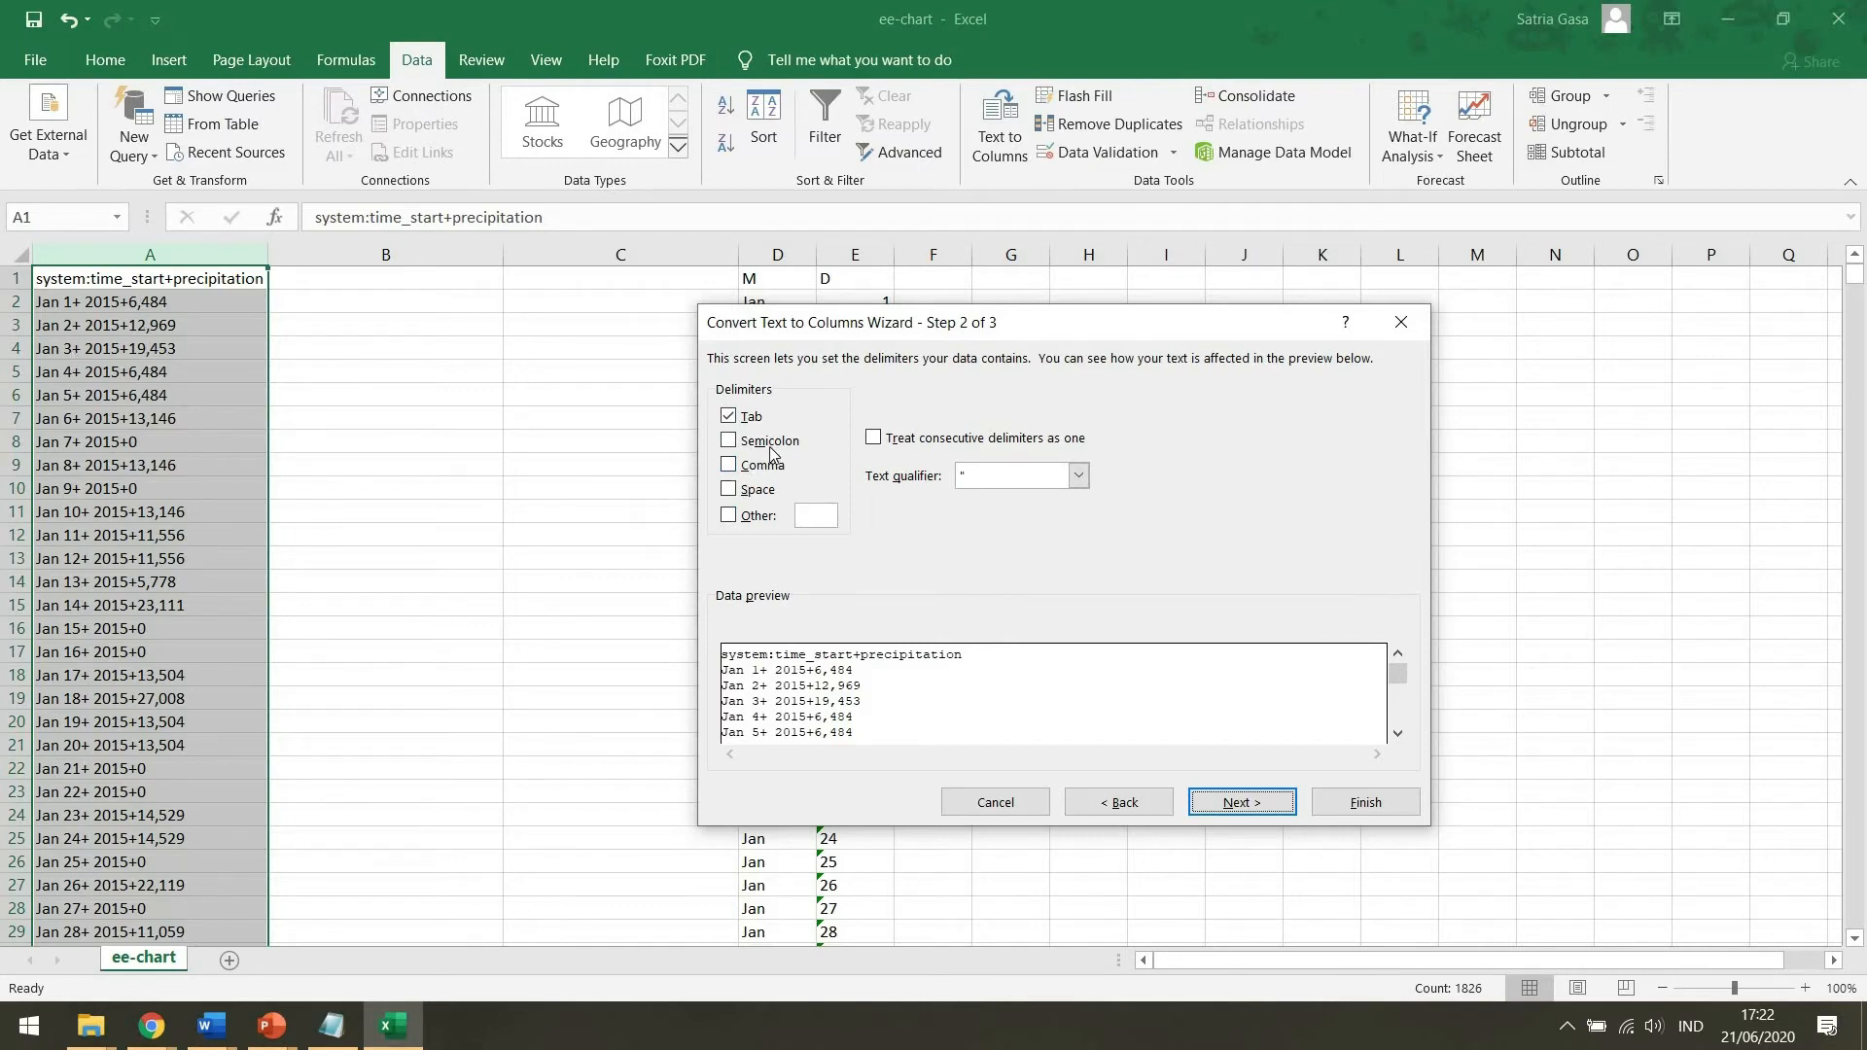
{"action": "left_click", "coordinate": [759, 512]}
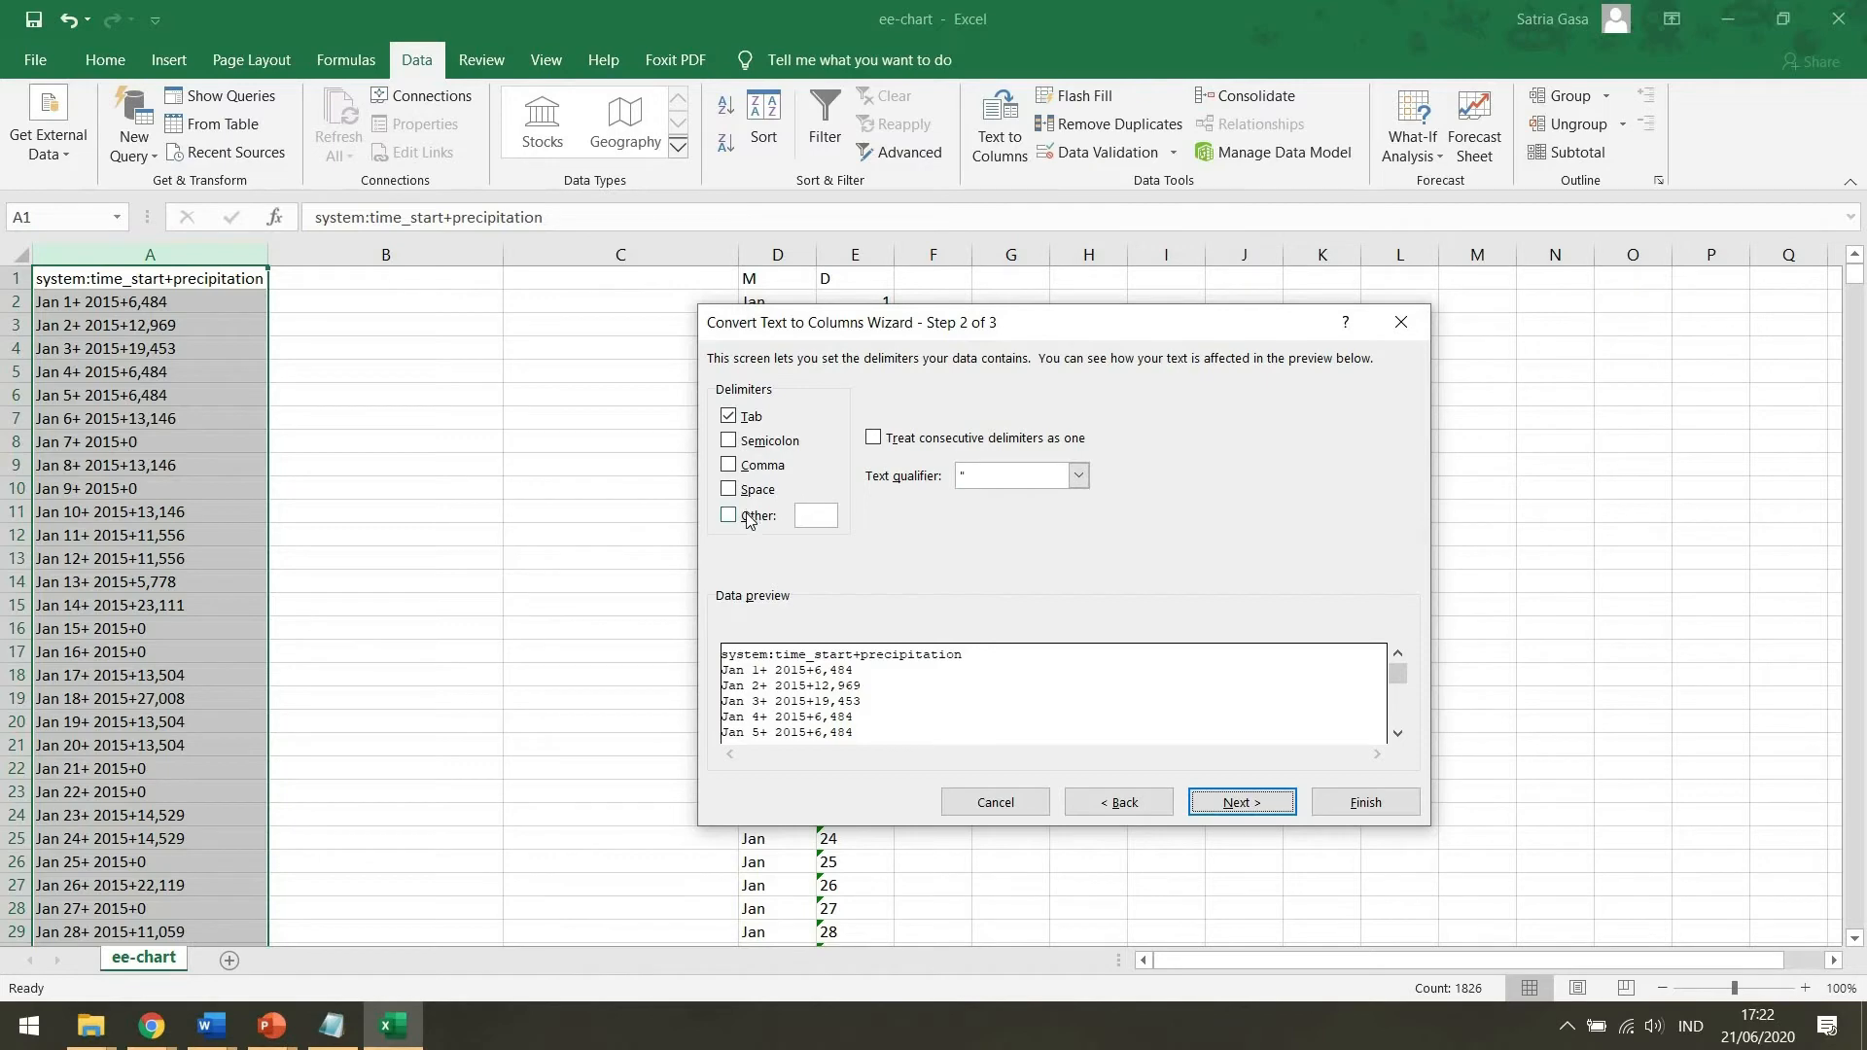
{"action": "left_click", "coordinate": [749, 418]}
{"action": "type", "text": "+"}
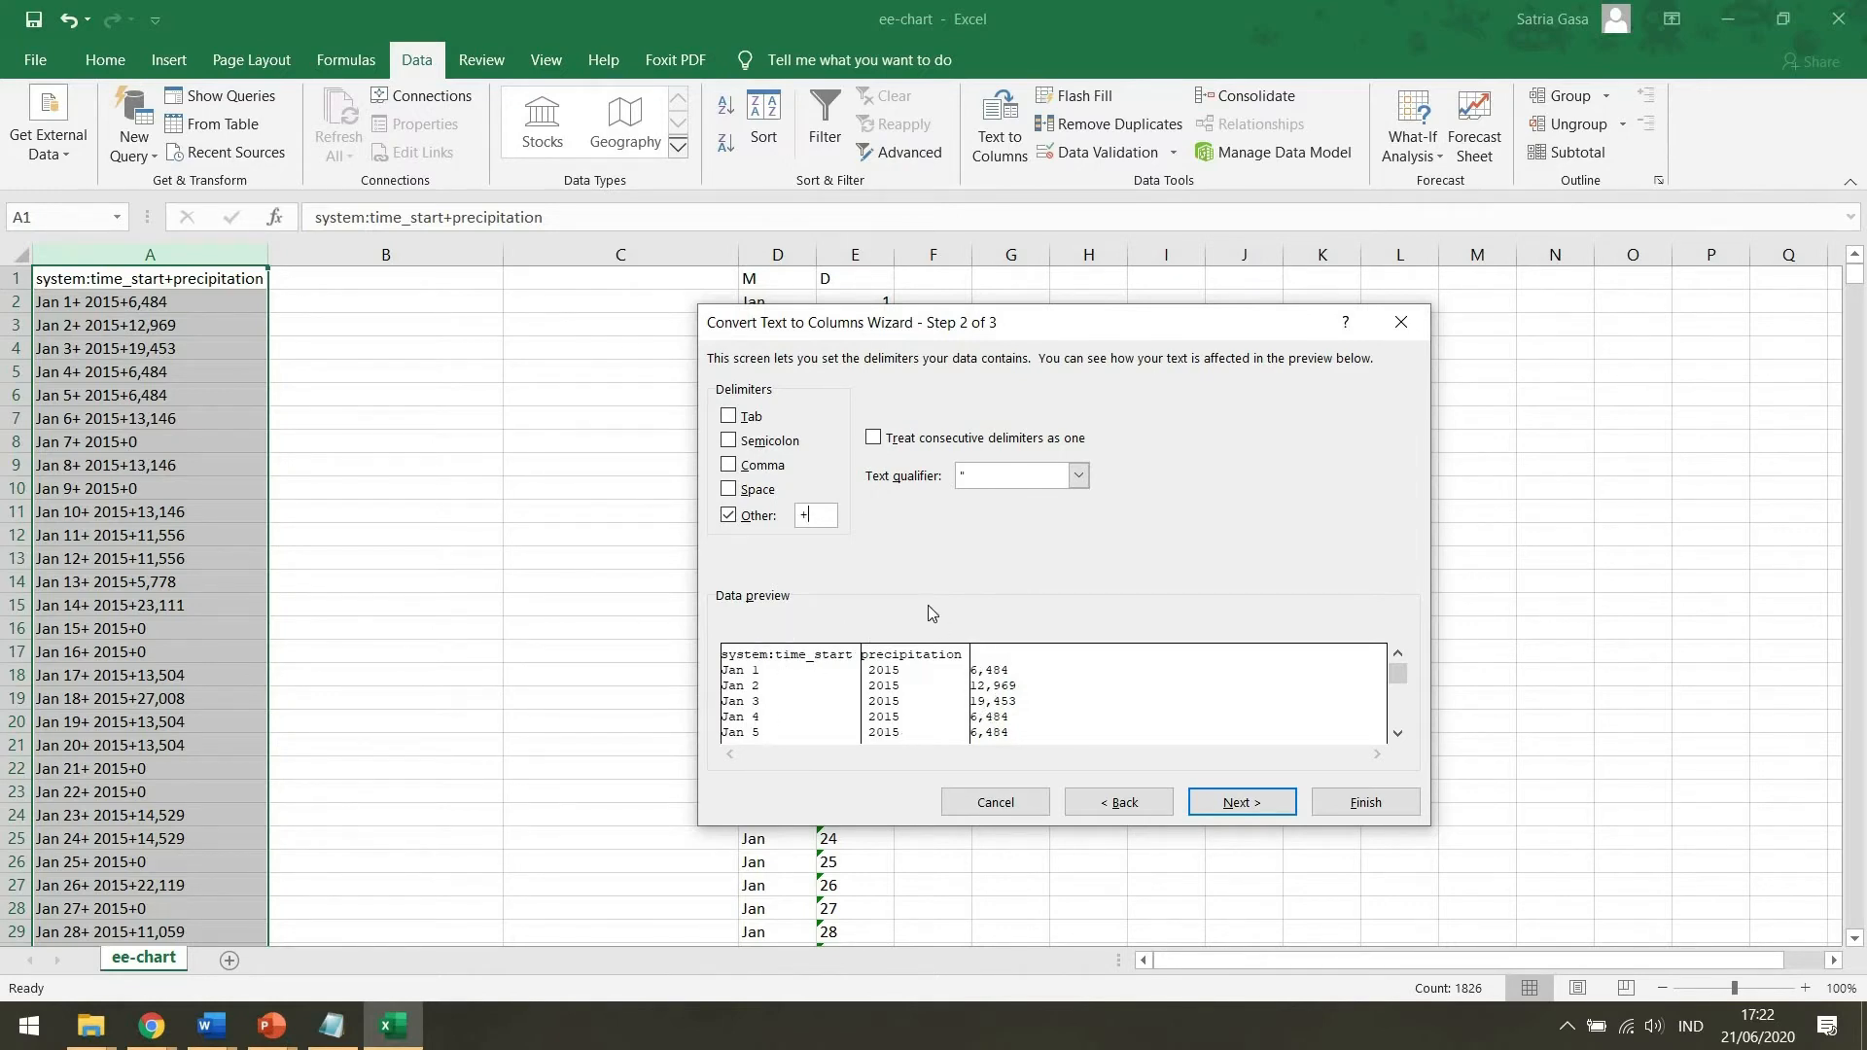
{"action": "left_click", "coordinate": [1244, 805]}
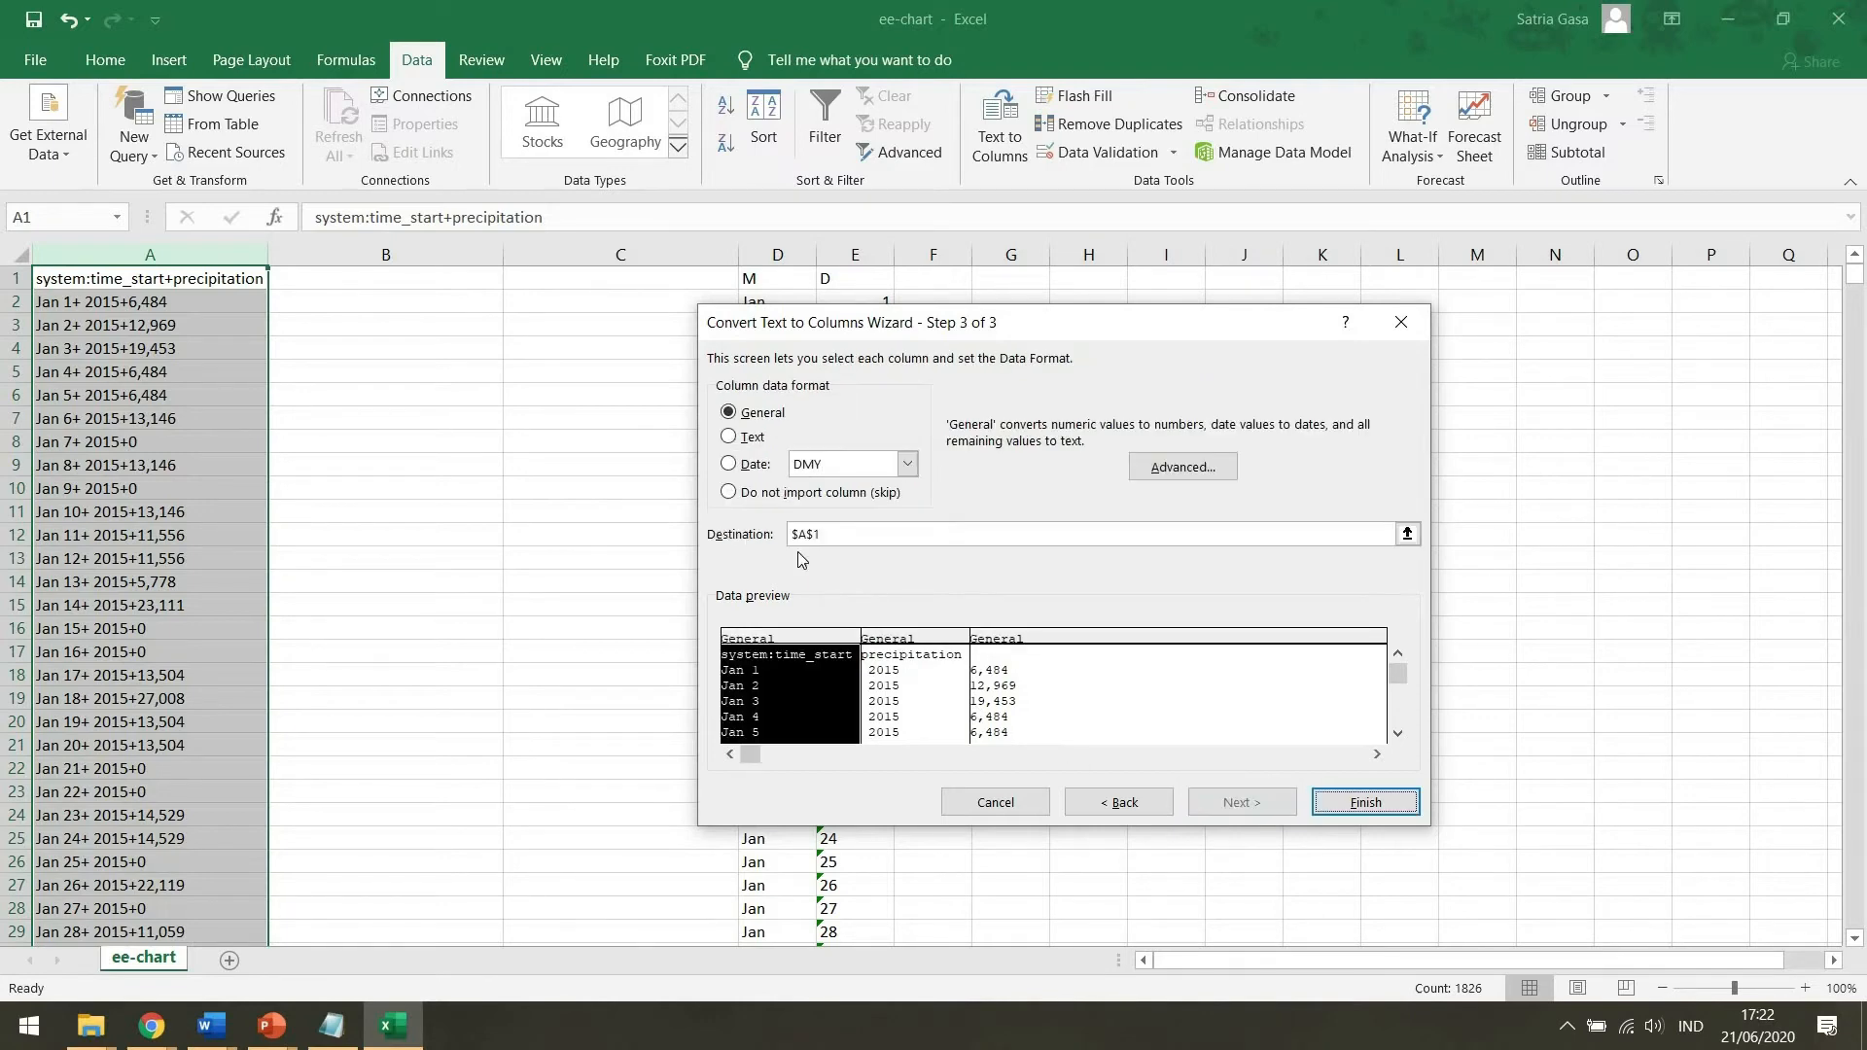
{"action": "left_click", "coordinate": [1363, 801]}
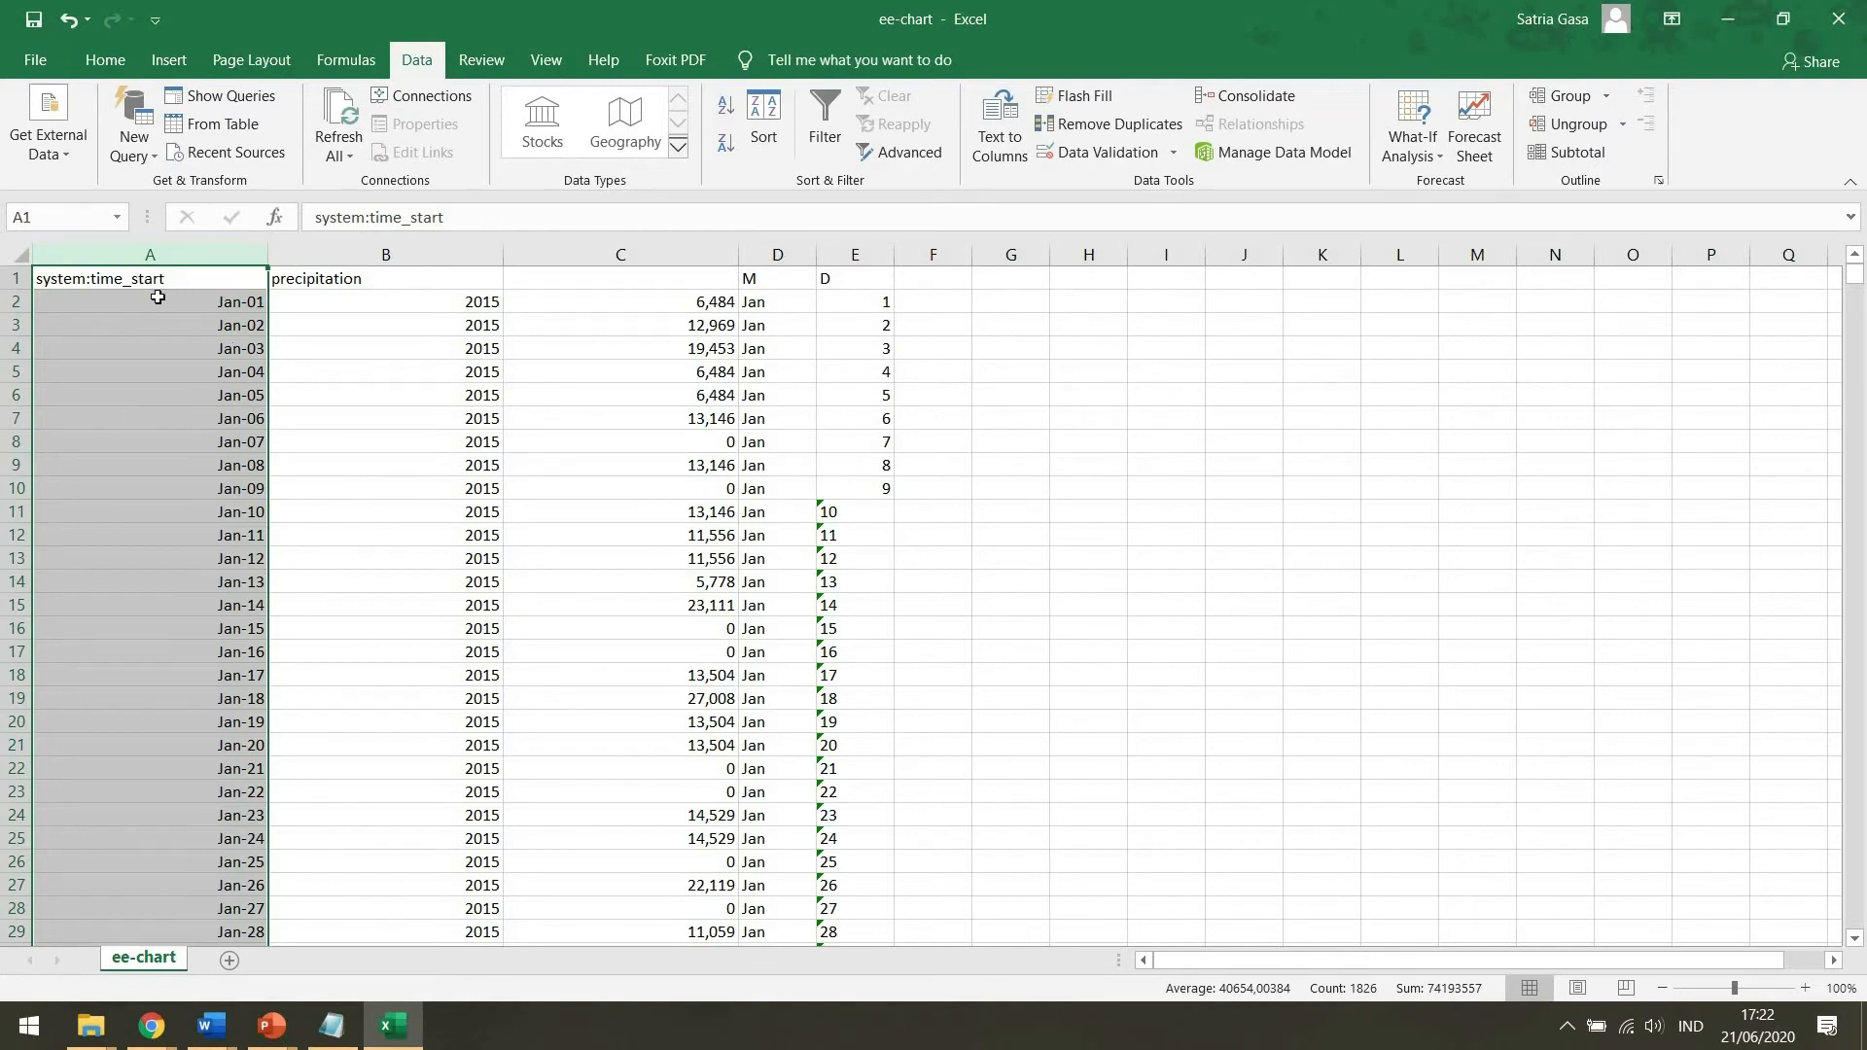
Clear the headers in cells A1 and B1, and delete the month-day date column A.
{"action": "left_click", "coordinate": [156, 287]}
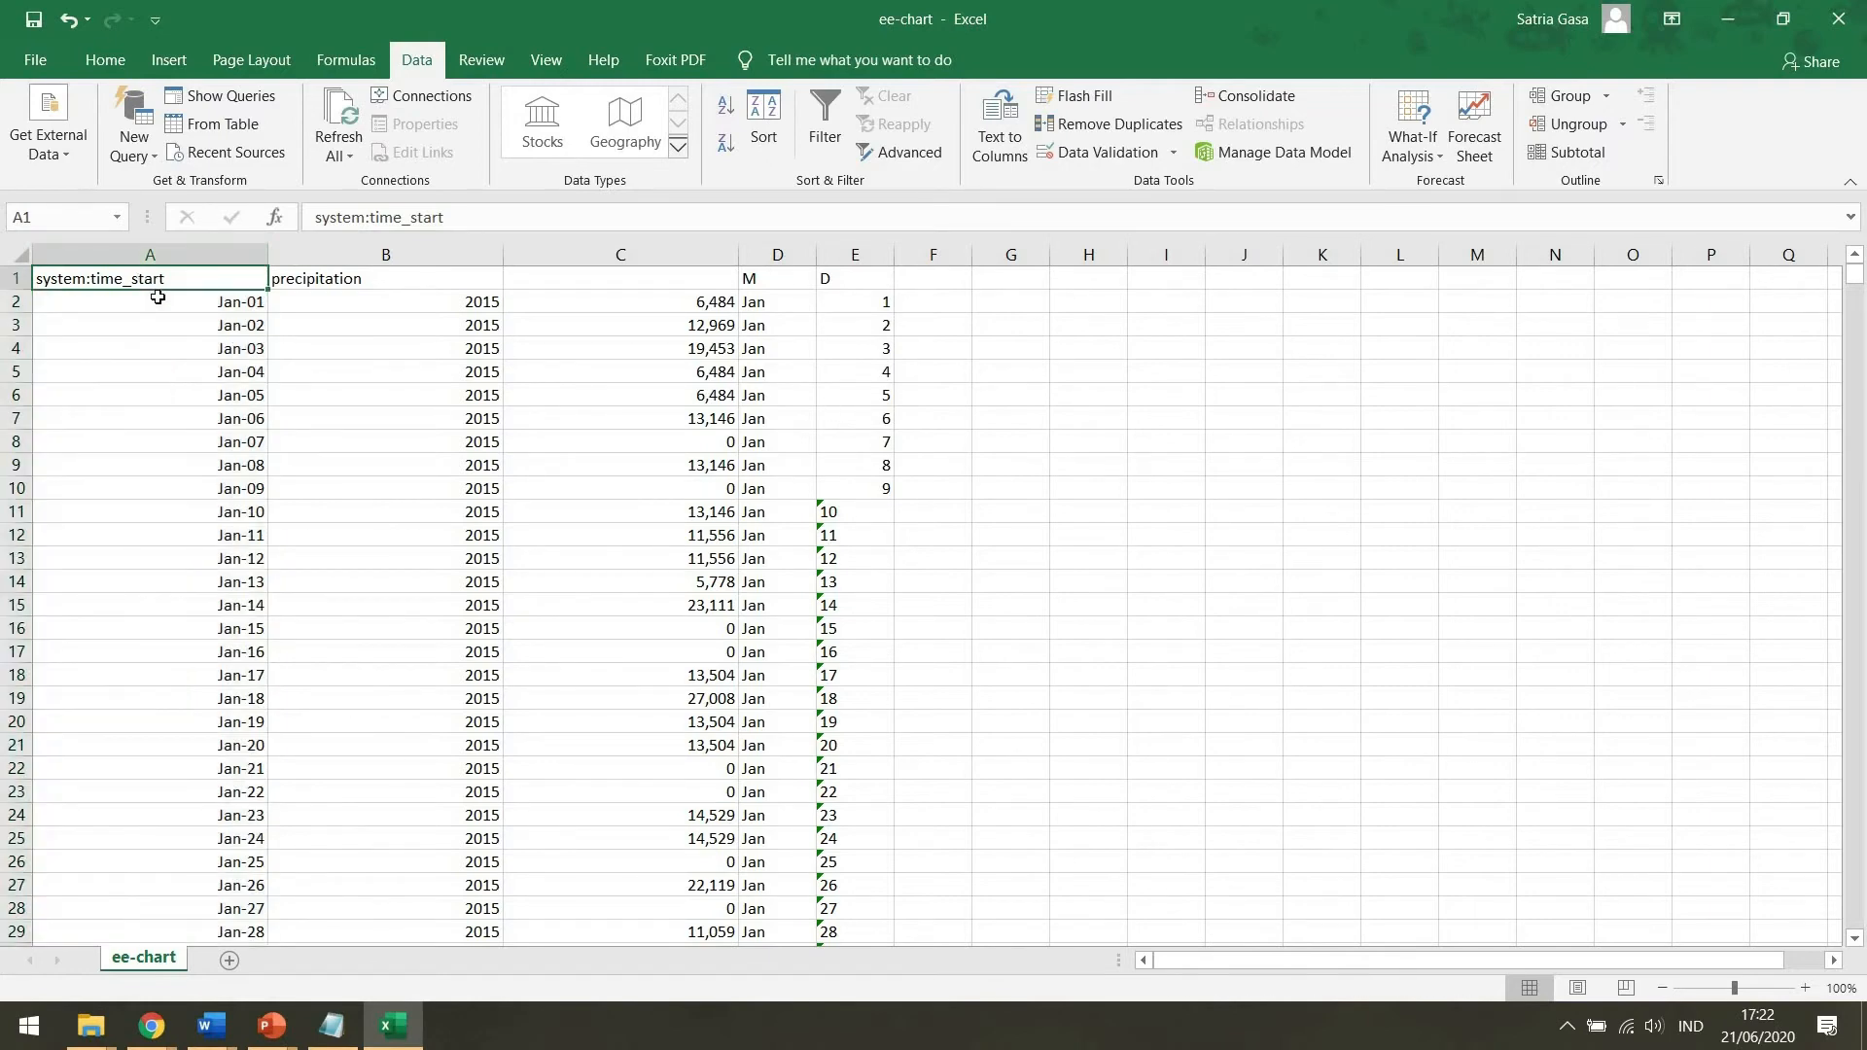
{"action": "left_click", "coordinate": [343, 278], "text": "shift"}
{"action": "key", "text": "Delete"}
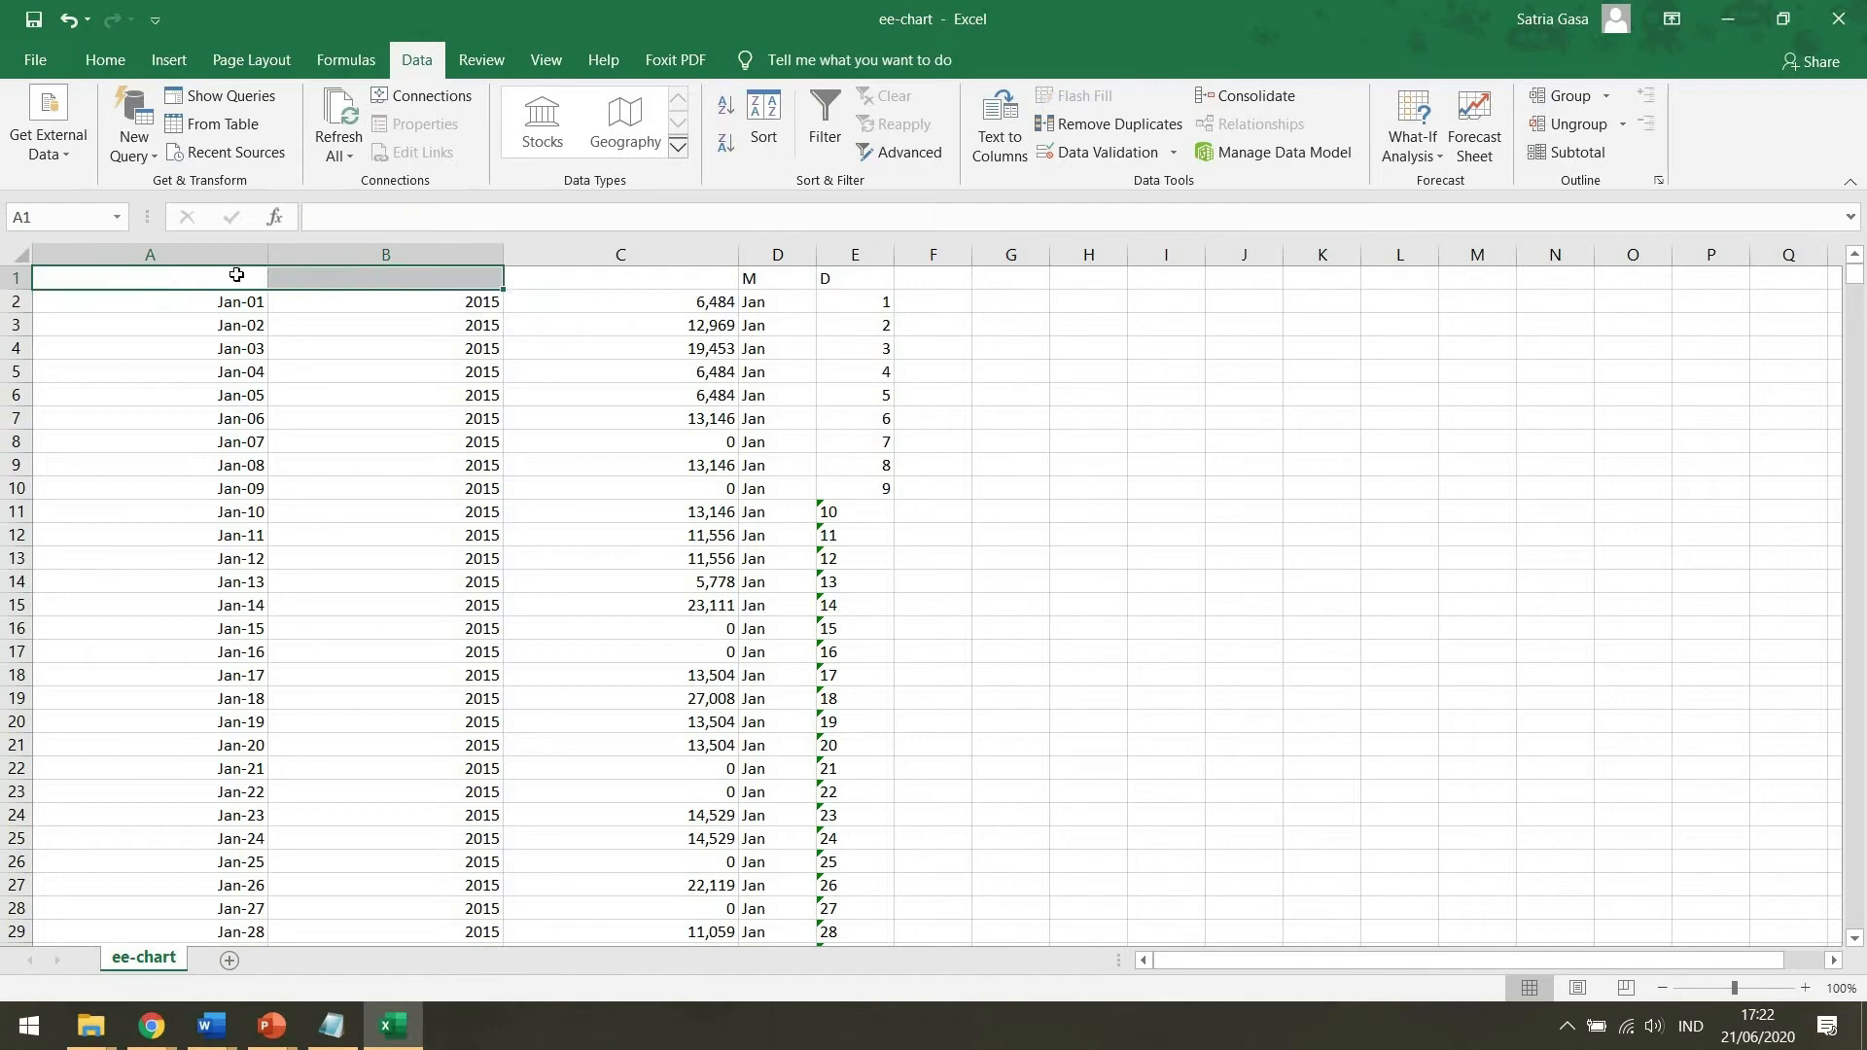
{"action": "left_click", "coordinate": [236, 277]}
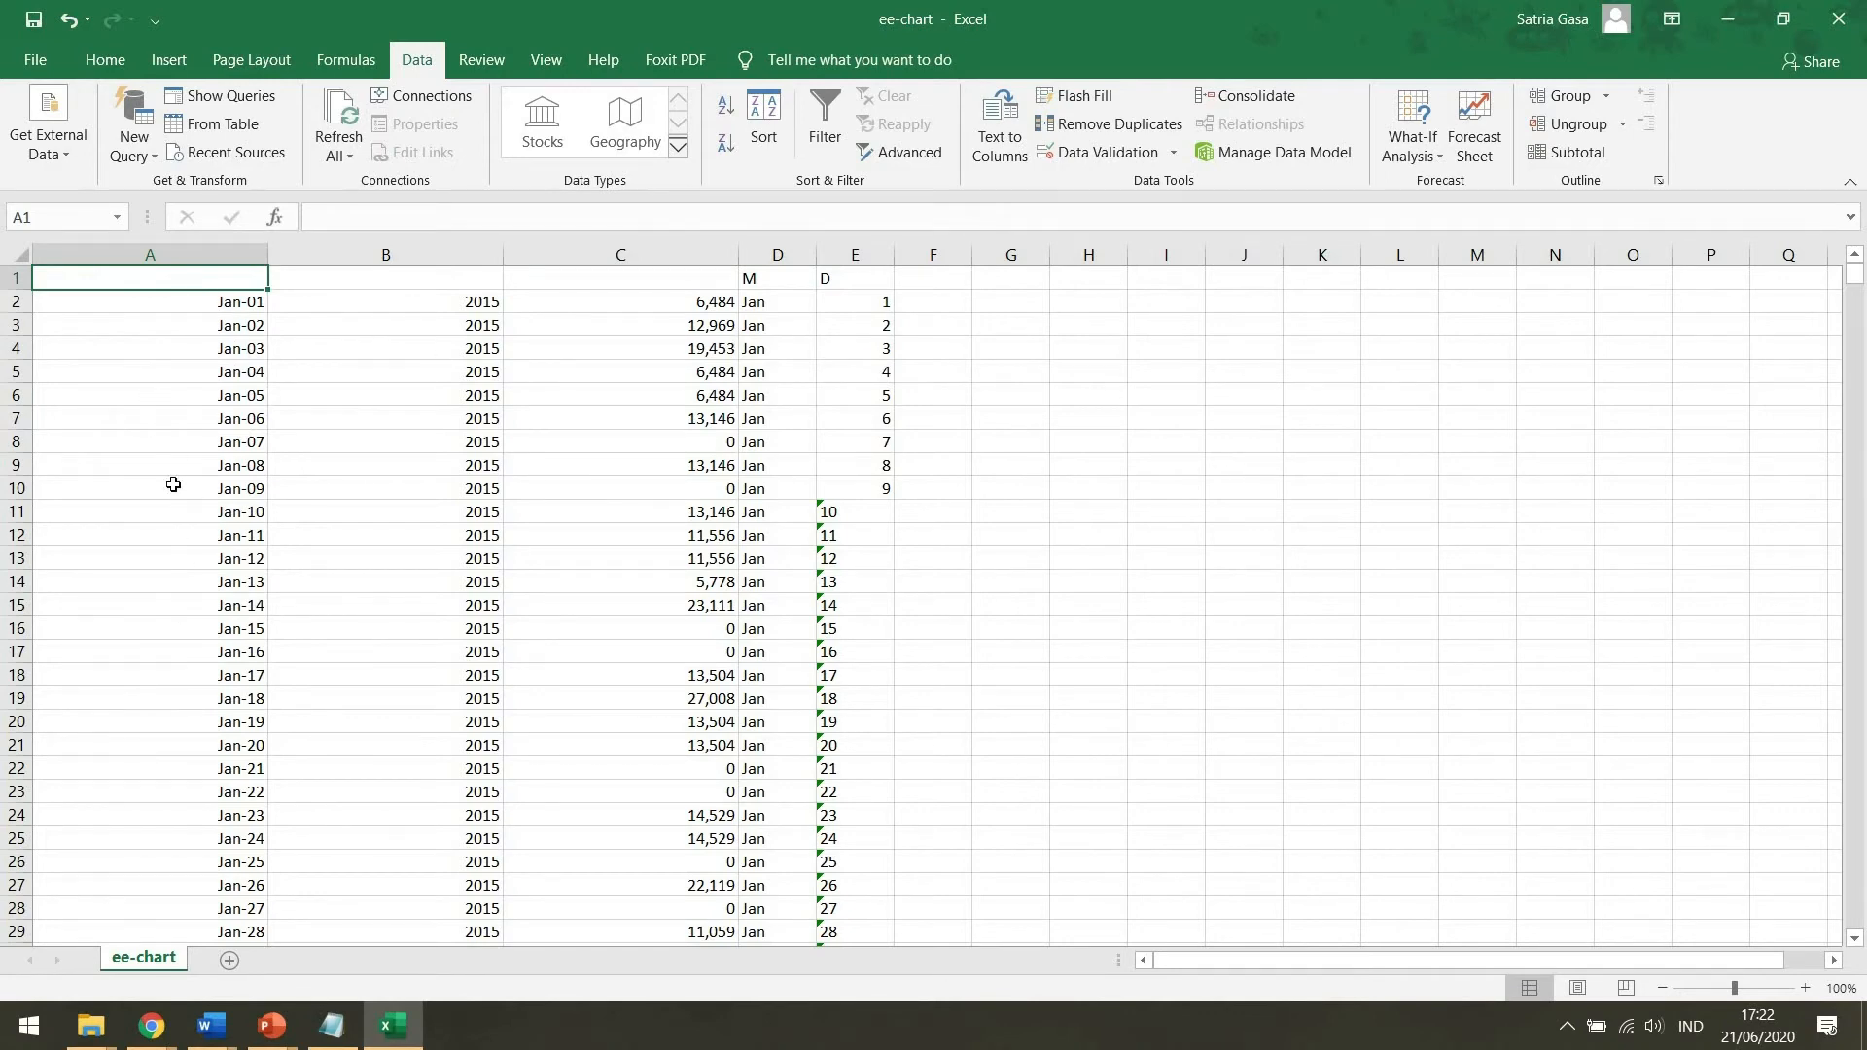
{"action": "key", "text": "Down"}
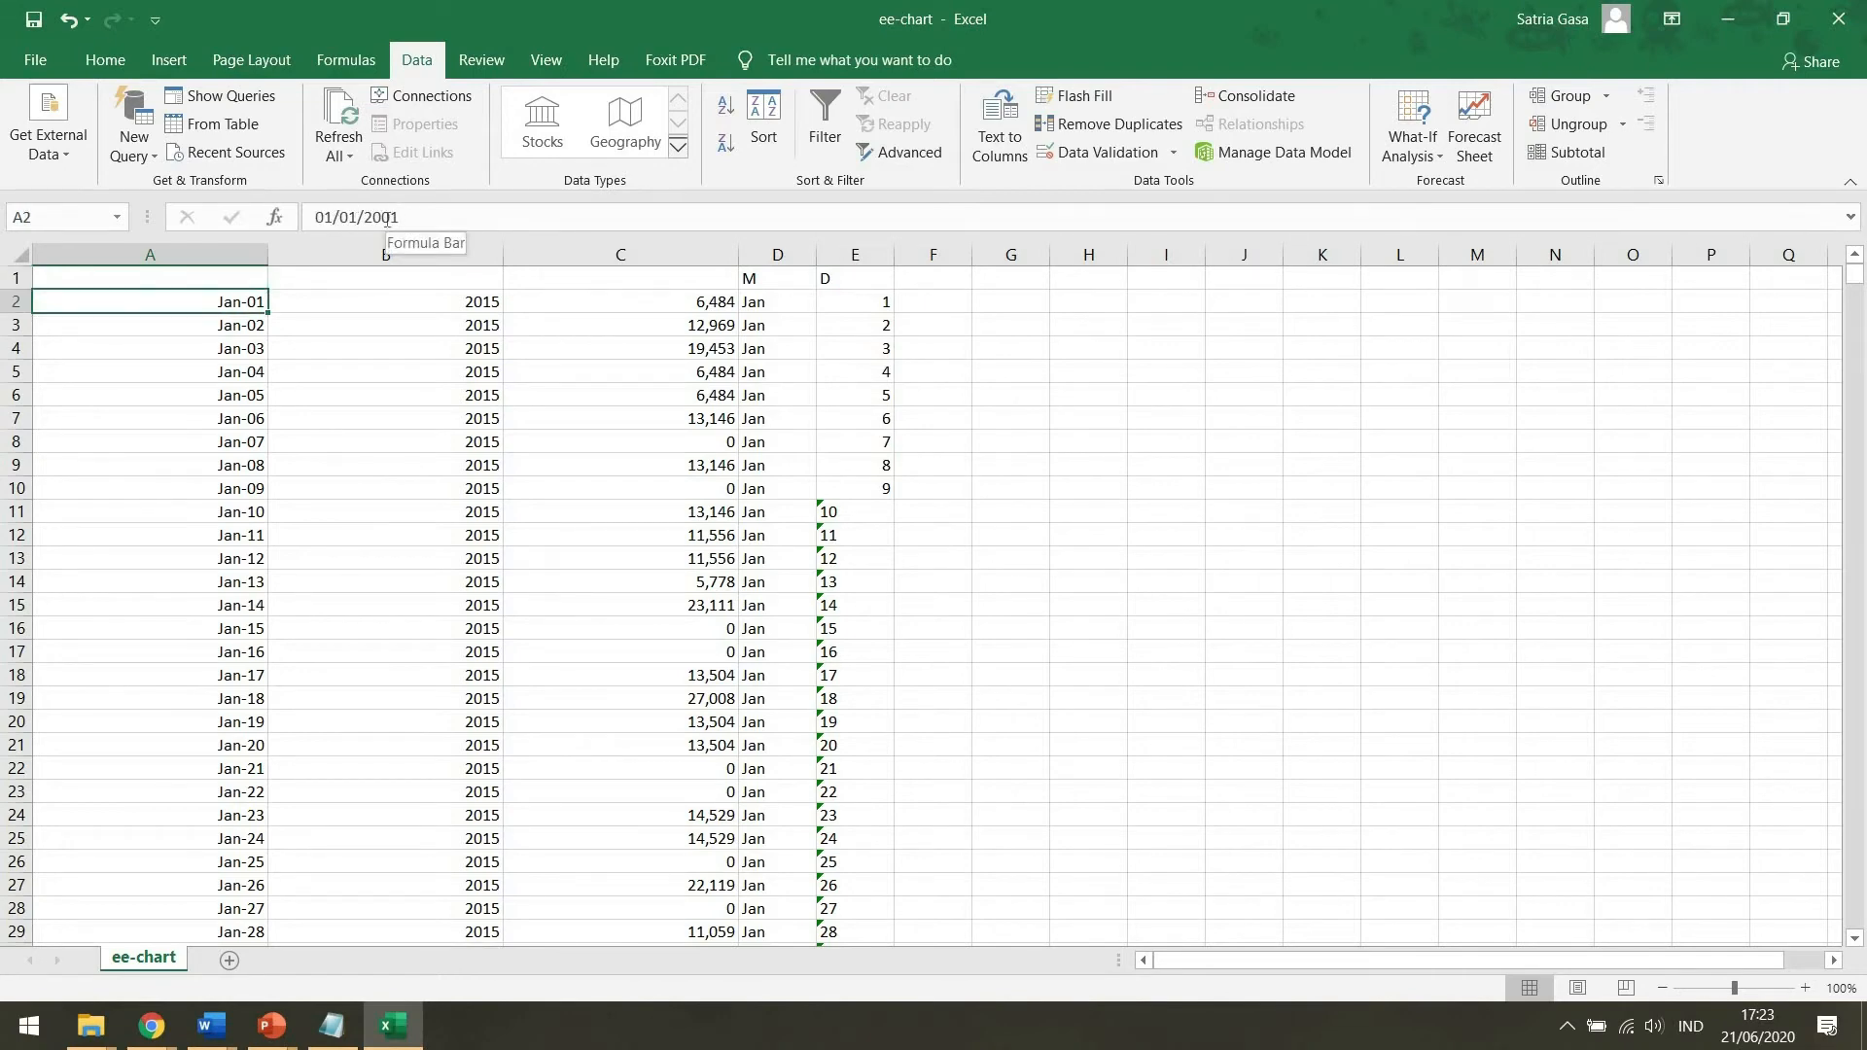
{"action": "left_click", "coordinate": [189, 251]}
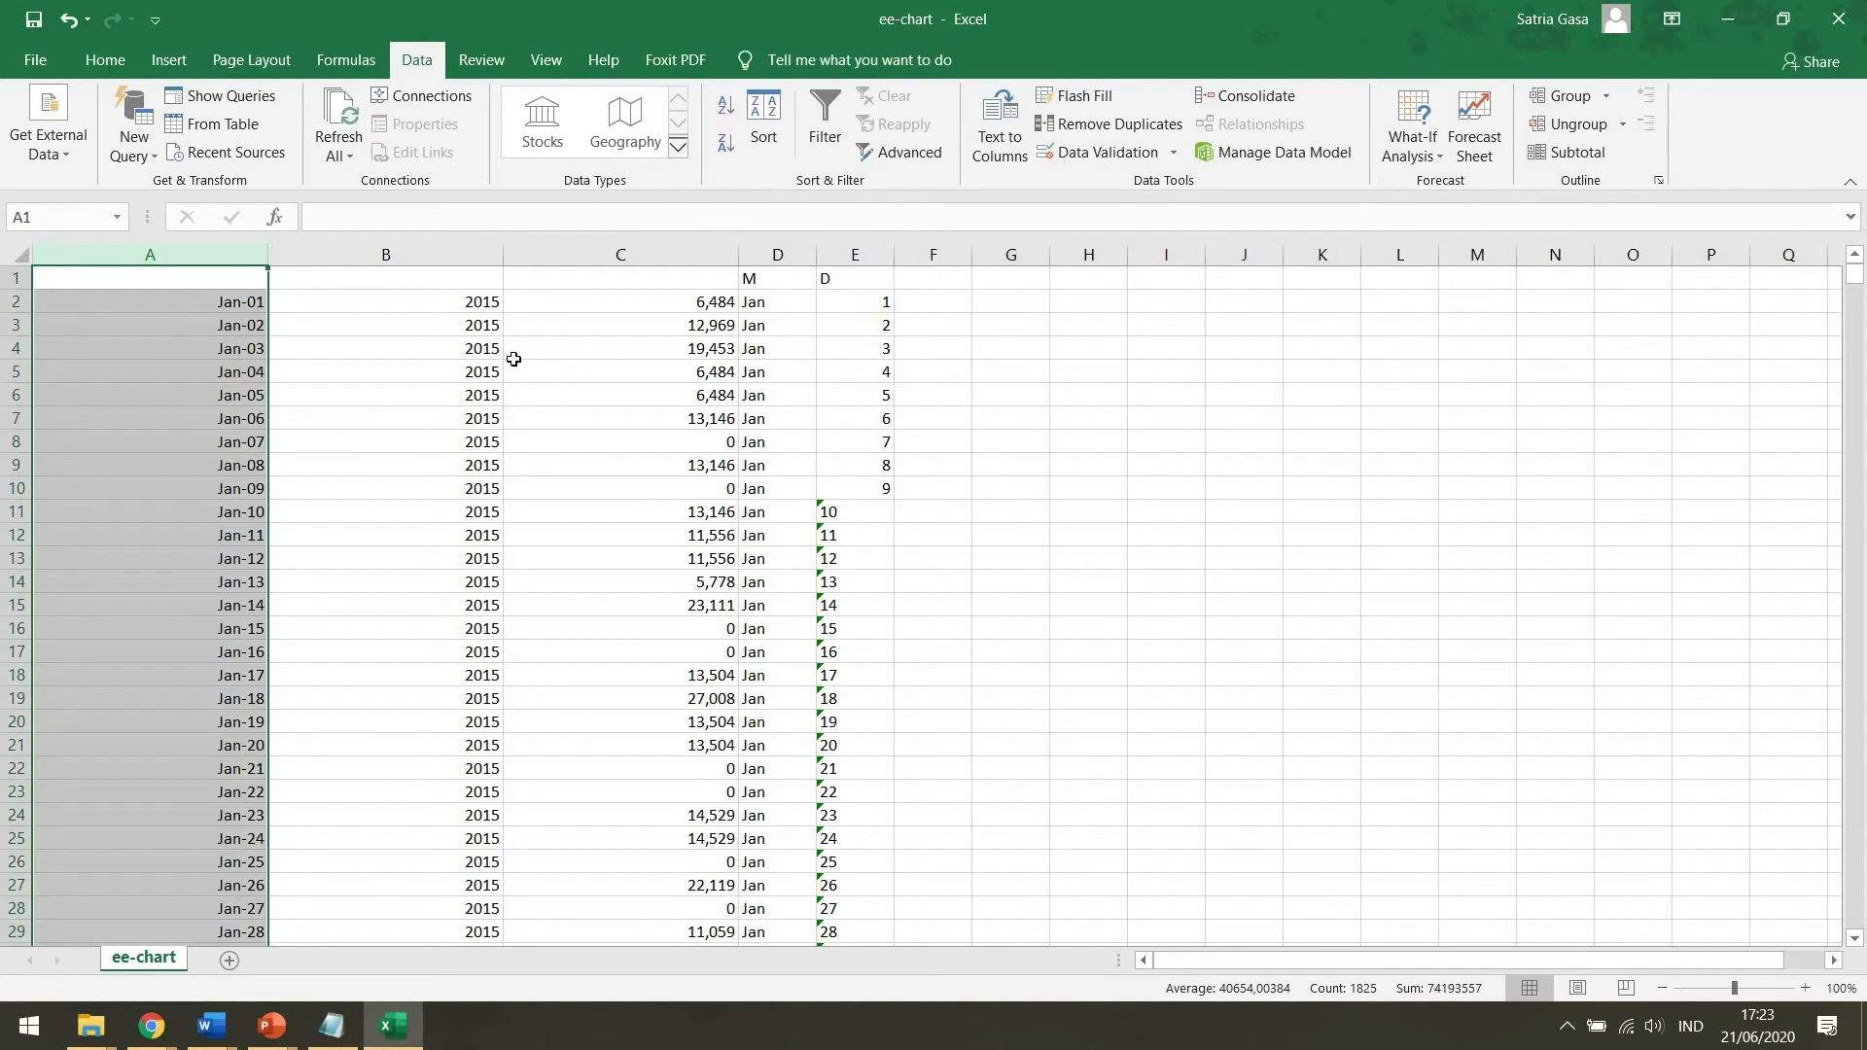
{"action": "left_click", "coordinate": [123, 64]}
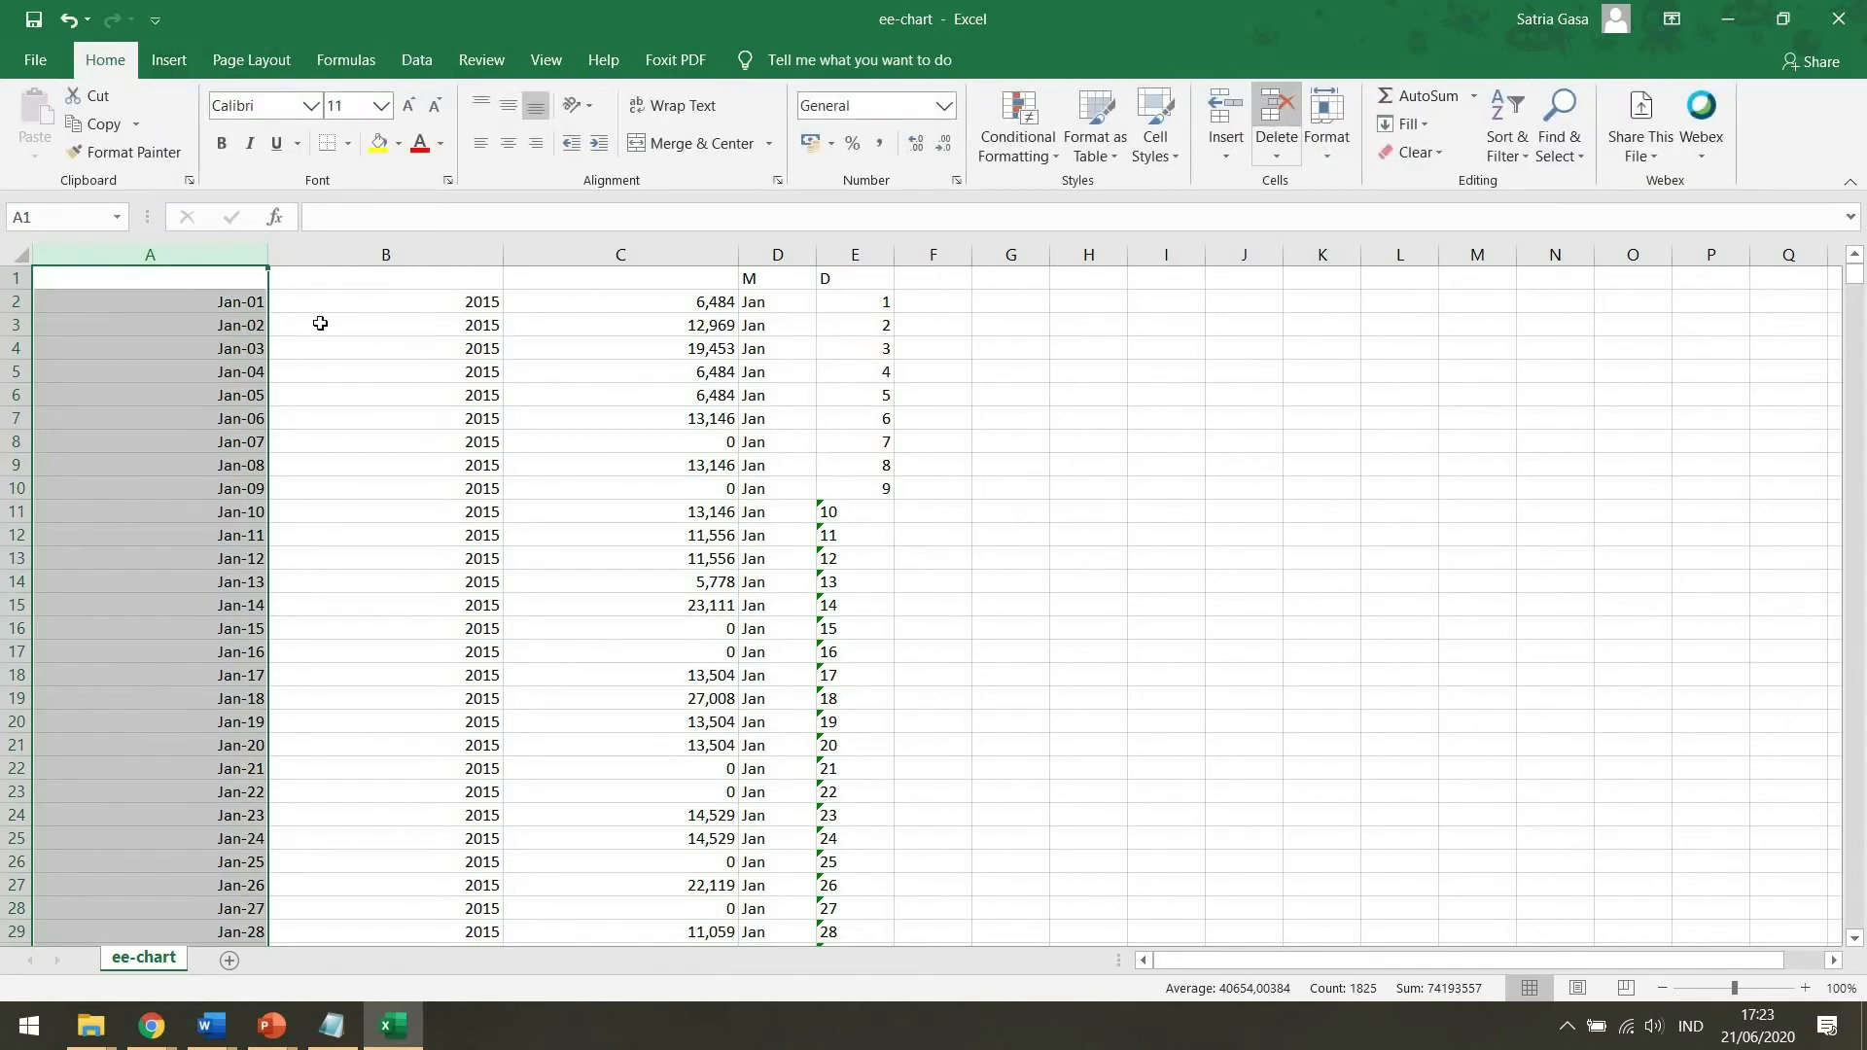
{"action": "left_click", "coordinate": [213, 301]}
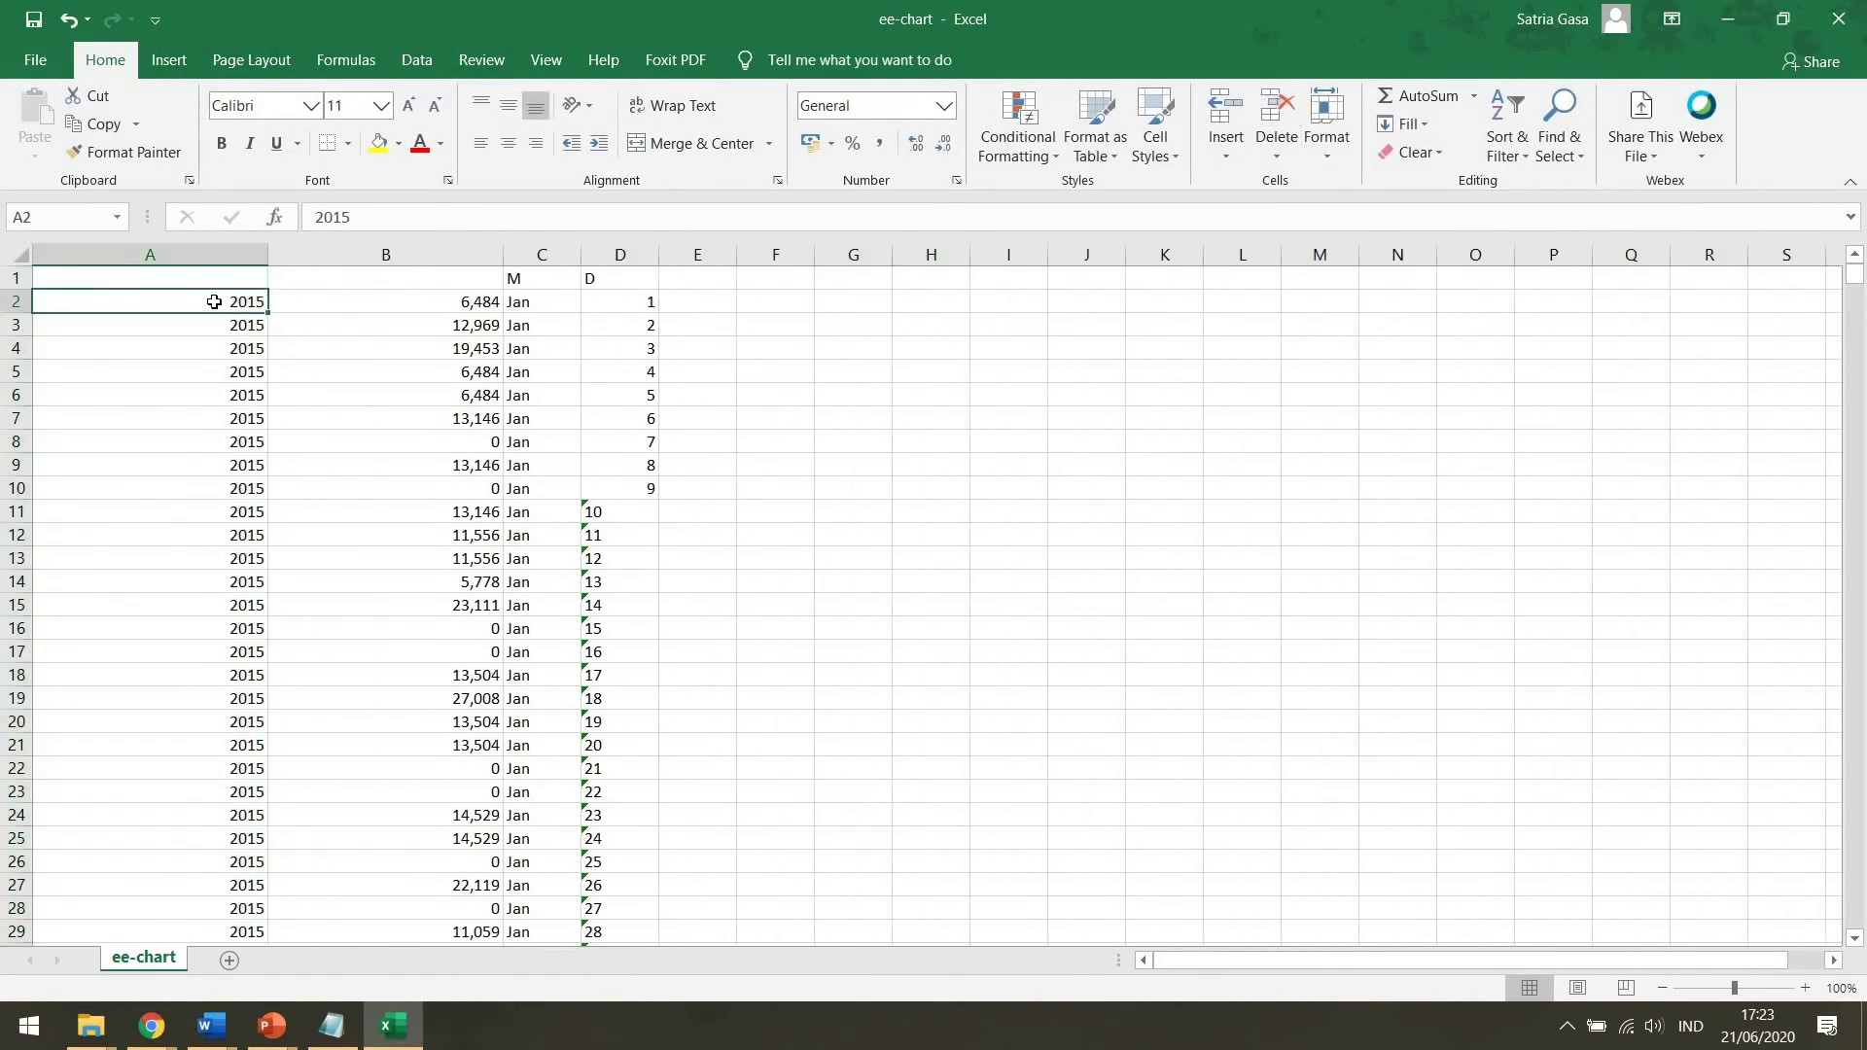
Enter the header "Y" above the year column in A1 and "hujan (mm)" above the precipitation column in B1.
{"action": "left_click", "coordinate": [223, 280]}
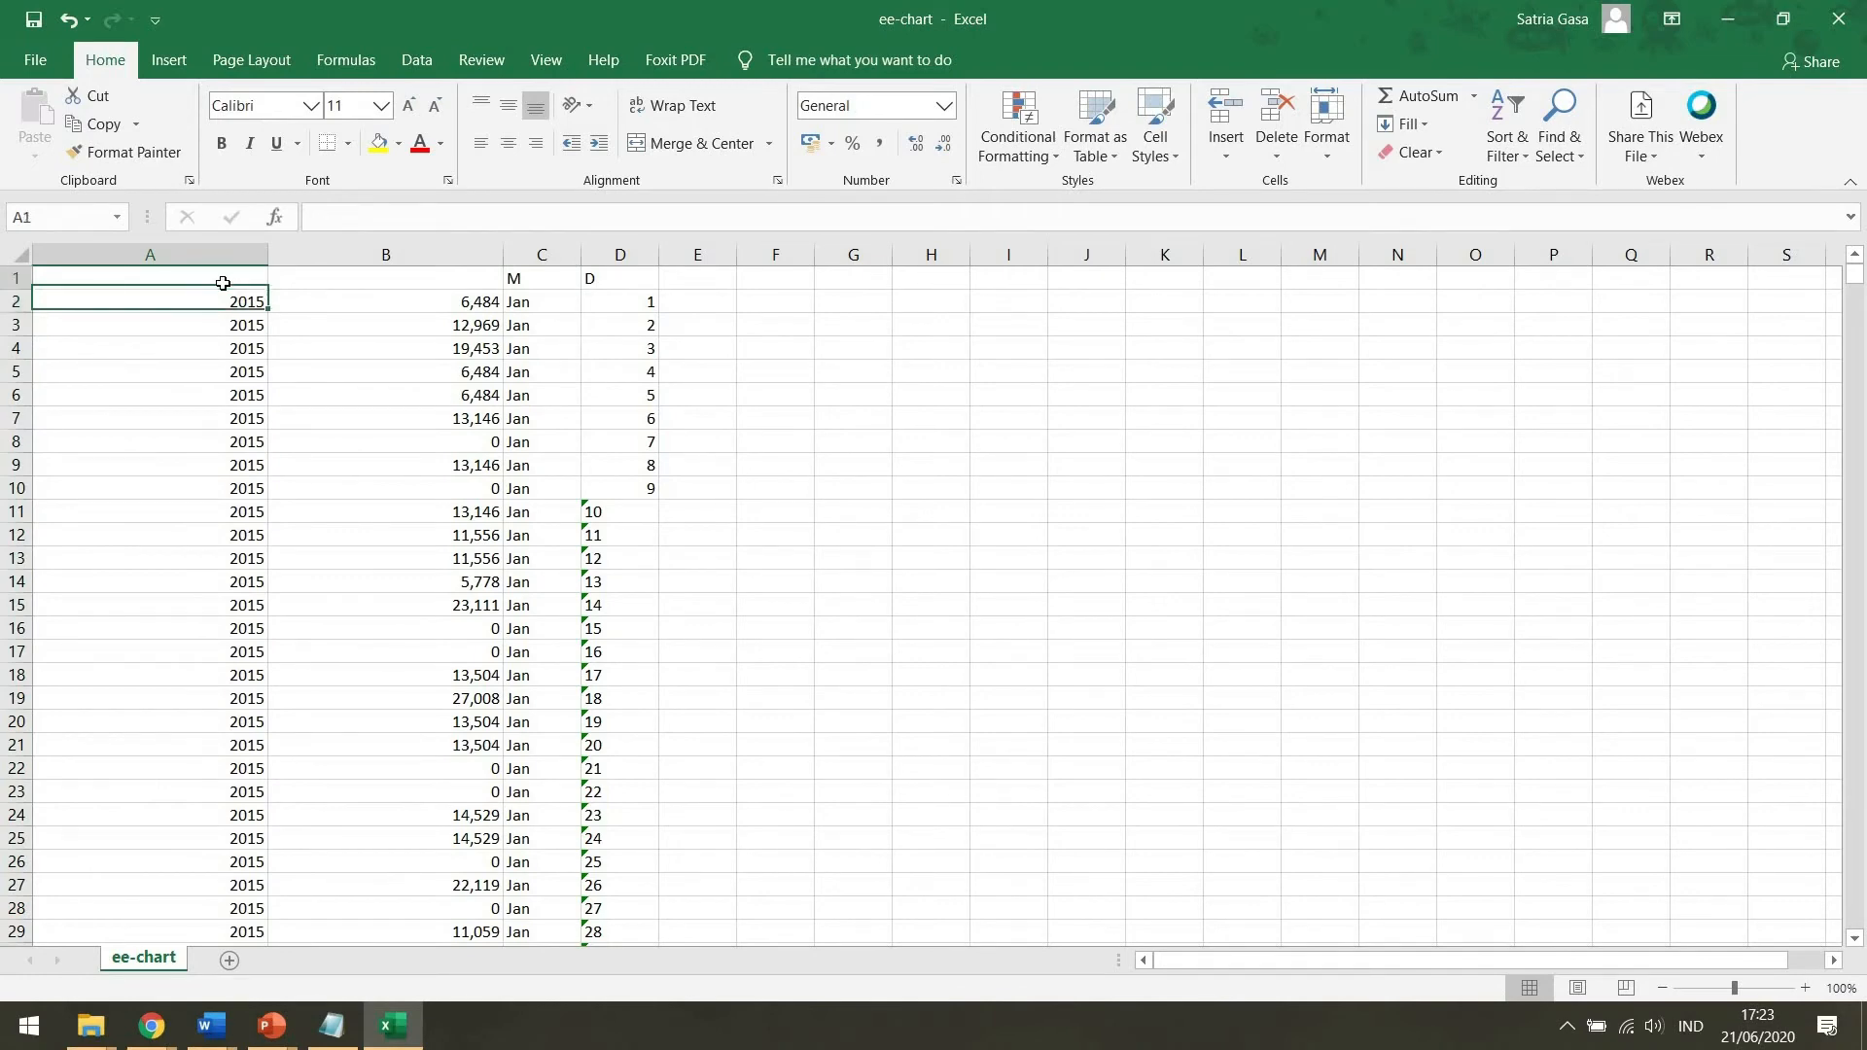
{"action": "type", "text": "Y"}
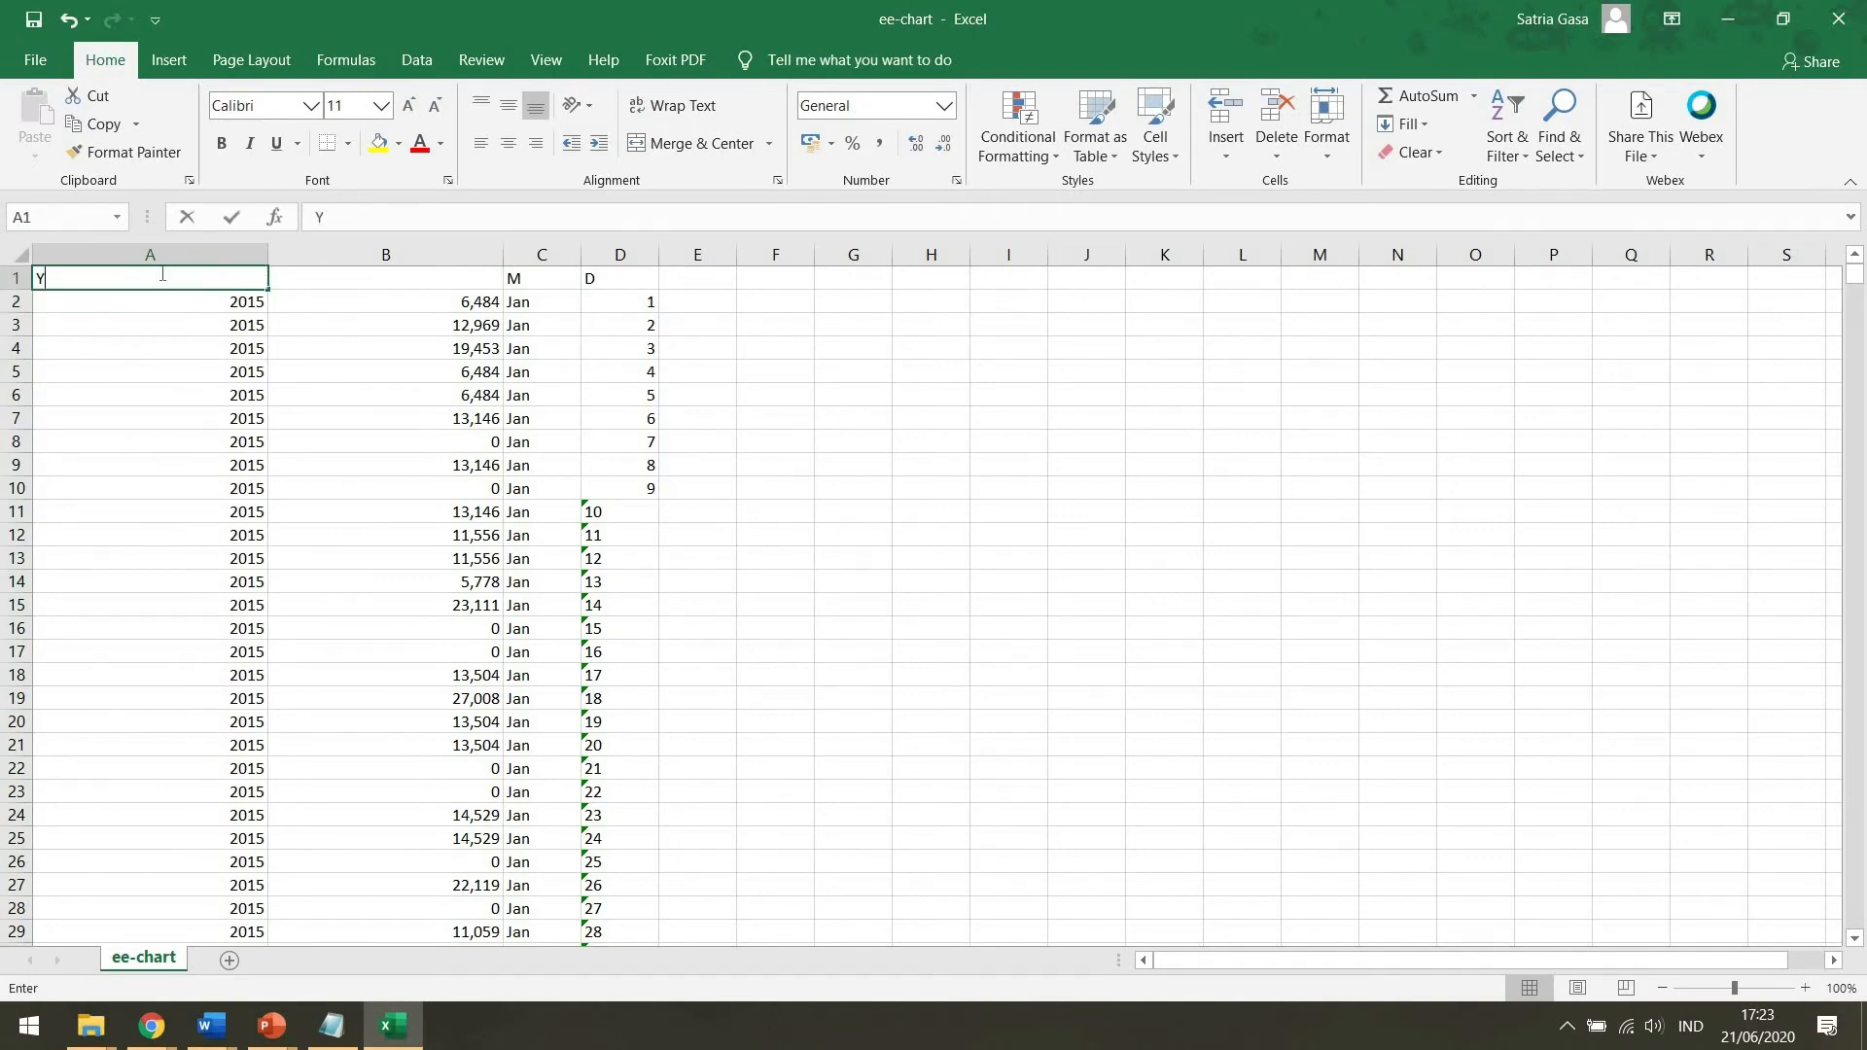
{"action": "left_click", "coordinate": [365, 287]}
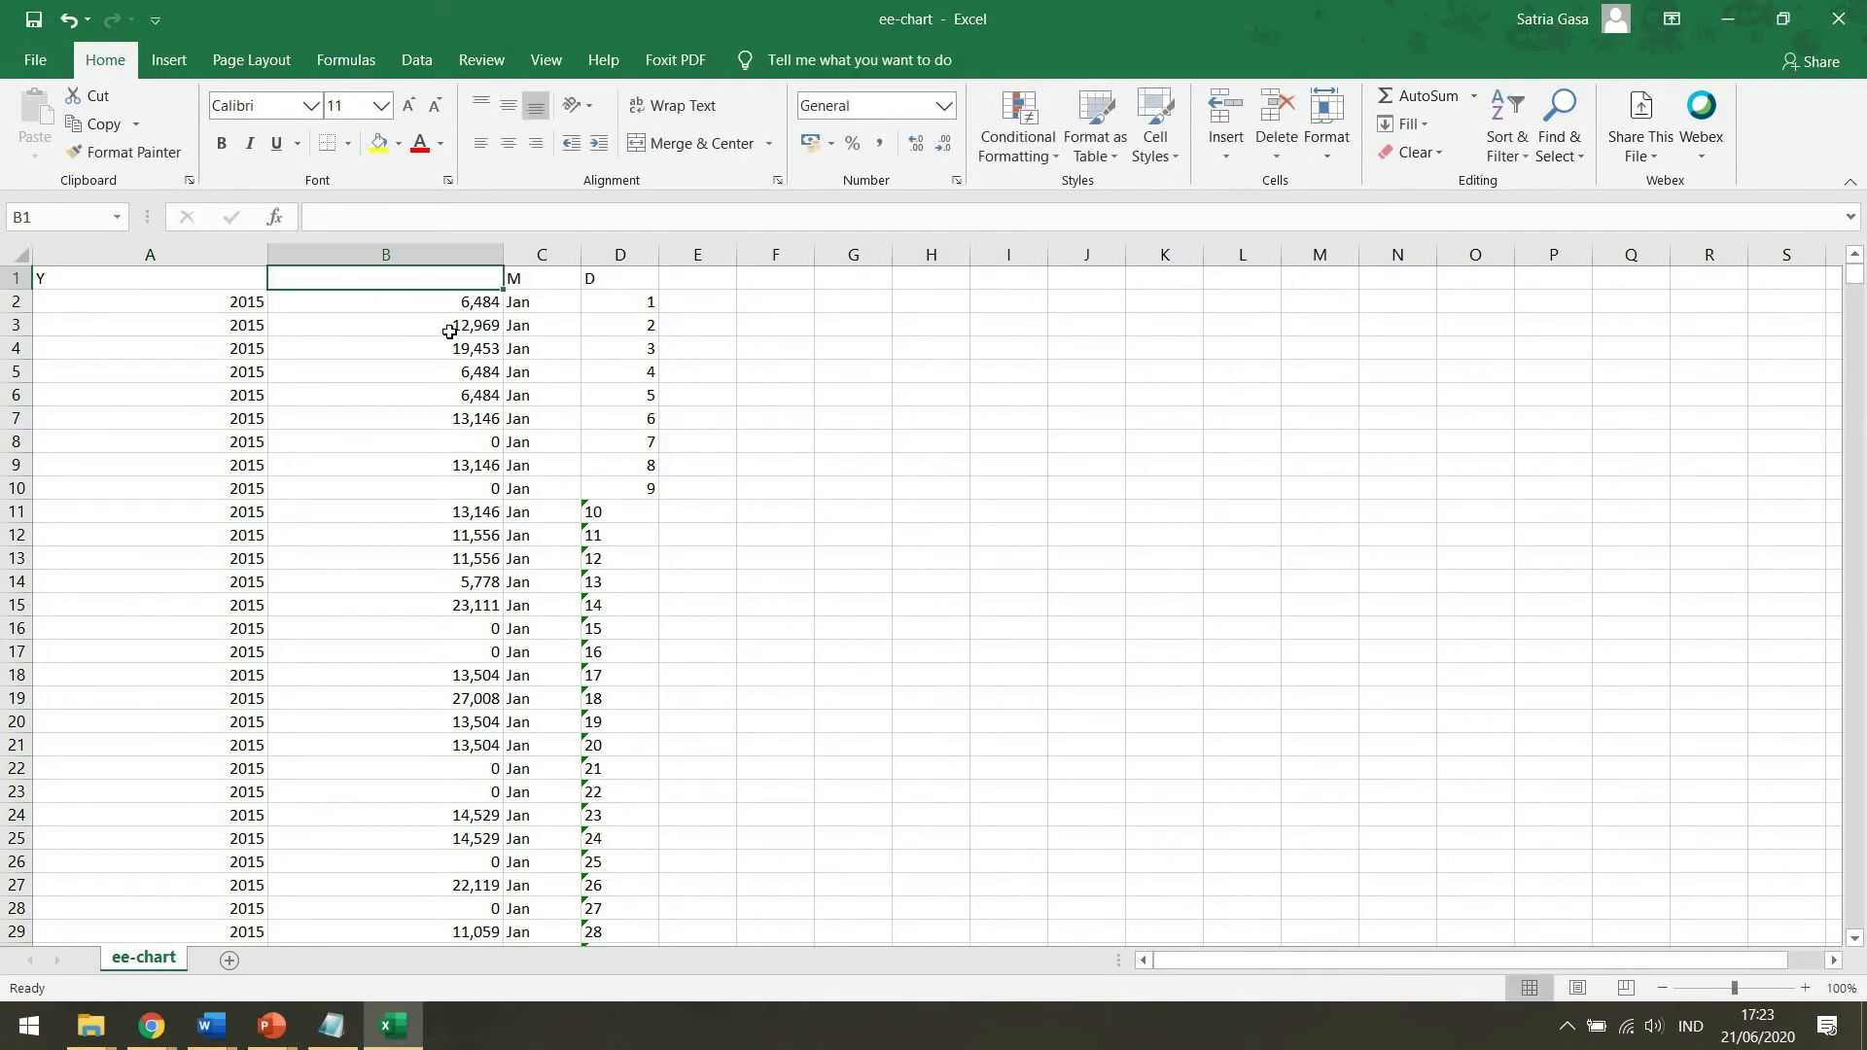
{"action": "type", "text": "hujan"}
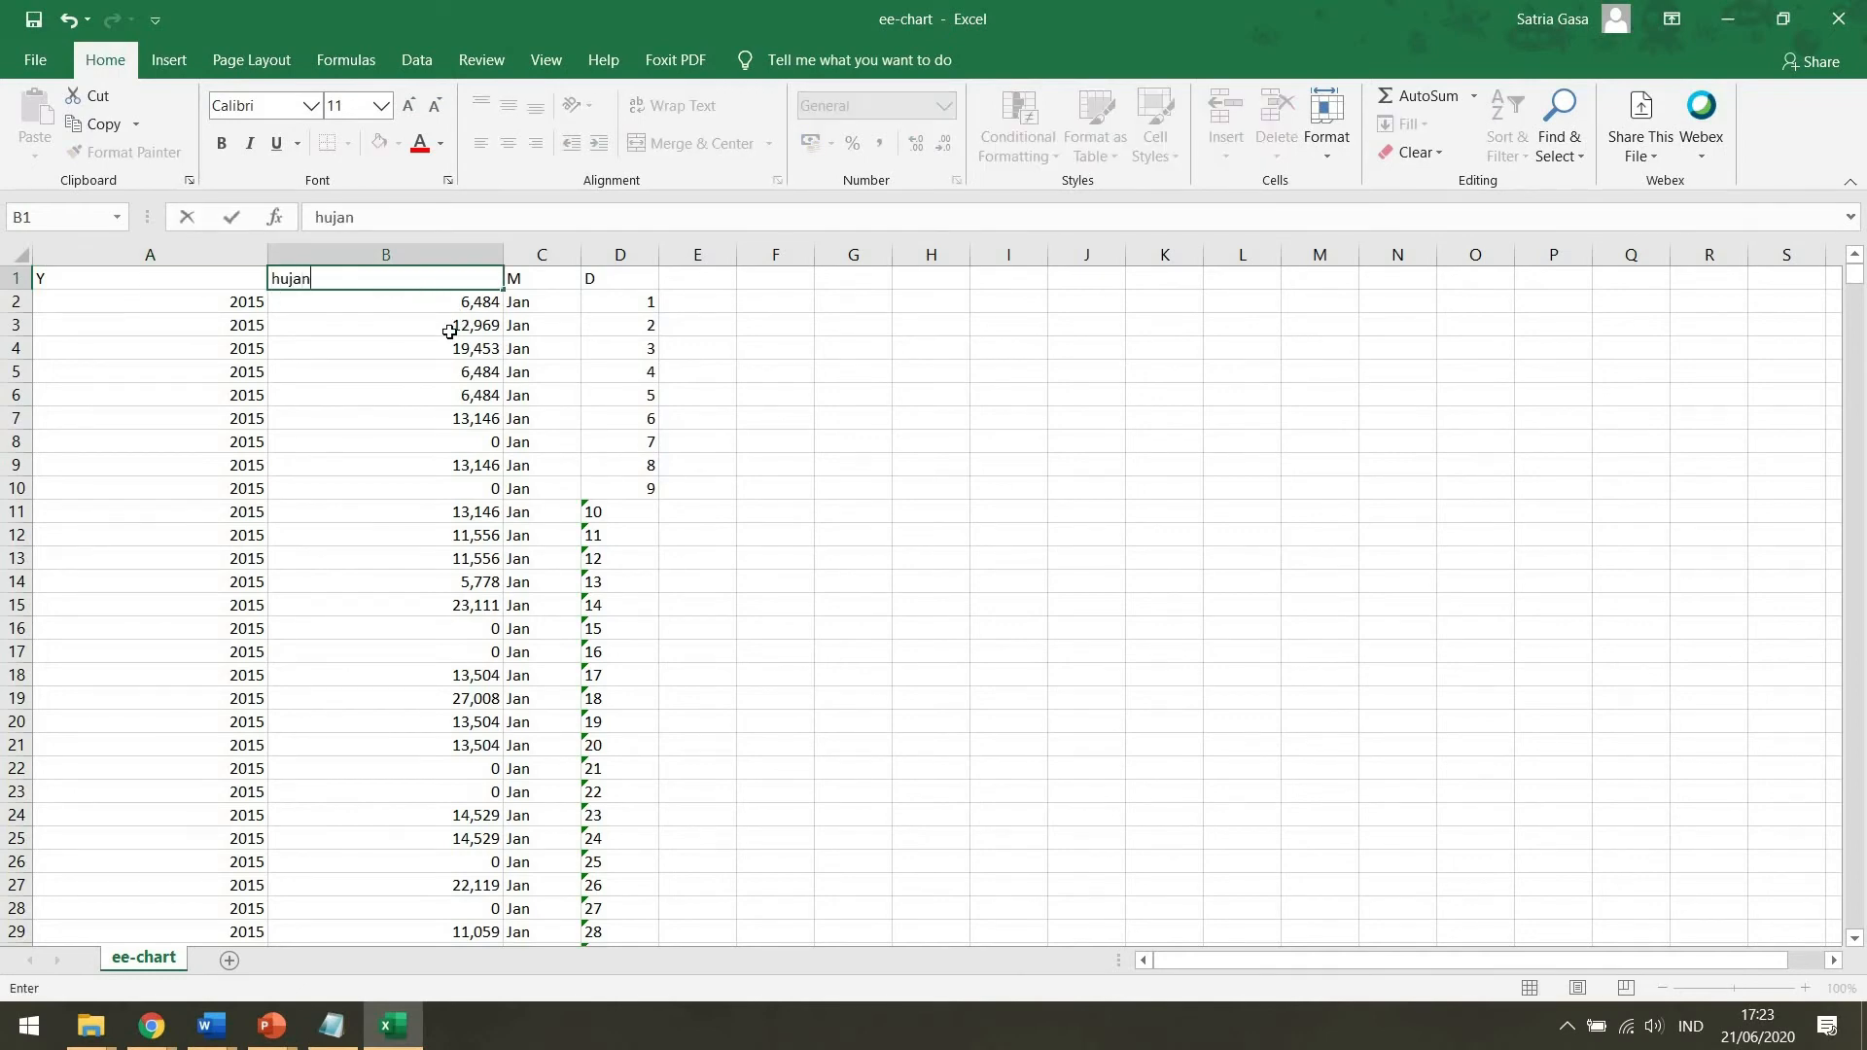
{"action": "type", "text": " (mm)"}
{"action": "left_click", "coordinate": [451, 333]}
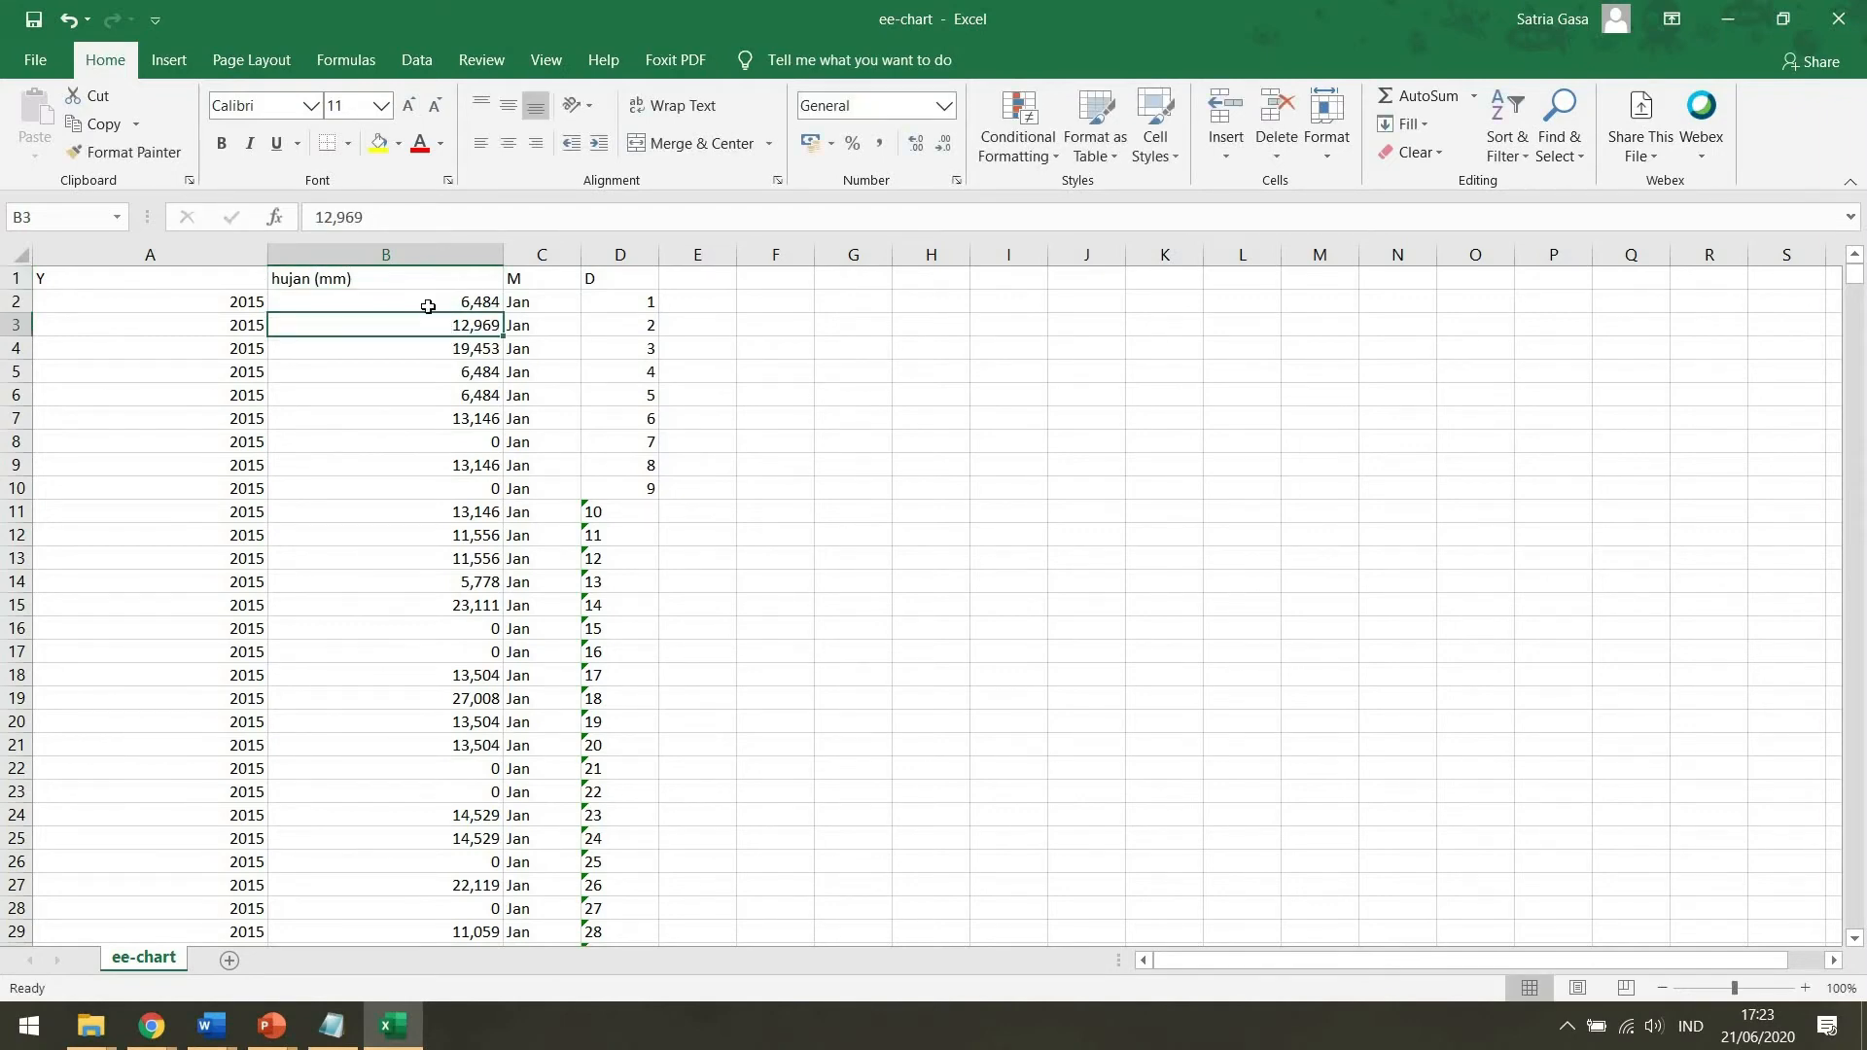
Move the whole "hujan (mm)" column from column B to column E, after the day column.
{"action": "left_click", "coordinate": [182, 296]}
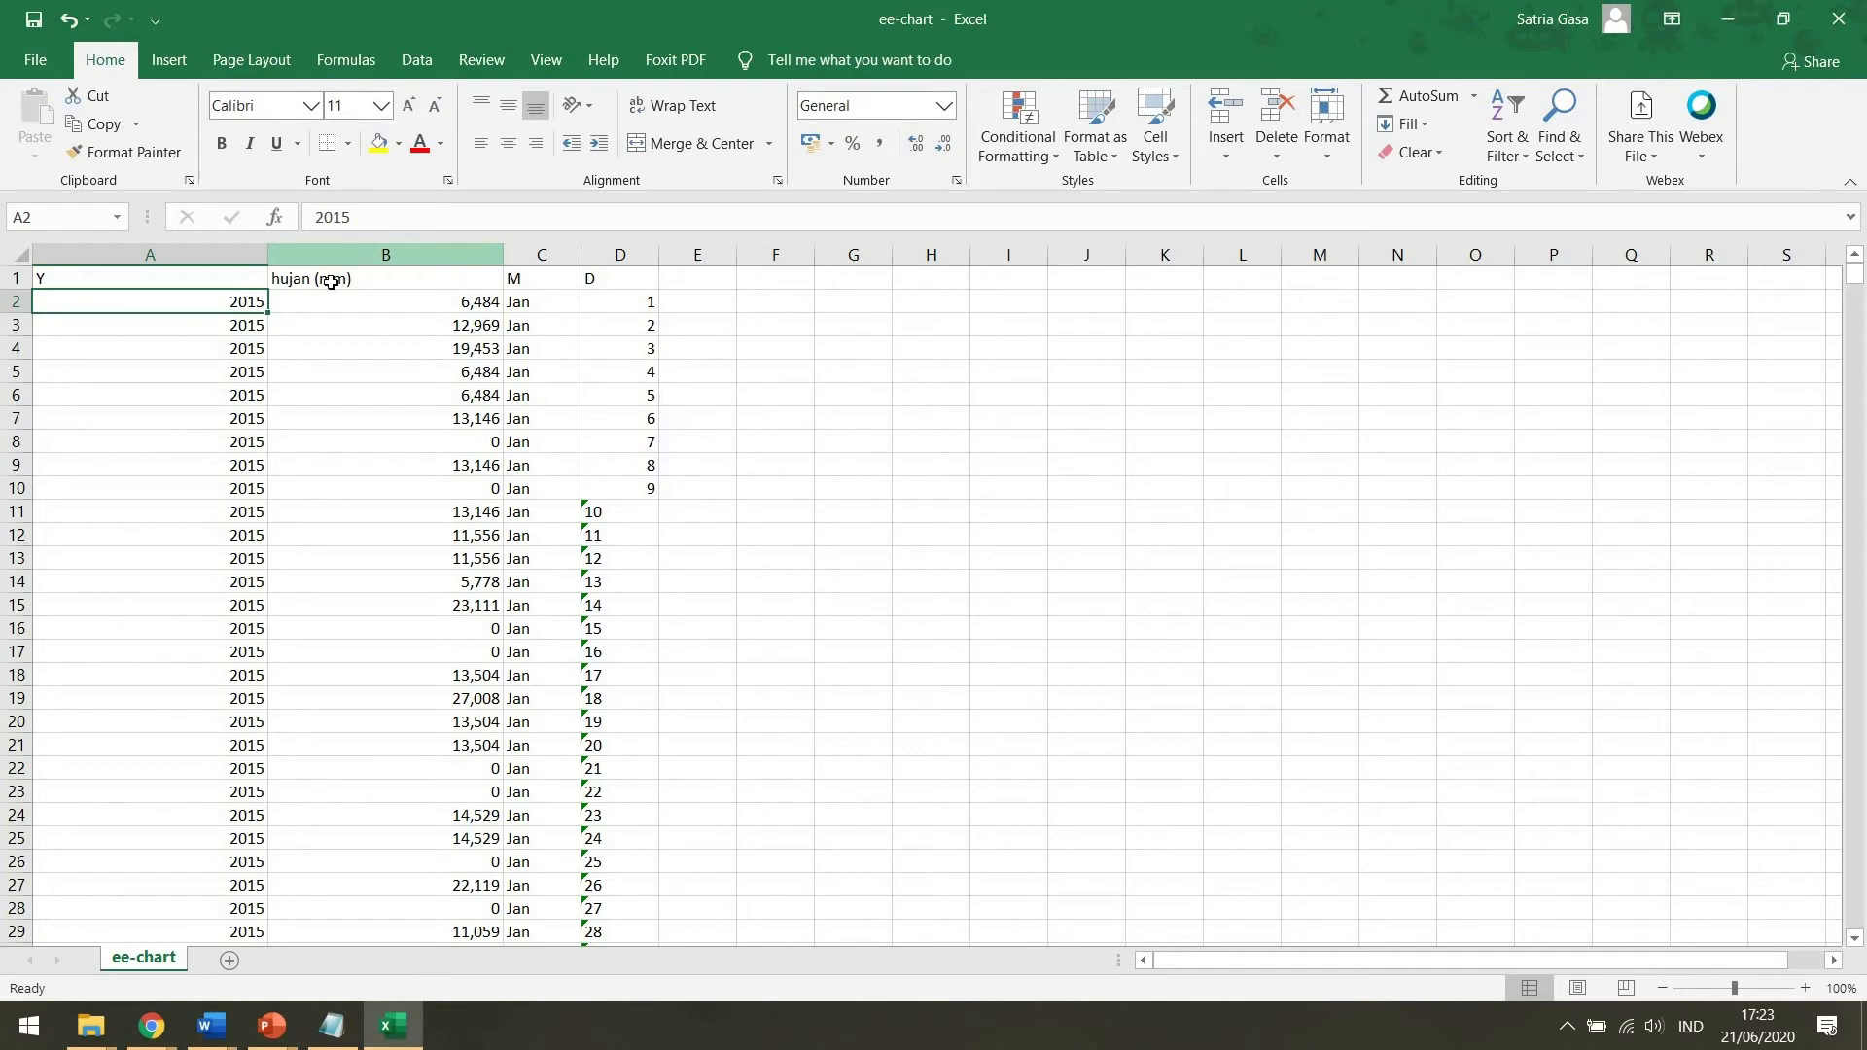
{"action": "left_click", "coordinate": [331, 281]}
{"action": "key", "text": "ctrl+shift+Down"}
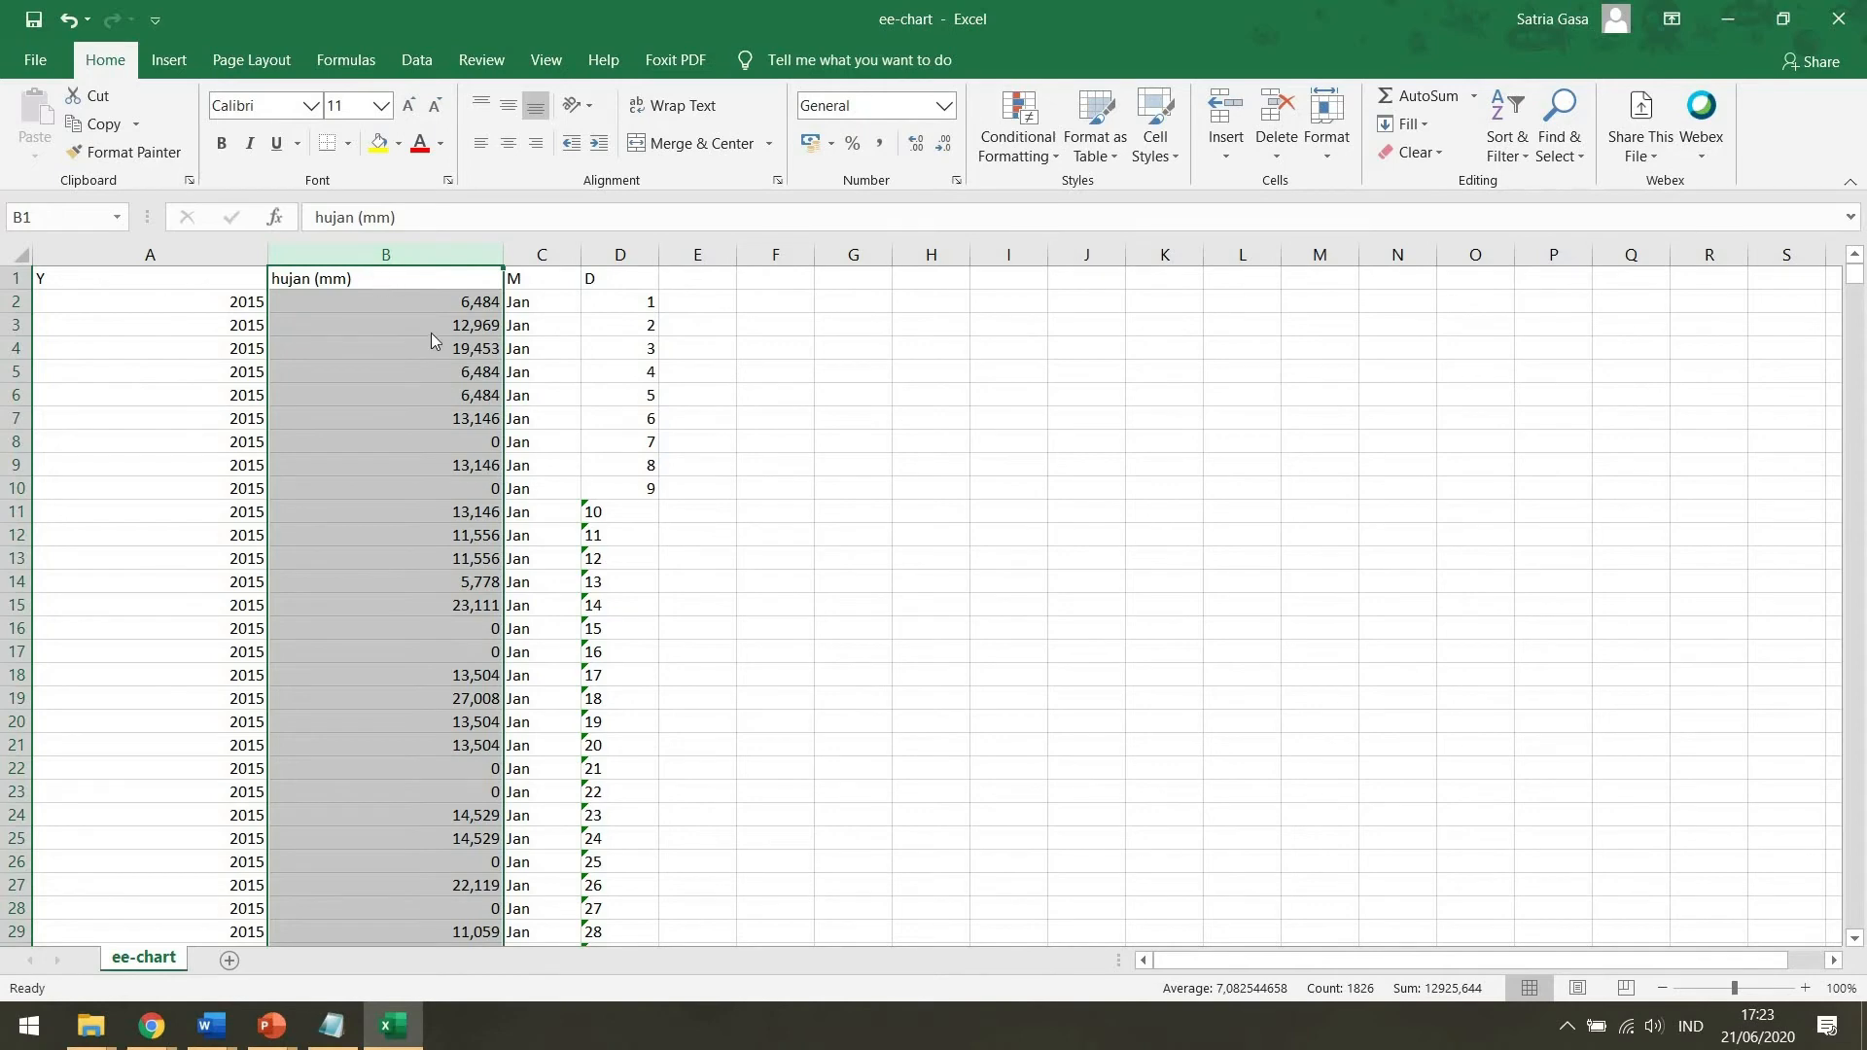
{"action": "right_click", "coordinate": [376, 277]}
{"action": "left_click", "coordinate": [435, 303]}
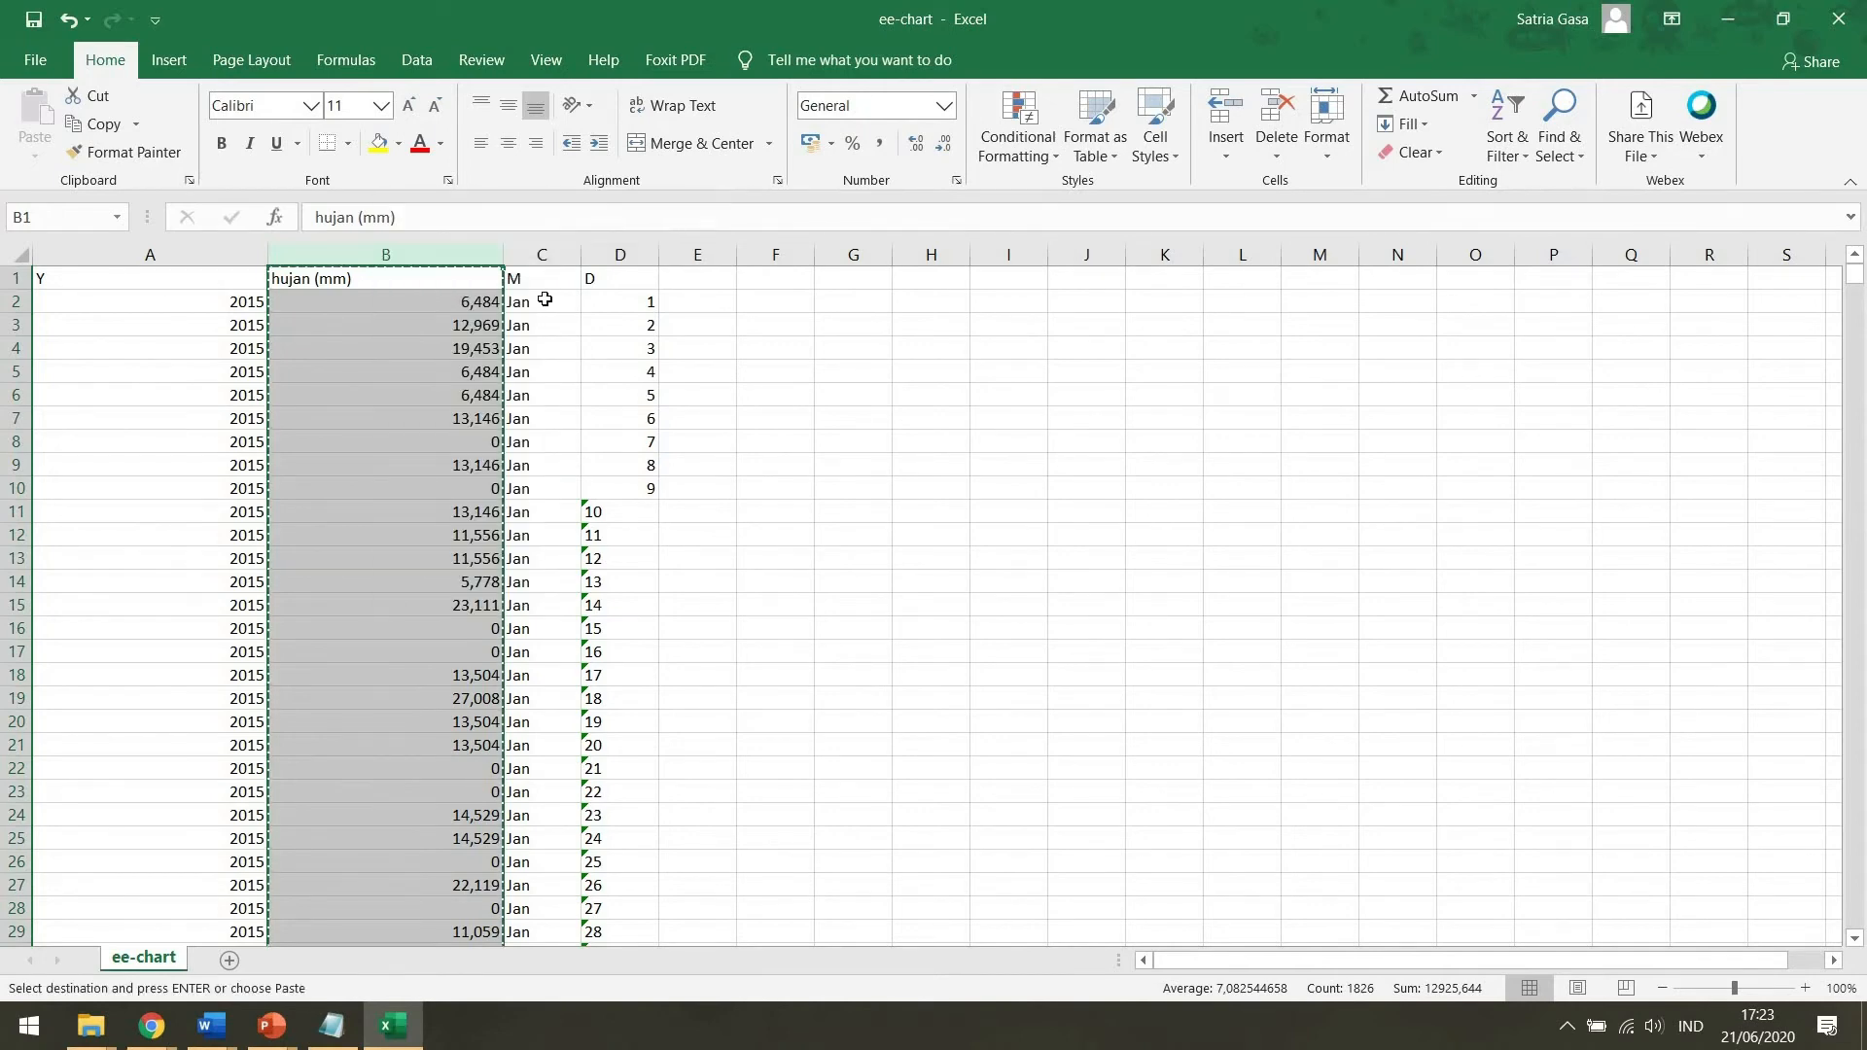
{"action": "left_click", "coordinate": [714, 282]}
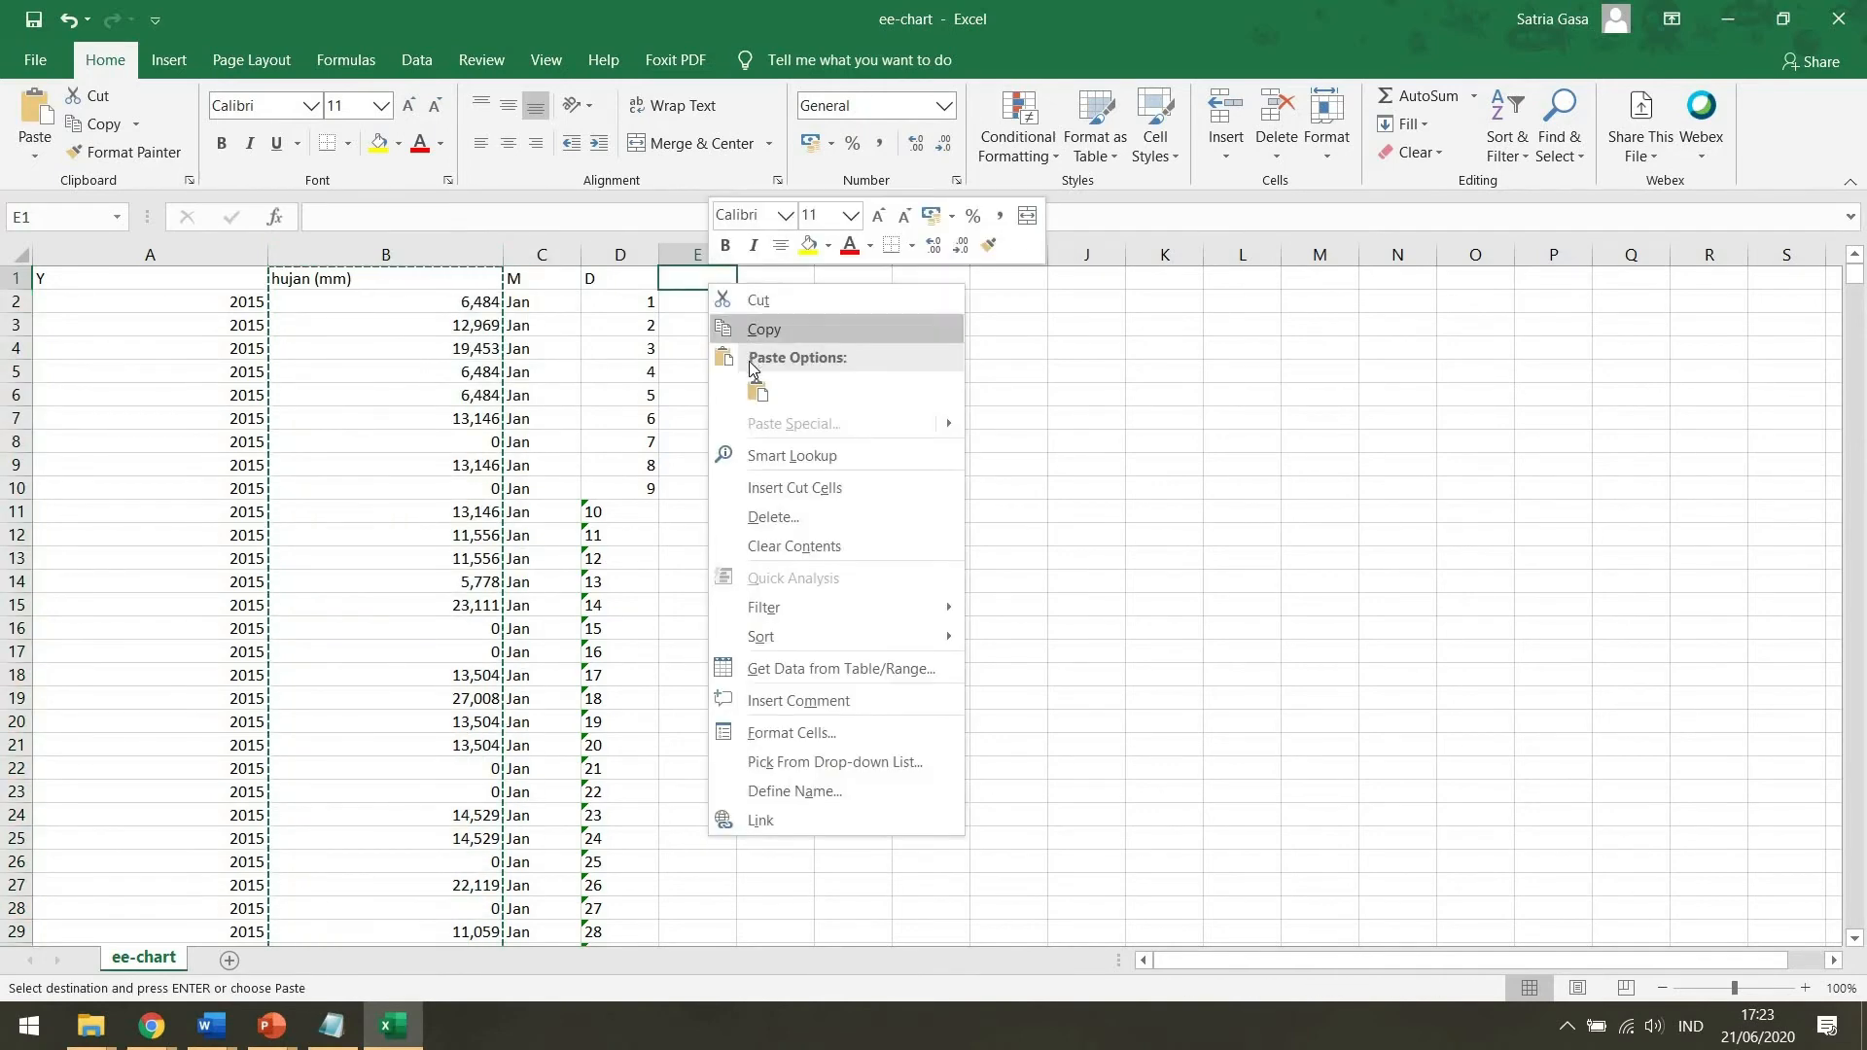
{"action": "left_click", "coordinate": [759, 389]}
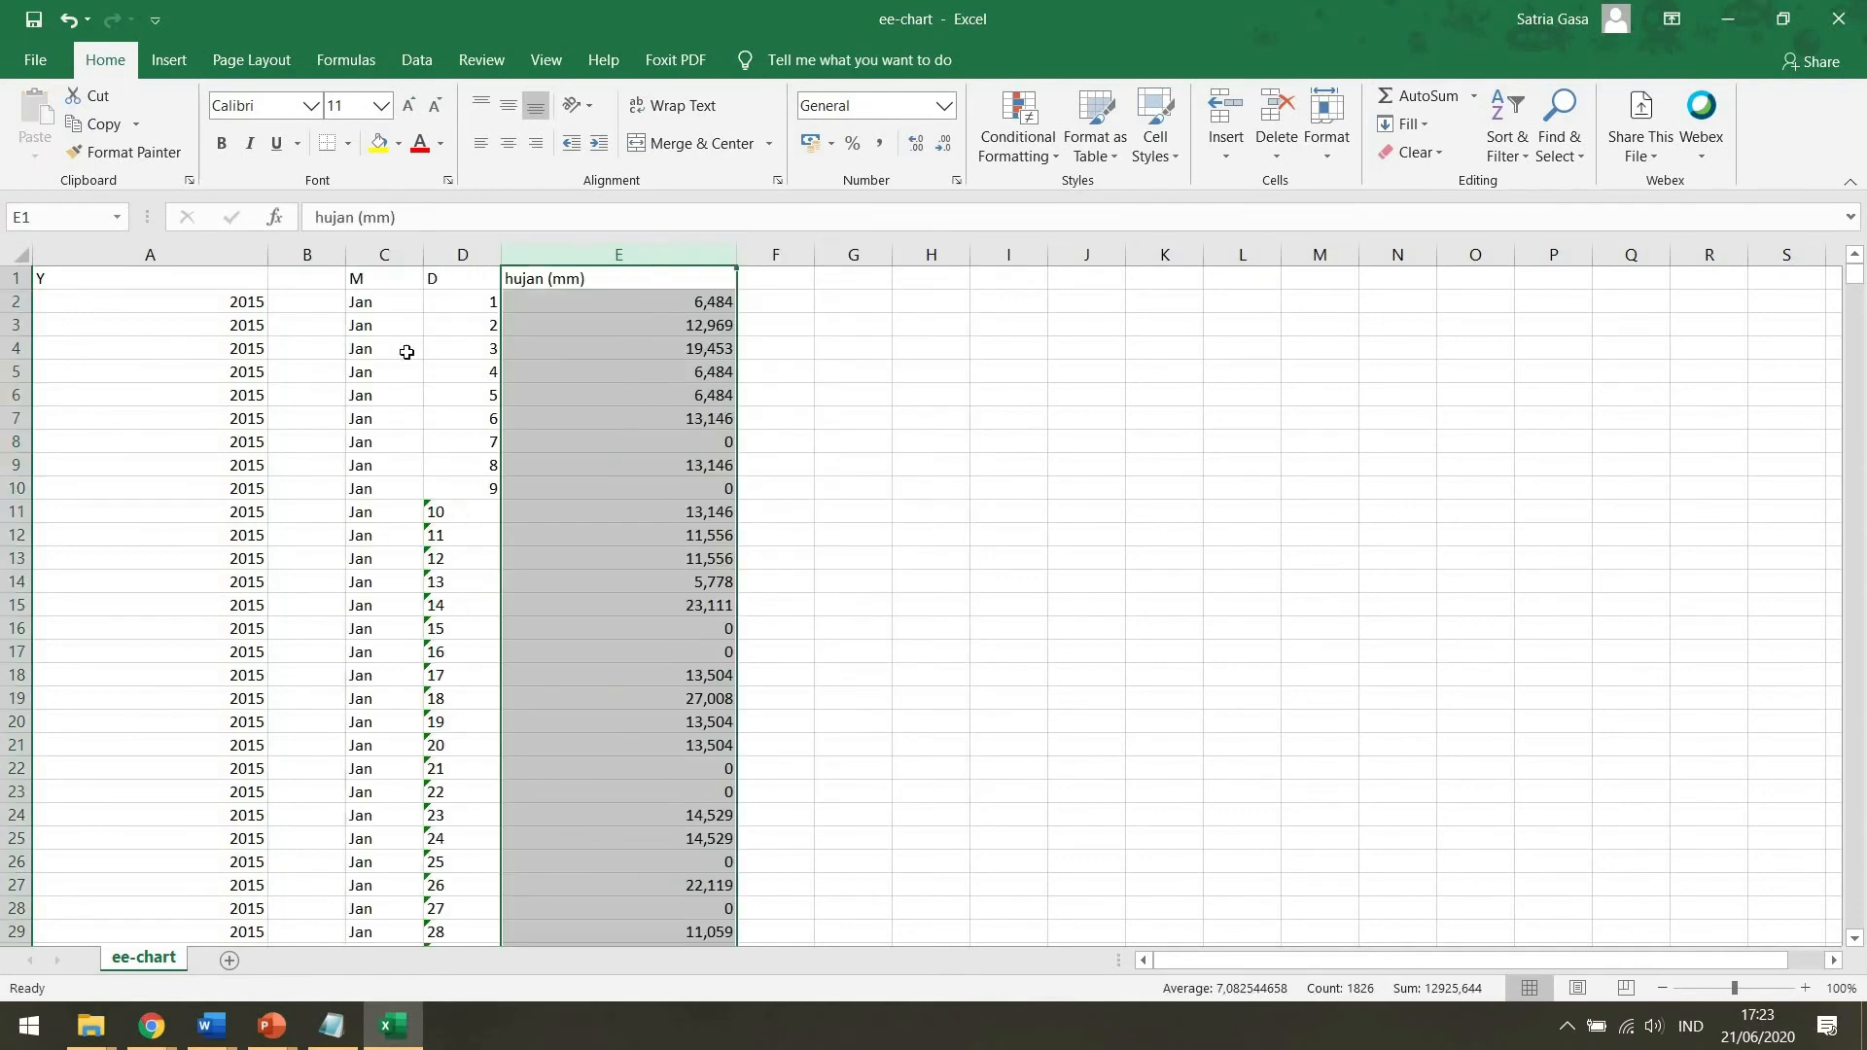
Delete the empty column B between the year and month columns, and narrow the year column A.
{"action": "left_click", "coordinate": [322, 255]}
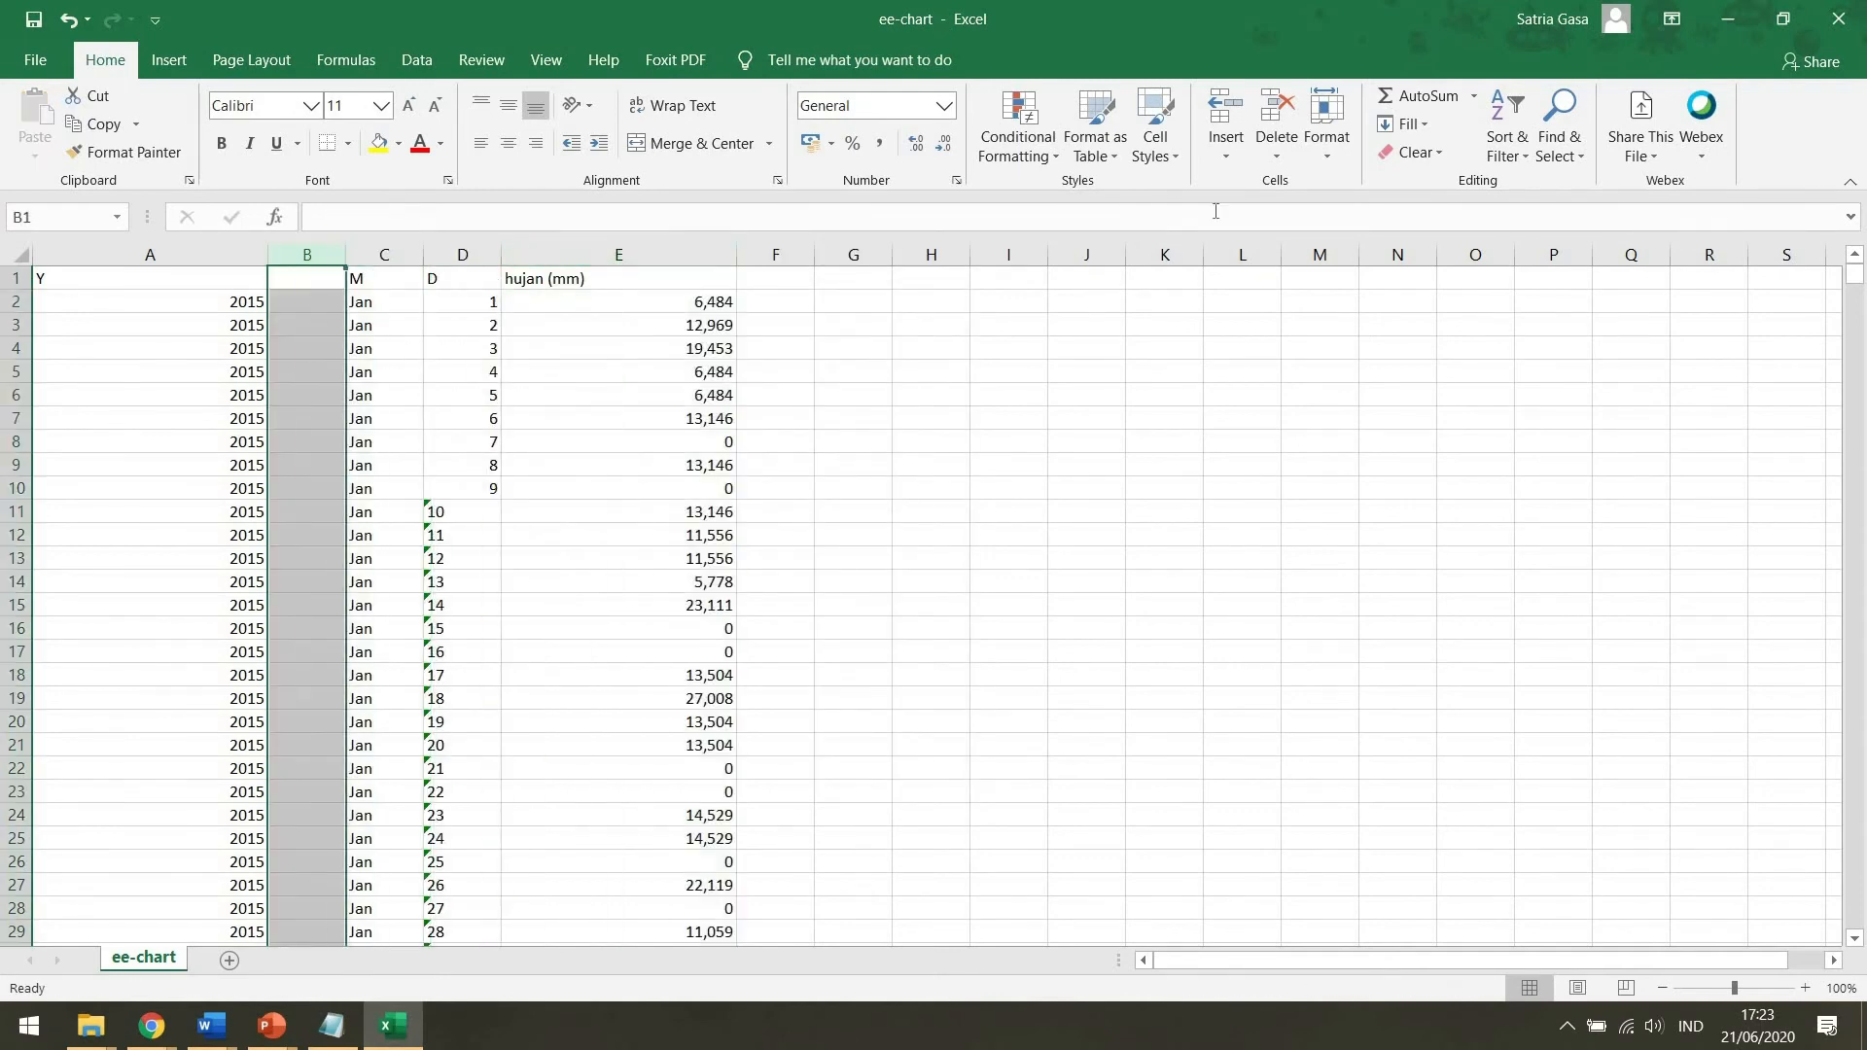
{"action": "left_click", "coordinate": [1276, 112]}
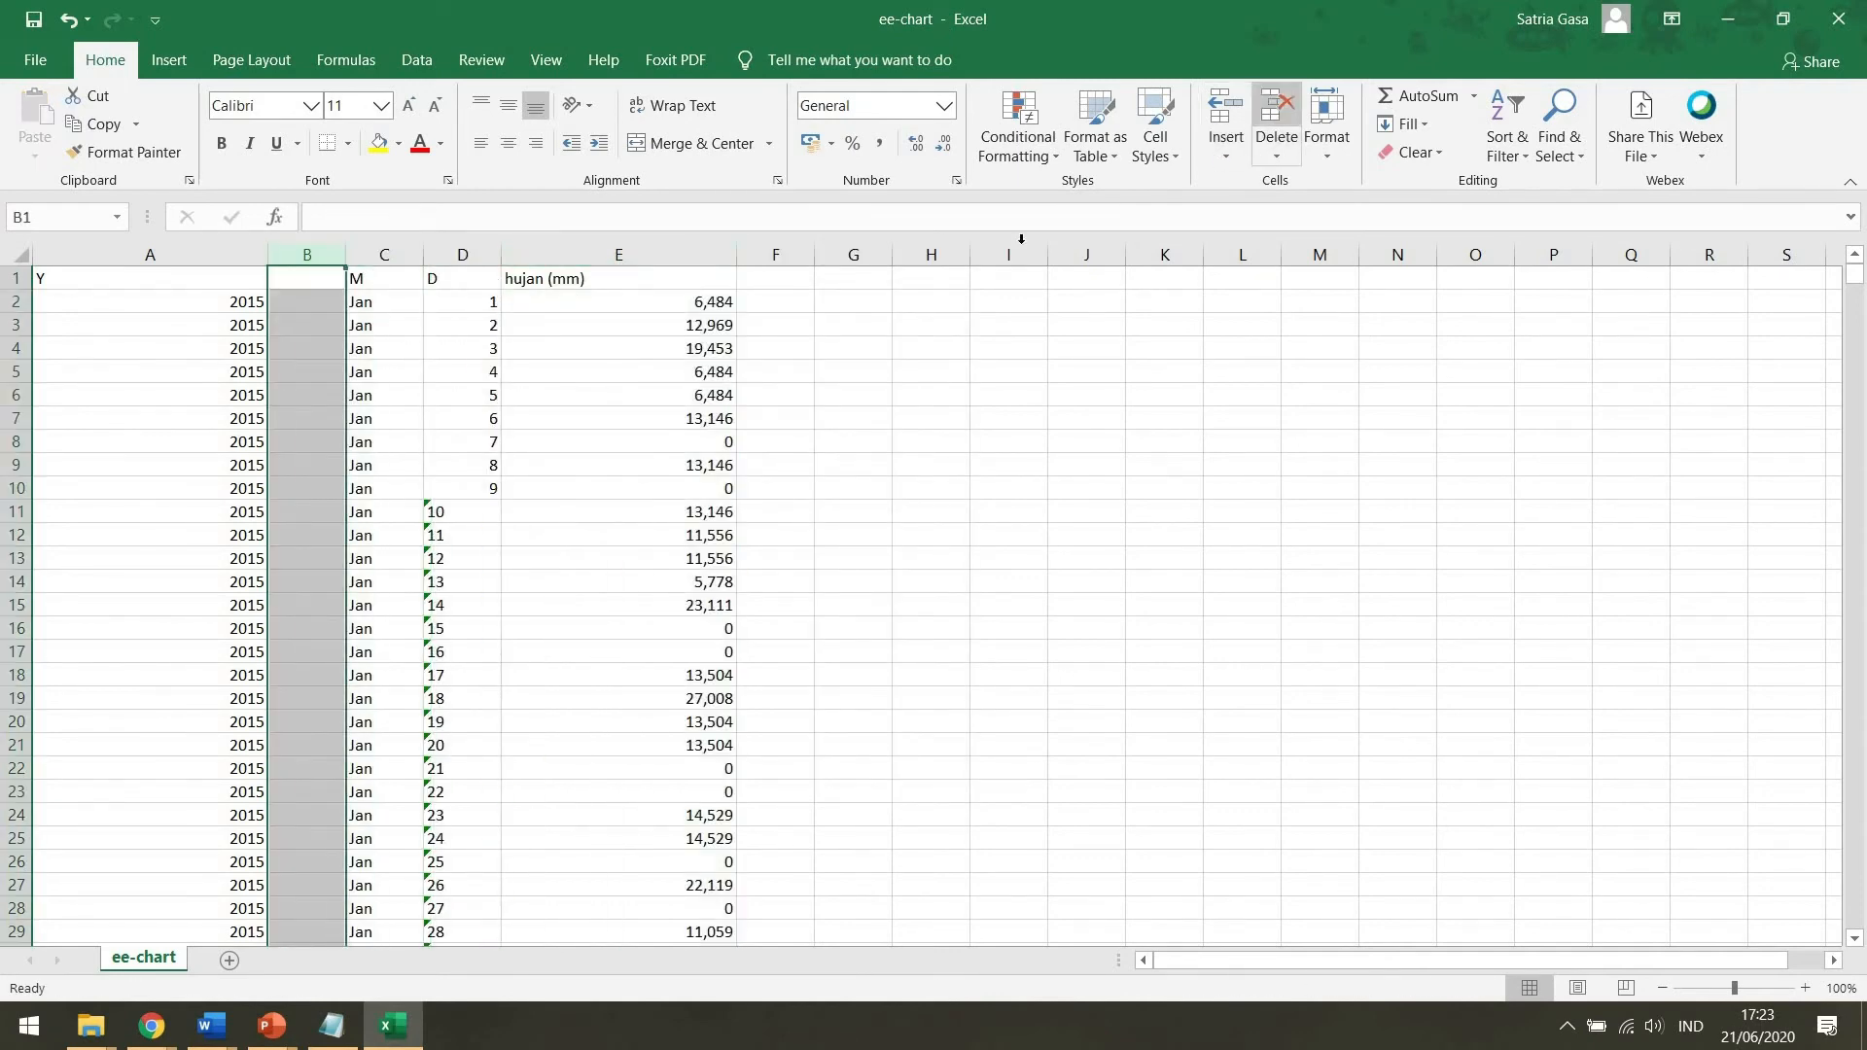
{"action": "left_click", "coordinate": [212, 286]}
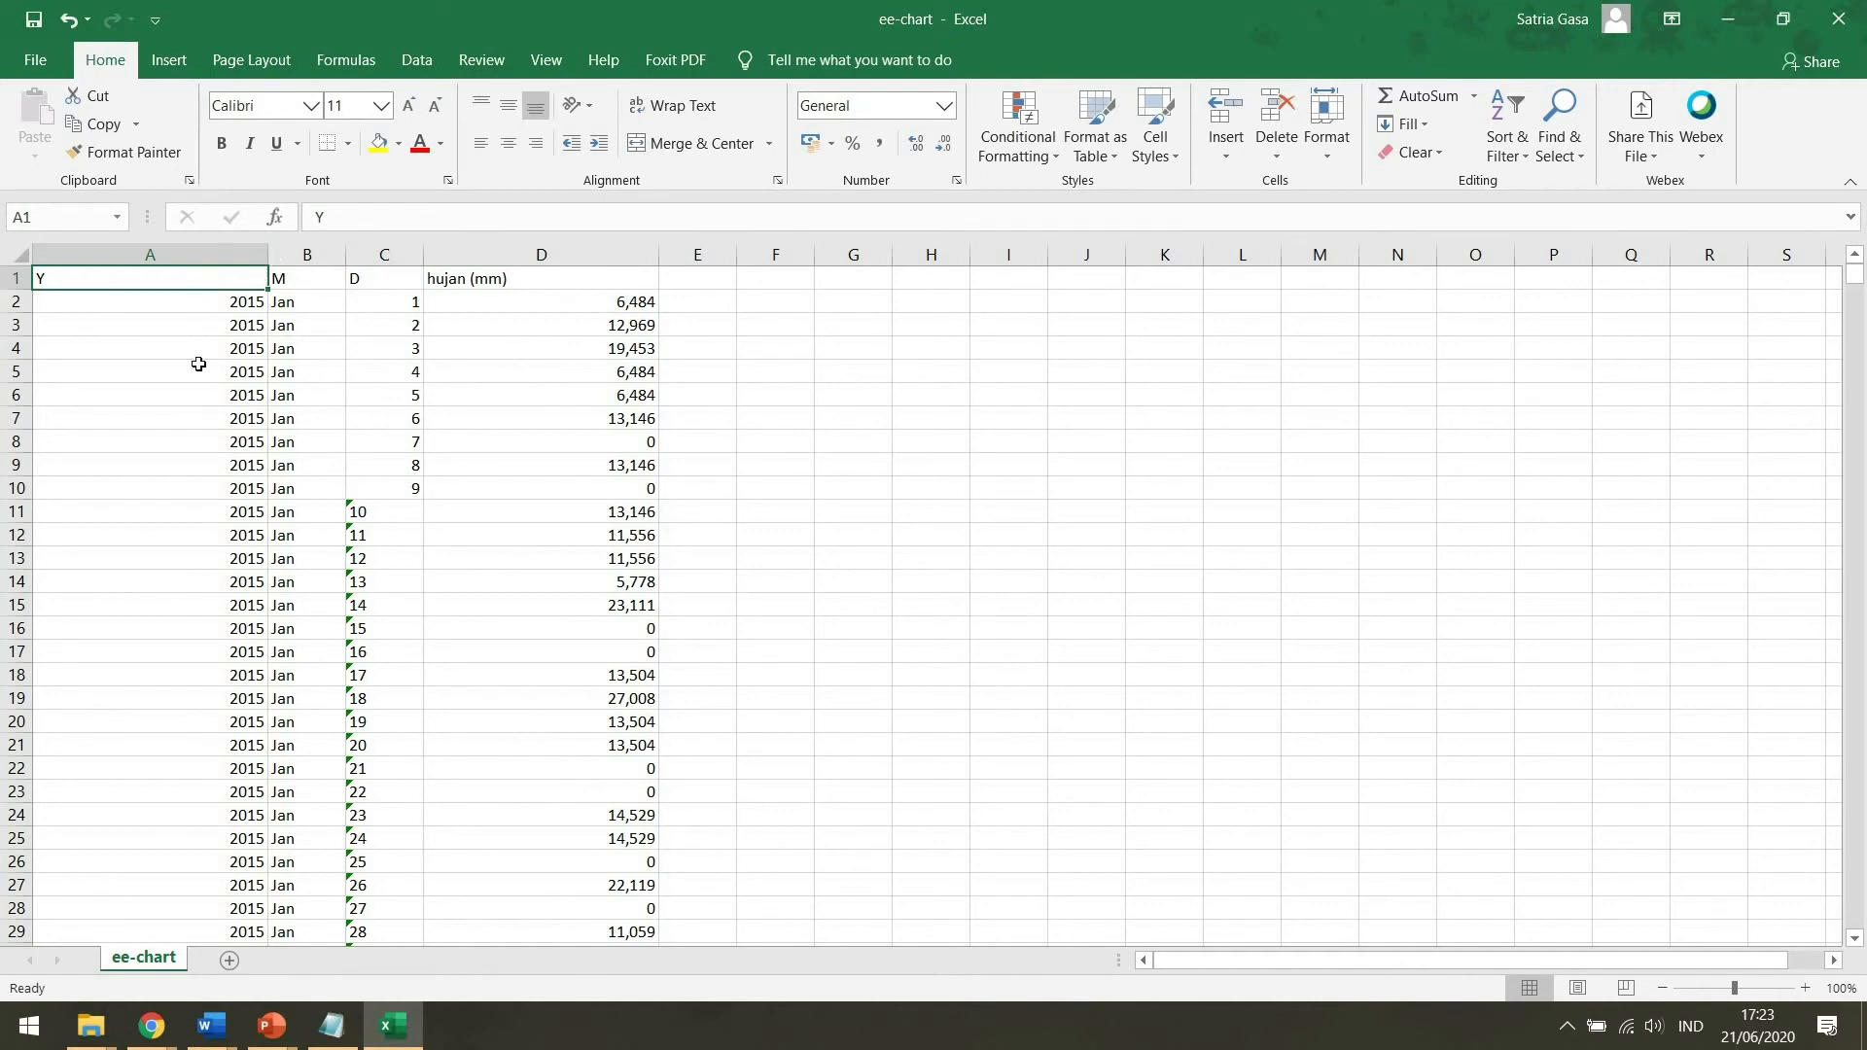
{"action": "left_click_drag", "start_coordinate": [80, 256], "coordinate": [94, 256]}
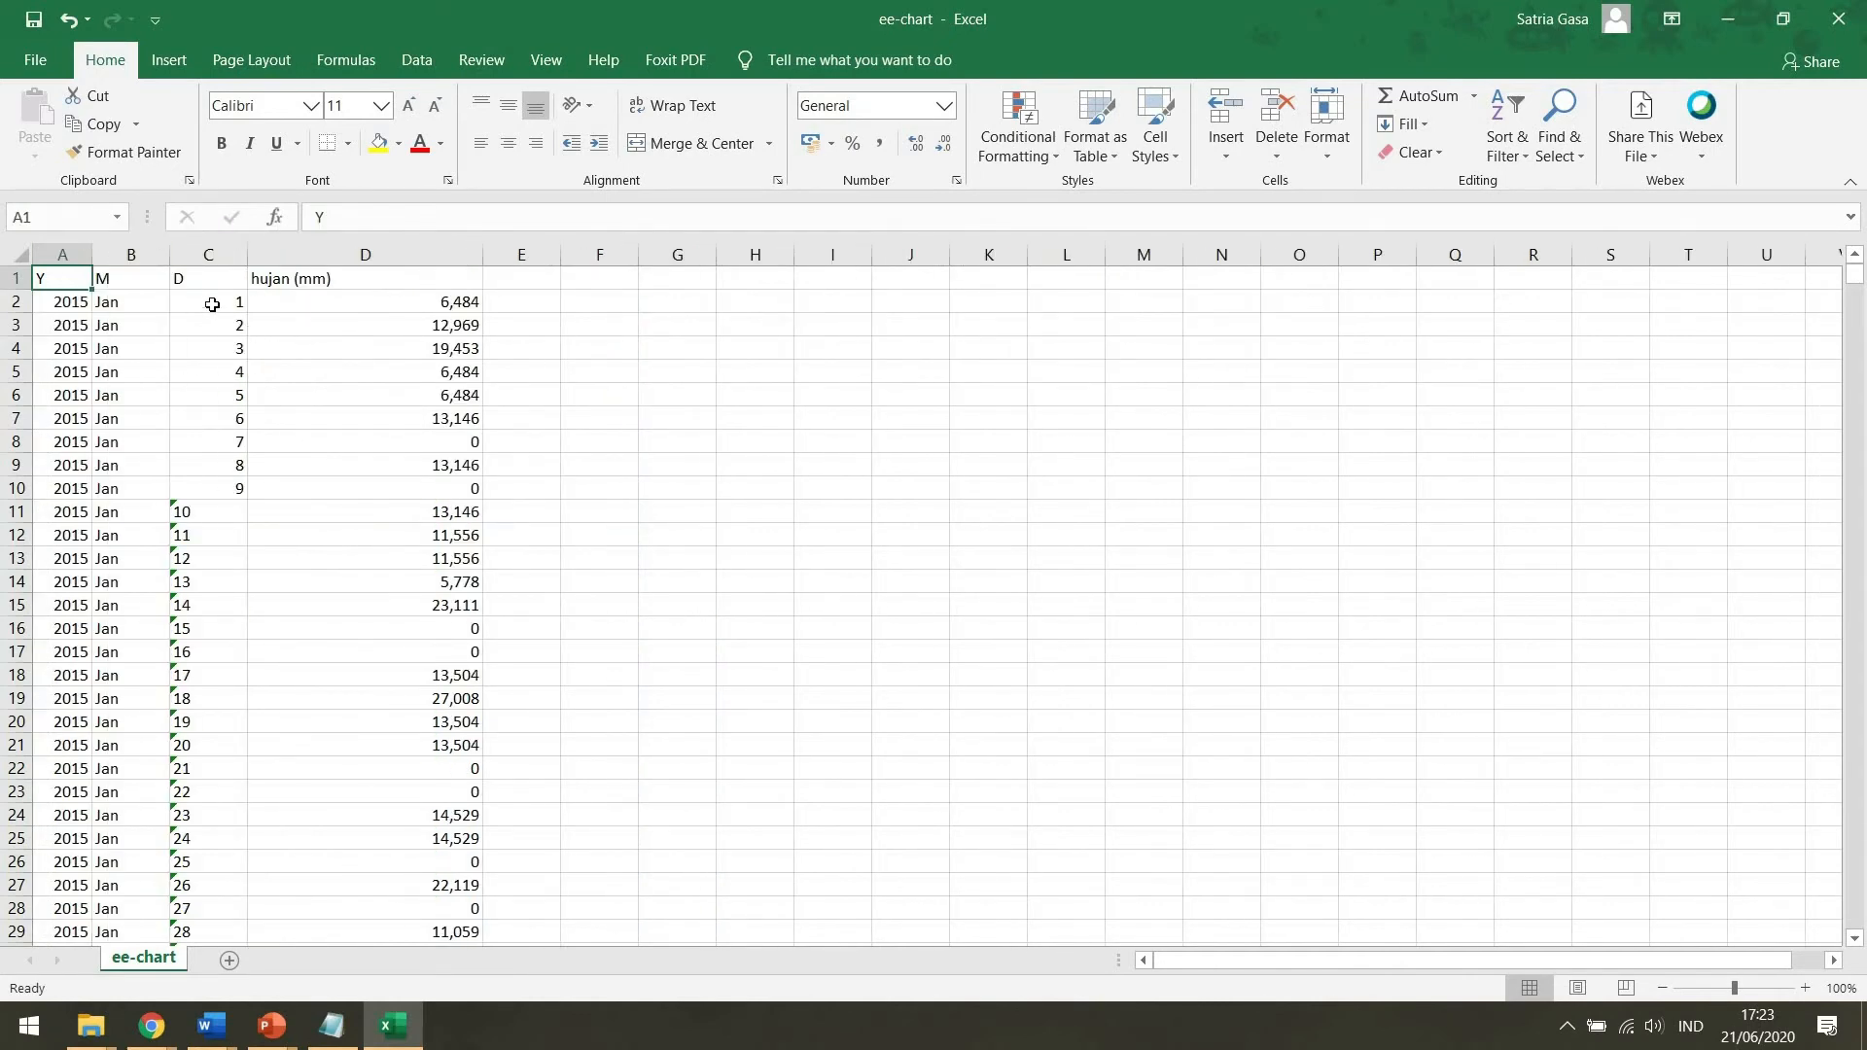
{"action": "left_click", "coordinate": [212, 305]}
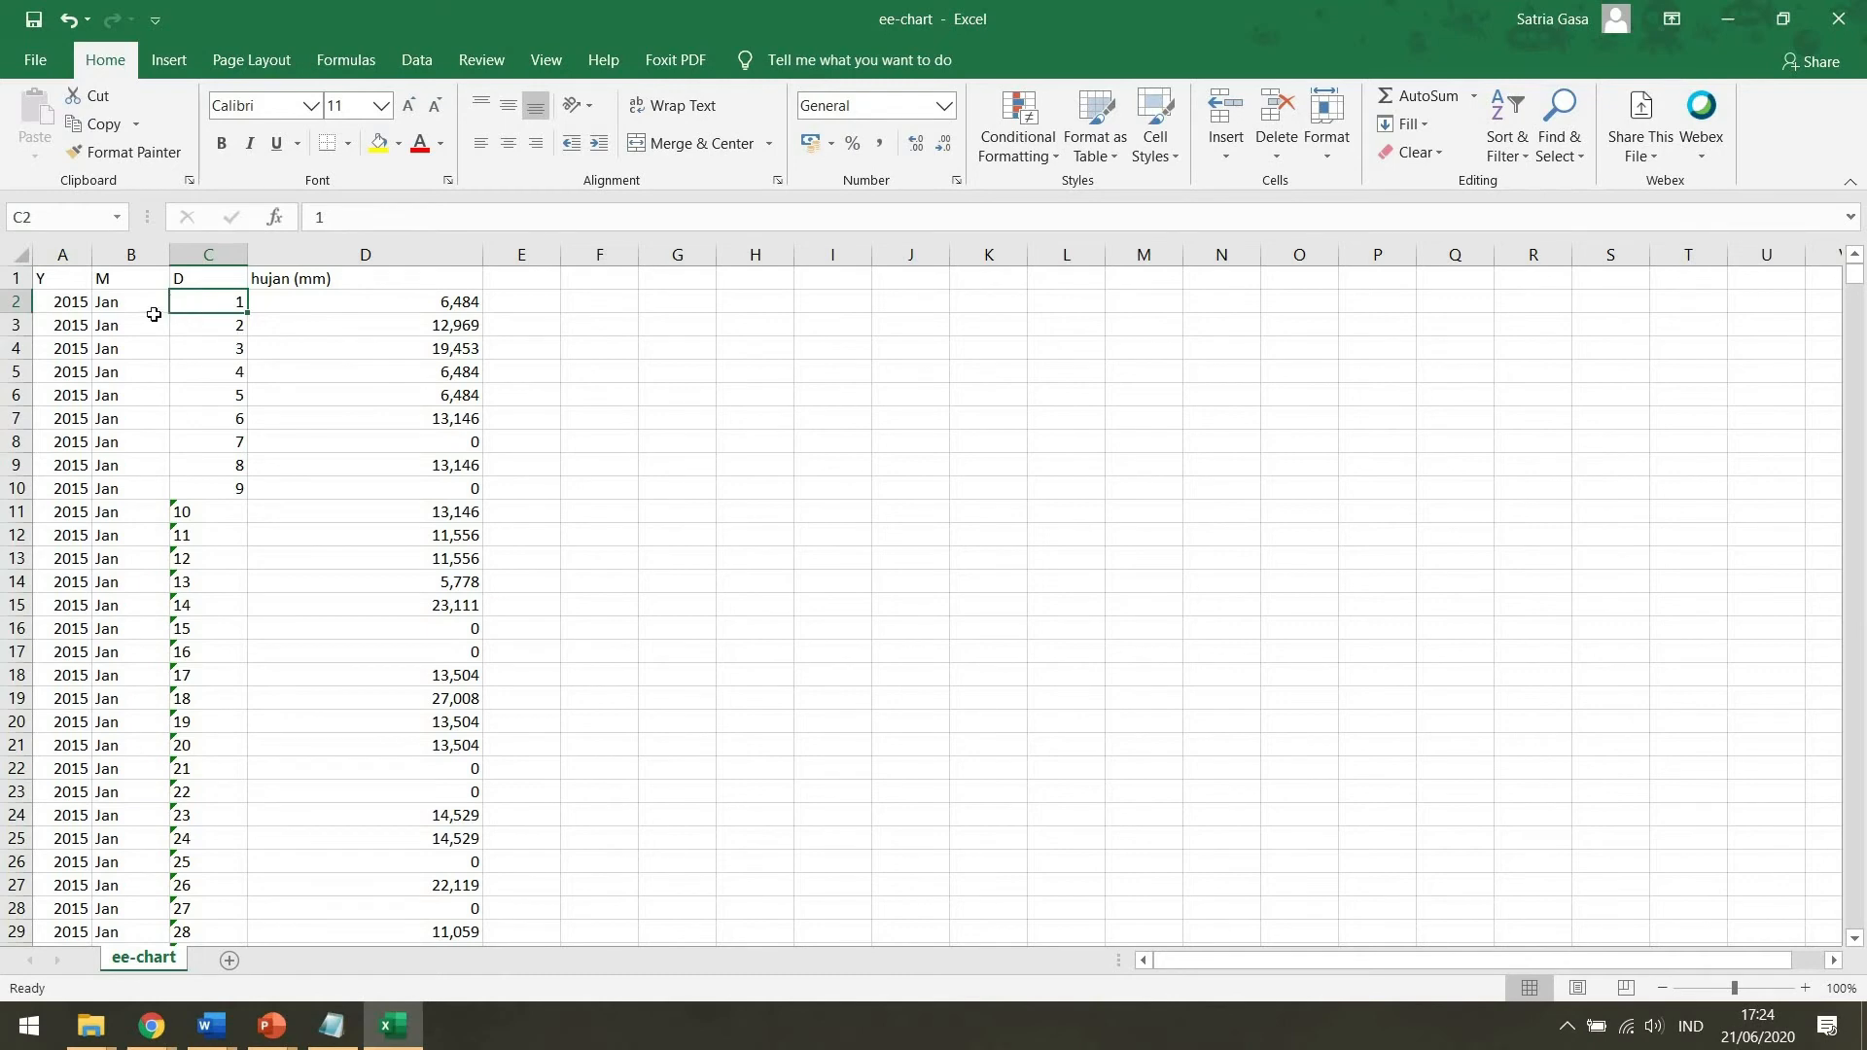
Insert a blank column before the "hujan (mm)" column and give it the header "D M".
{"action": "left_click", "coordinate": [299, 260]}
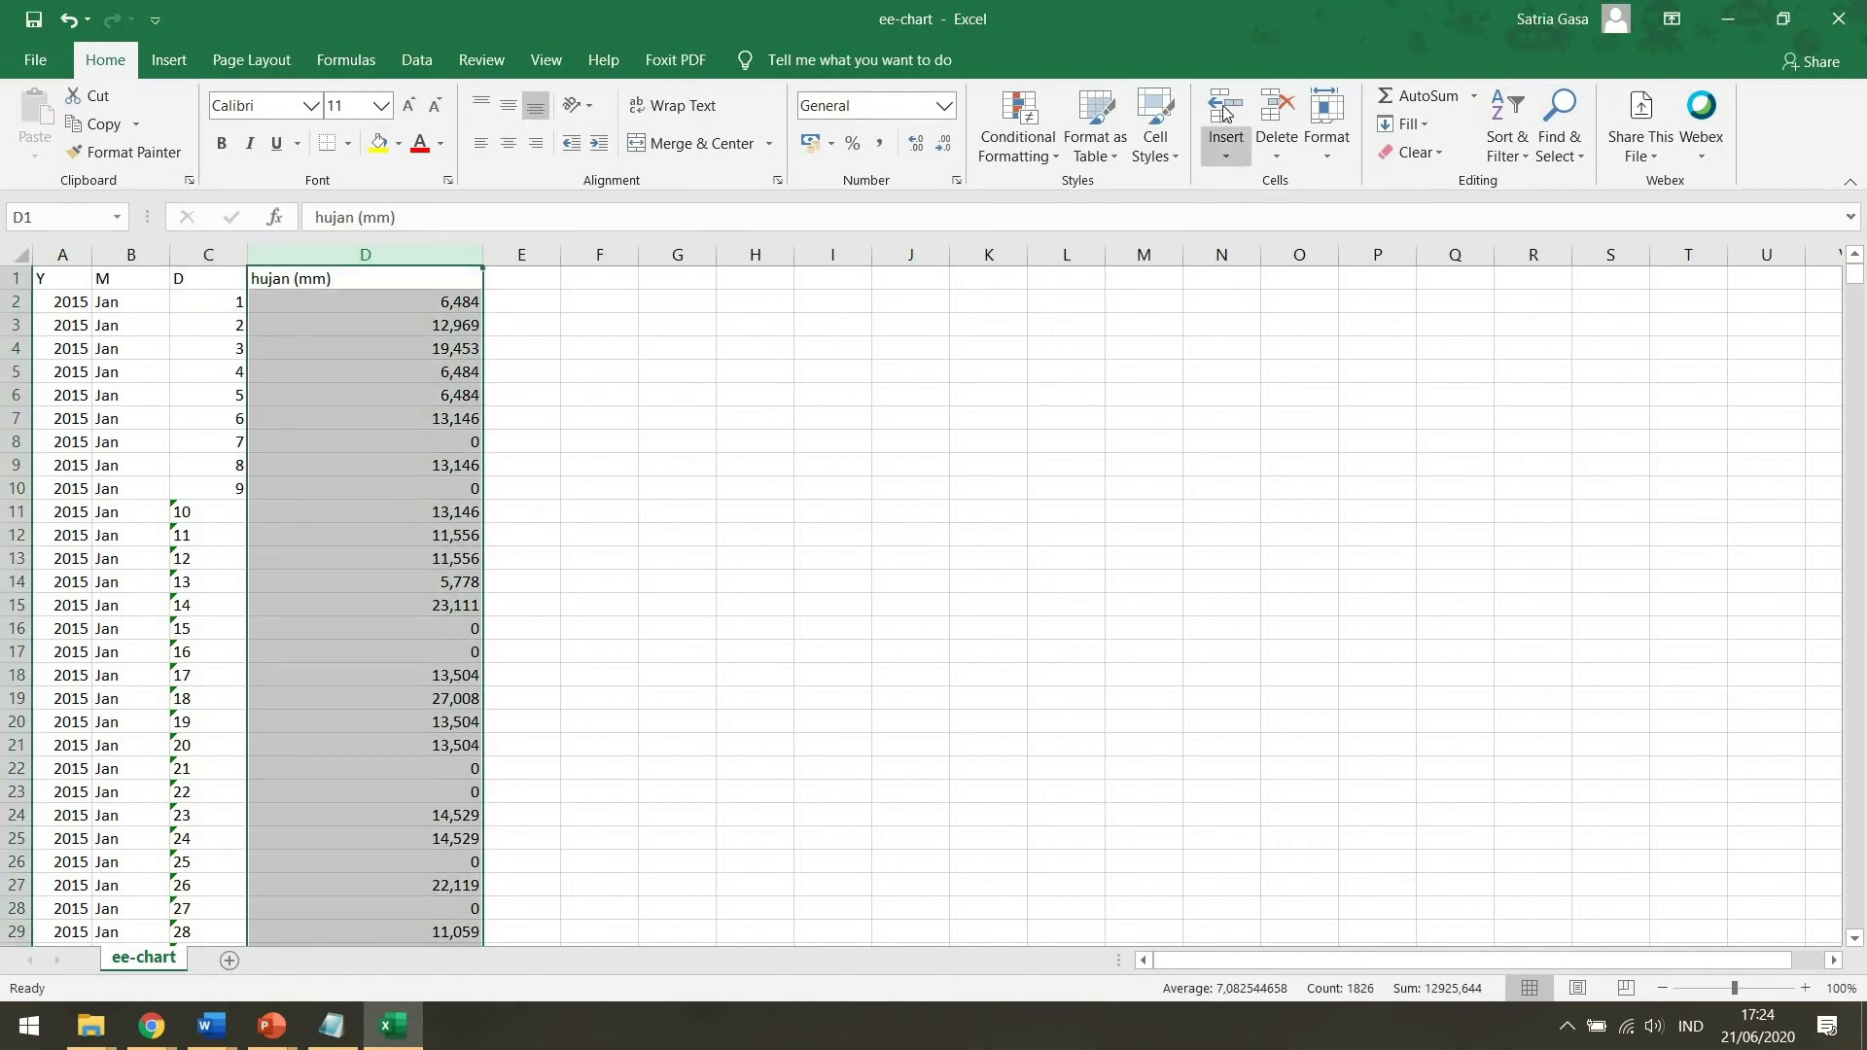
{"action": "left_click", "coordinate": [1223, 113]}
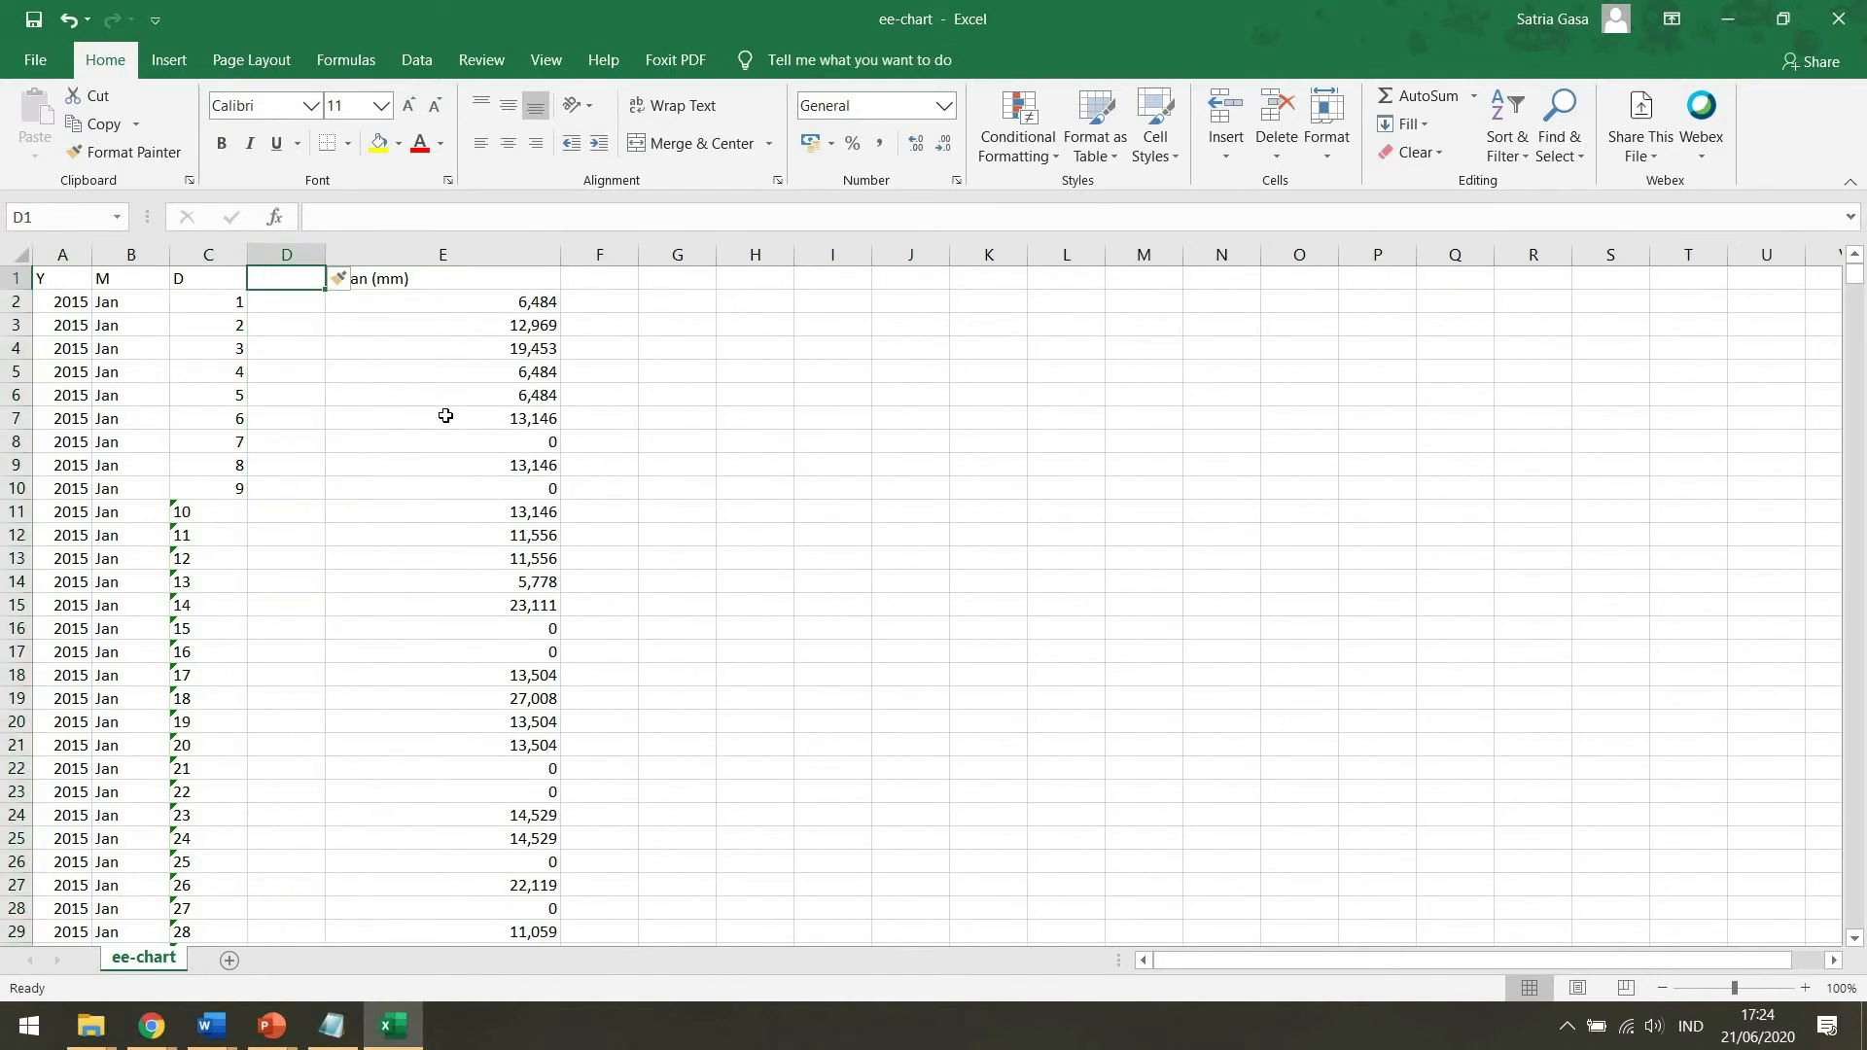
{"action": "type", "text": "D"}
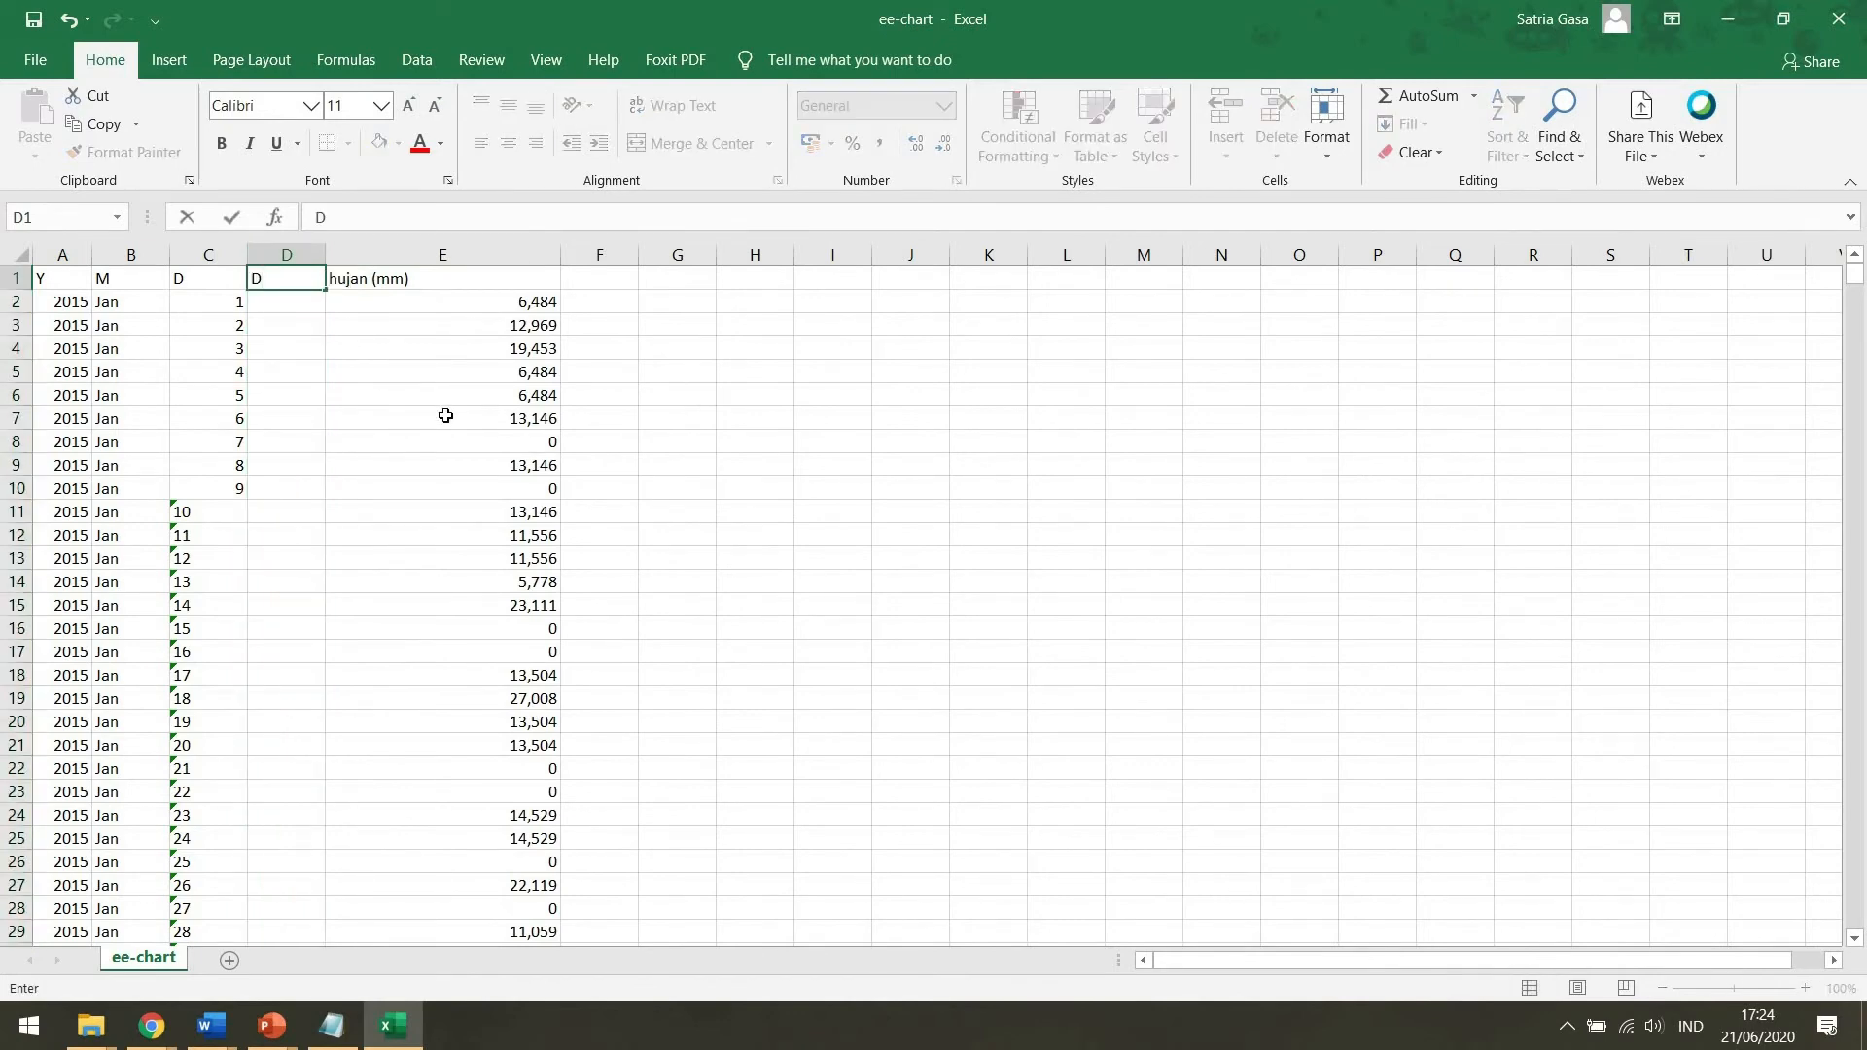
{"action": "type", "text": " M"}
{"action": "key", "text": "Return"}
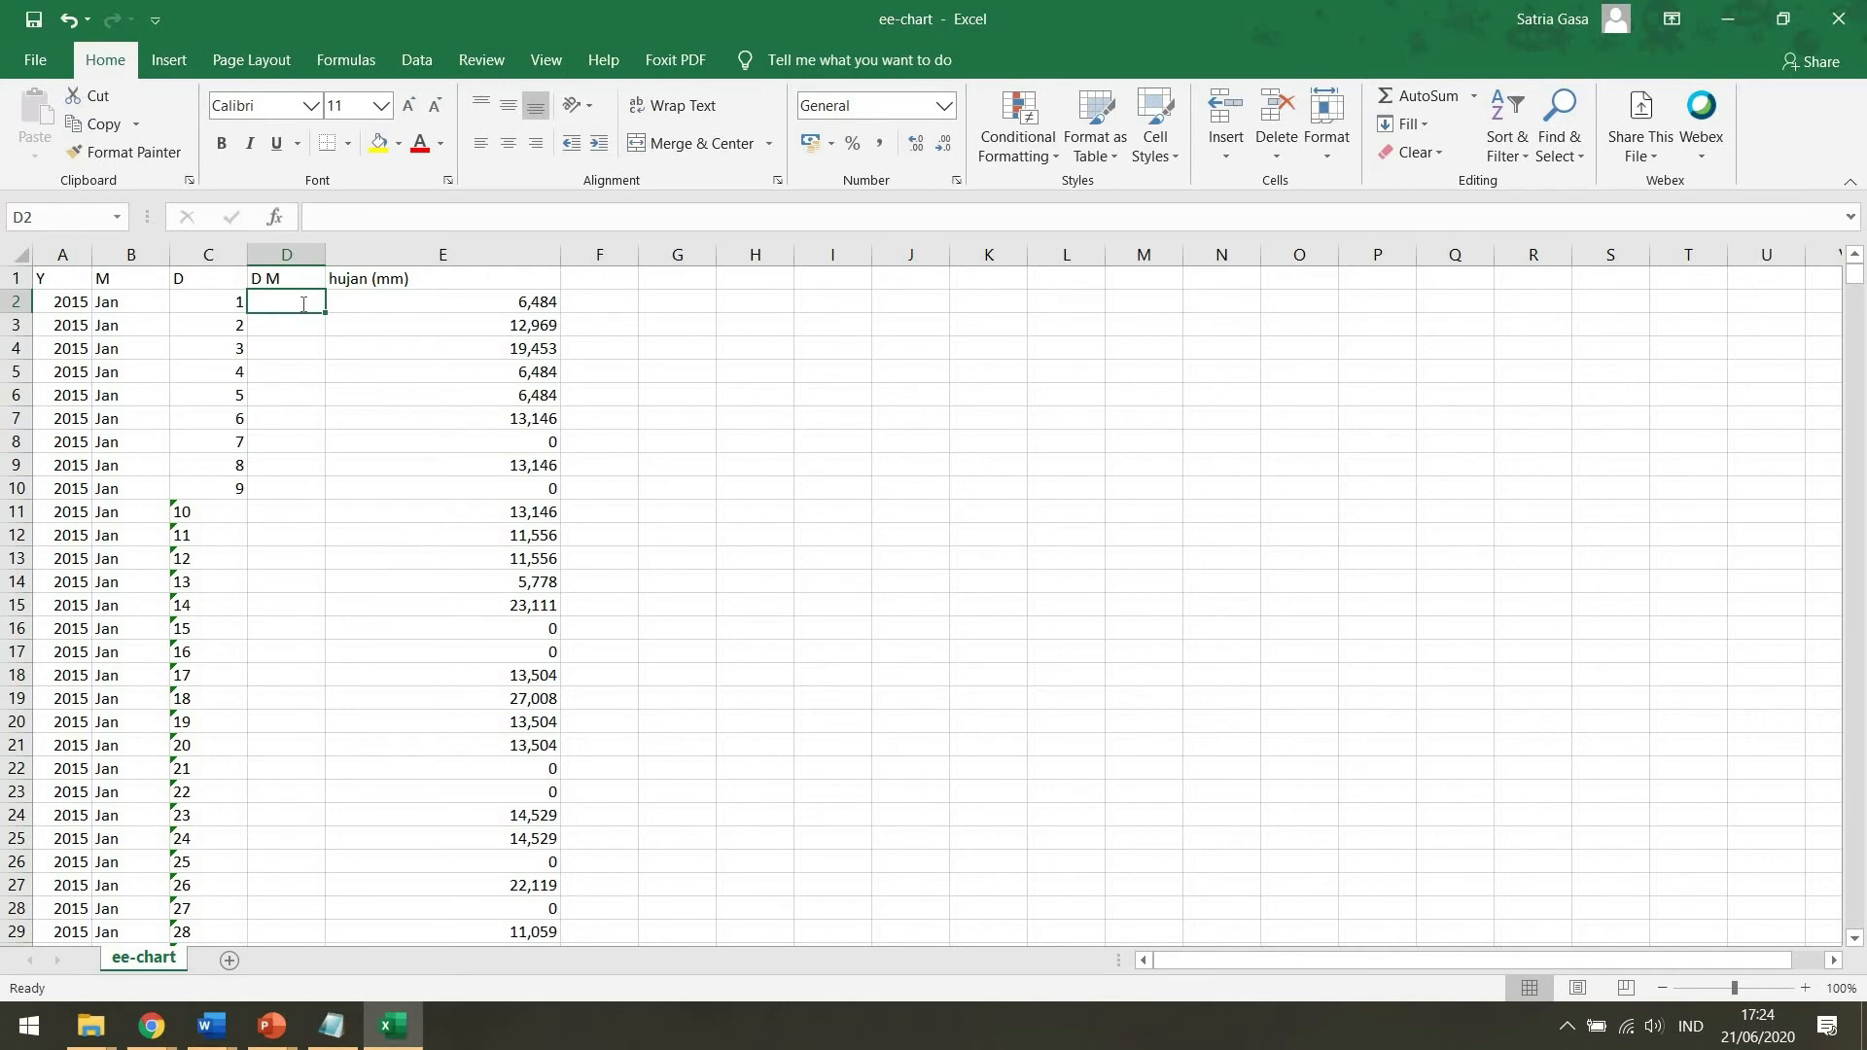
Enter the formula =C2&" "&B2 in D2 to combine the day and month separated by a space.
{"action": "type", "text": "="}
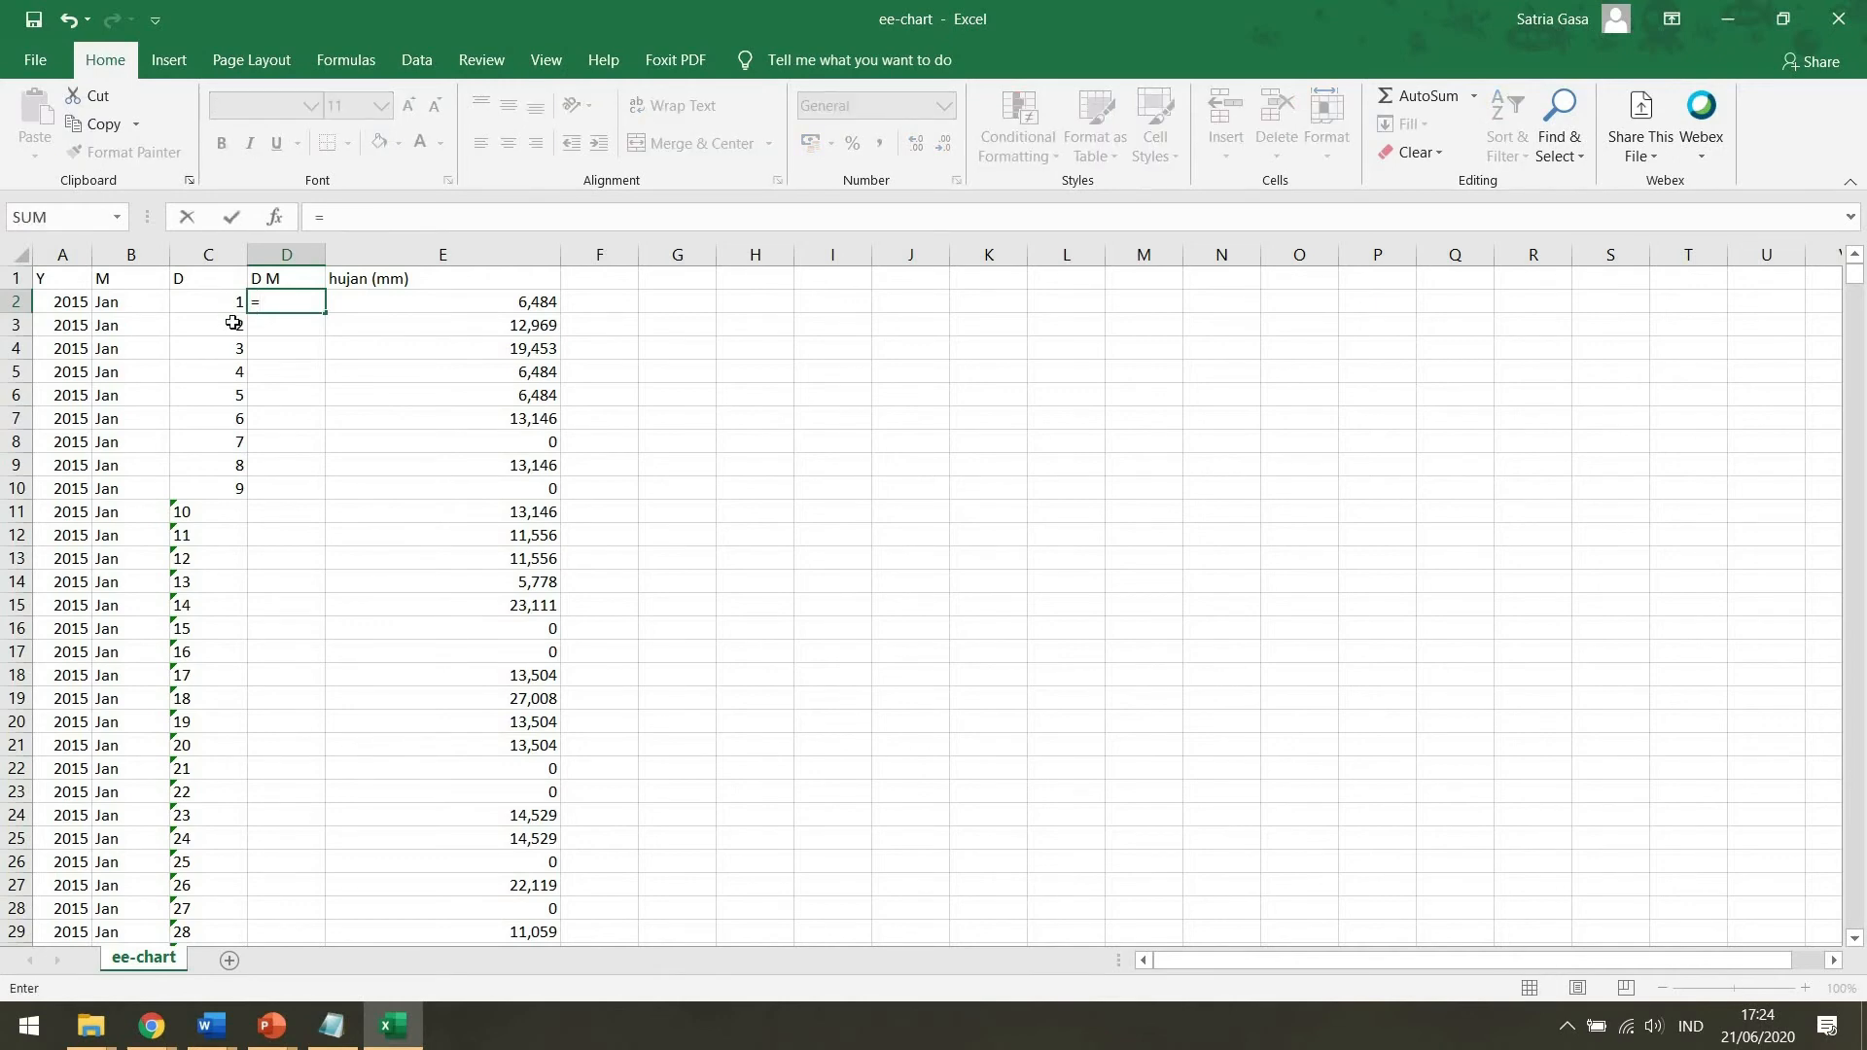
{"action": "left_click", "coordinate": [230, 309]}
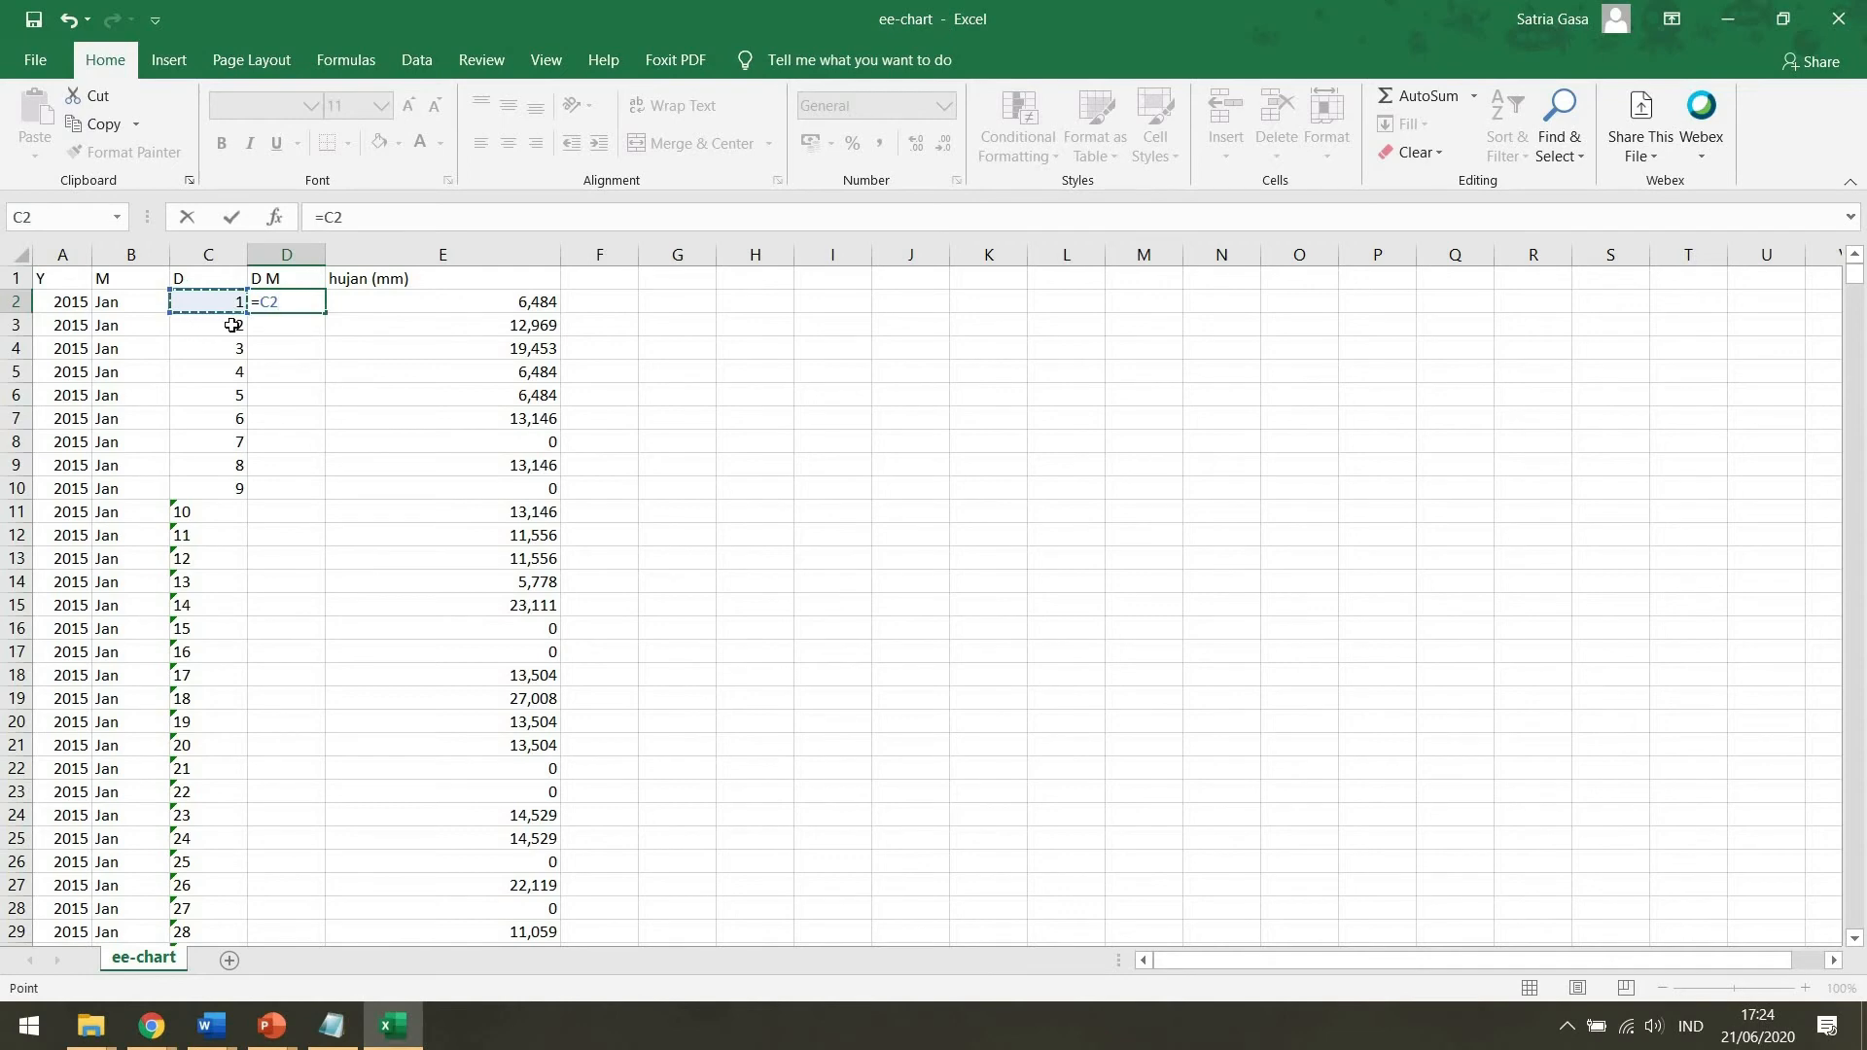
{"action": "type", "text": "&"}
{"action": "type", "text": "\" \"&"}
{"action": "left_click", "coordinate": [134, 306]}
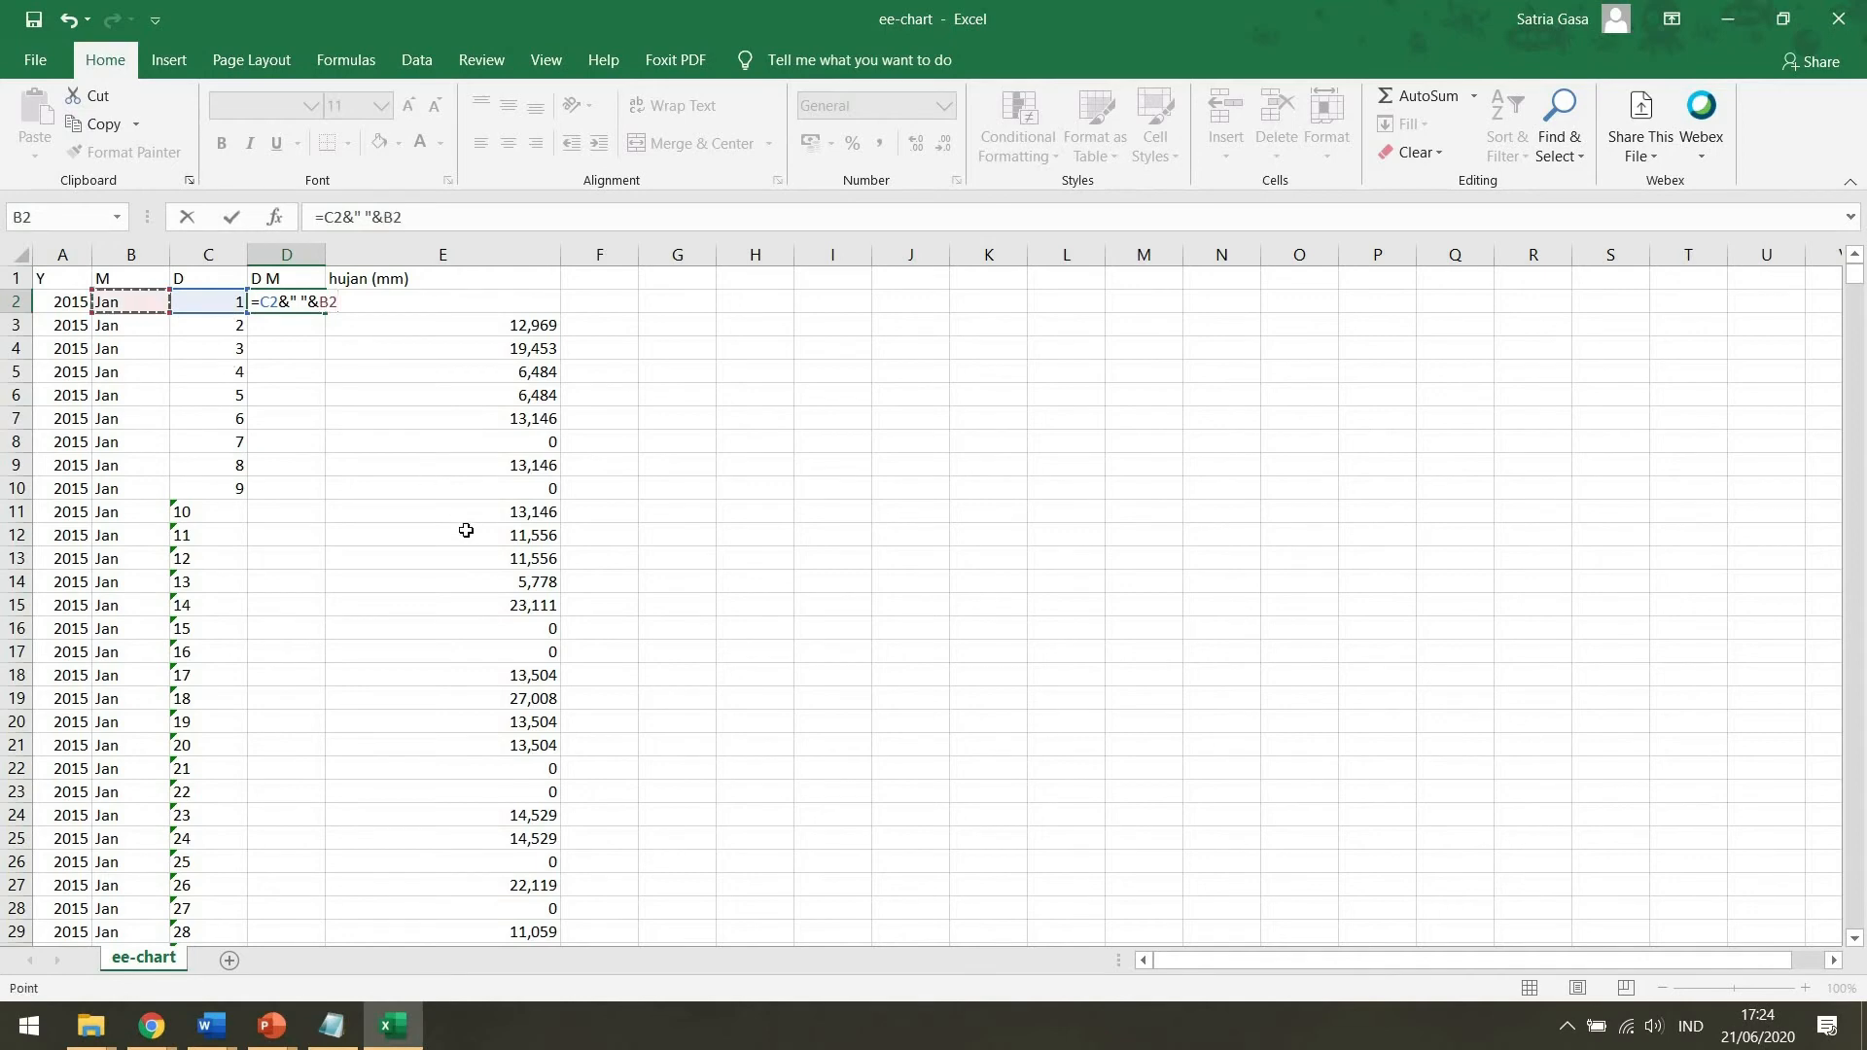
{"action": "key", "text": "Return"}
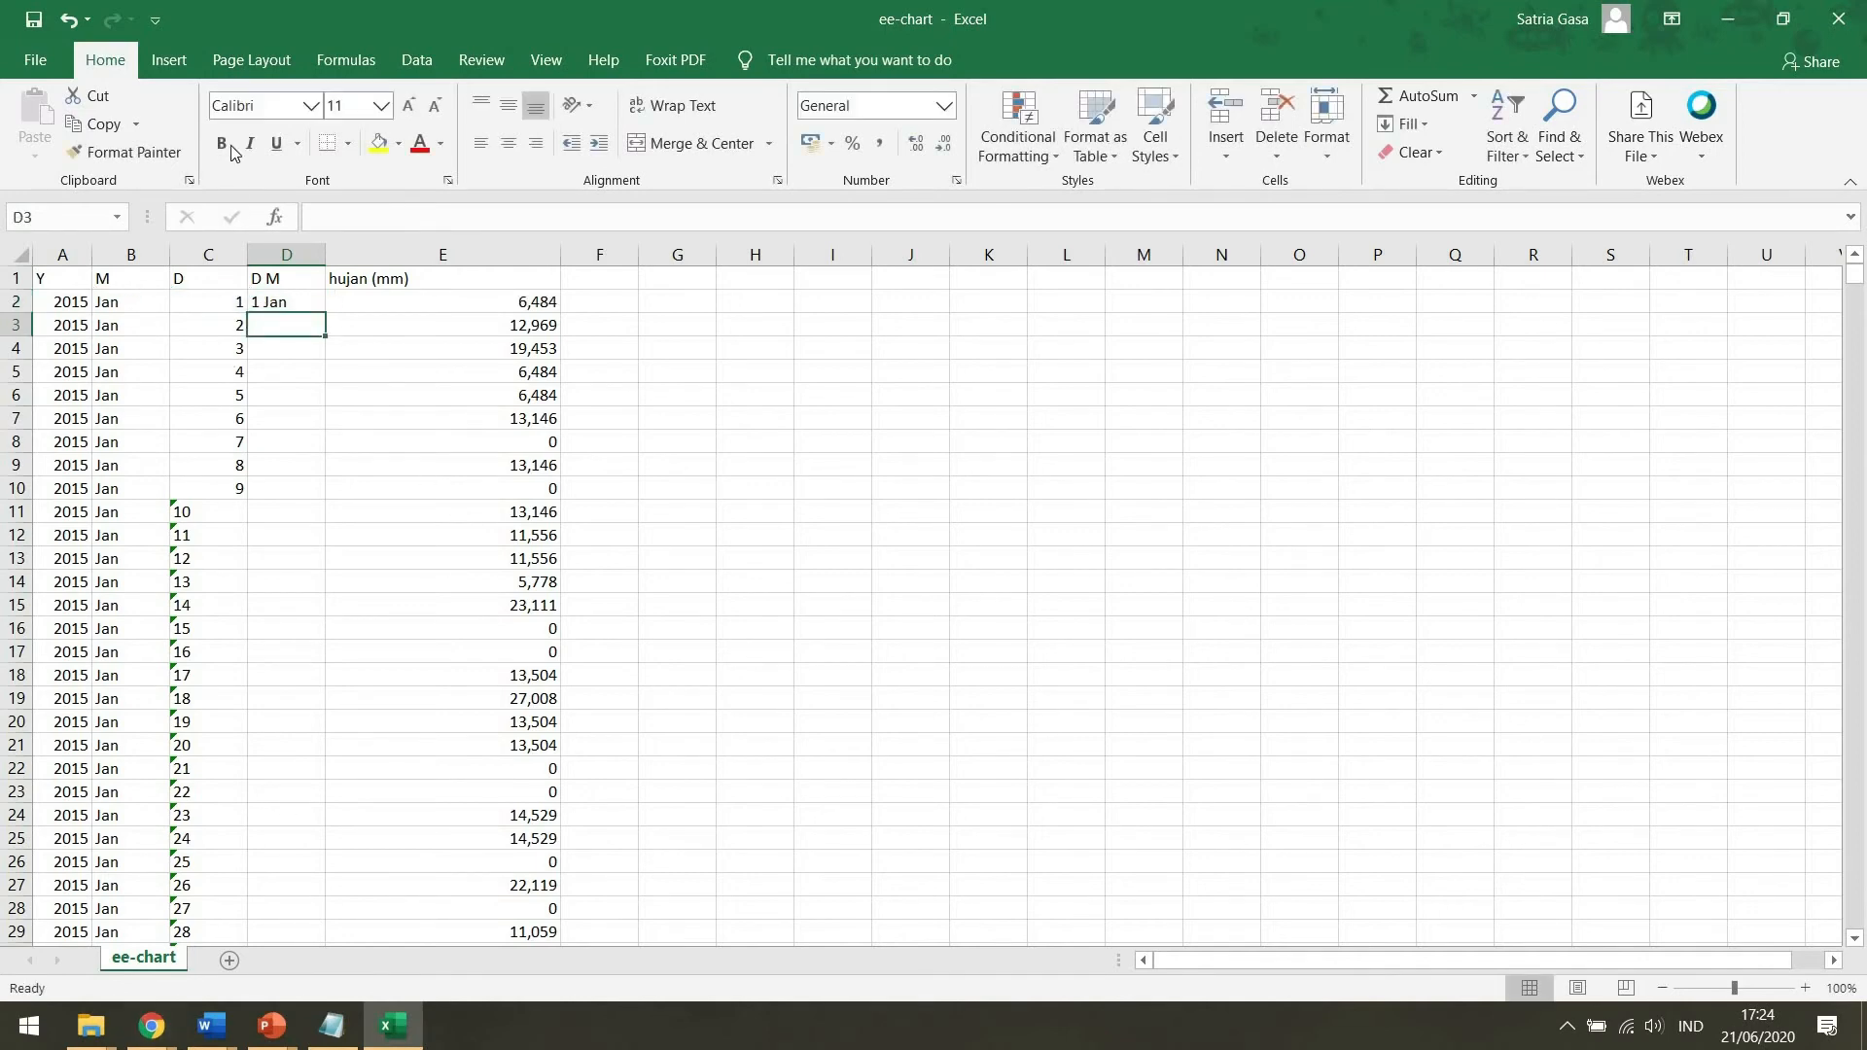
Fill the day-month formula from D2 down to the last data row and check the column's end.
{"action": "left_click", "coordinate": [301, 302]}
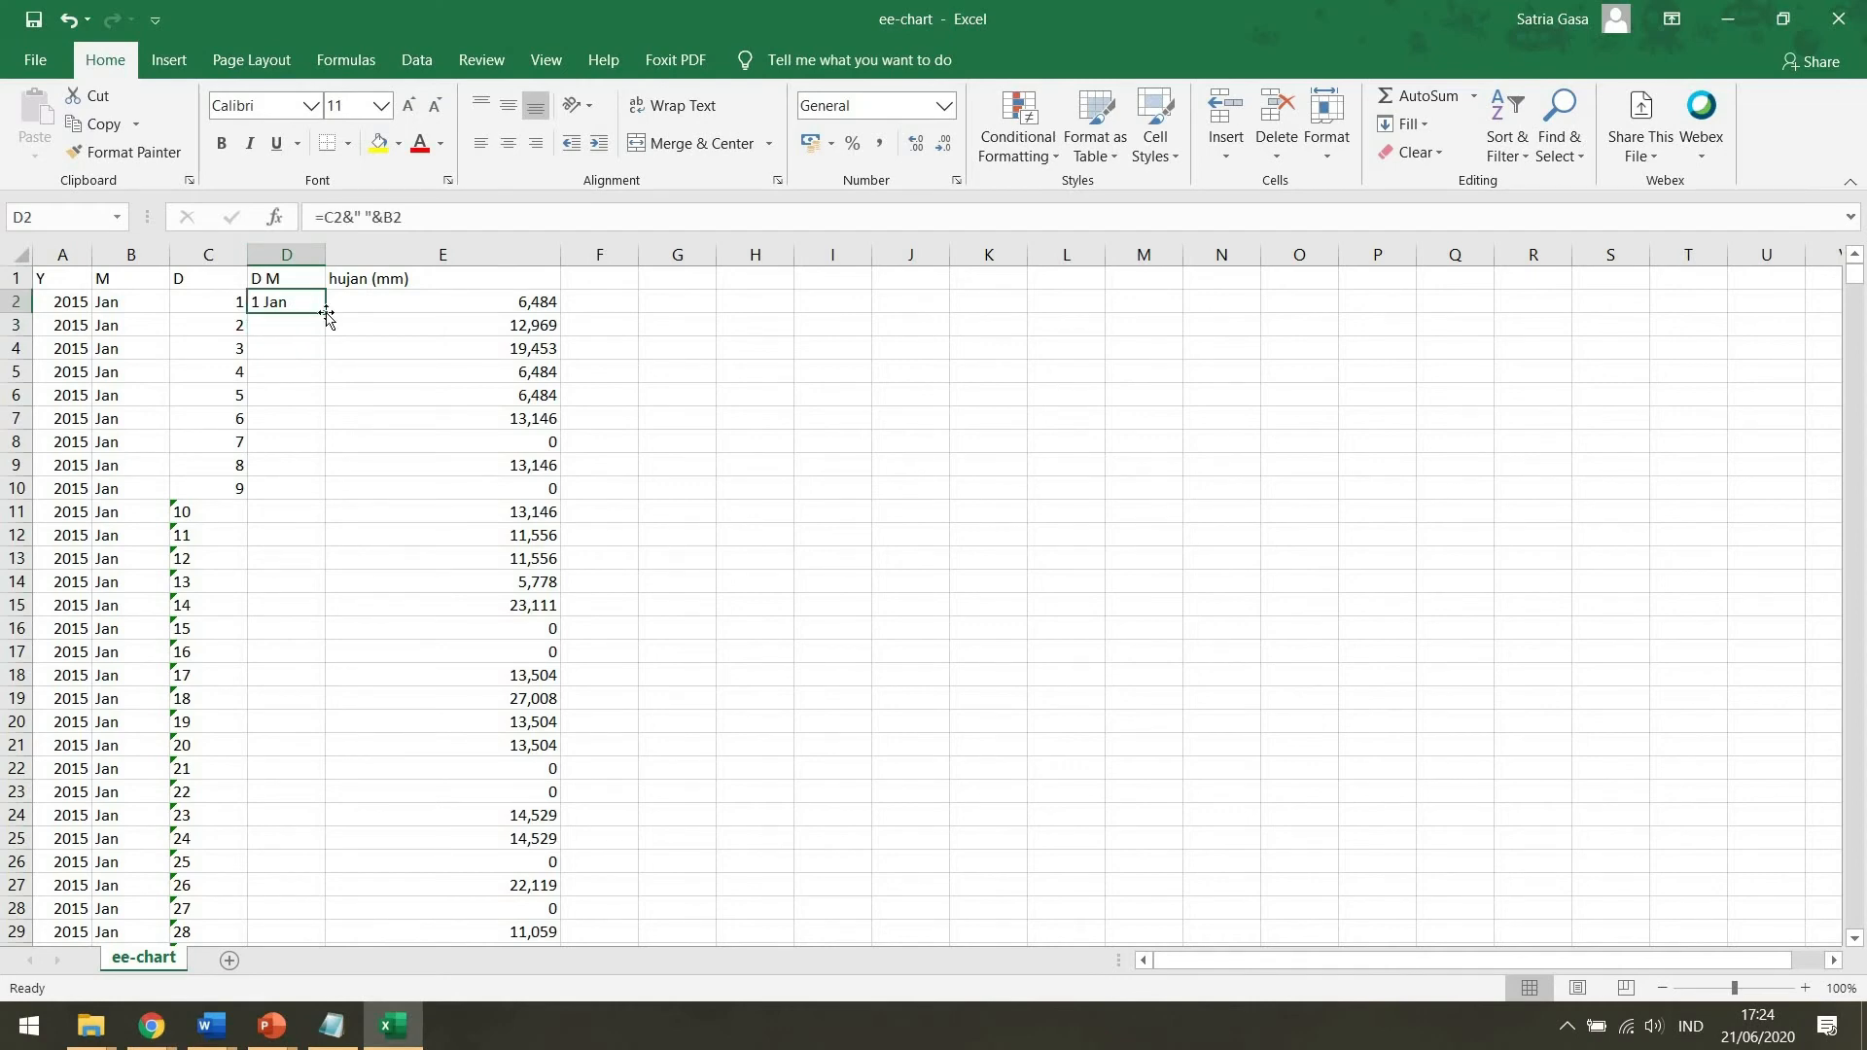
{"action": "double_click", "coordinate": [327, 313]}
{"action": "left_click", "coordinate": [277, 306]}
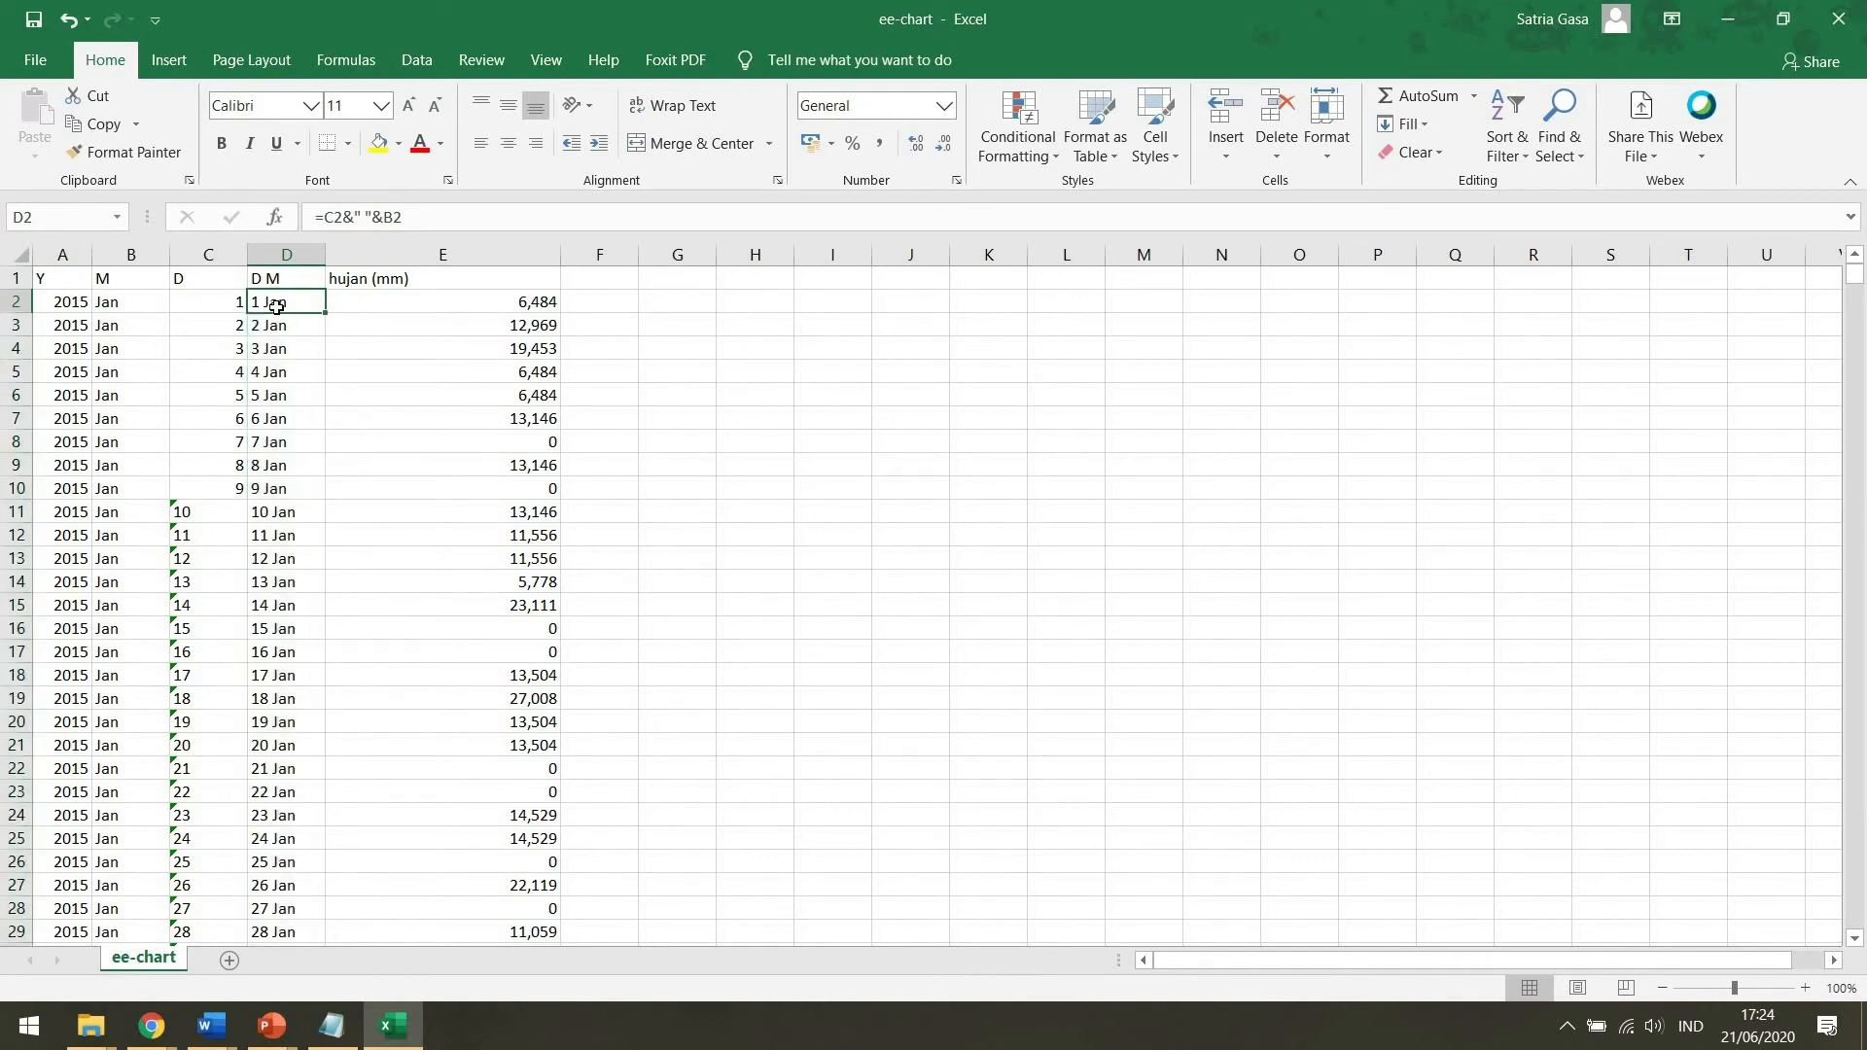
{"action": "key", "text": "ctrl+Down"}
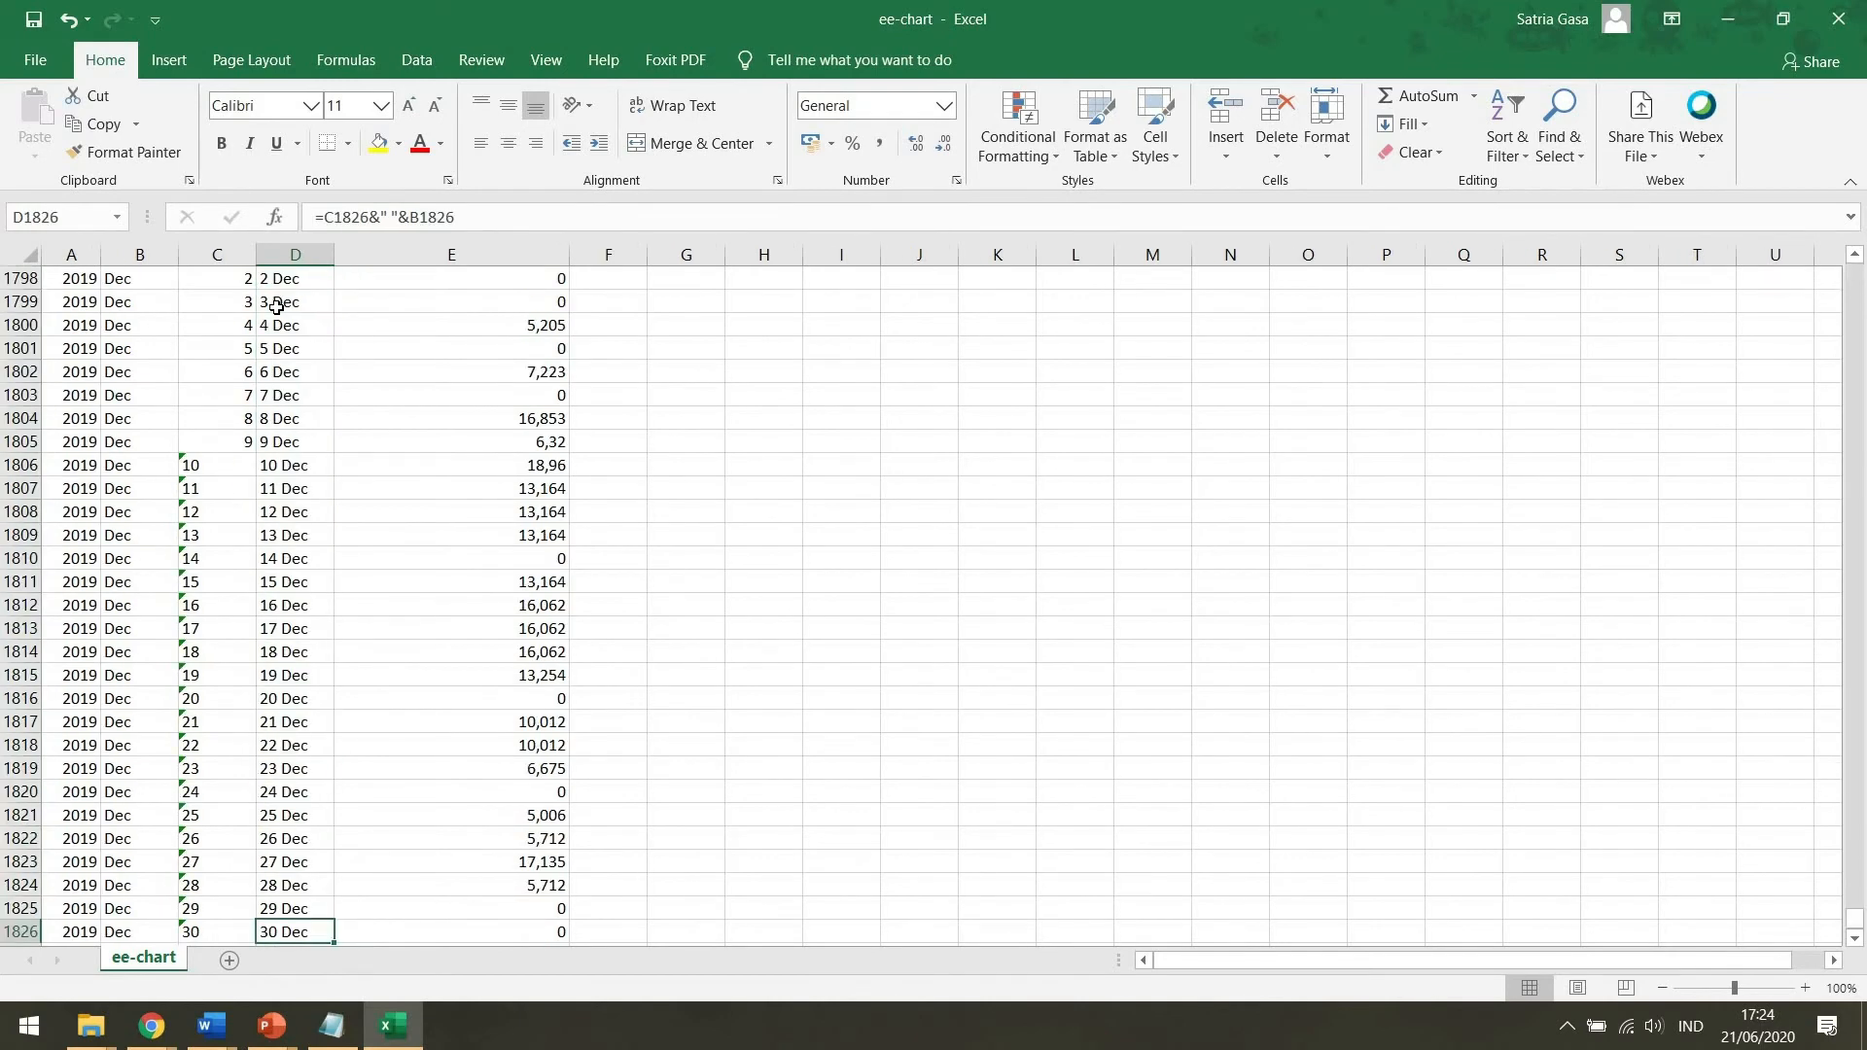
{"action": "key", "text": "ctrl+Up"}
Replace the formulas in the "D M" column, from D2 to the last data row, with their plain values.
{"action": "left_click", "coordinate": [277, 306]}
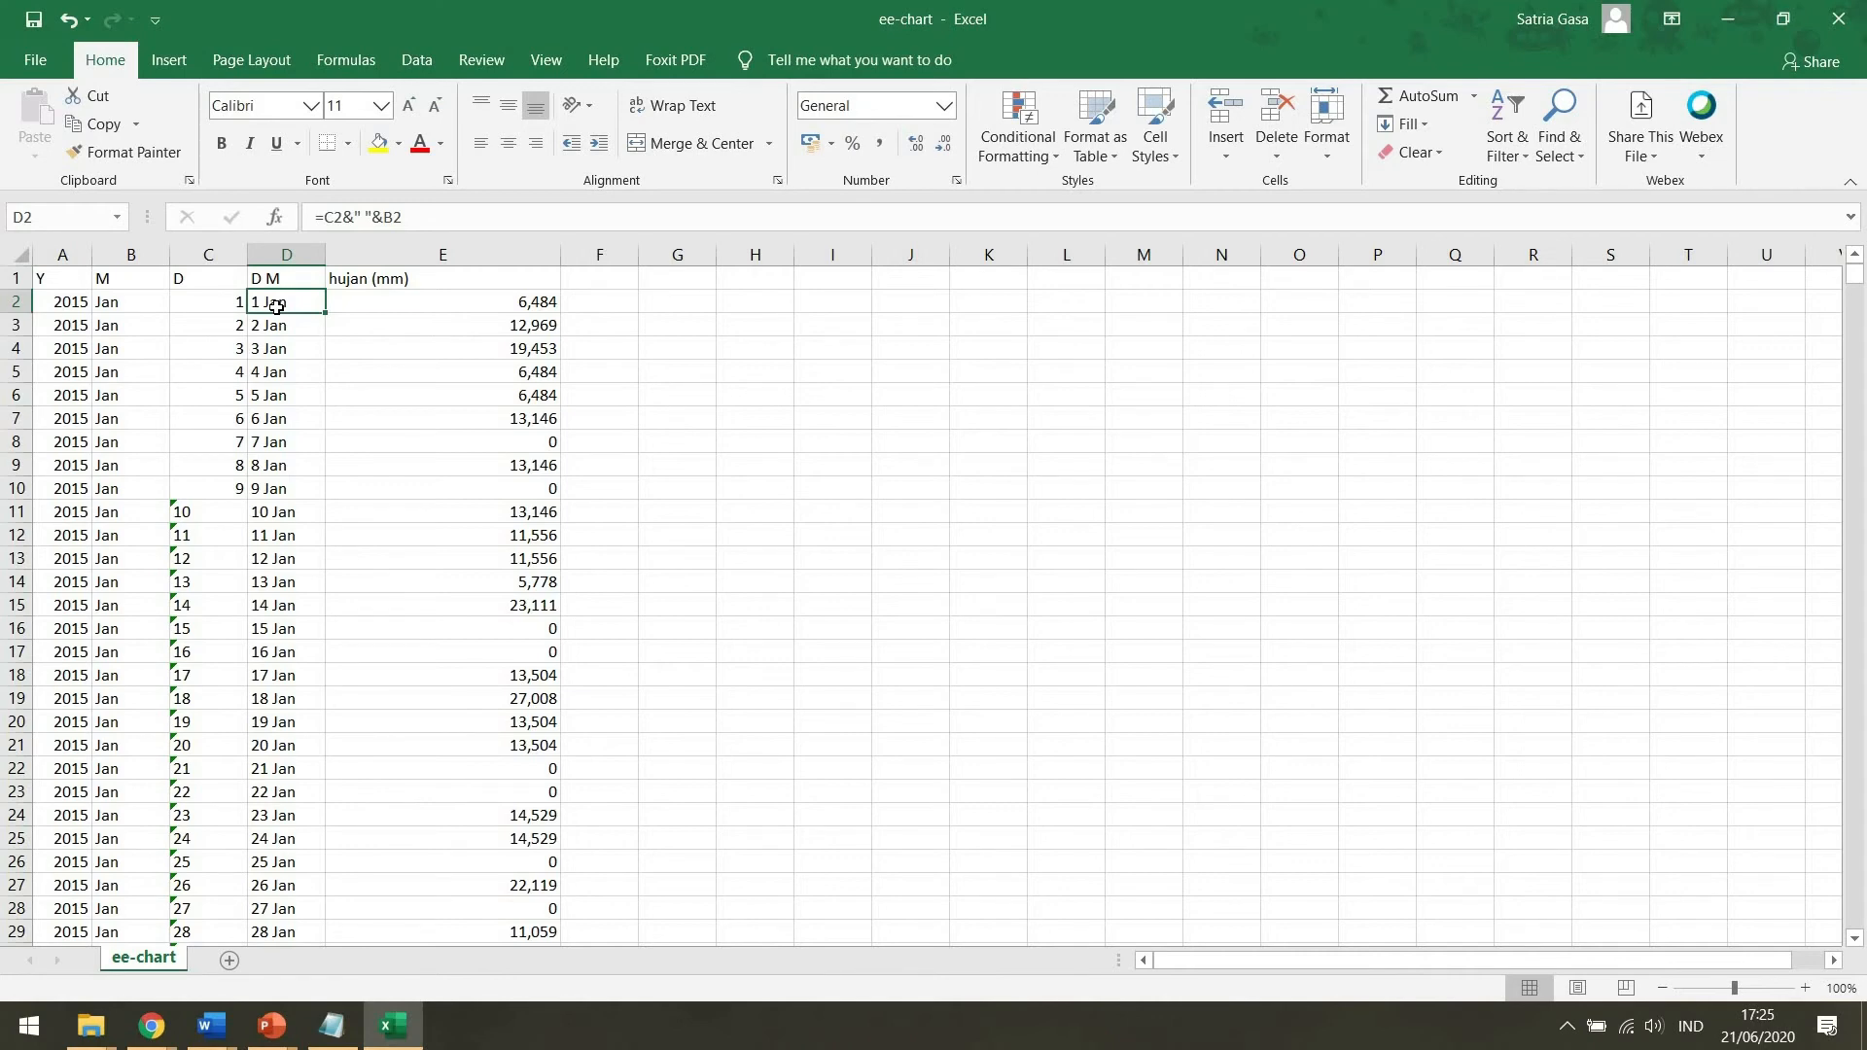
{"action": "key", "text": "ctrl+shift+Down"}
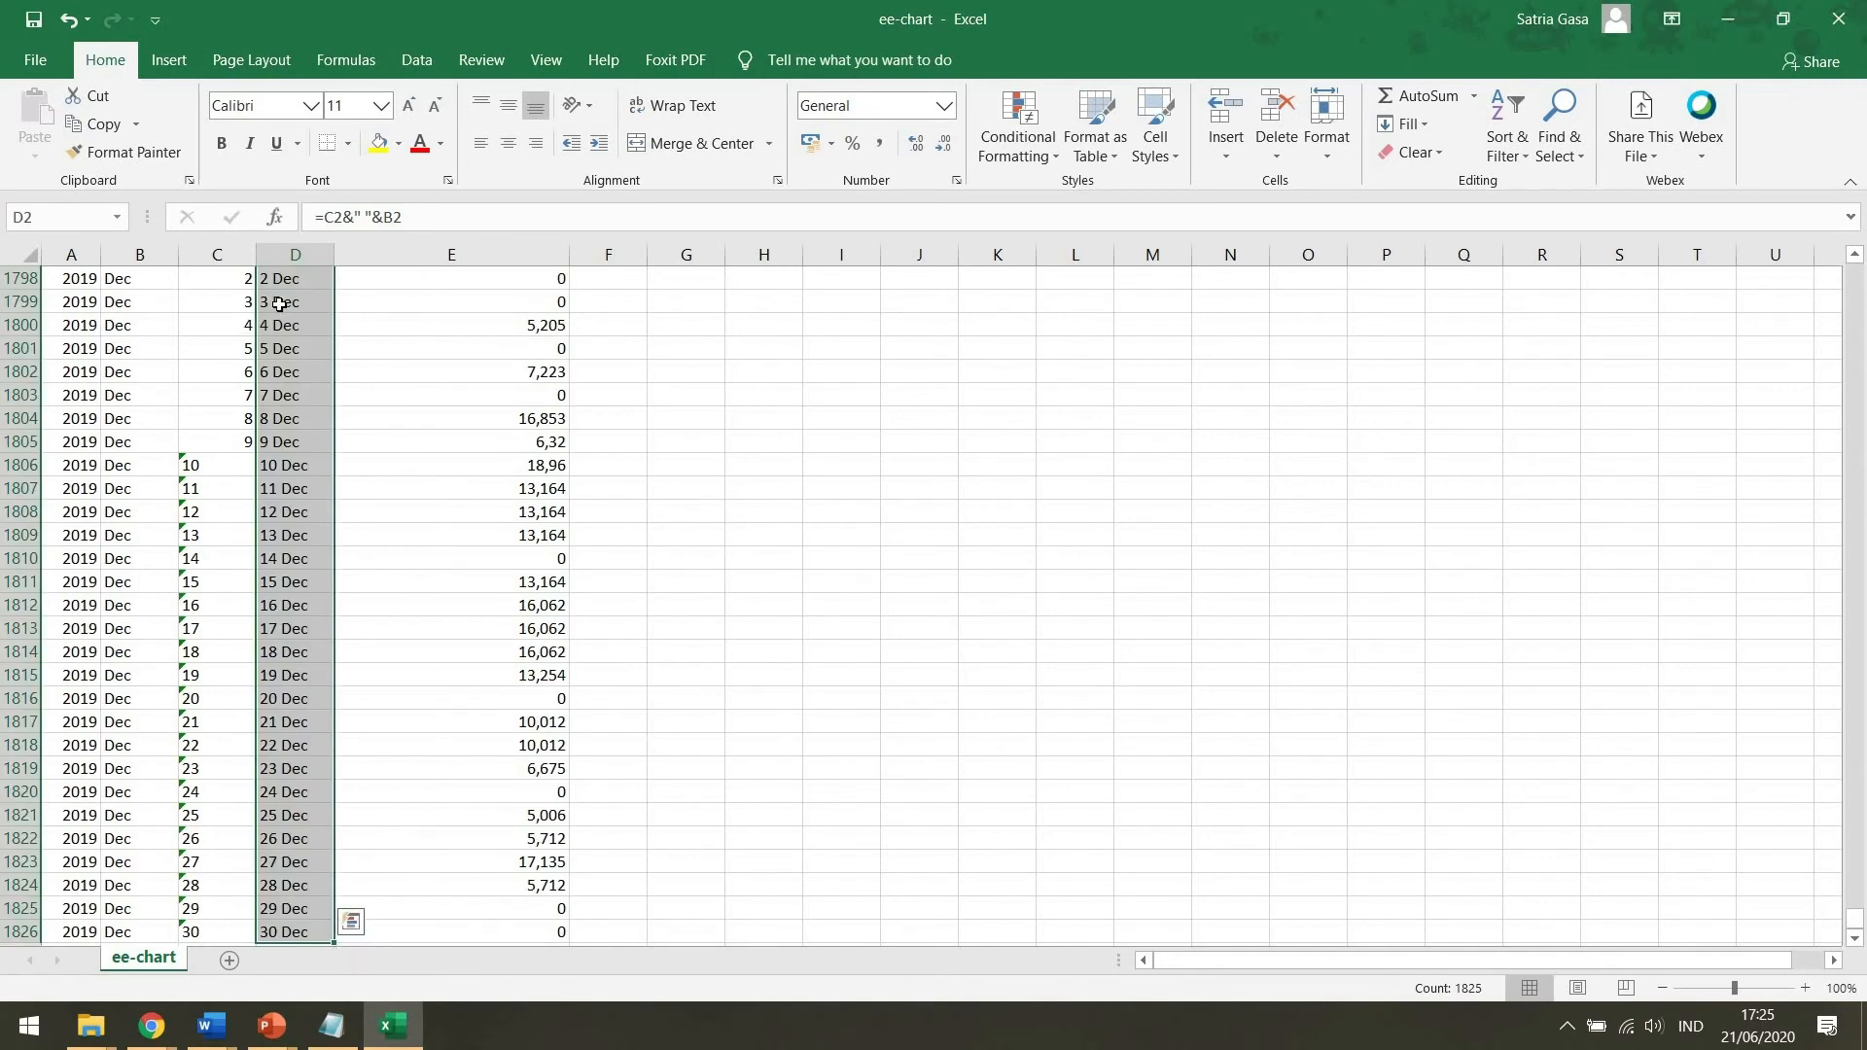
{"action": "right_click", "coordinate": [279, 305]}
{"action": "left_click", "coordinate": [309, 348]}
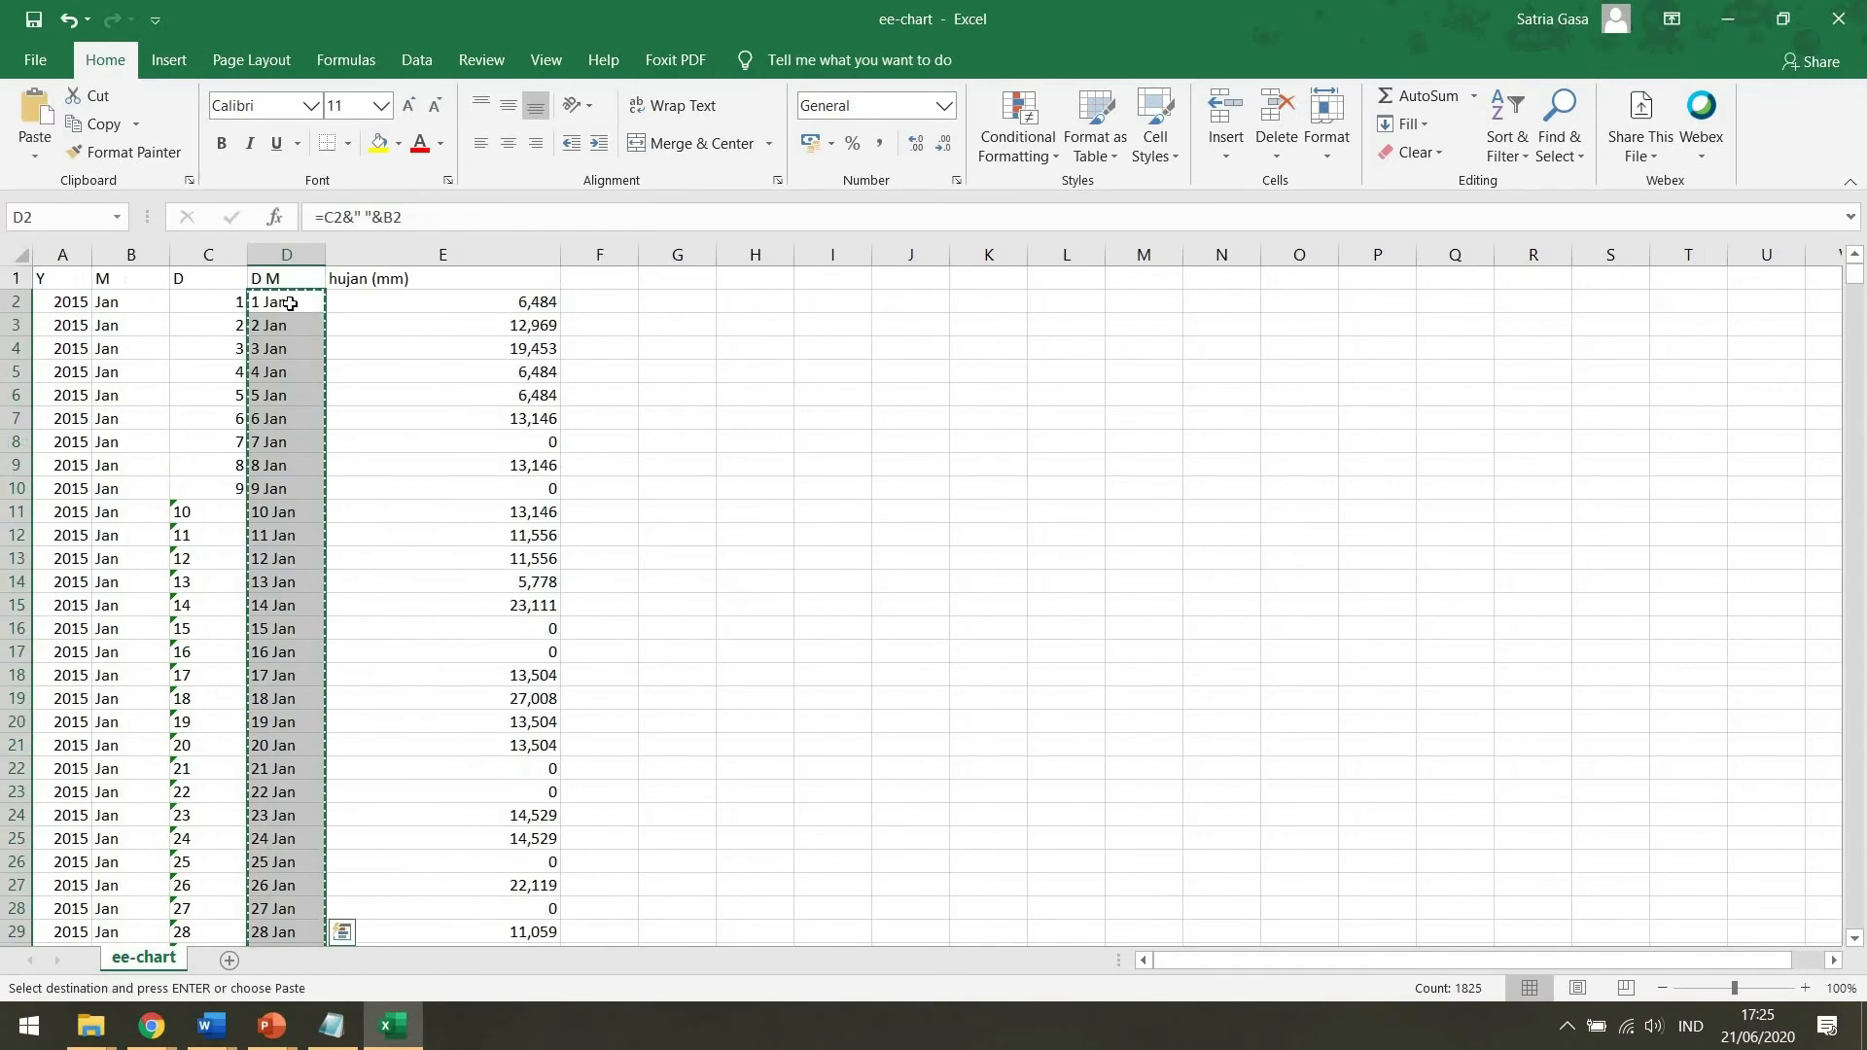
{"action": "right_click", "coordinate": [290, 303]}
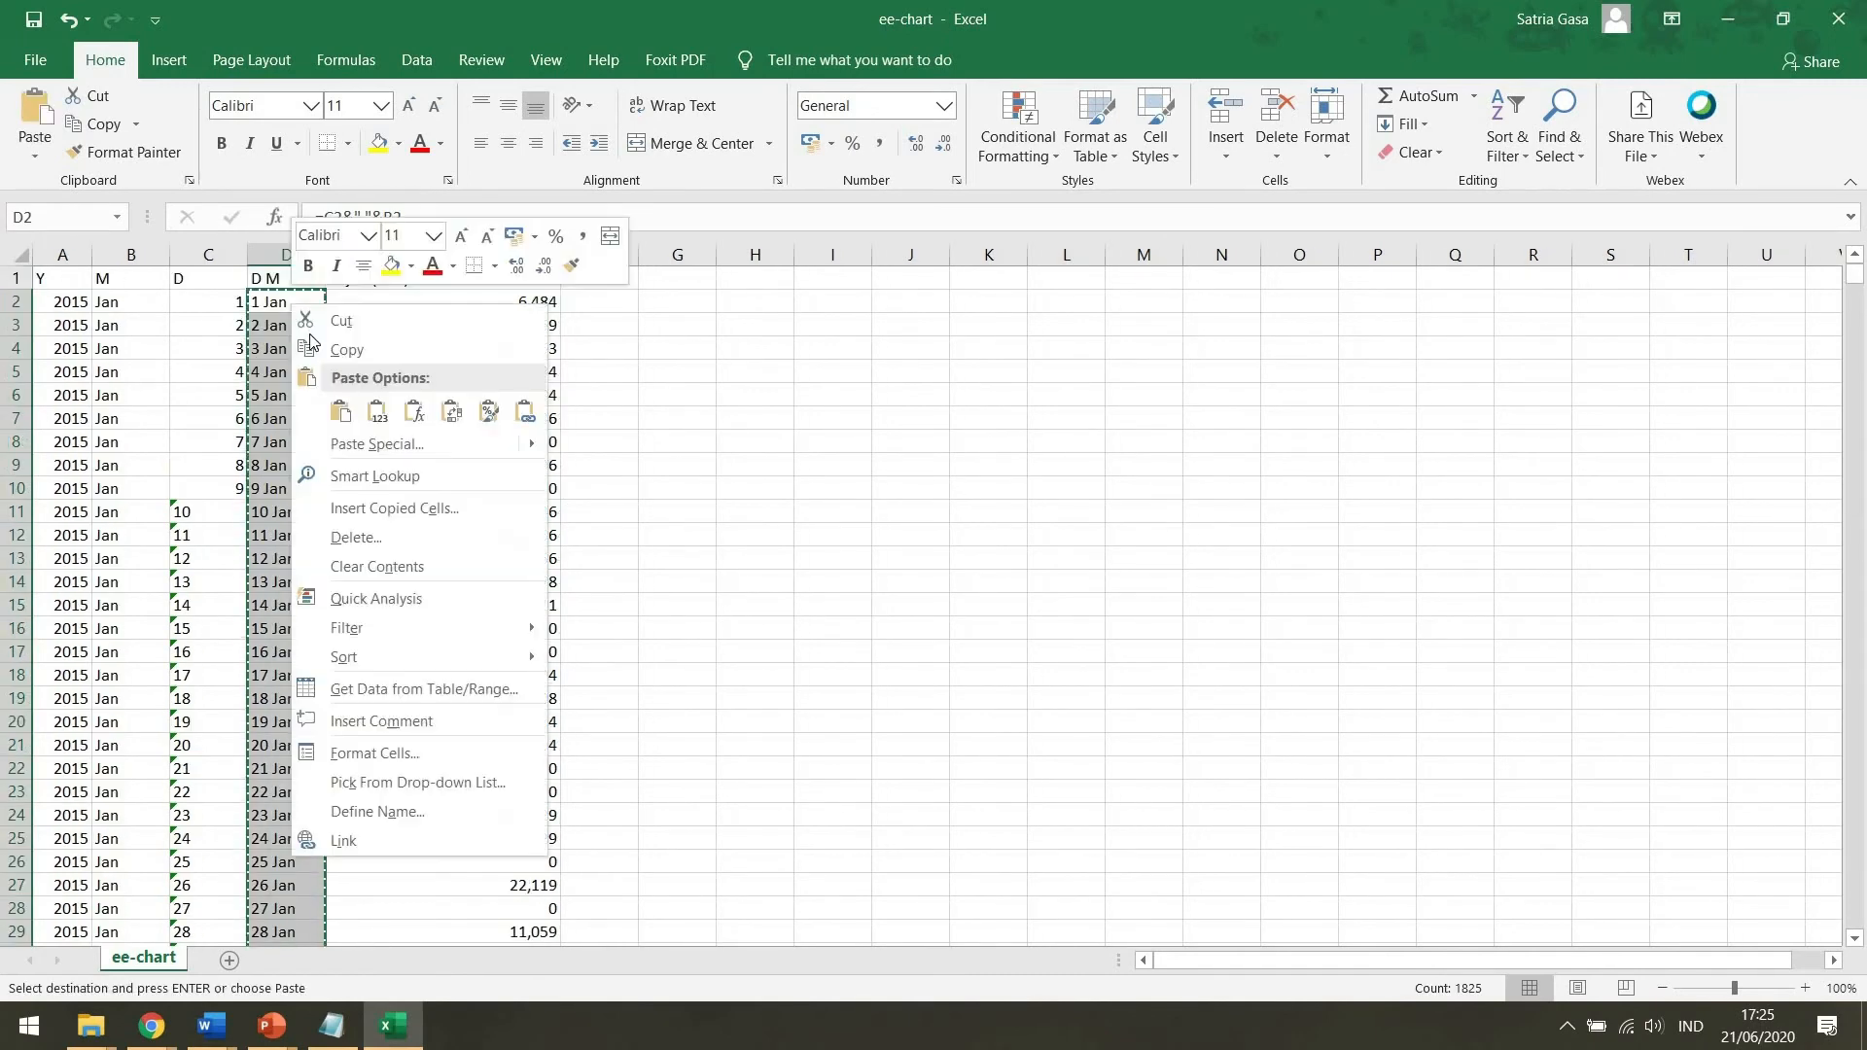
{"action": "left_click", "coordinate": [378, 417]}
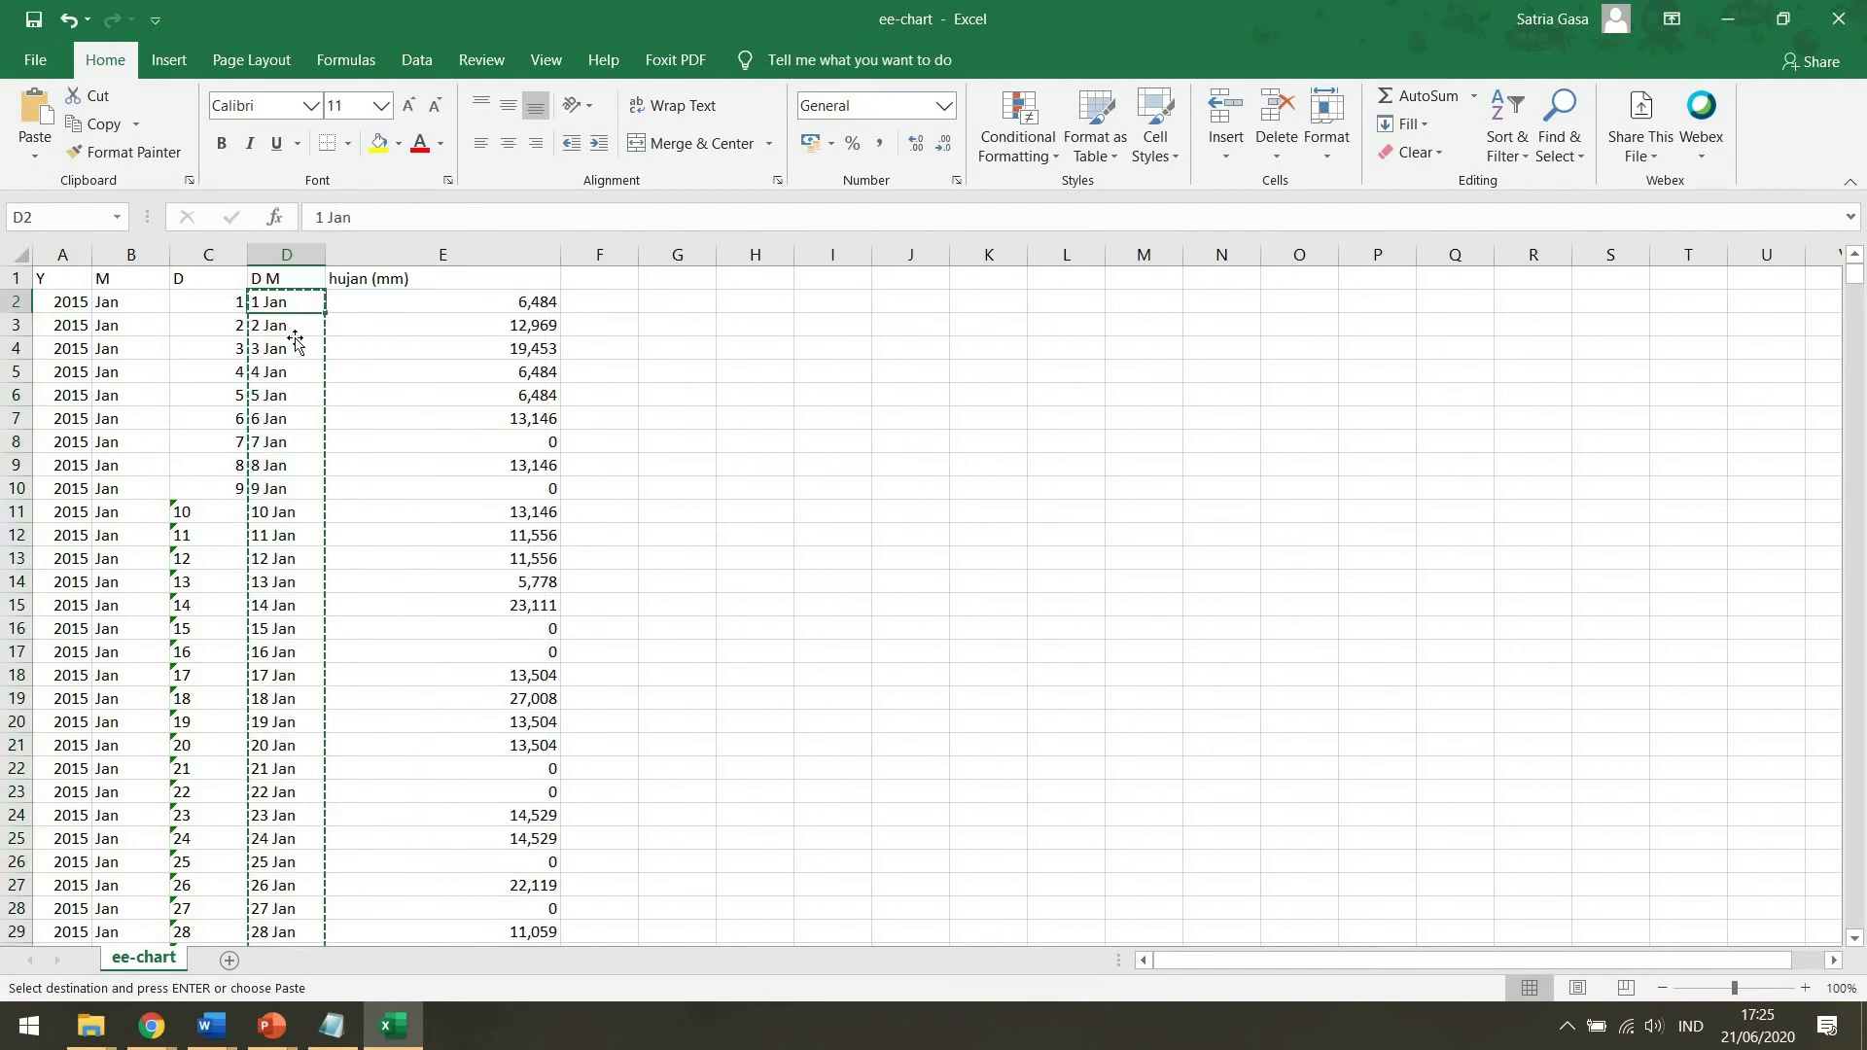
{"action": "left_click", "coordinate": [628, 301]}
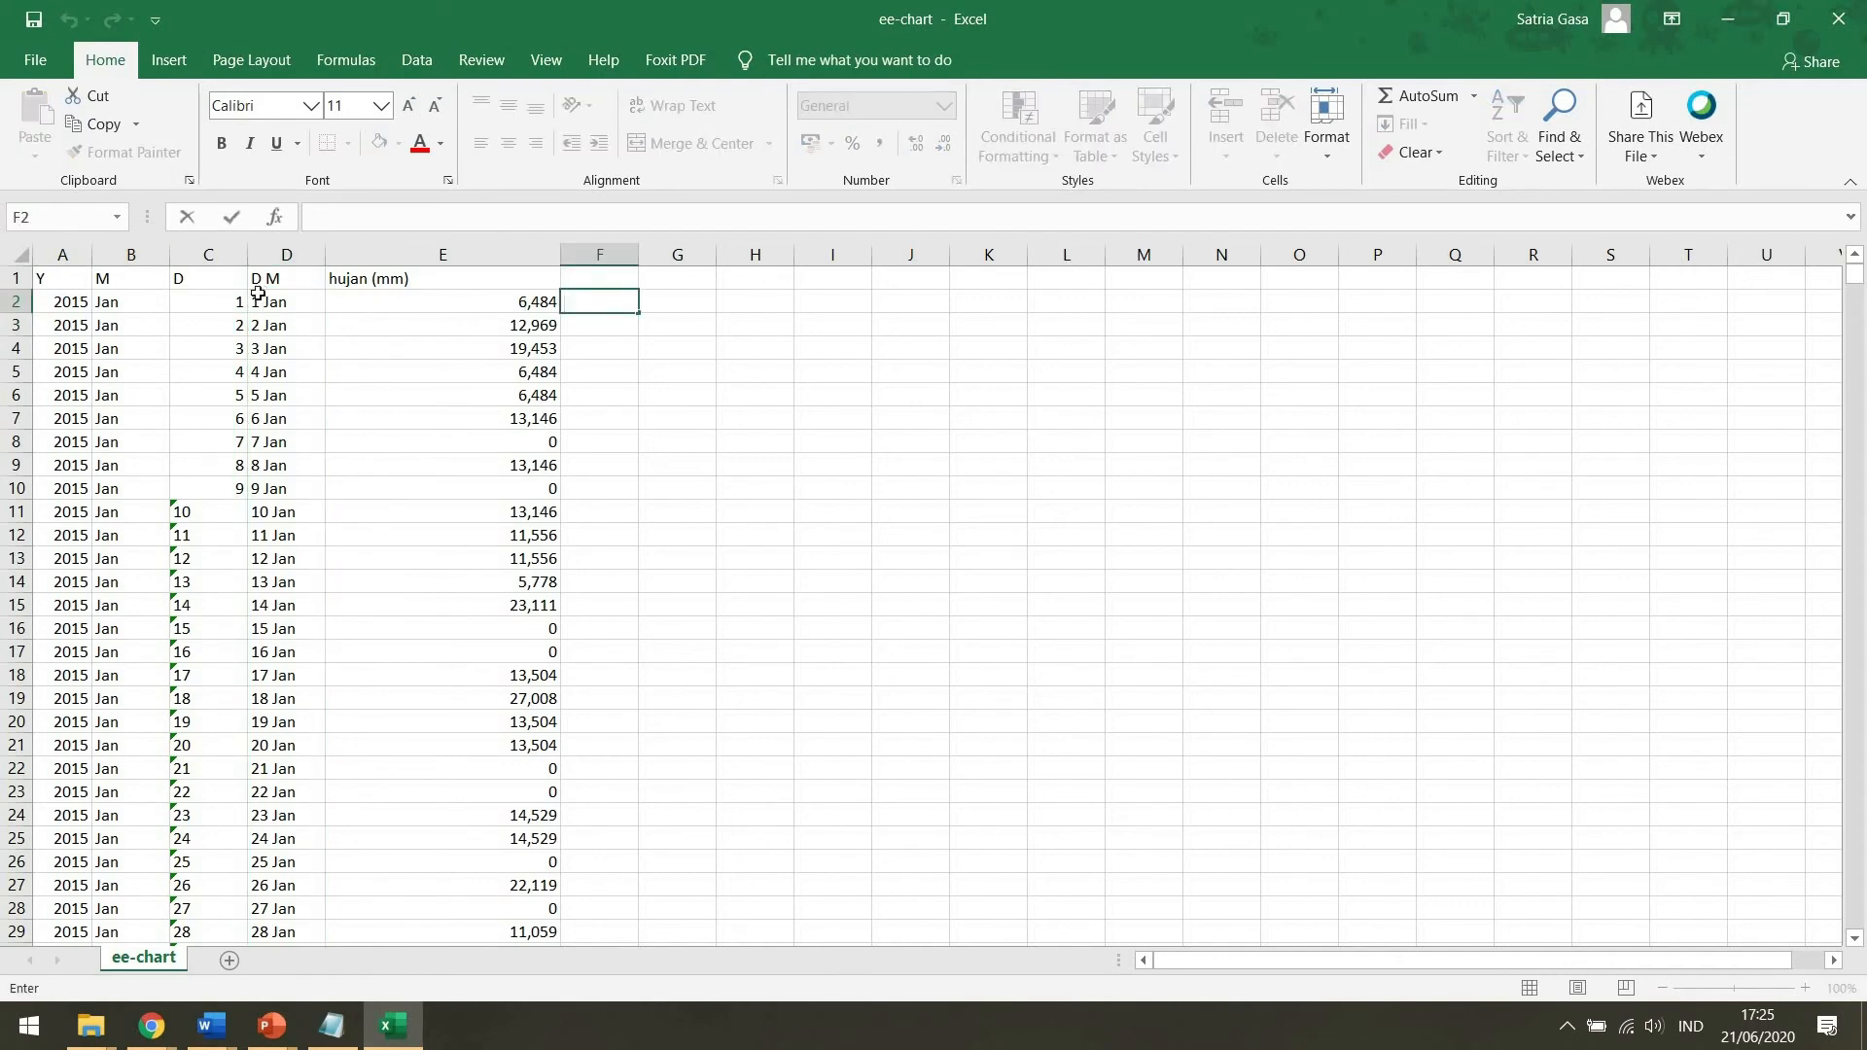
Insert a blank column before the year column and give it the header "No" in A1.
{"action": "left_click", "coordinate": [70, 301]}
{"action": "key", "text": "ctrl+Up"}
{"action": "key", "text": "ctrl+shift+Down"}
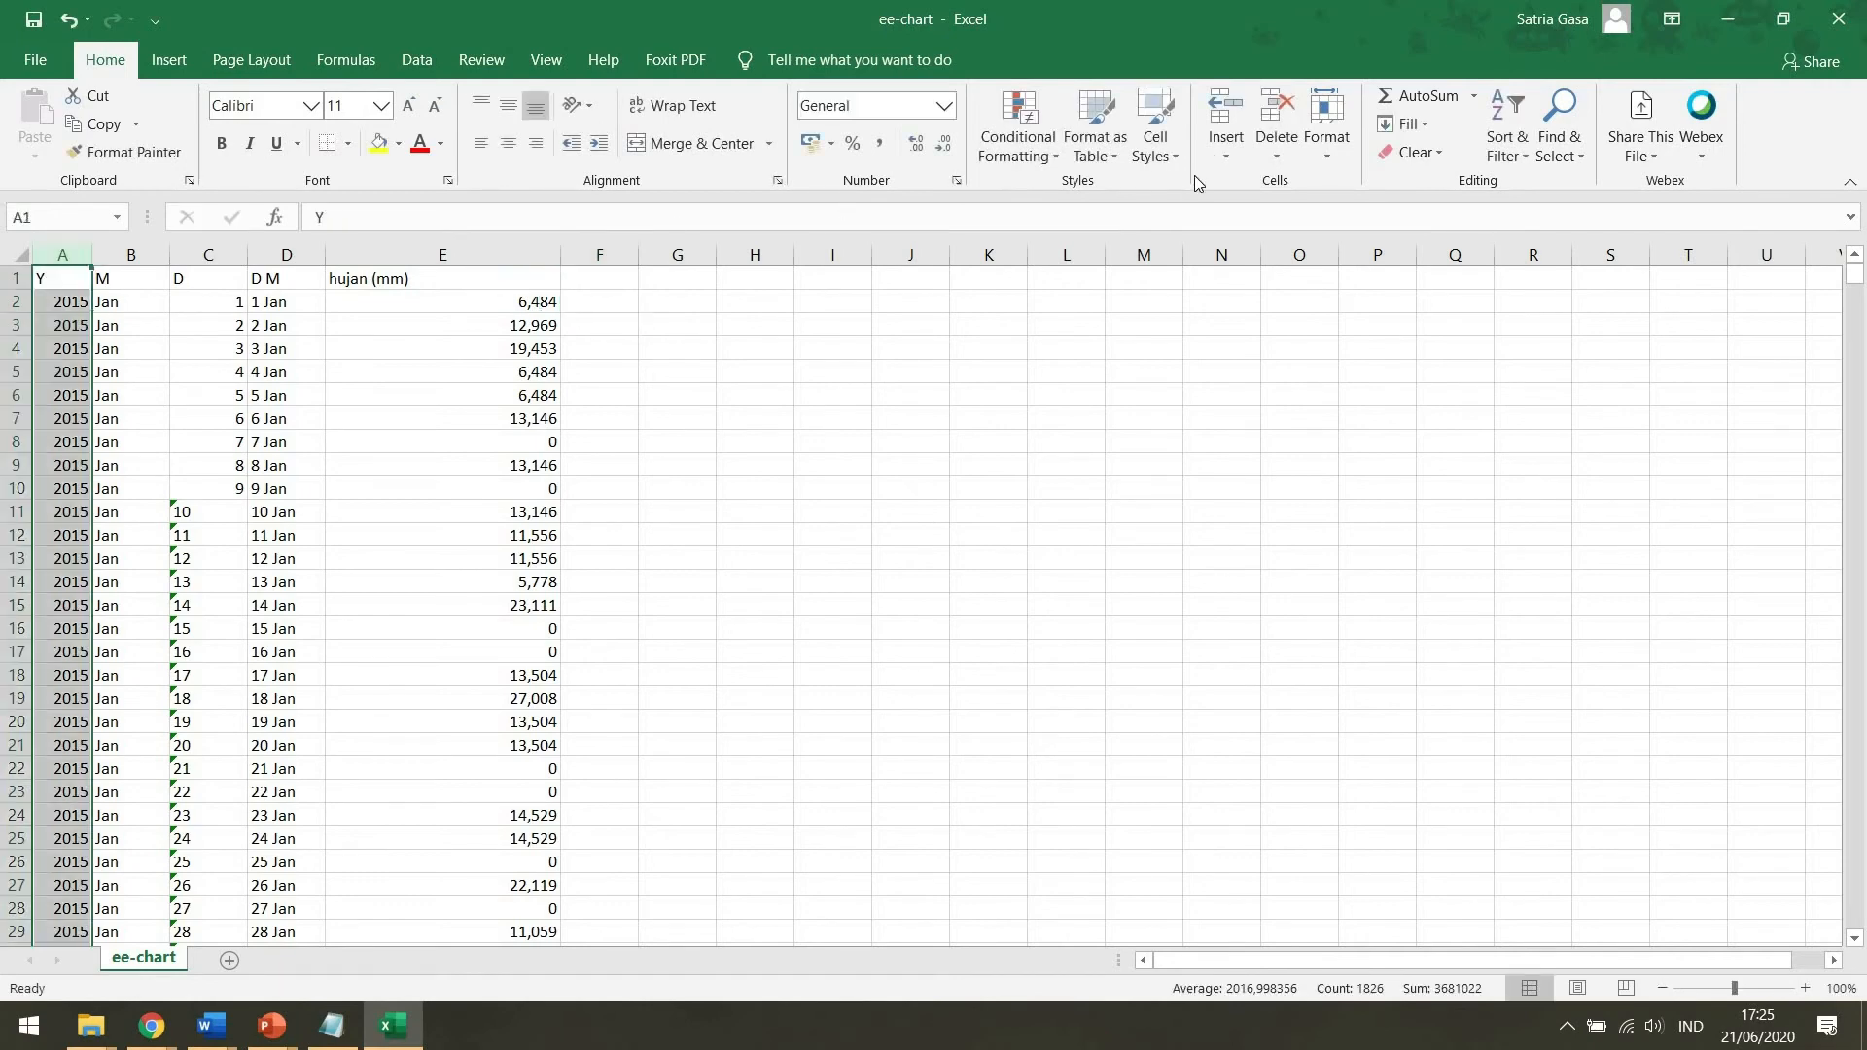
{"action": "left_click", "coordinate": [1226, 109]}
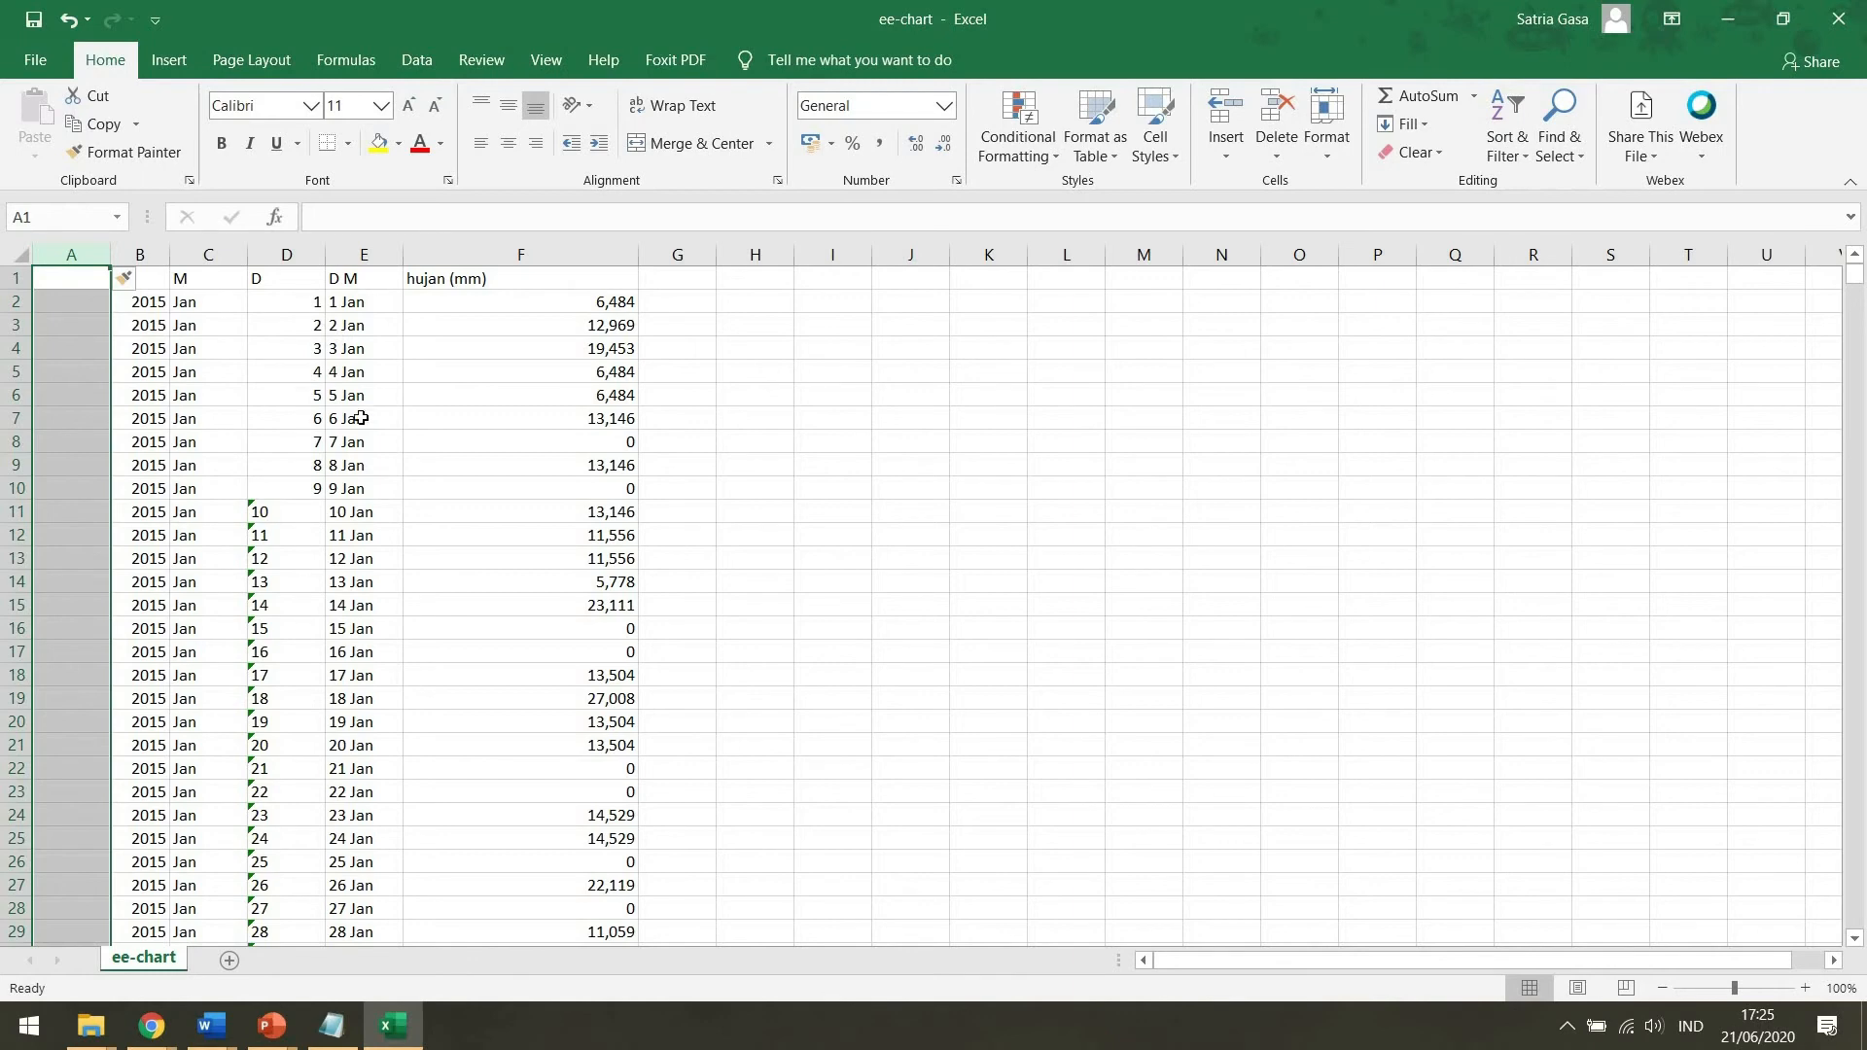
{"action": "left_click", "coordinate": [78, 300]}
{"action": "left_click", "coordinate": [92, 280]}
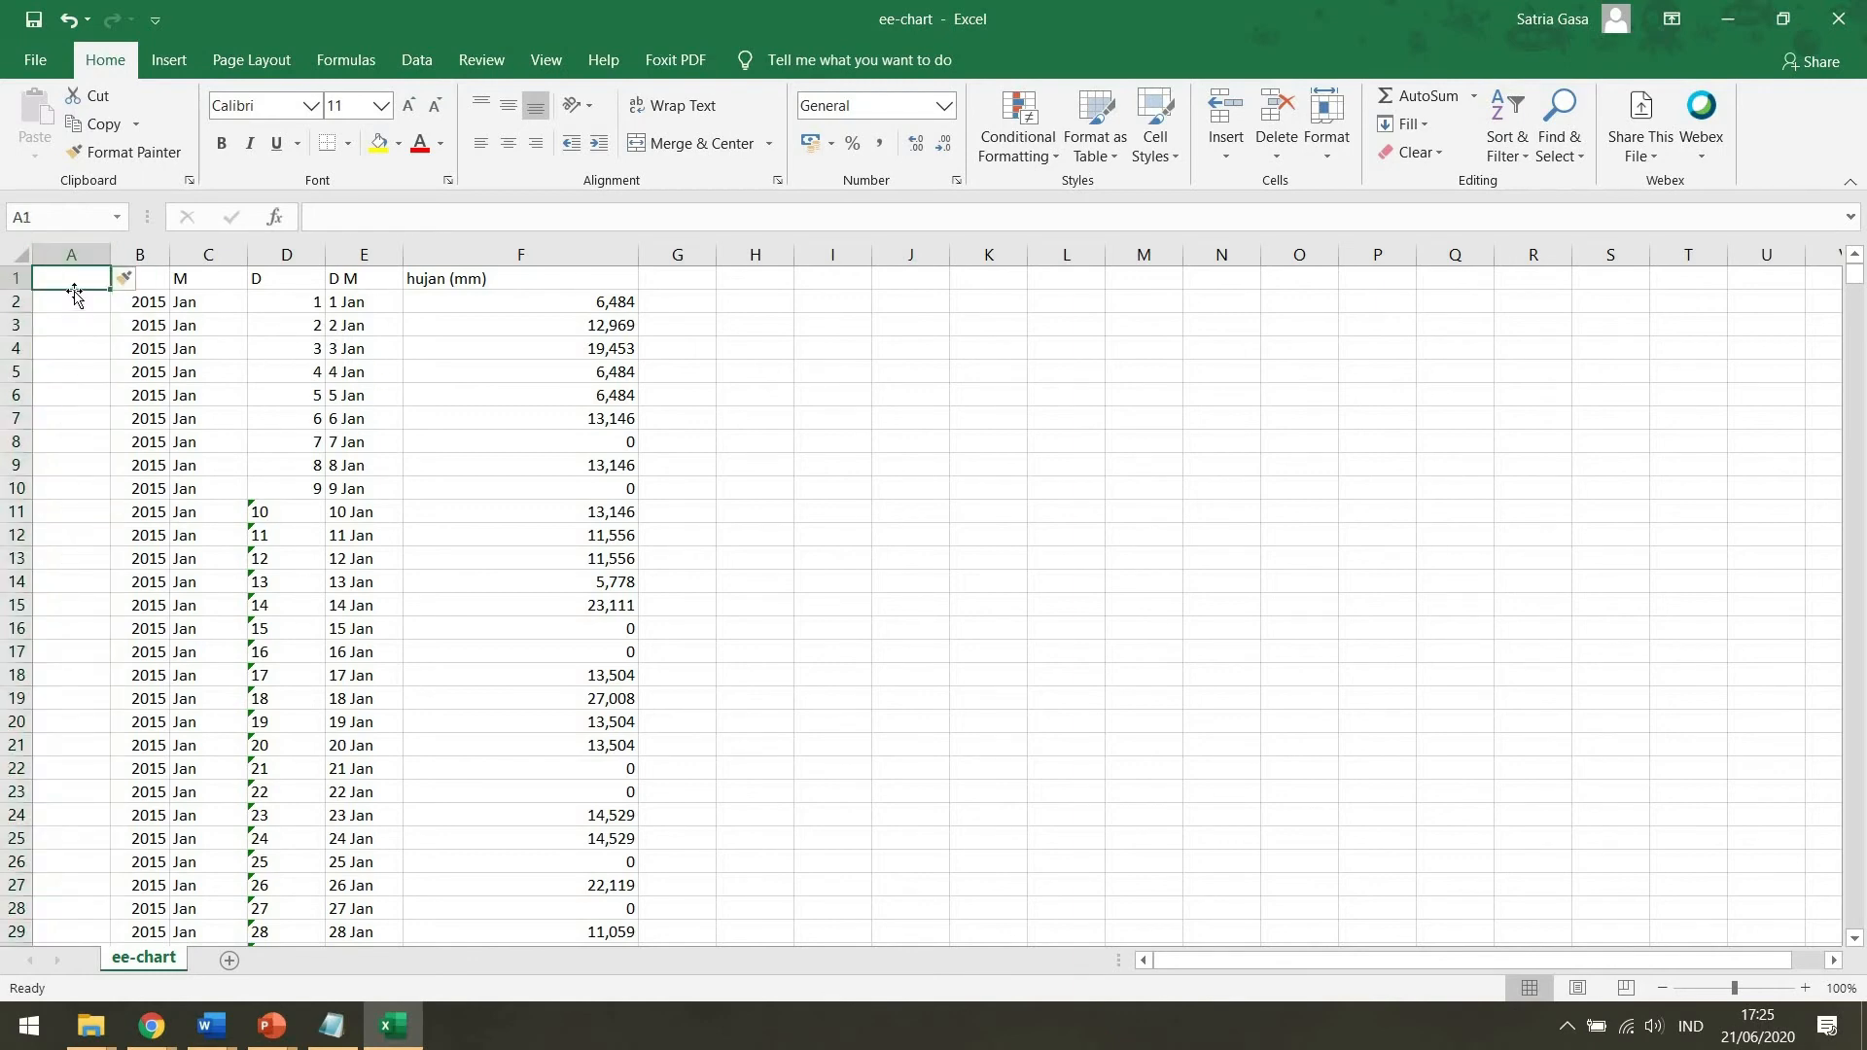
{"action": "type", "text": "No"}
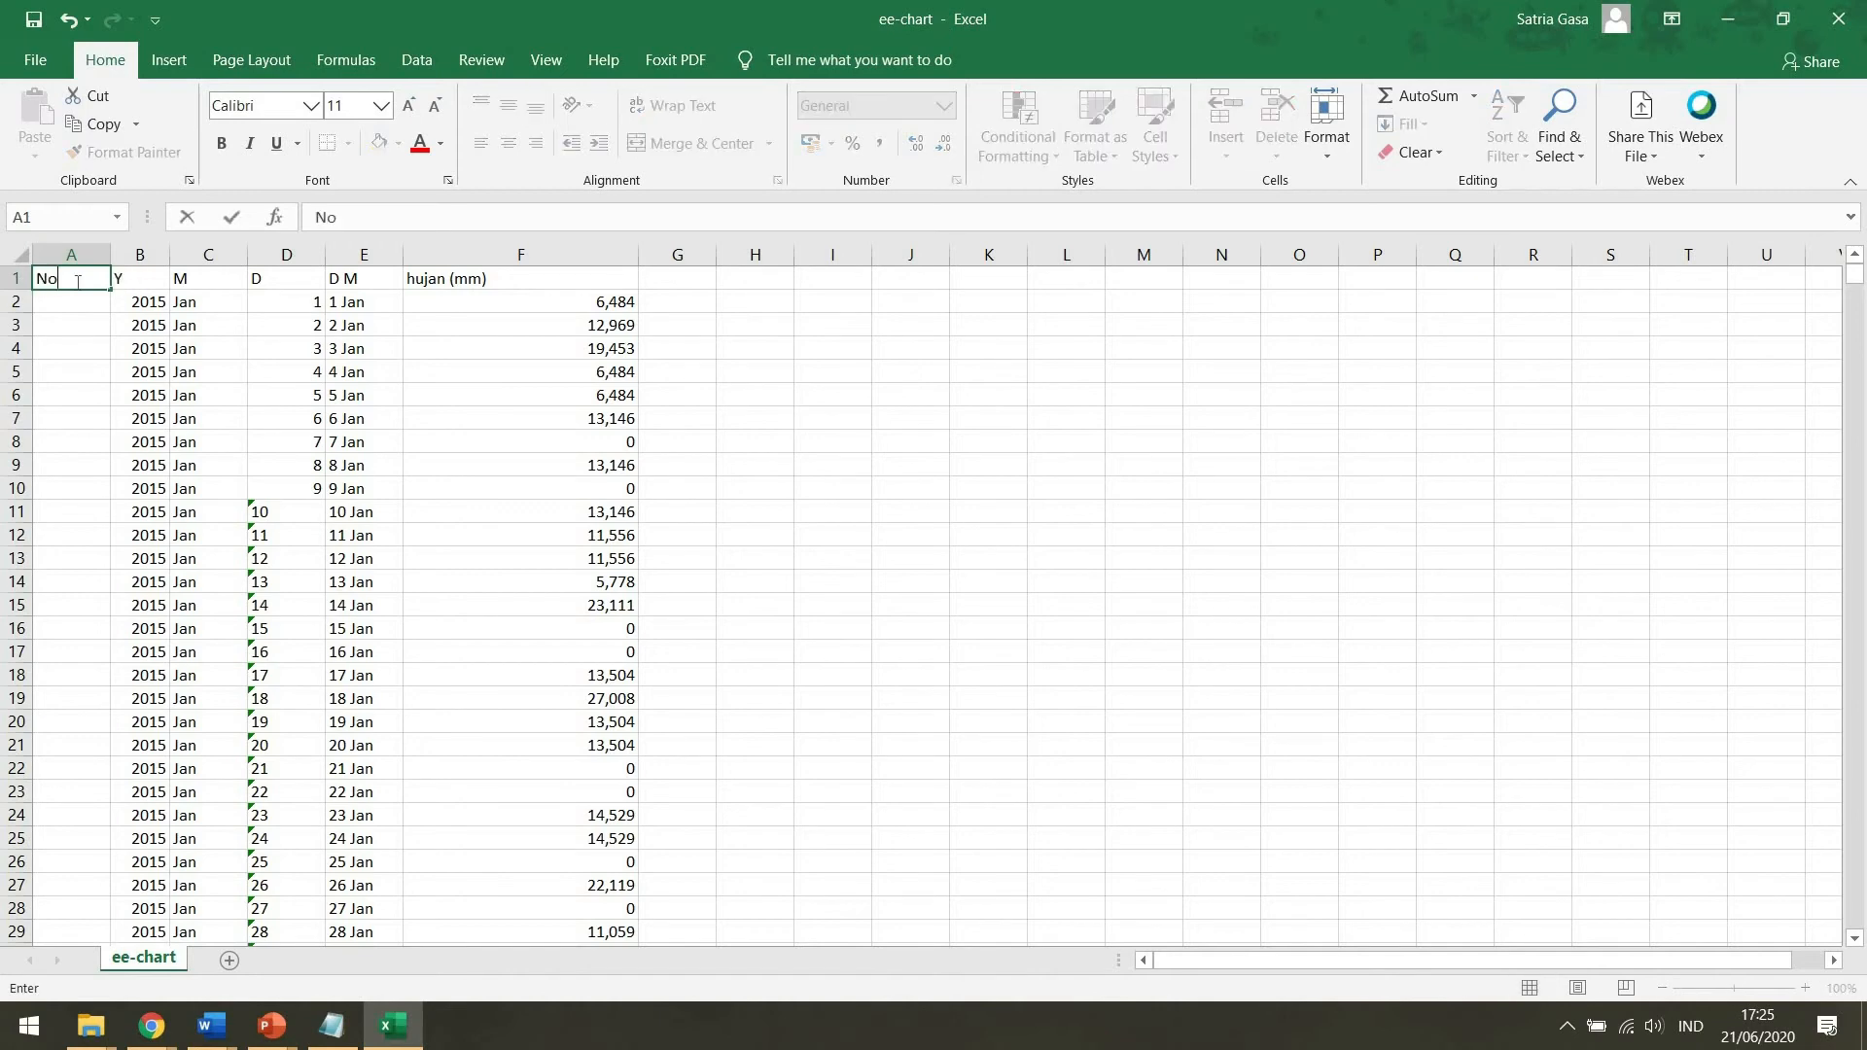
{"action": "key", "text": "Return"}
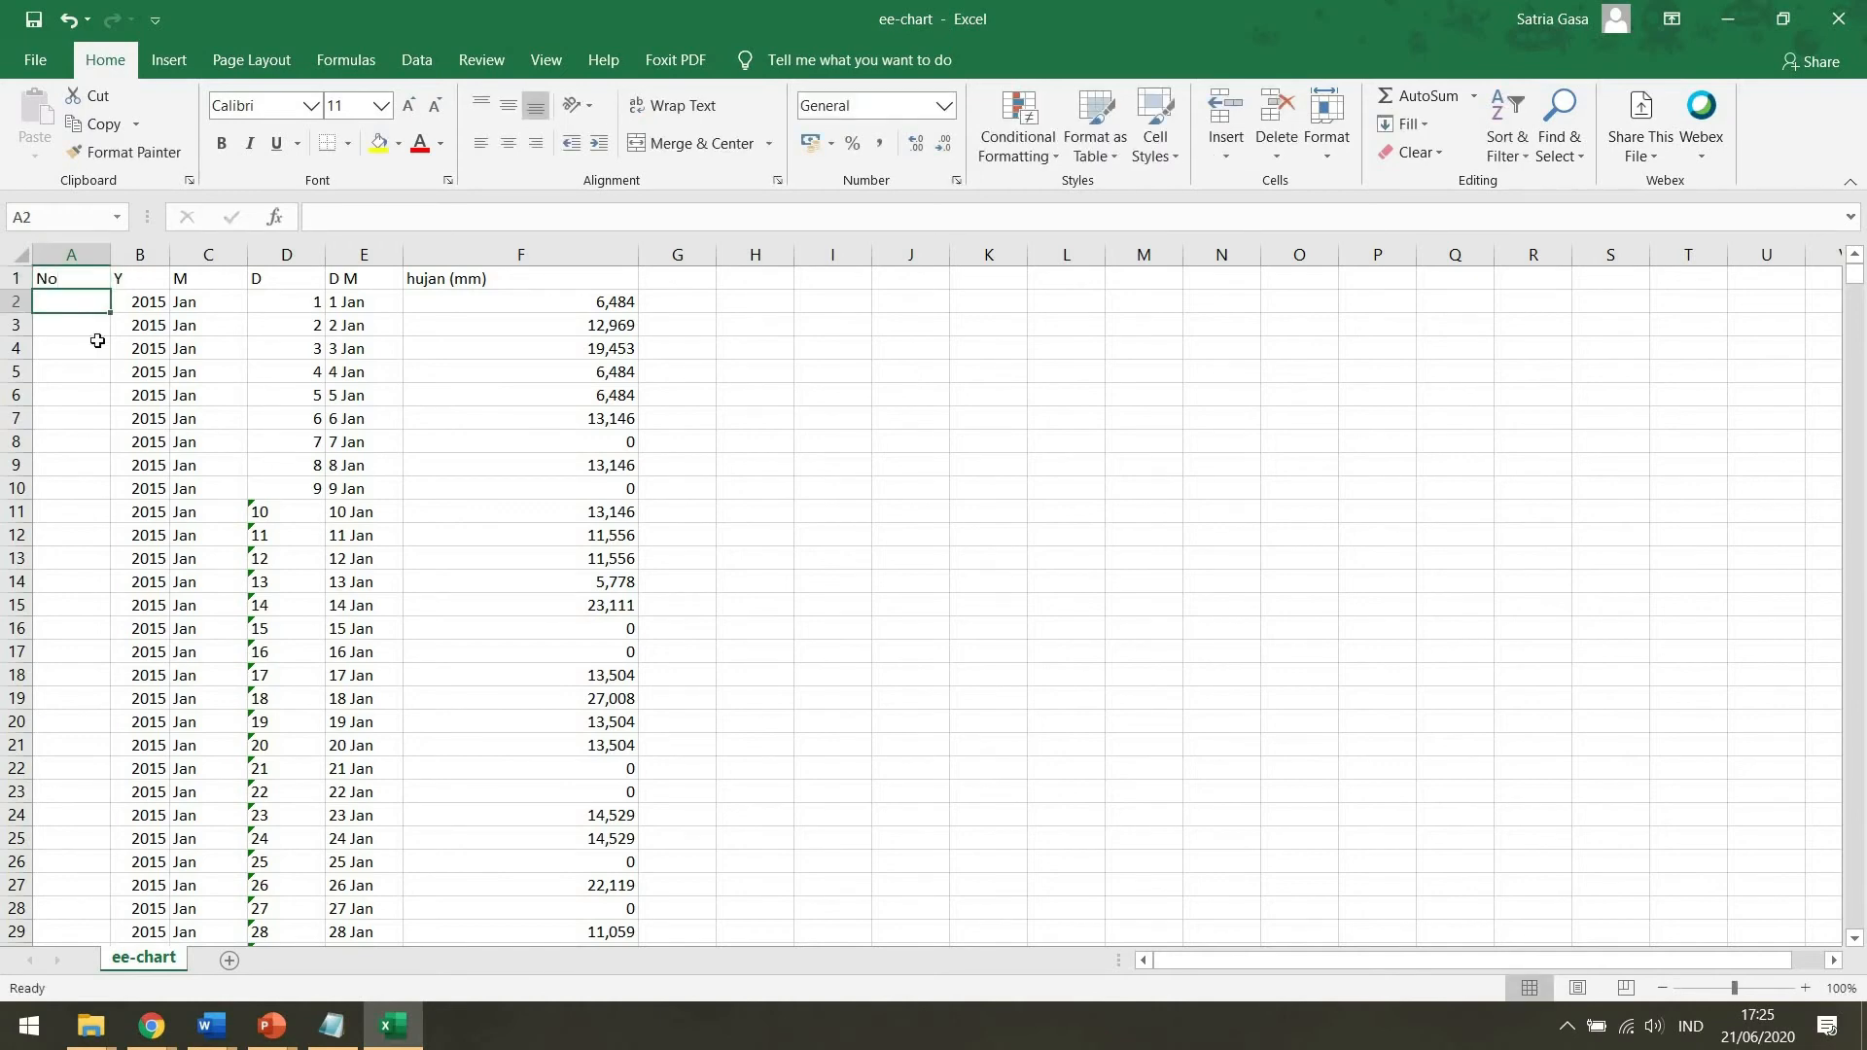
Enter the starting numbers 1, 2 and 3 in A2 to A4 under the "No" header.
{"action": "type", "text": "1"}
{"action": "key", "text": "Return"}
{"action": "type", "text": "2"}
{"action": "key", "text": "Return"}
{"action": "type", "text": "3"}
{"action": "key", "text": "Tab"}
Extend the number series from A2:A4 down to the last data row and check the column's end.
{"action": "left_click", "coordinate": [100, 305]}
{"action": "left_click", "coordinate": [84, 347], "text": "shift"}
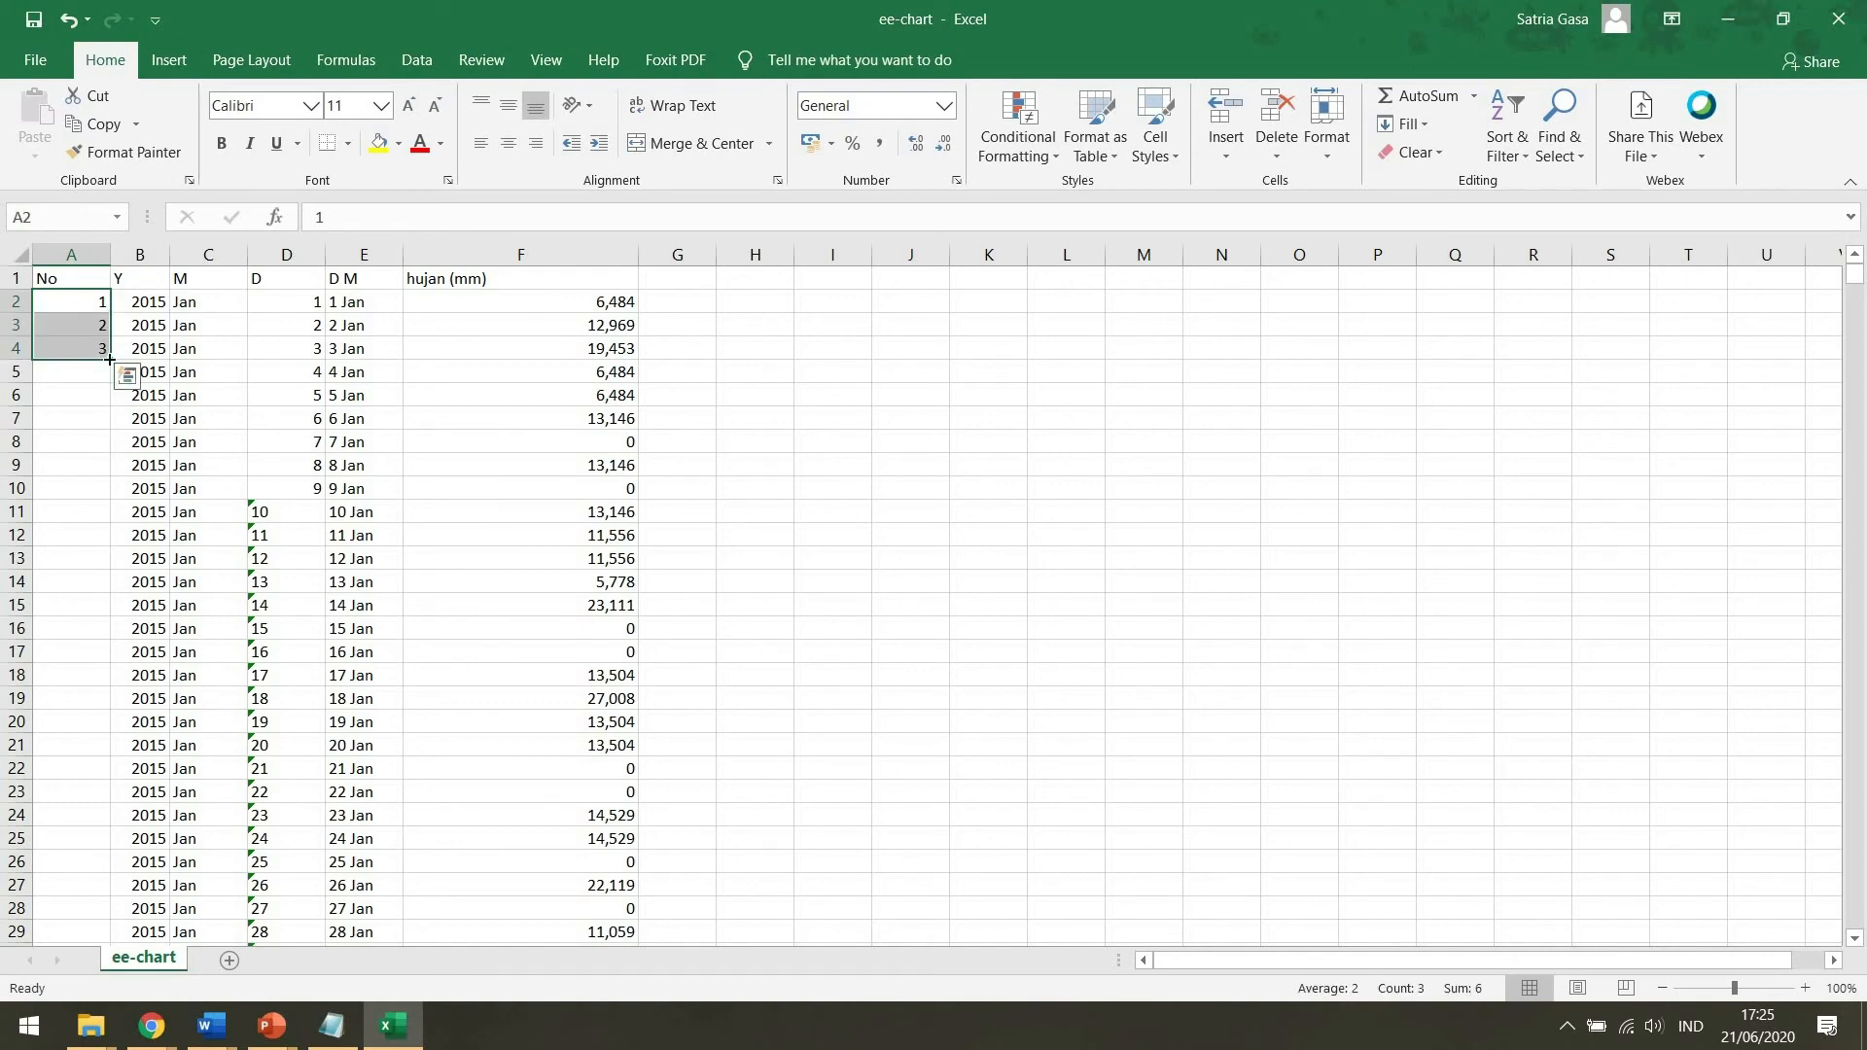
{"action": "double_click", "coordinate": [110, 359]}
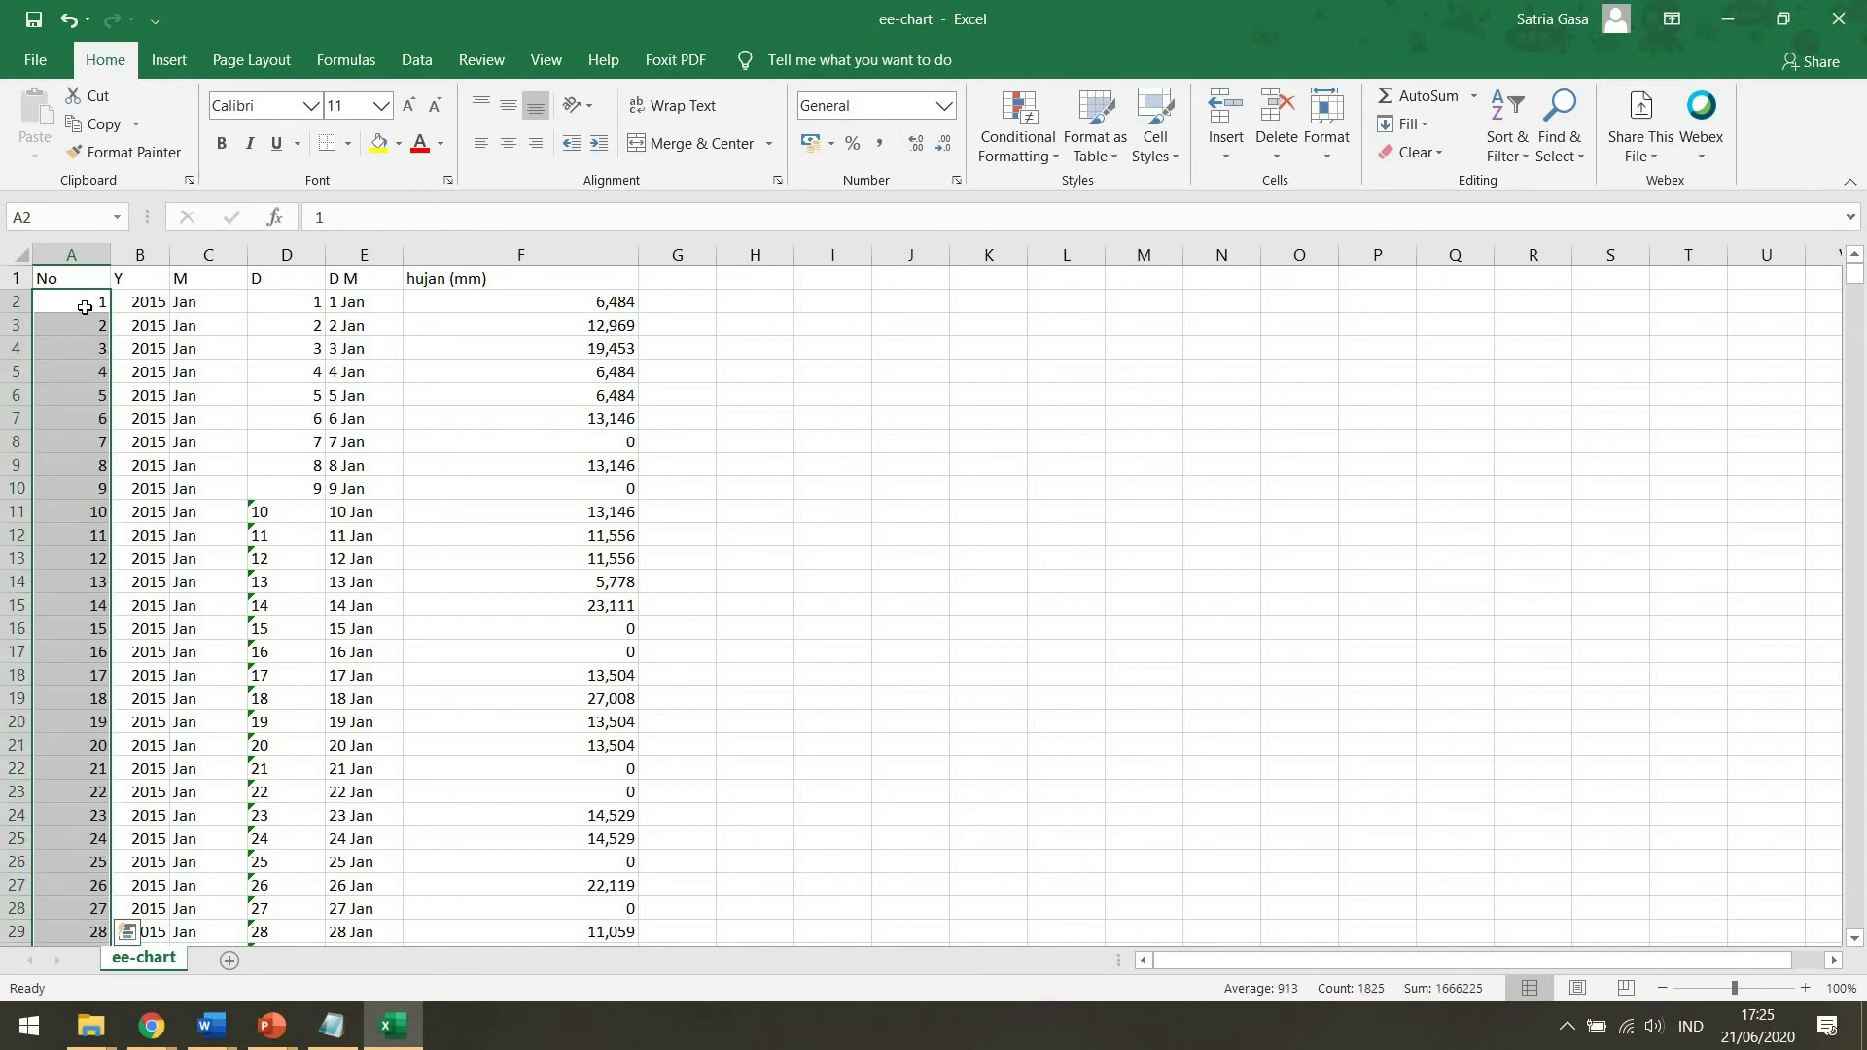
{"action": "left_click", "coordinate": [84, 307]}
{"action": "key", "text": "ctrl+Down"}
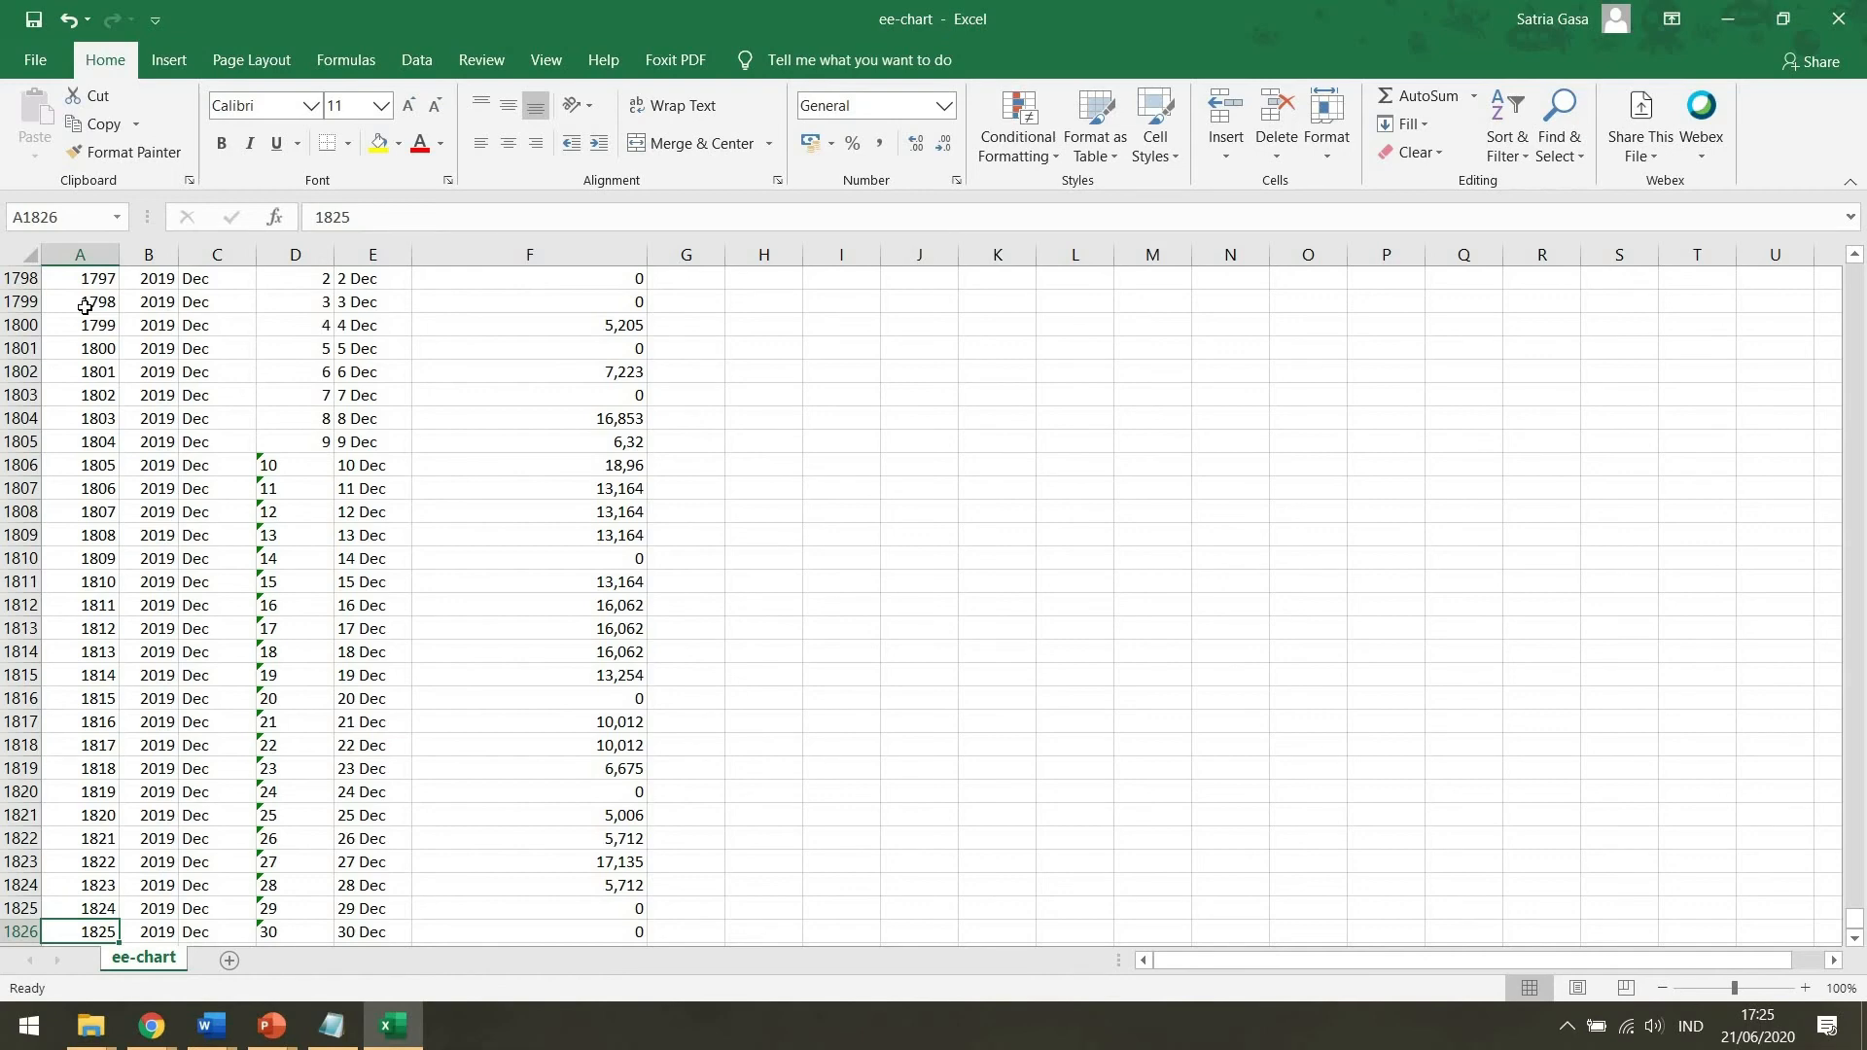
{"action": "key", "text": "ctrl+Up"}
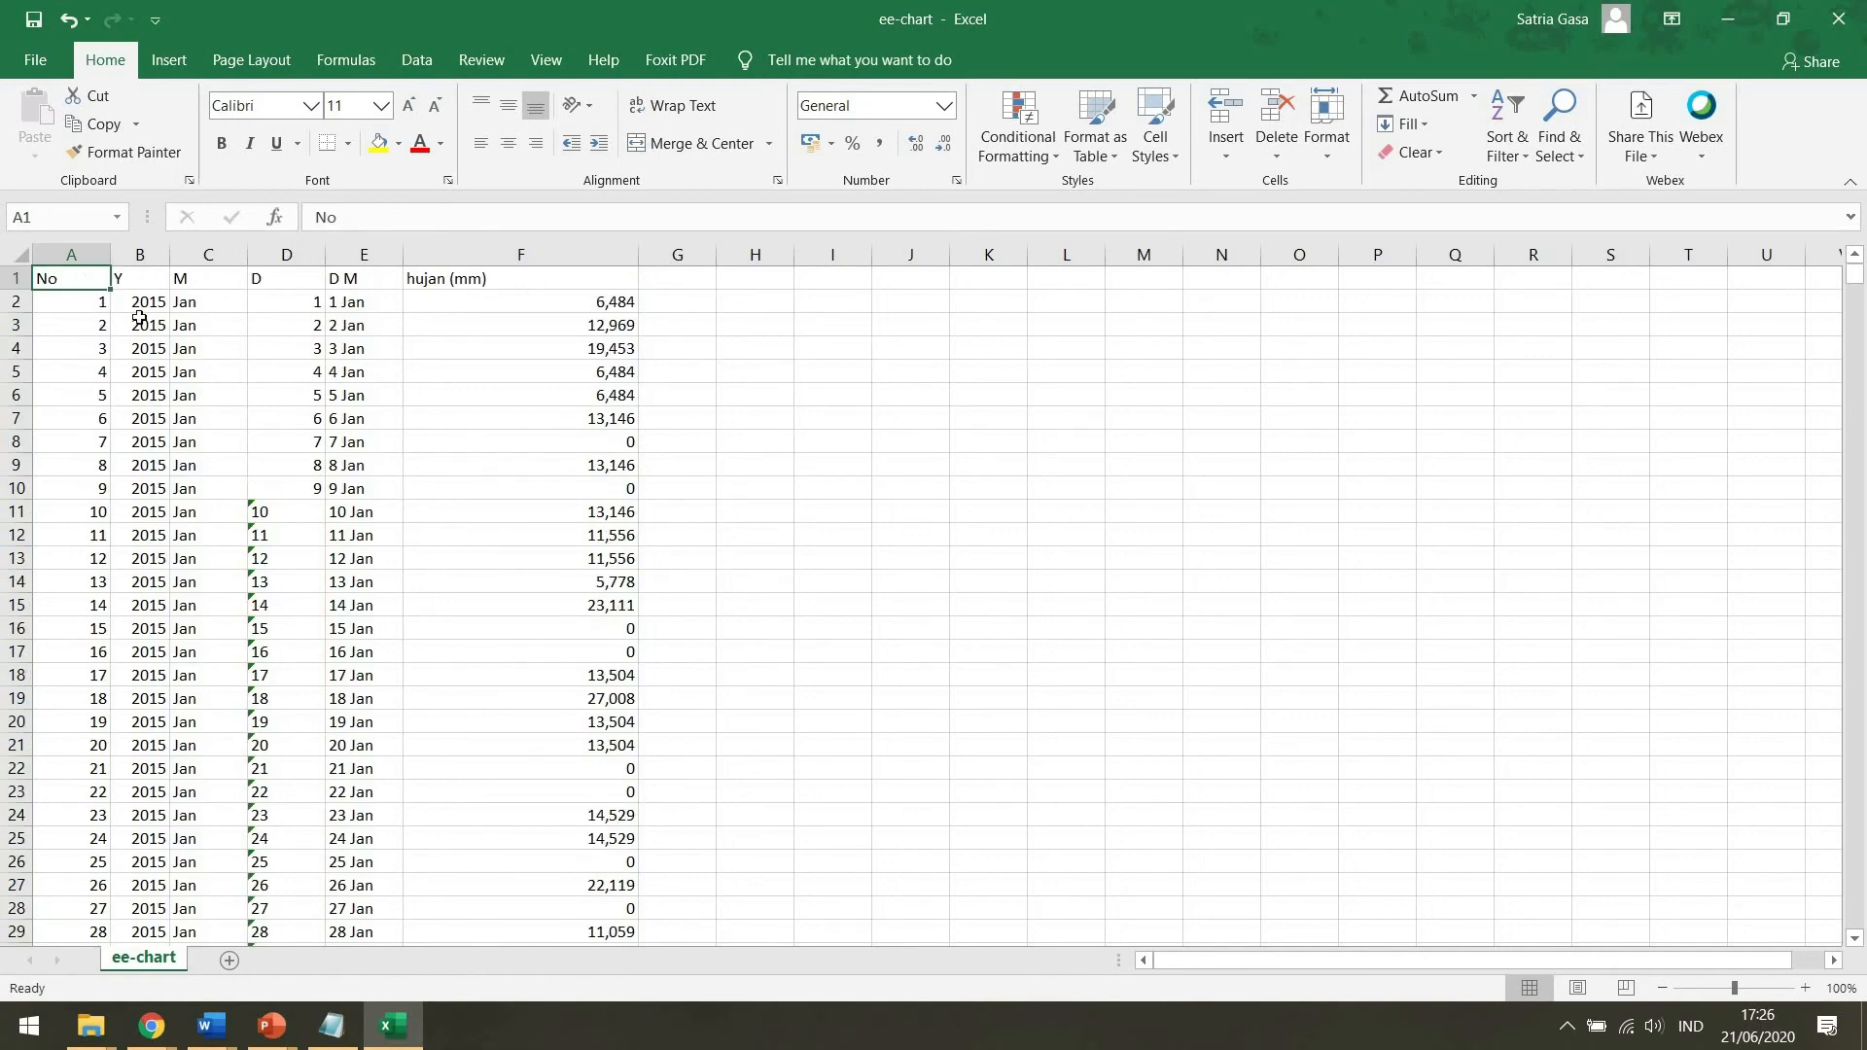
Format the header cells A1 to F1 as centred and bold with a yellow fill.
{"action": "left_click", "coordinate": [457, 287], "text": "shift"}
{"action": "left_click", "coordinate": [508, 143]}
{"action": "left_click", "coordinate": [222, 143]}
{"action": "left_click", "coordinate": [376, 146]}
{"action": "left_click", "coordinate": [199, 328]}
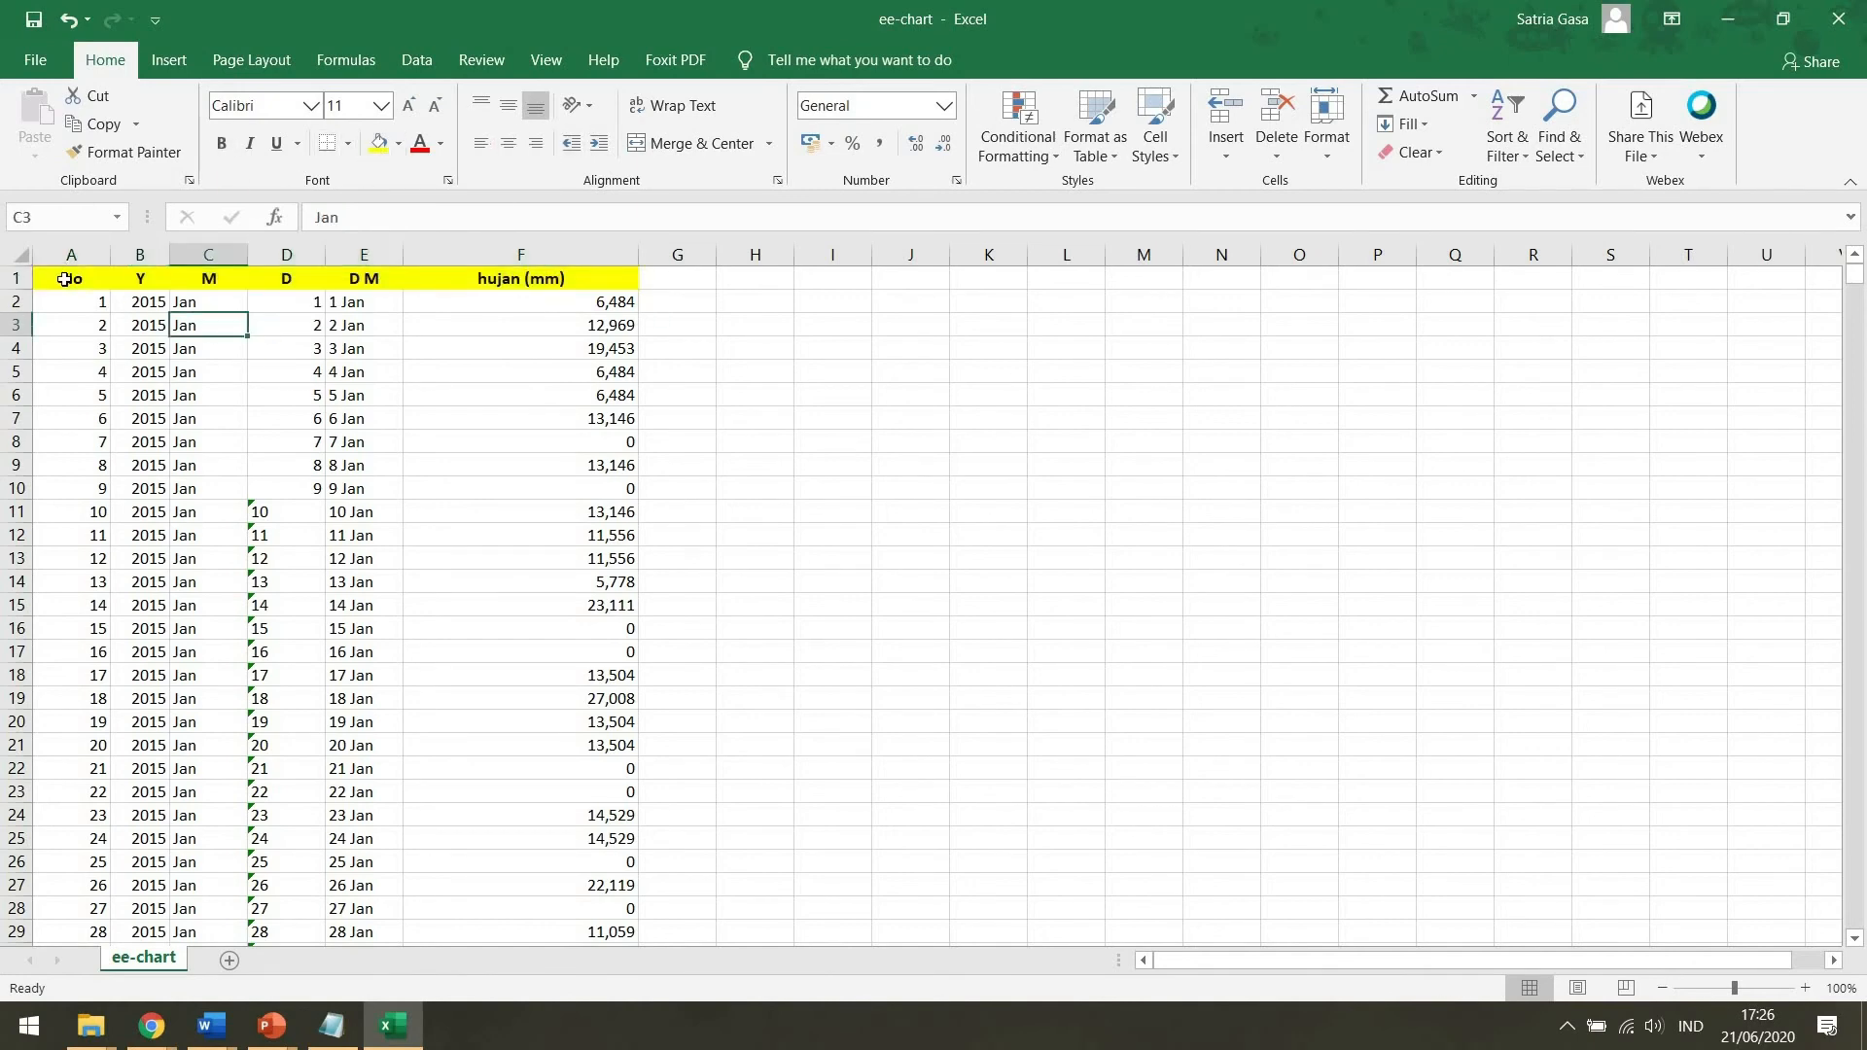
{"action": "key", "text": "ctrl+Home"}
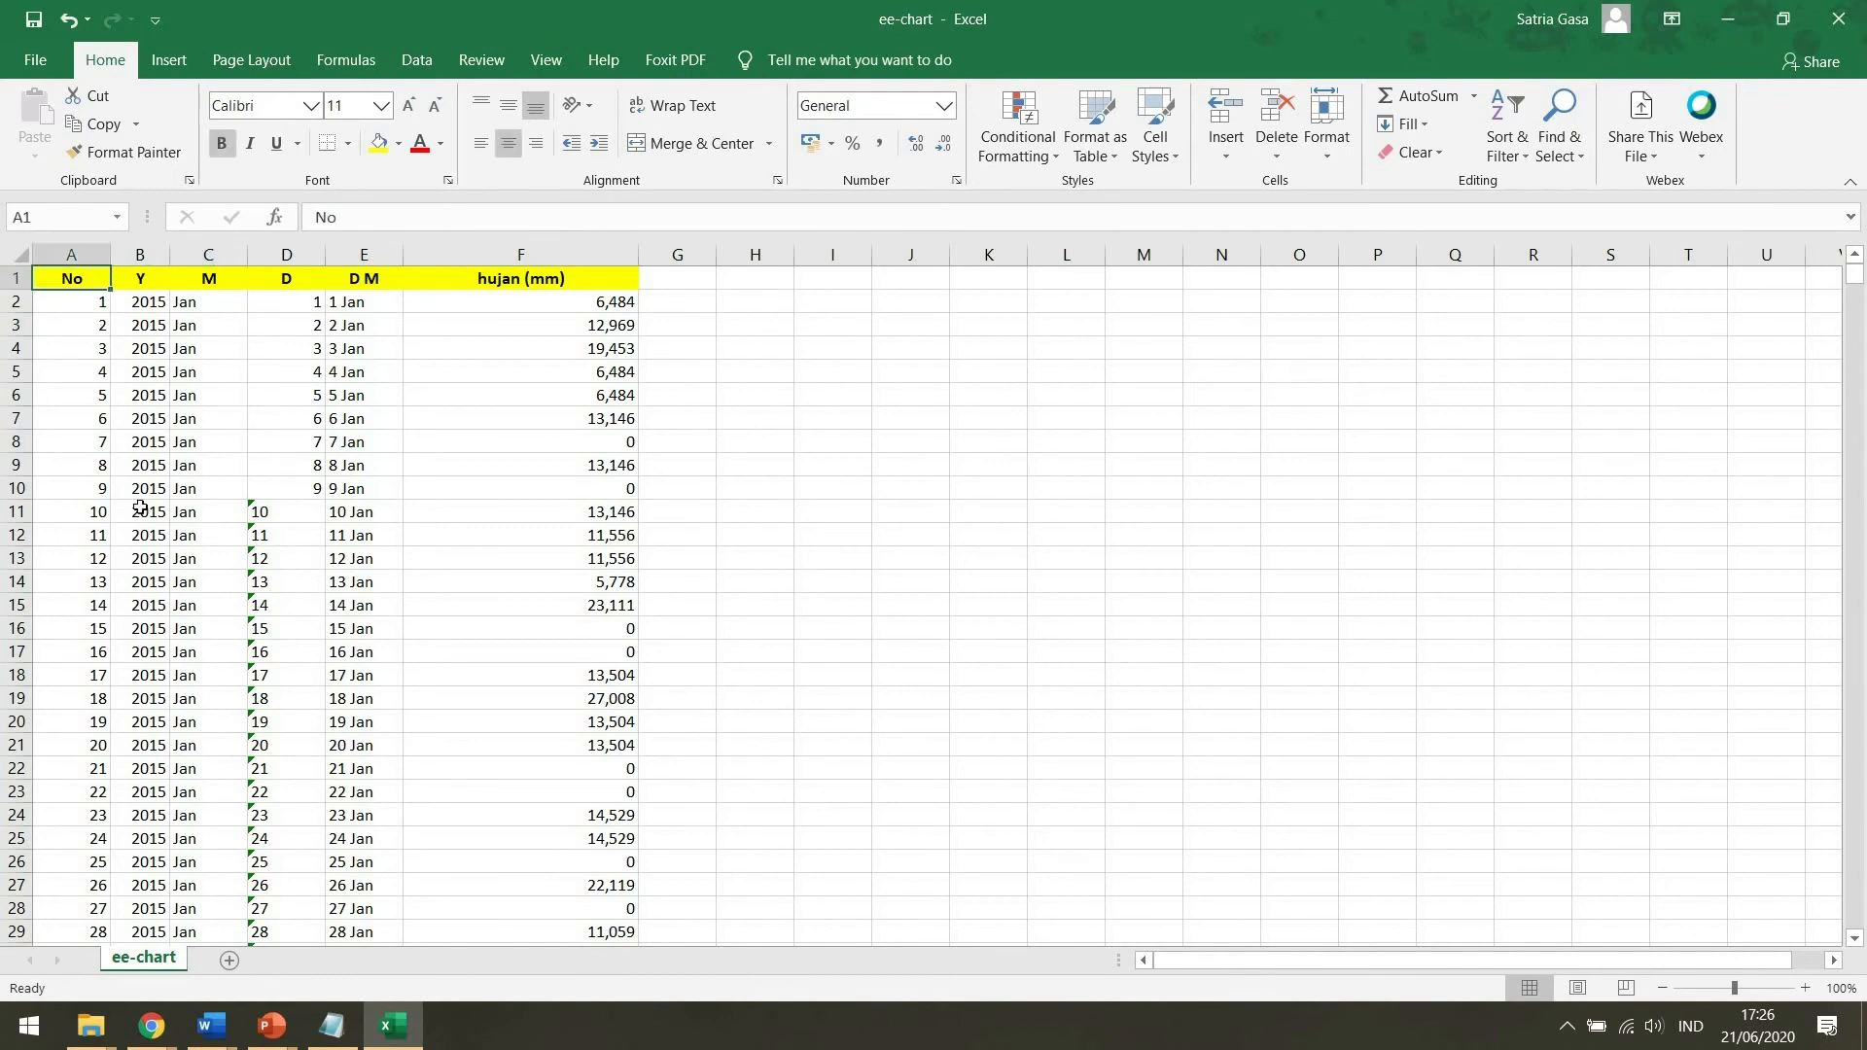
{"action": "left_click", "coordinate": [151, 278]}
{"action": "left_click", "coordinate": [214, 280]}
{"action": "left_click", "coordinate": [282, 284]}
{"action": "left_click", "coordinate": [375, 281]}
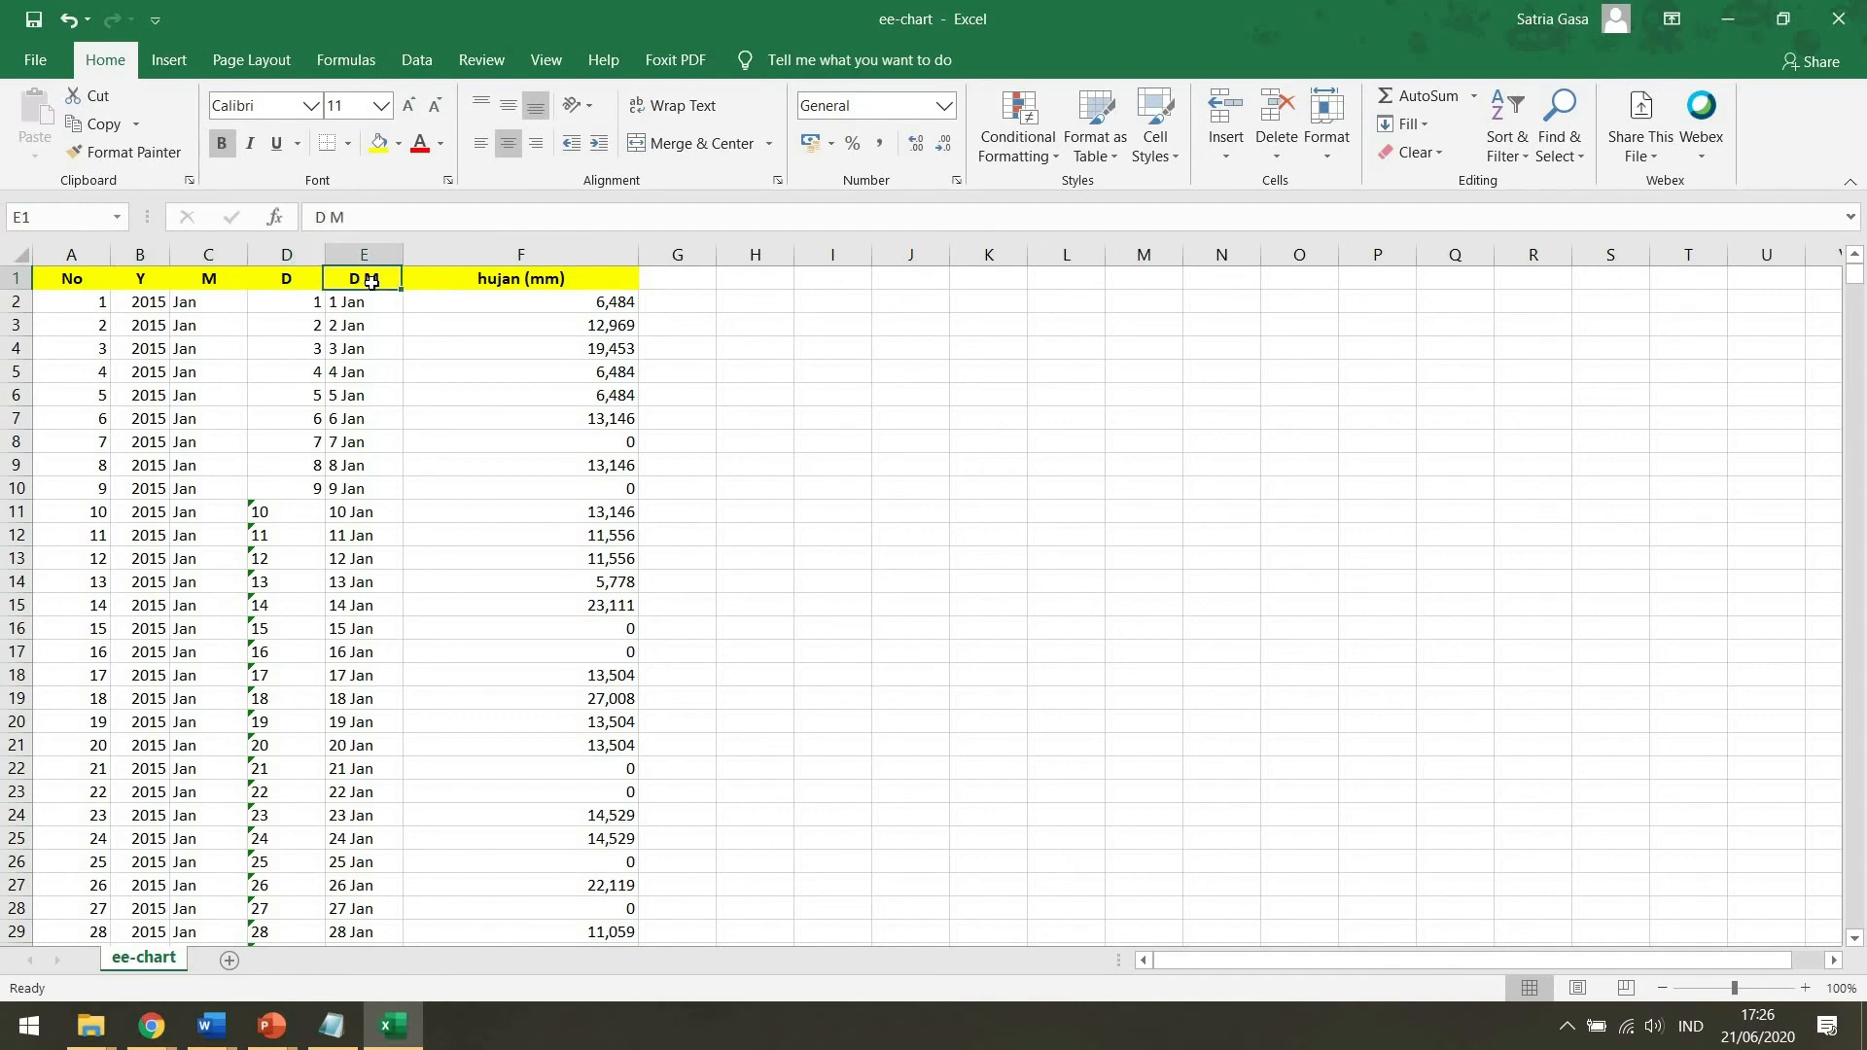
Narrow the "hujan (mm)" column F so it just fits its header.
{"action": "left_click", "coordinate": [613, 279]}
{"action": "left_click_drag", "start_coordinate": [639, 254], "coordinate": [516, 254]}
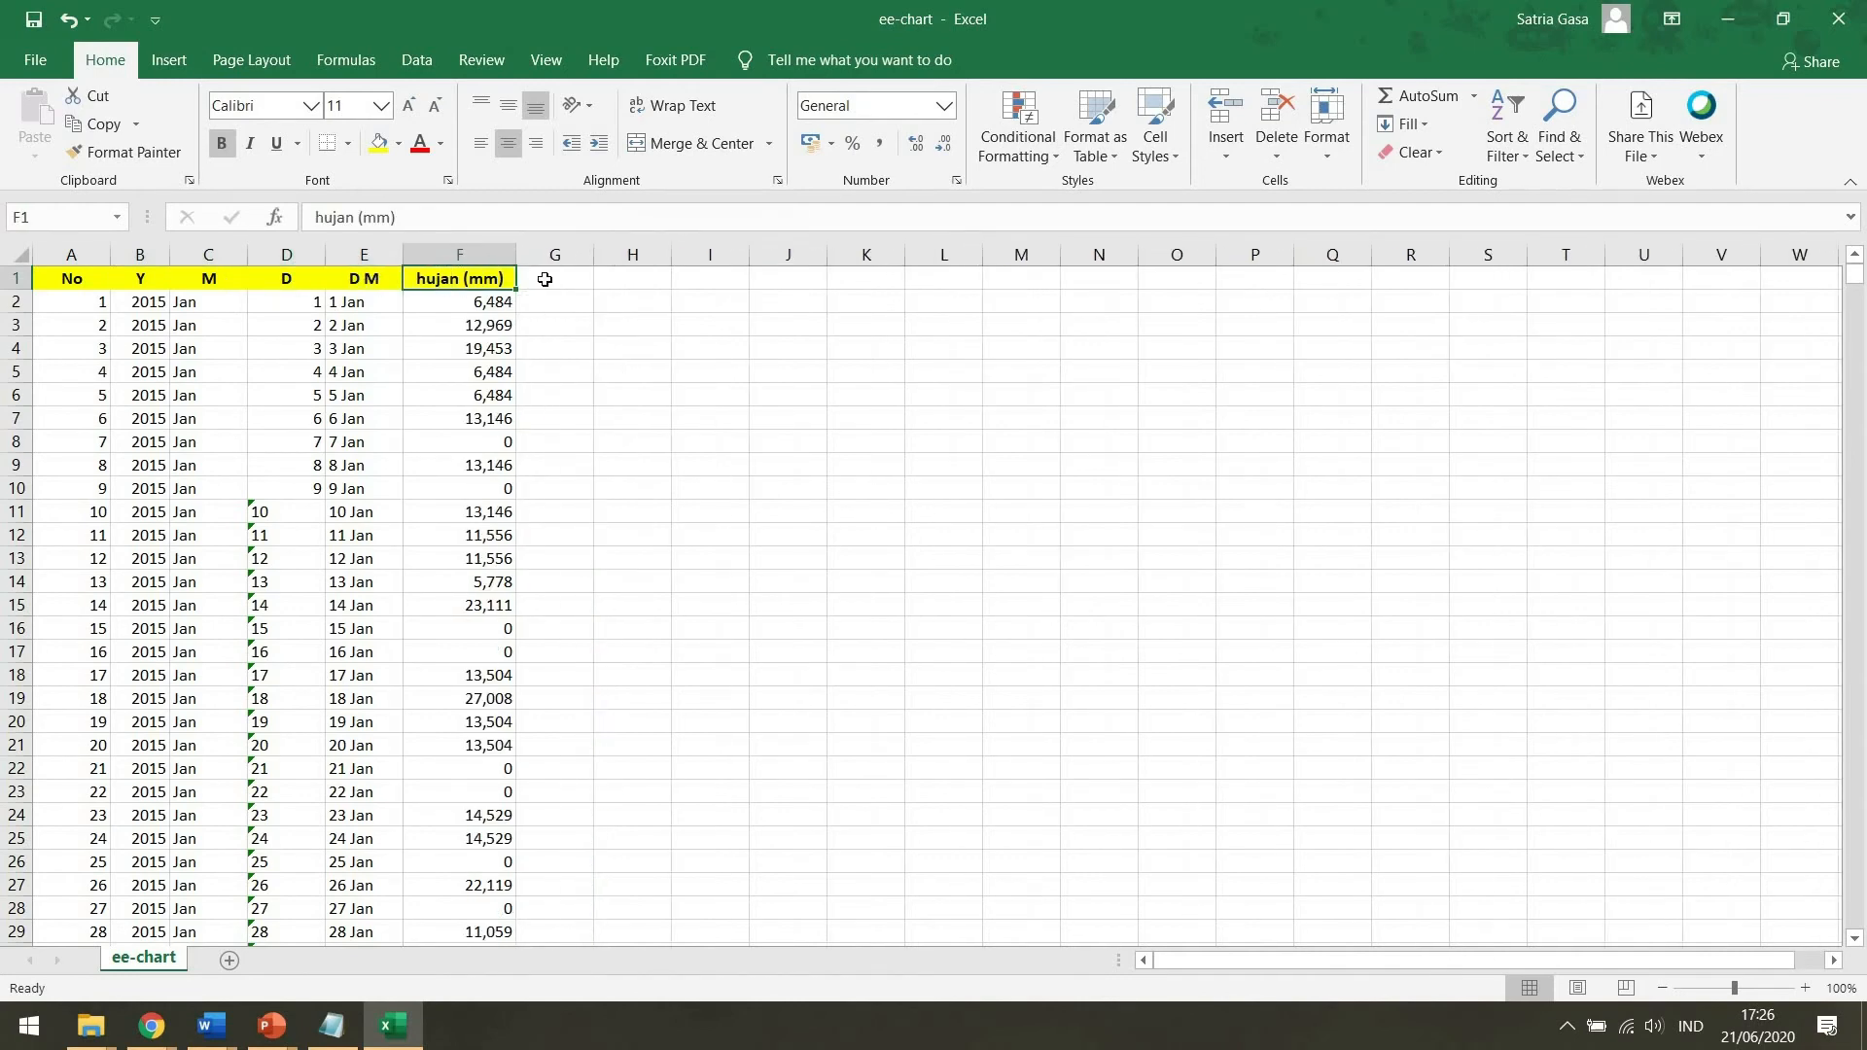
{"action": "left_click", "coordinate": [552, 302]}
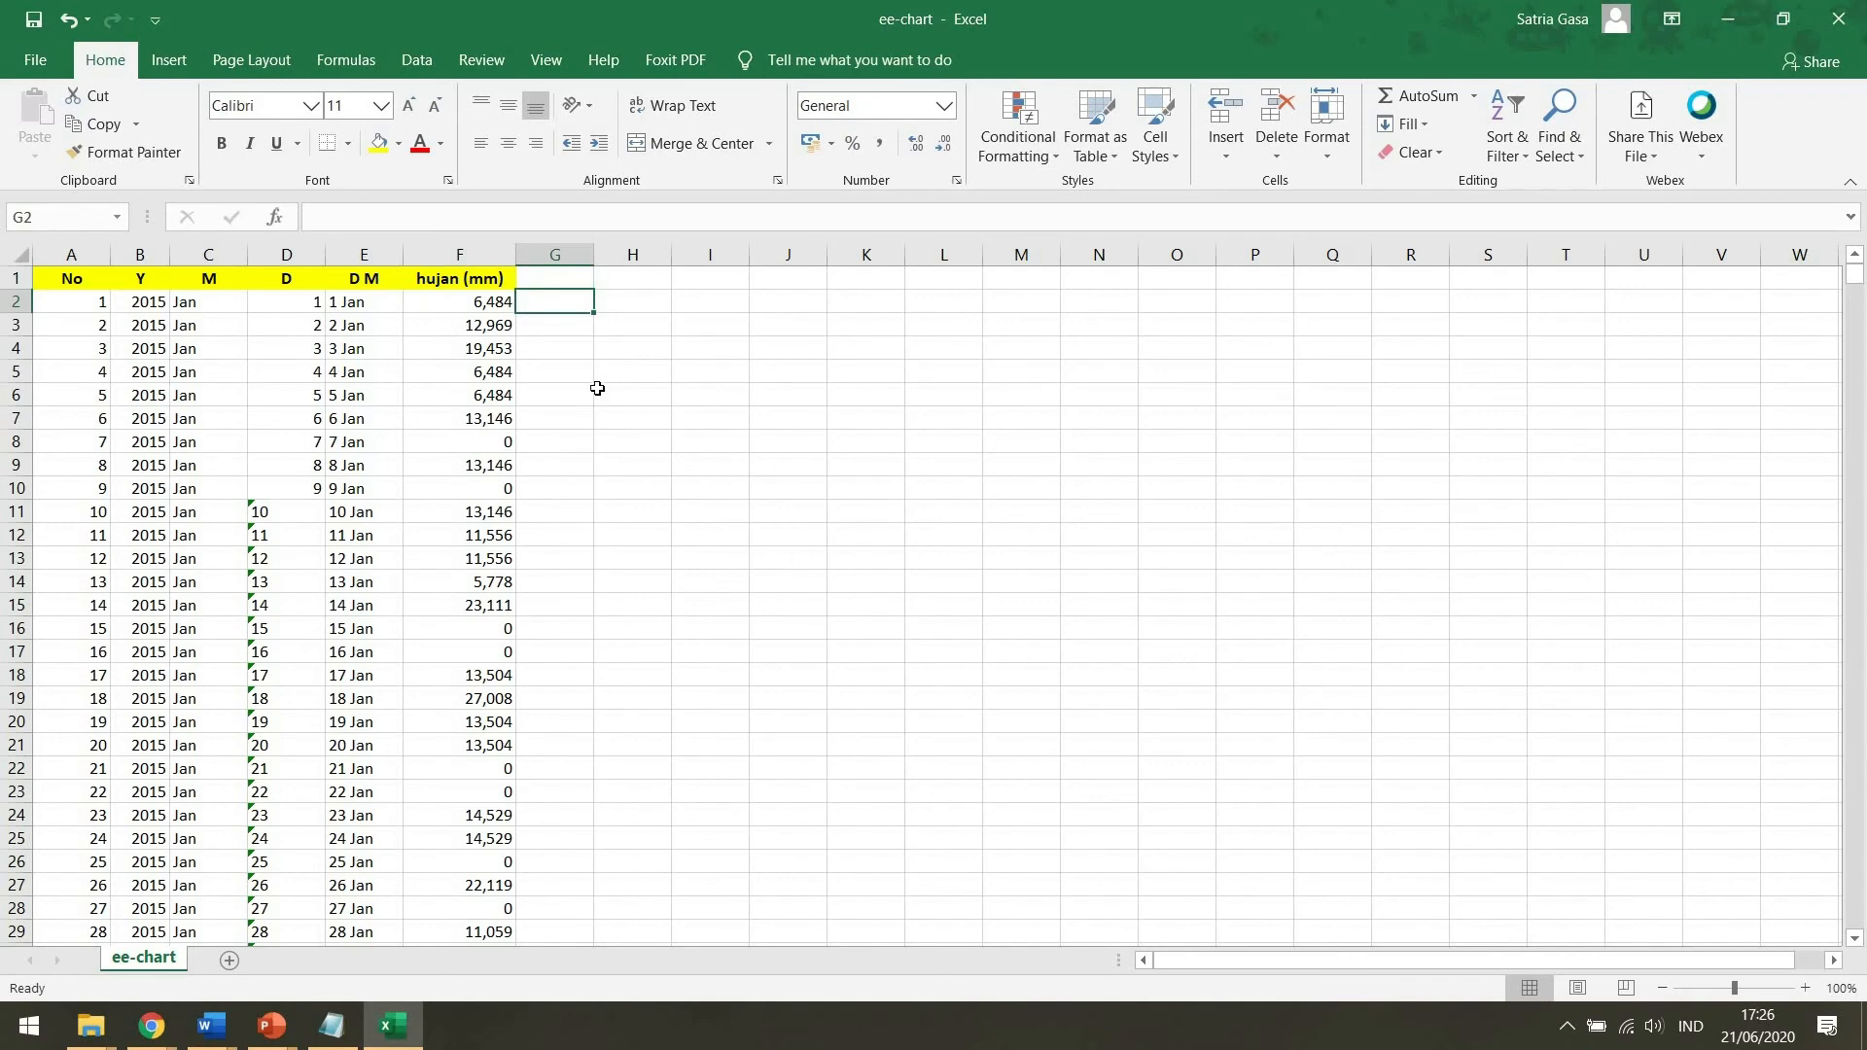
{"action": "key", "text": "Left"}
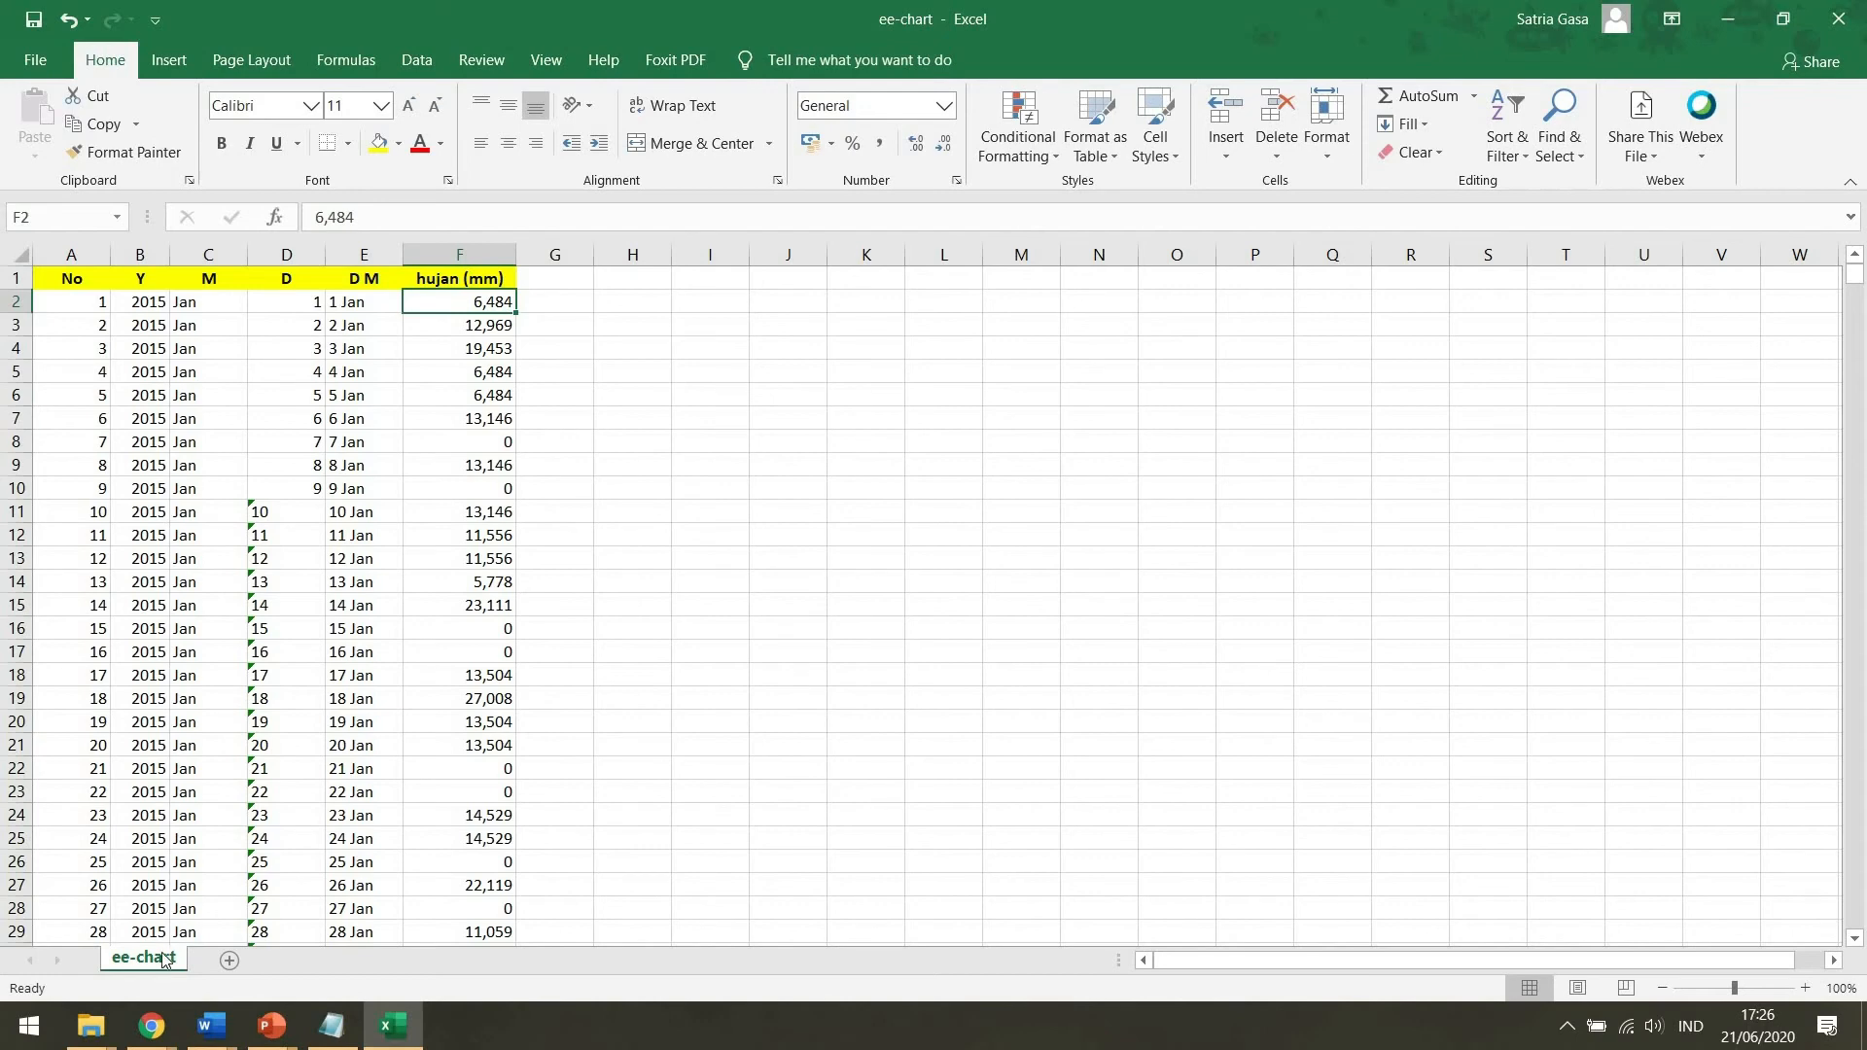
Switch to Chrome and examine the BMKG rainfall intensity table for the 24-hour class limits.
{"action": "mouse_move", "coordinate": [147, 1036]}
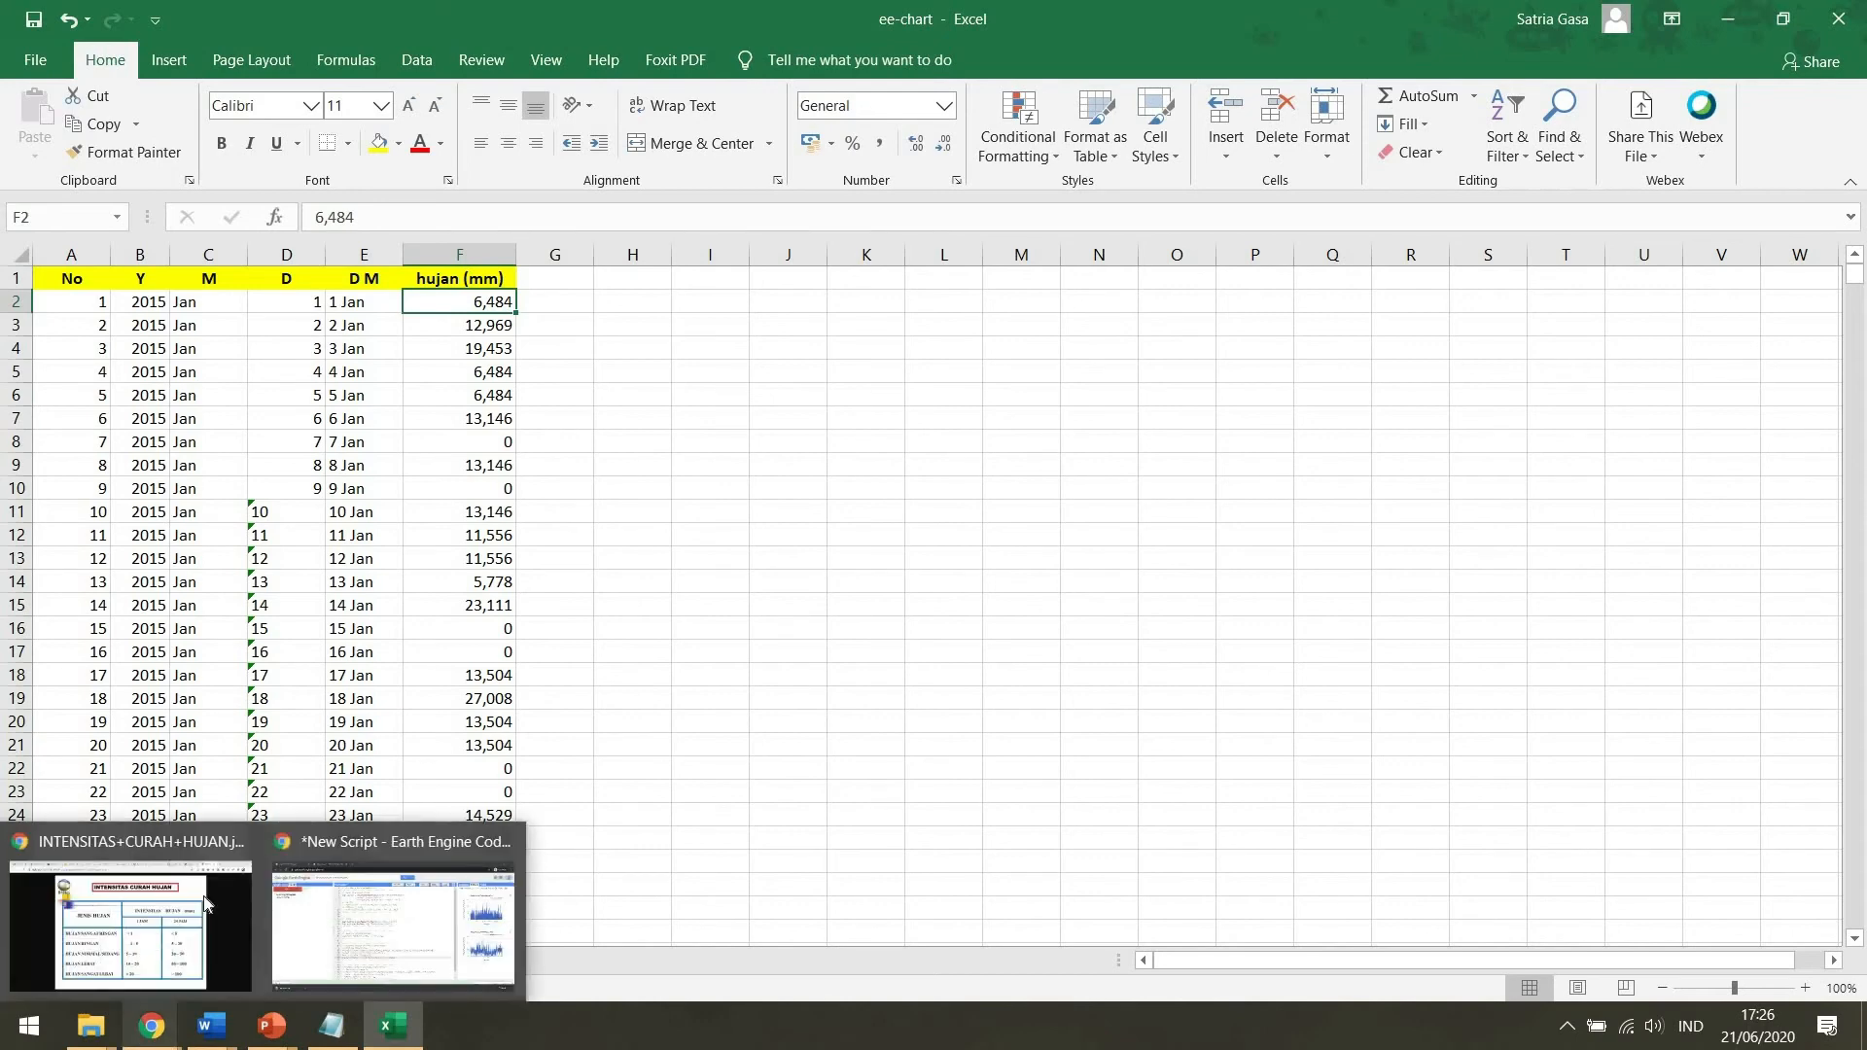
{"action": "left_click", "coordinate": [152, 945]}
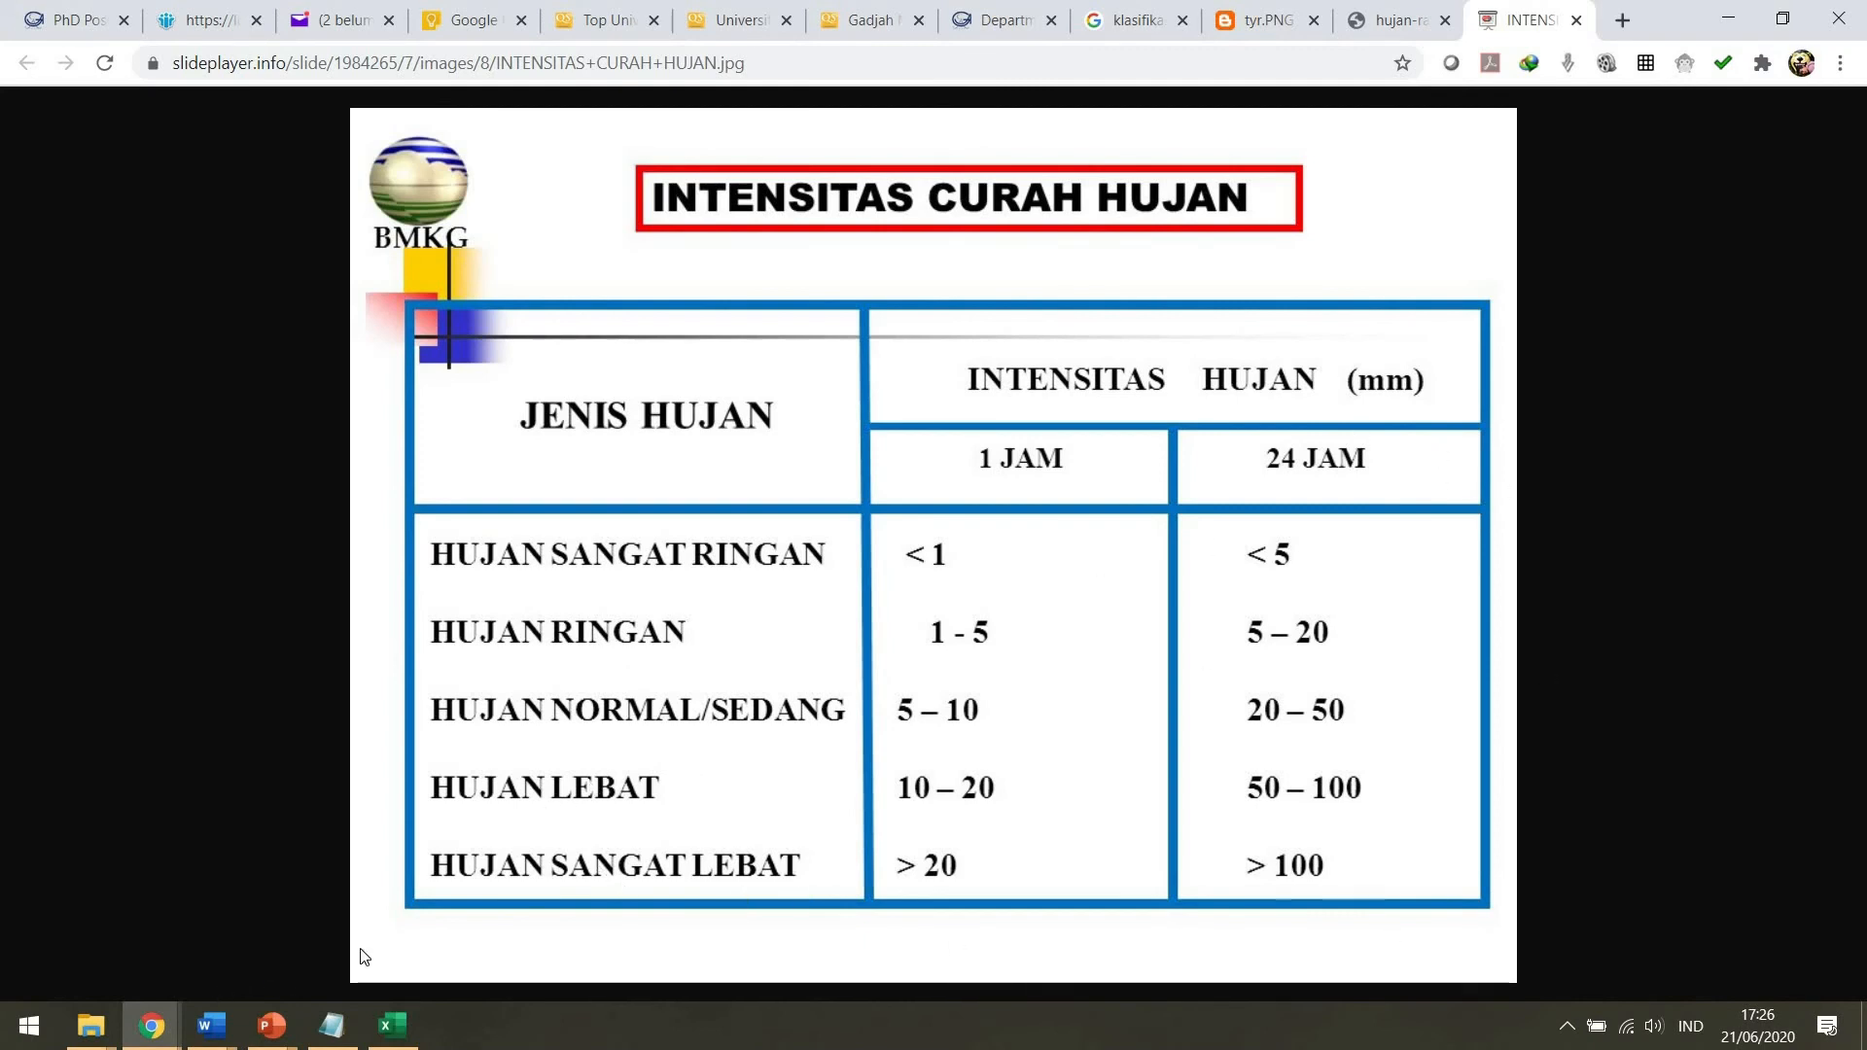
{"action": "left_click", "coordinate": [392, 1026]}
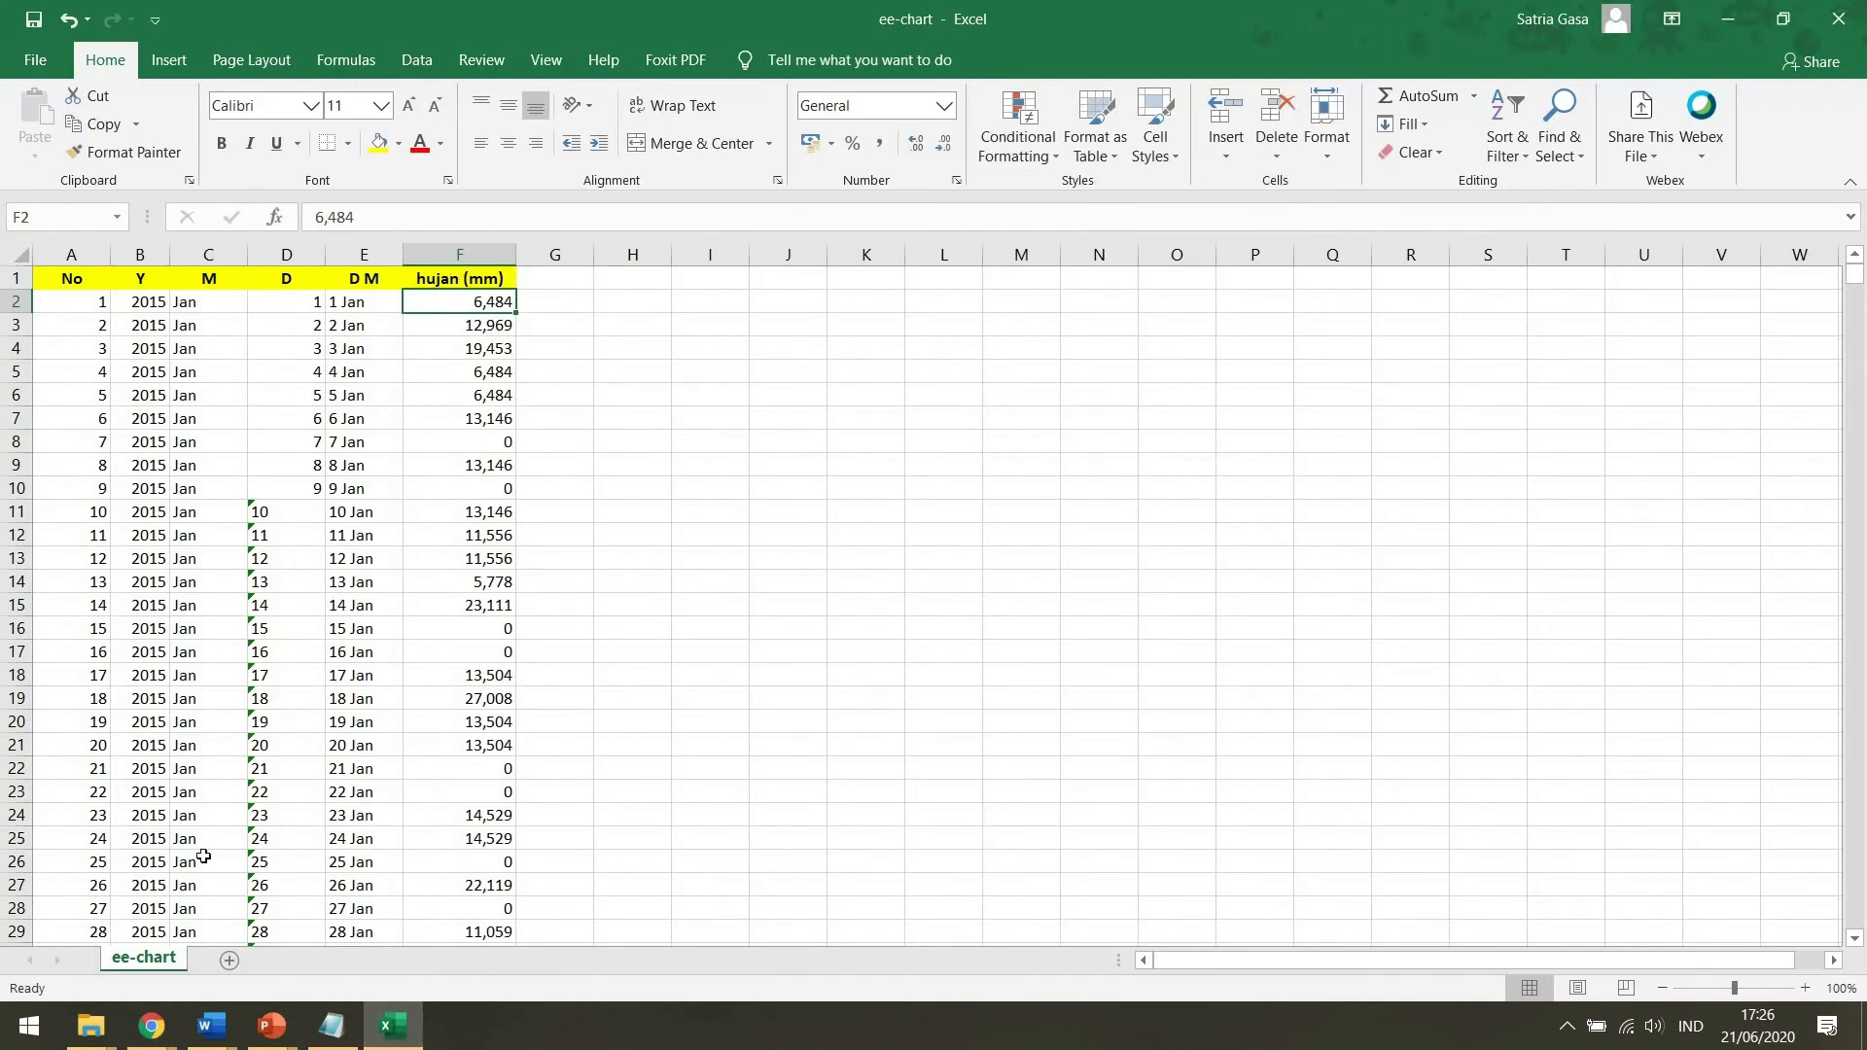
{"action": "left_click", "coordinate": [159, 1041]}
{"action": "left_click", "coordinate": [381, 929]}
{"action": "left_click", "coordinate": [152, 1029]}
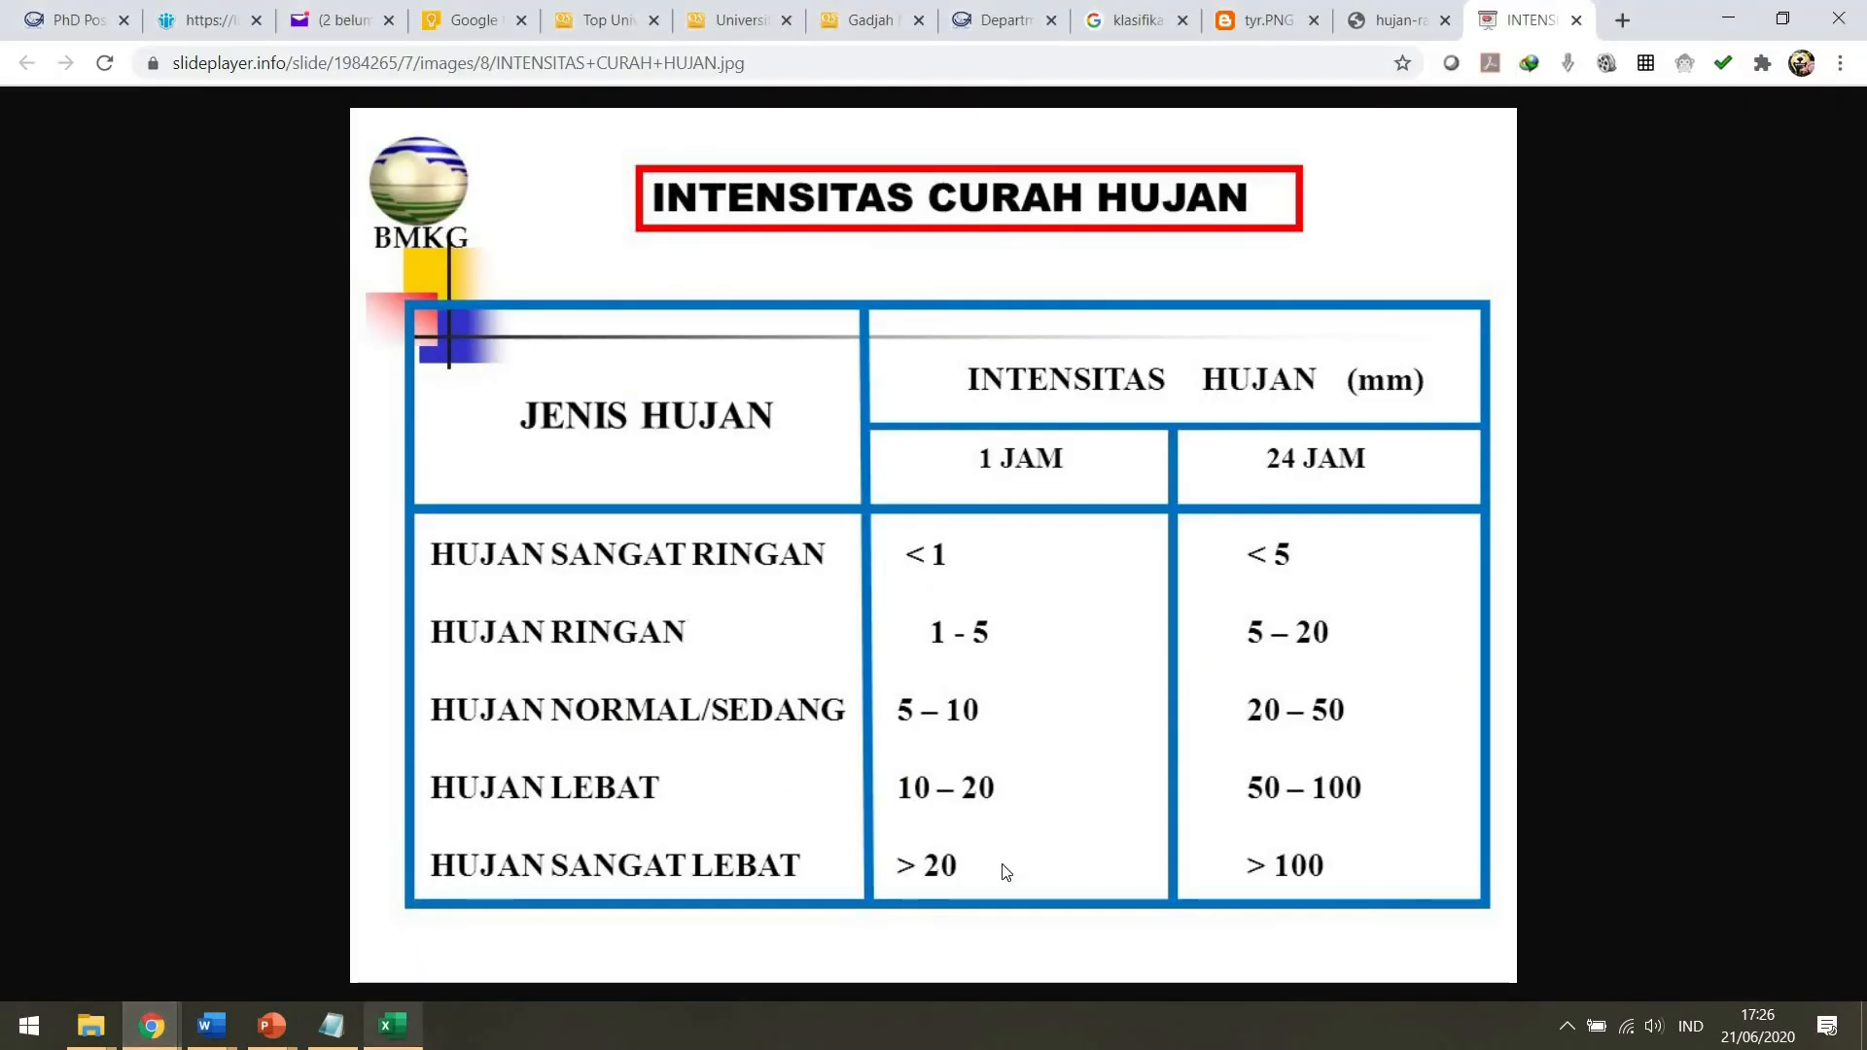
Copy the whole nested IF rainfall formula from the Notepad note and paste it into cell G2 of the ee-chart sheet in Excel.
{"action": "left_click", "coordinate": [340, 1033]}
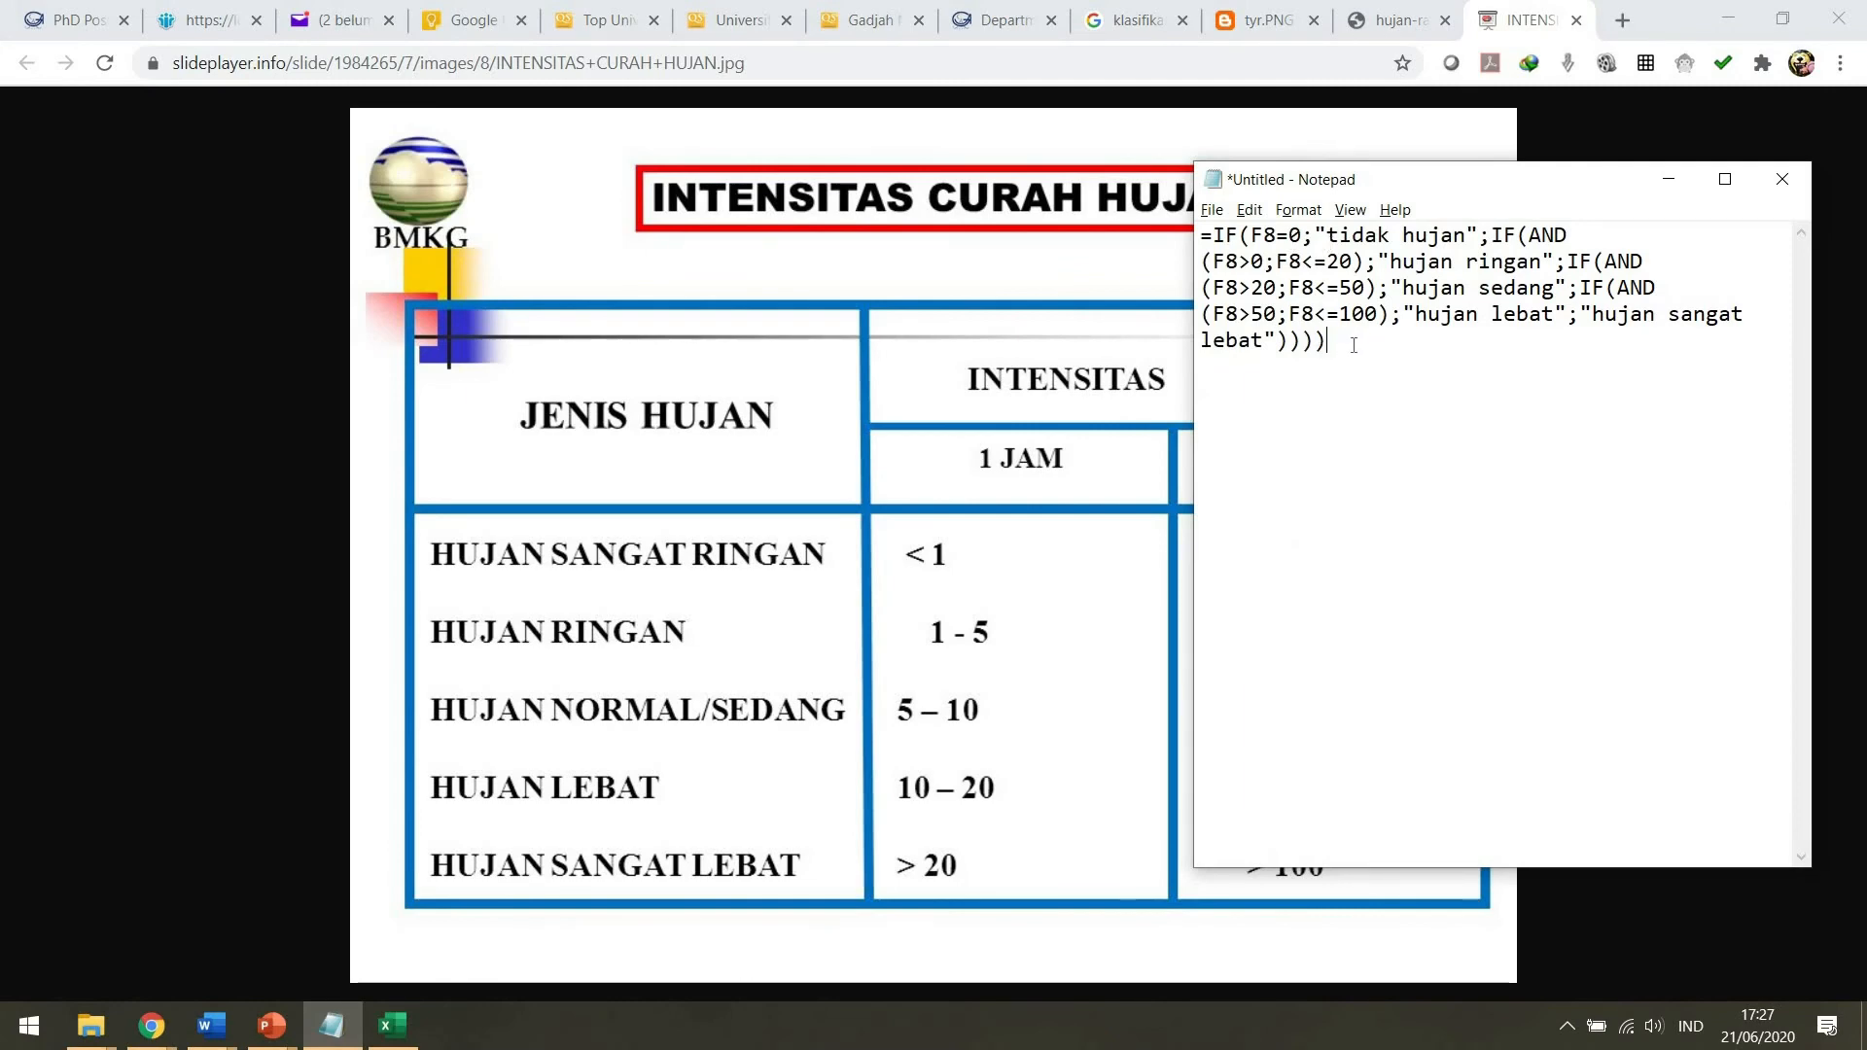
{"action": "key", "text": "ctrl+a"}
{"action": "key", "text": "ctrl+c"}
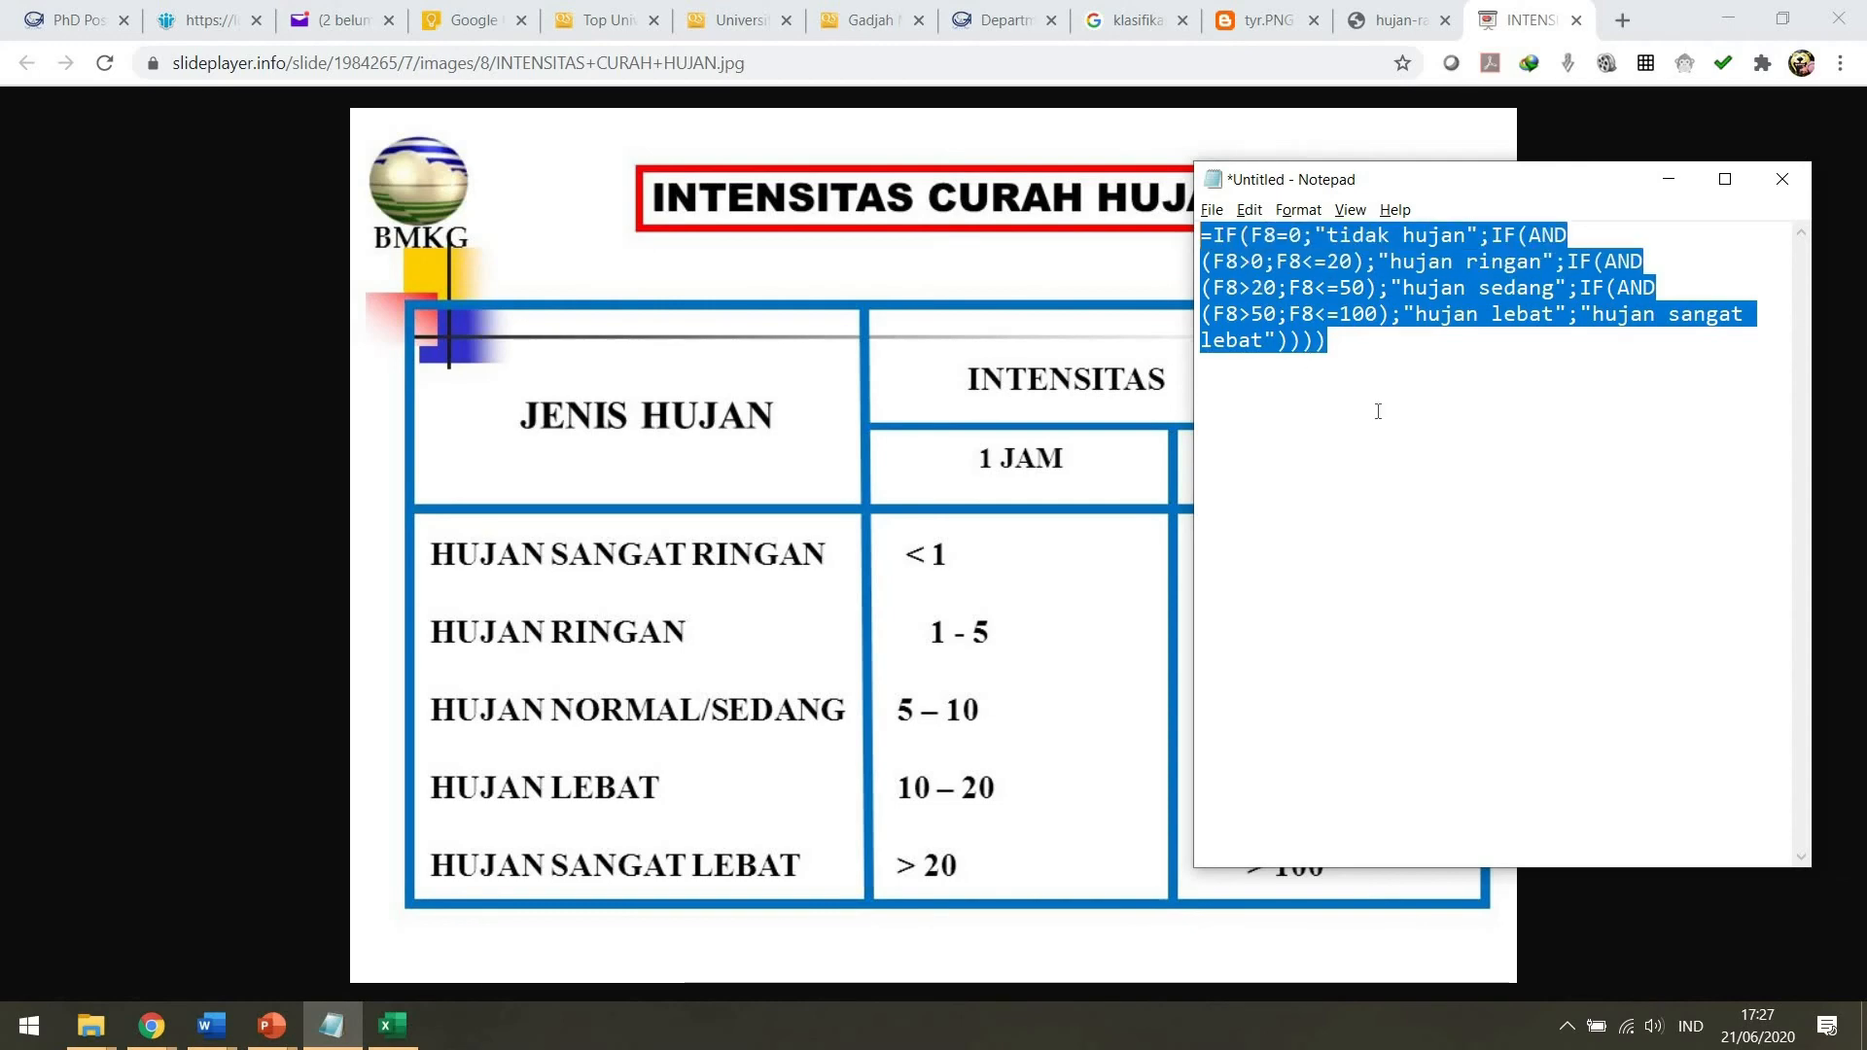
{"action": "left_click", "coordinate": [403, 1031]}
{"action": "left_click", "coordinate": [569, 304]}
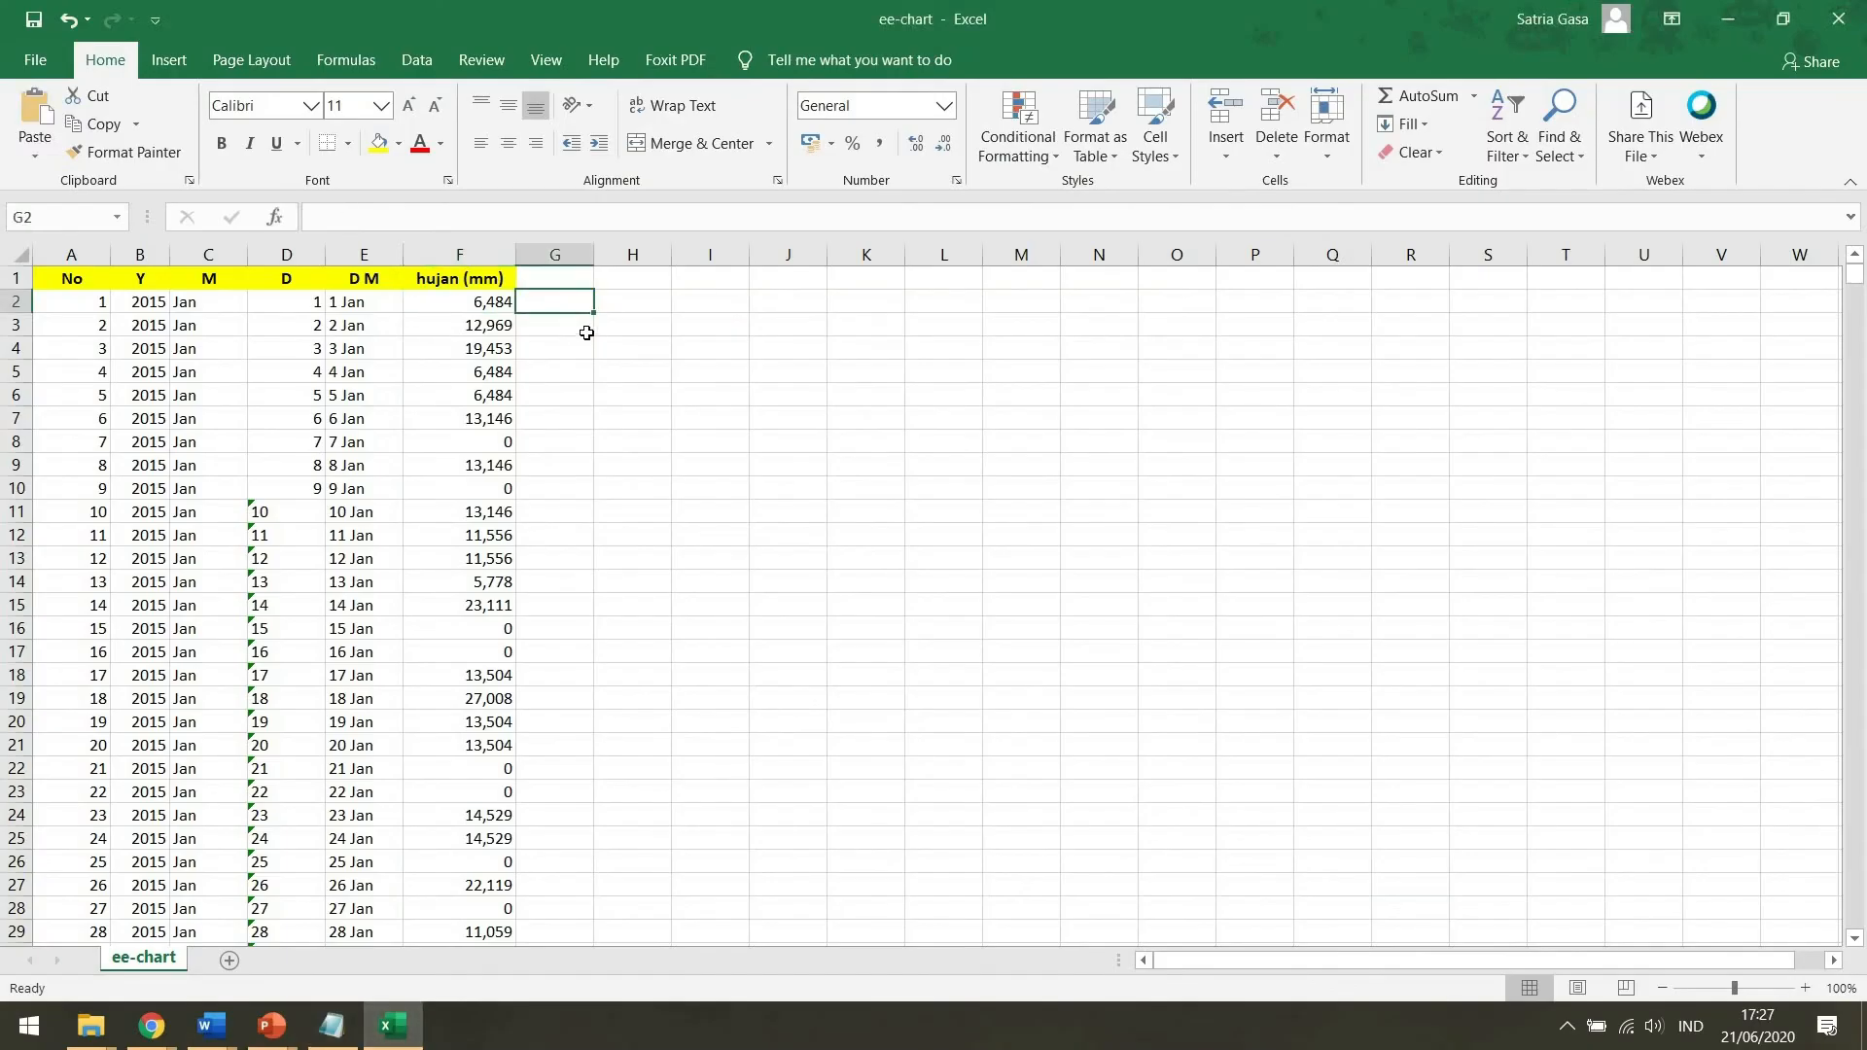
{"action": "key", "text": "ctrl+v"}
Enter the header "Kategori hujan" in cell G1 and fit column G's width to it.
{"action": "left_click", "coordinate": [569, 274]}
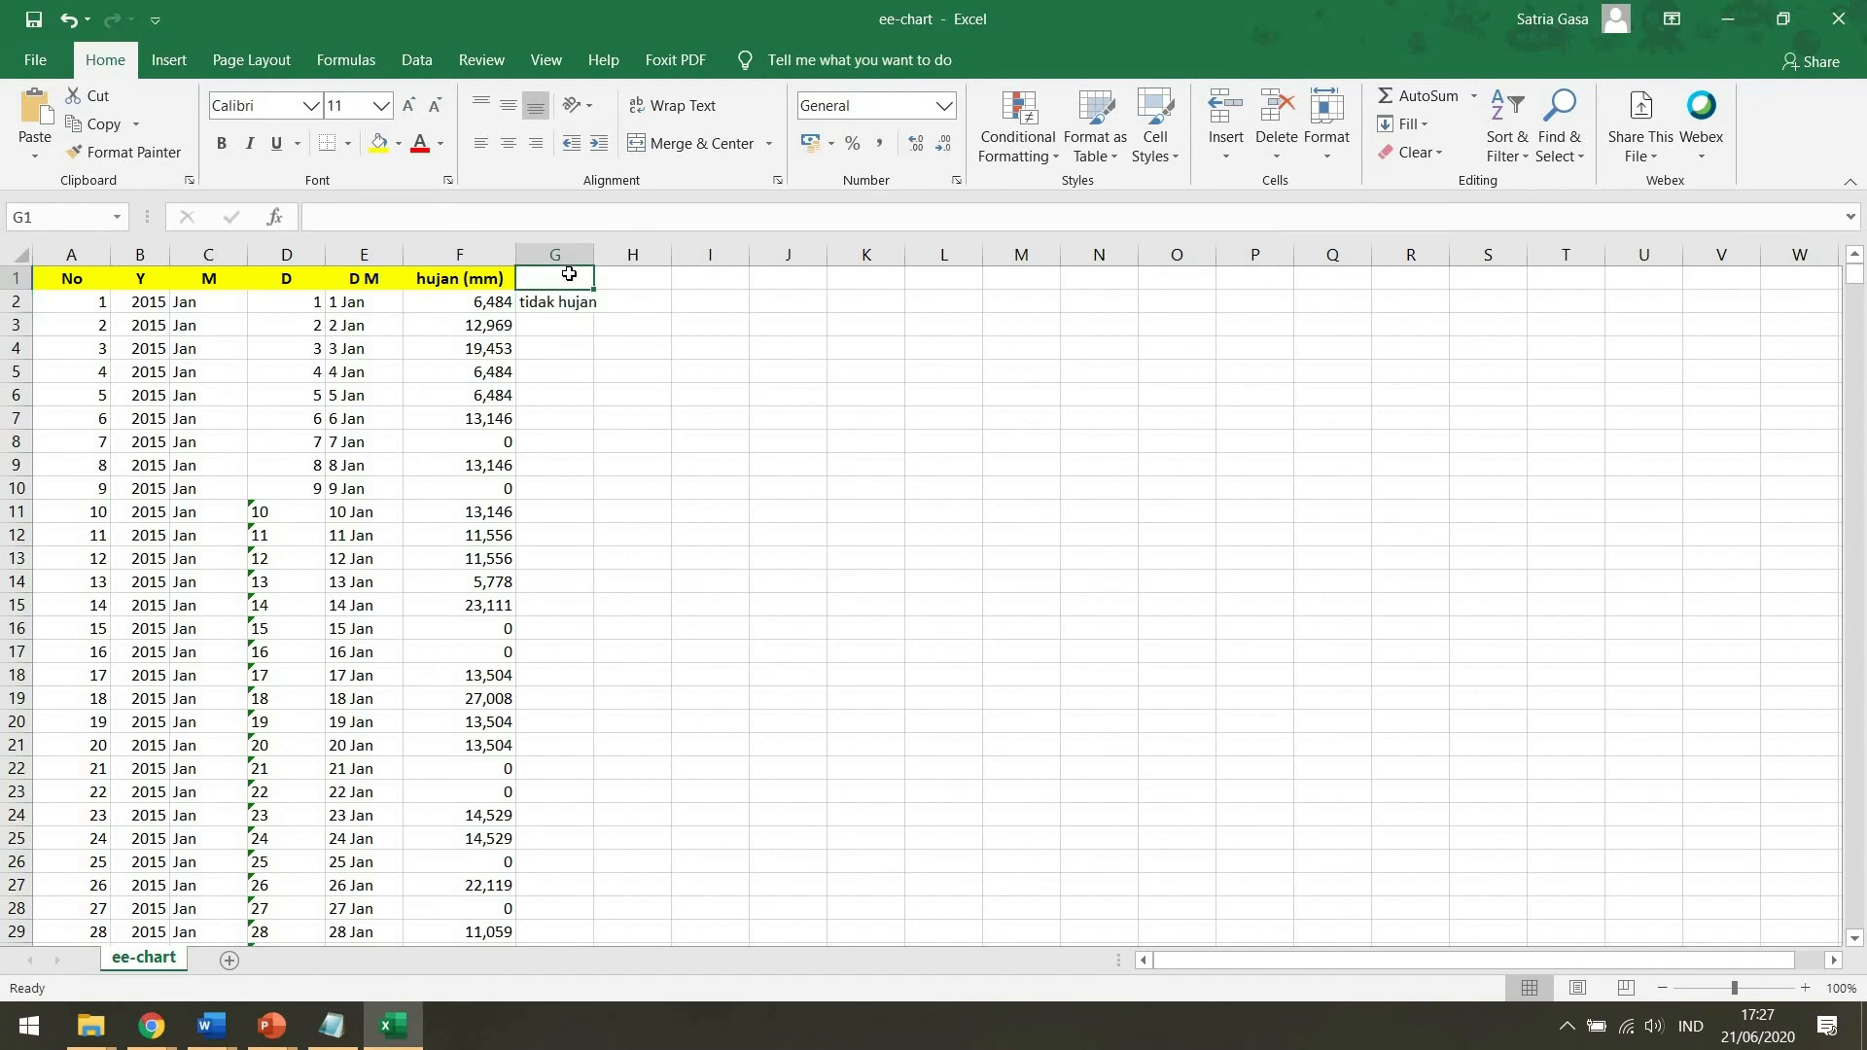
{"action": "type", "text": "Kate"}
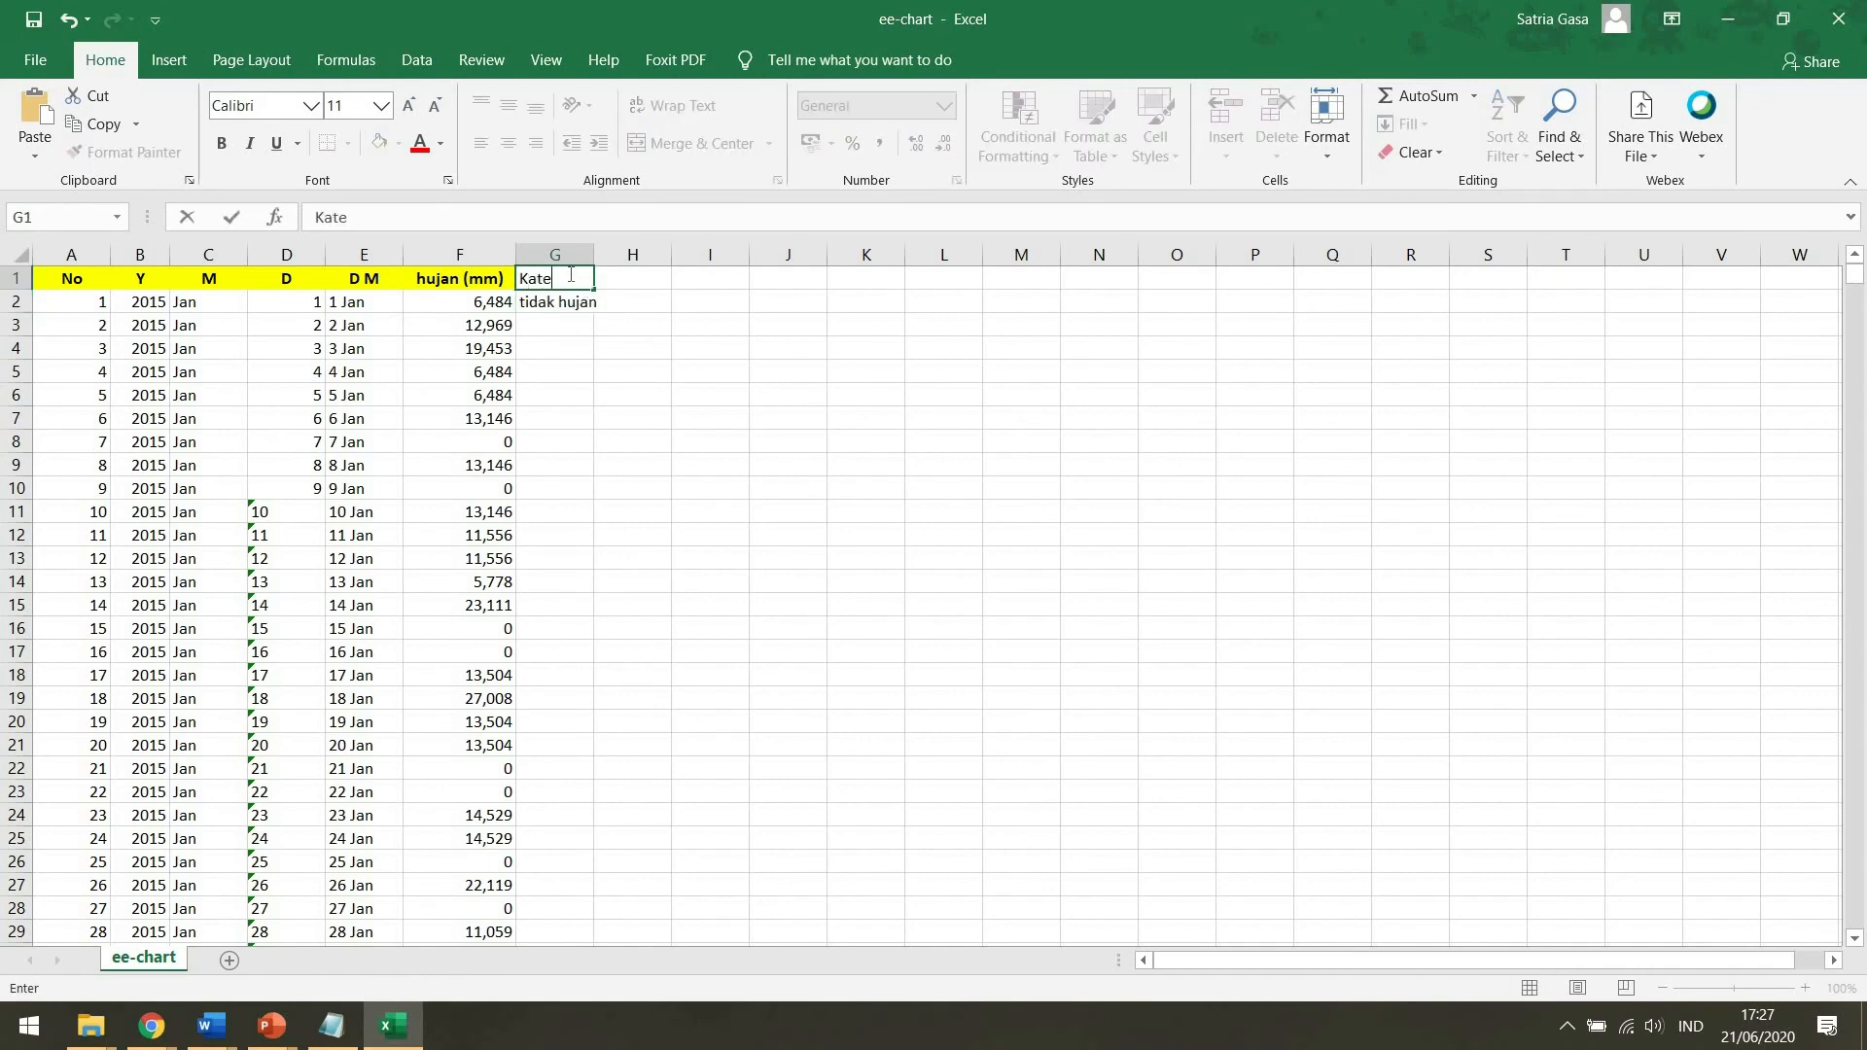
{"action": "type", "text": "gori hujan"}
{"action": "key", "text": "Return"}
{"action": "double_click", "coordinate": [594, 255]}
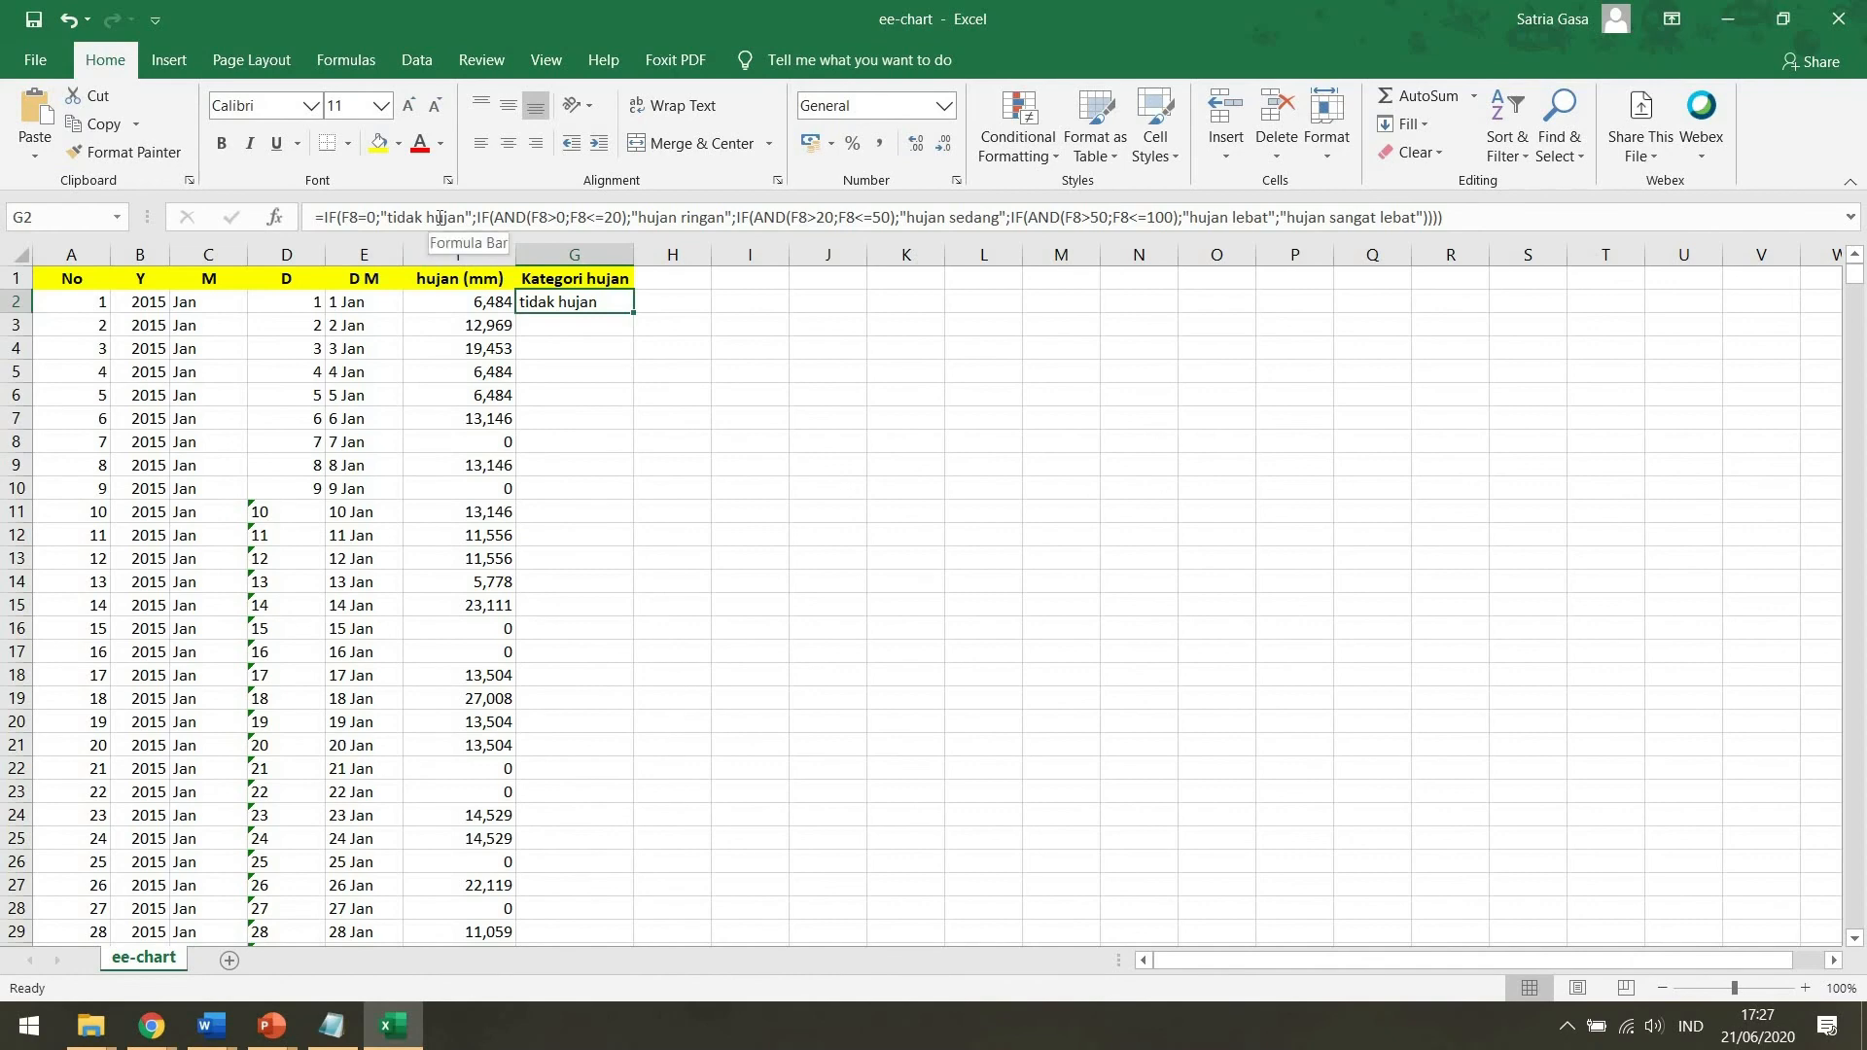
Replace every F8 reference in G2's nested IF formula with F2, the rainfall cell of the same row.
{"action": "double_click", "coordinate": [345, 216]}
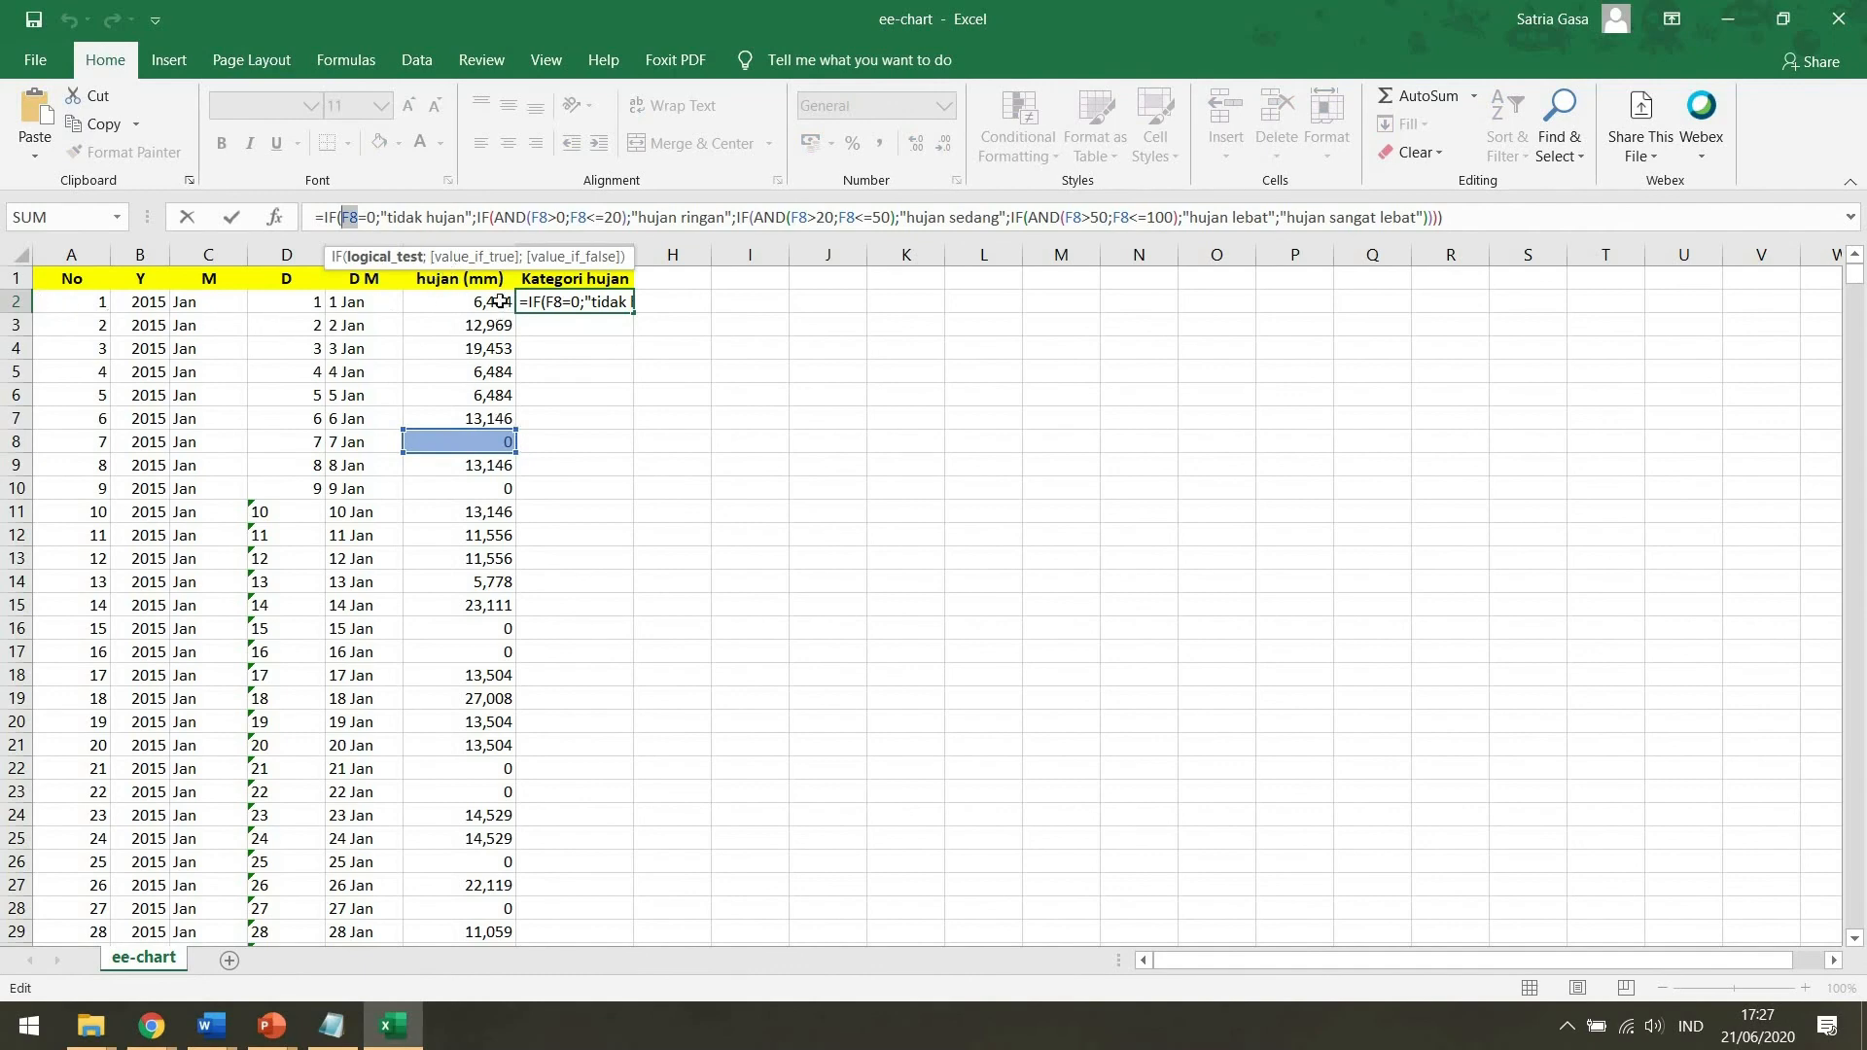
{"action": "left_click", "coordinate": [403, 304]}
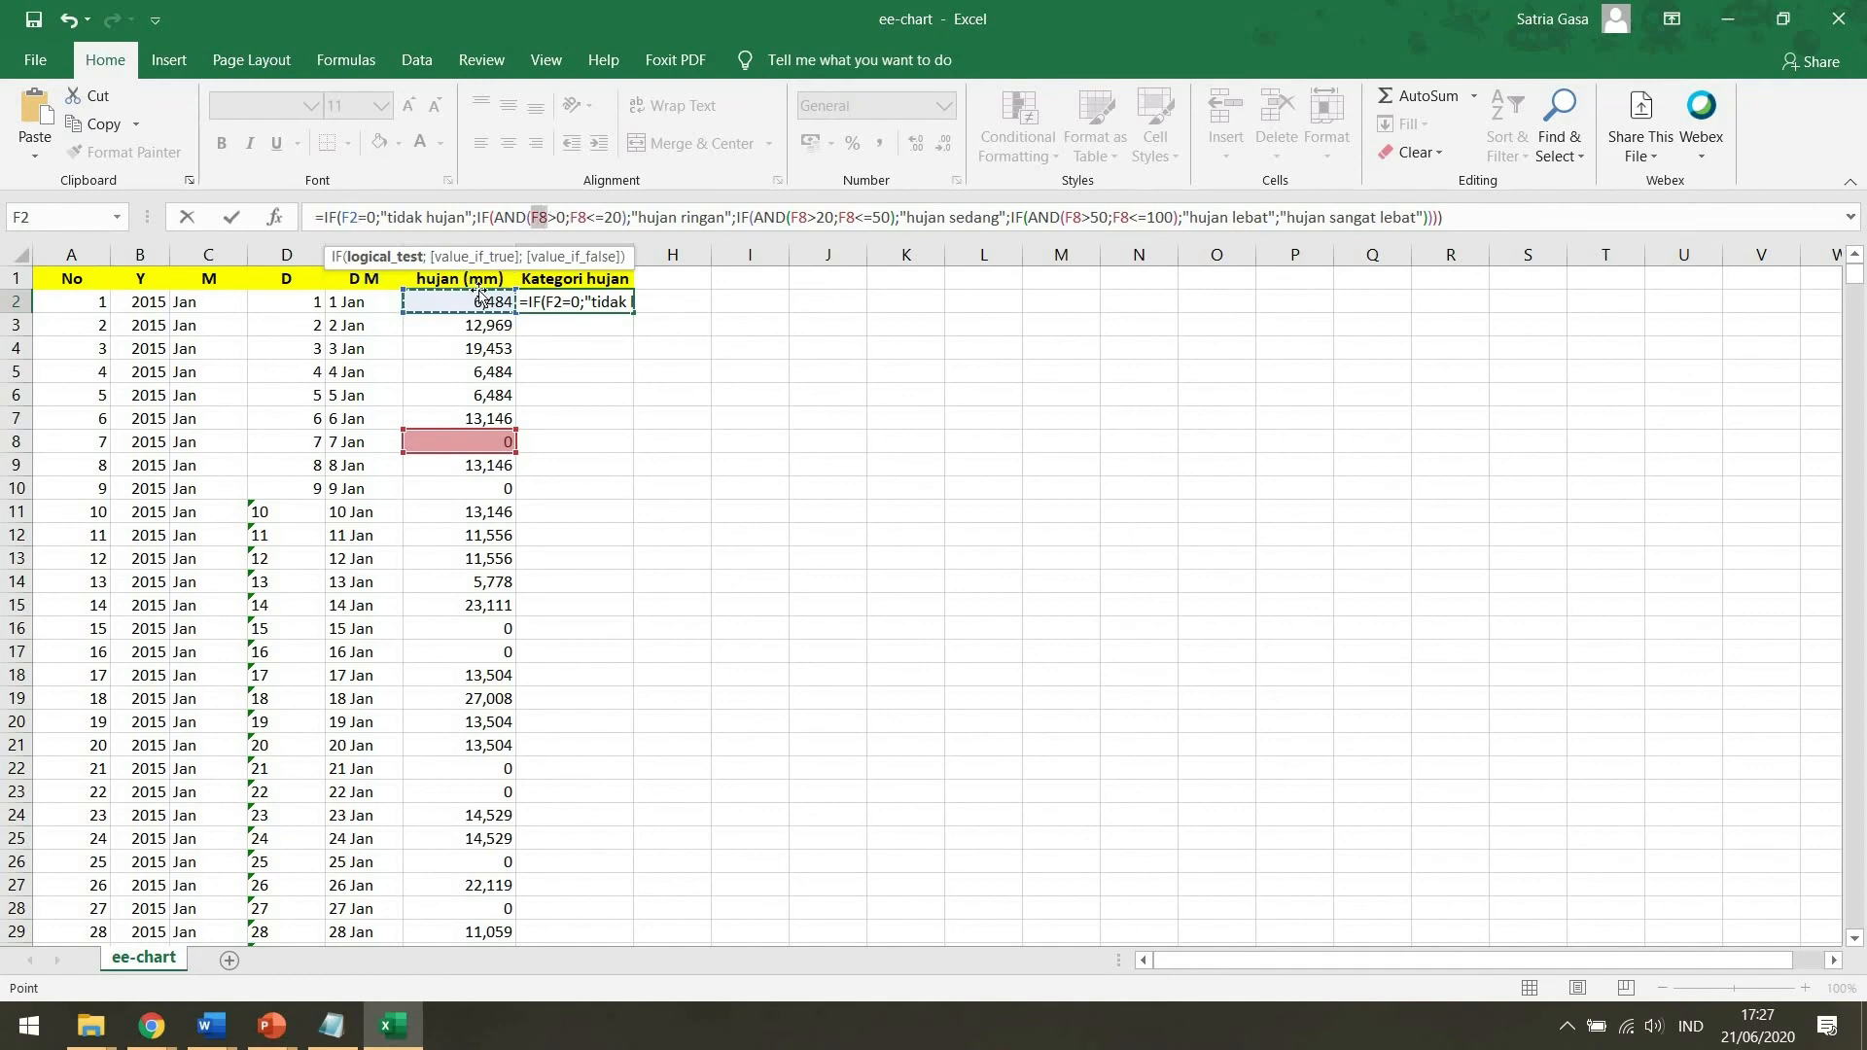
{"action": "double_click", "coordinate": [543, 218]}
{"action": "left_click", "coordinate": [476, 303]}
{"action": "double_click", "coordinate": [576, 218]}
{"action": "left_click", "coordinate": [477, 302]}
{"action": "double_click", "coordinate": [808, 218]}
{"action": "left_click", "coordinate": [477, 303]}
{"action": "double_click", "coordinate": [851, 218]}
{"action": "left_click", "coordinate": [477, 303]}
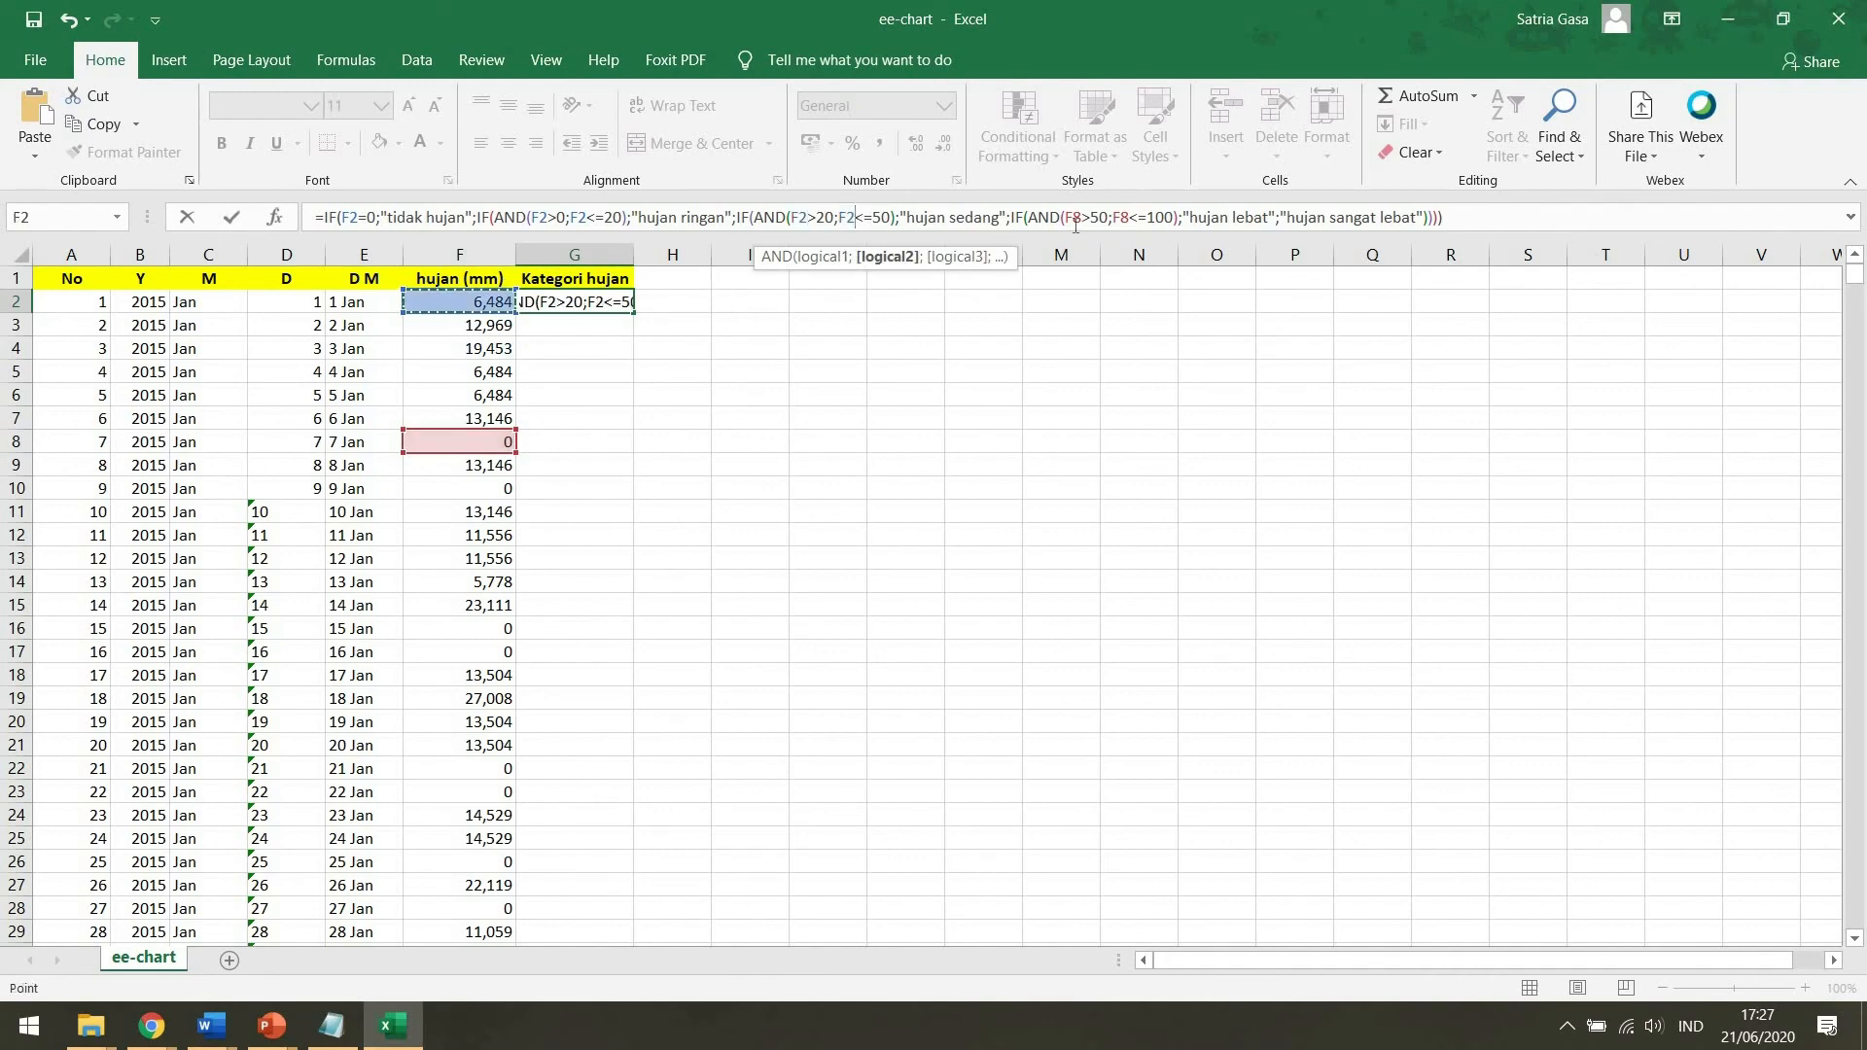
{"action": "double_click", "coordinate": [1074, 218]}
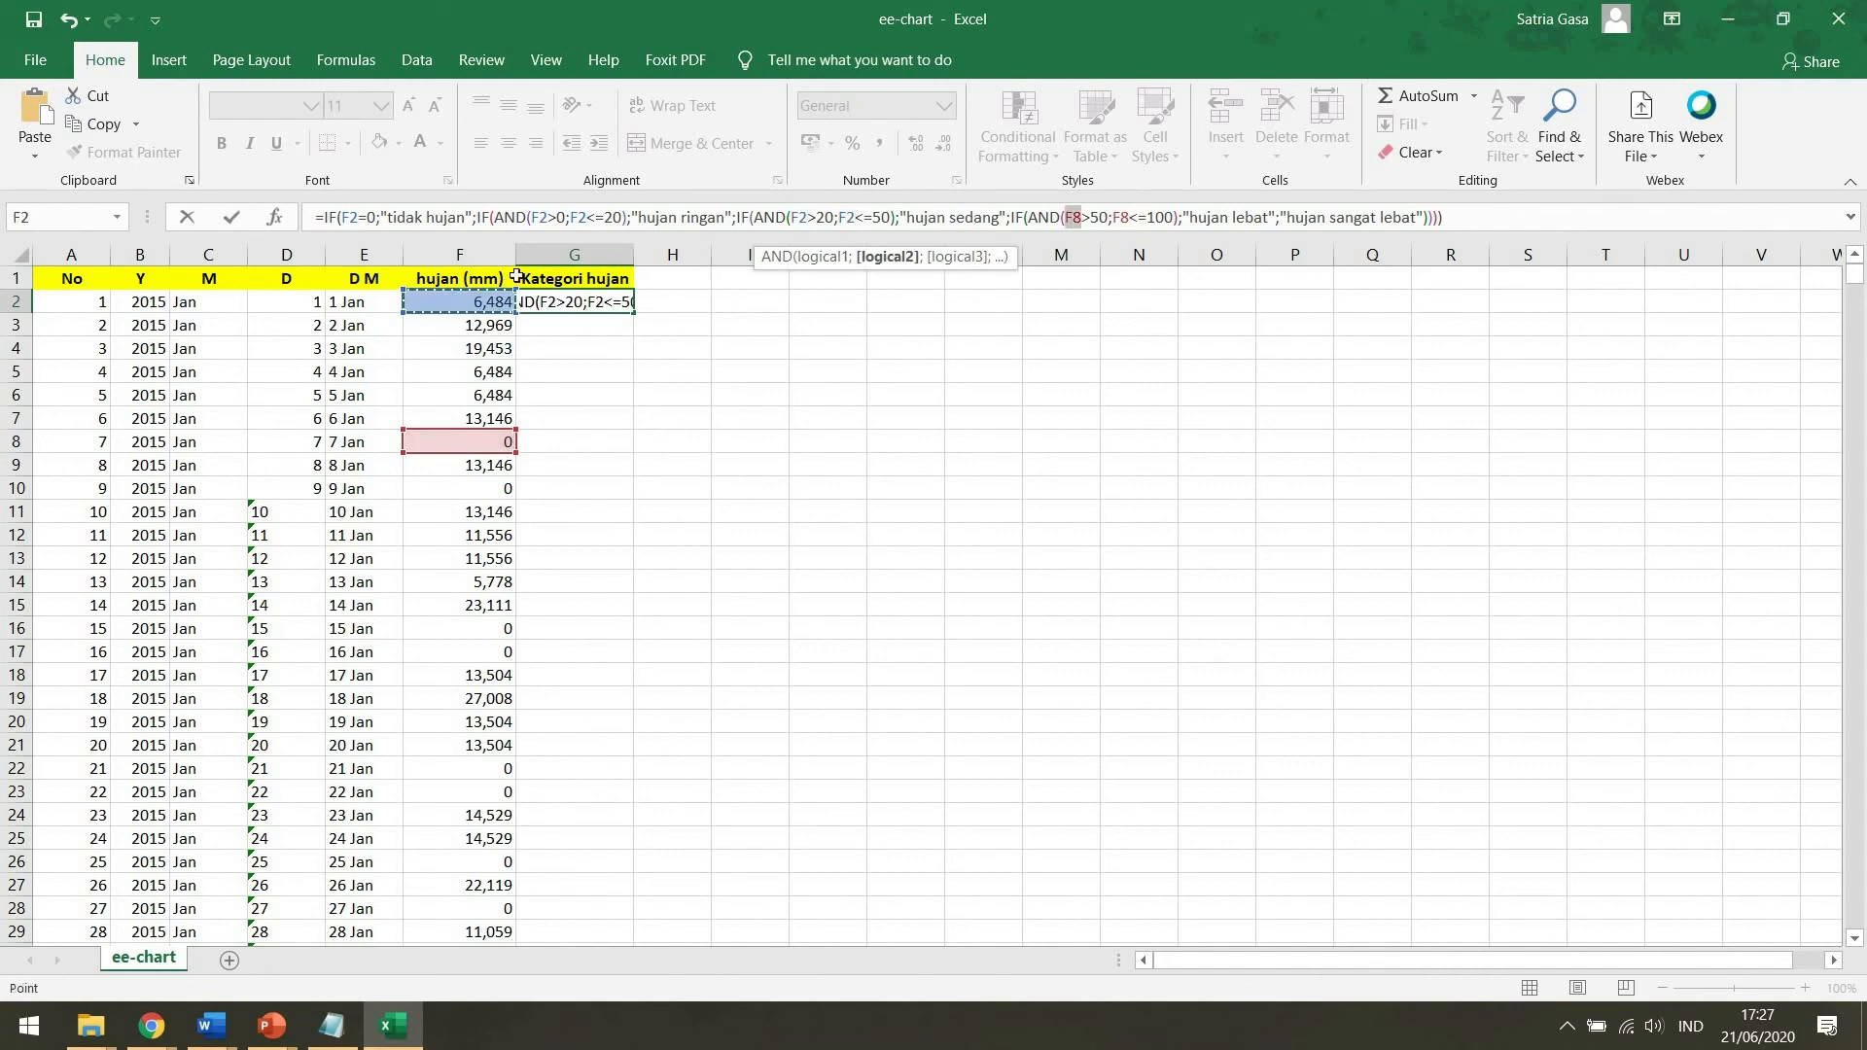
{"action": "left_click", "coordinate": [477, 302]}
{"action": "double_click", "coordinate": [1125, 218]}
{"action": "left_click", "coordinate": [476, 303]}
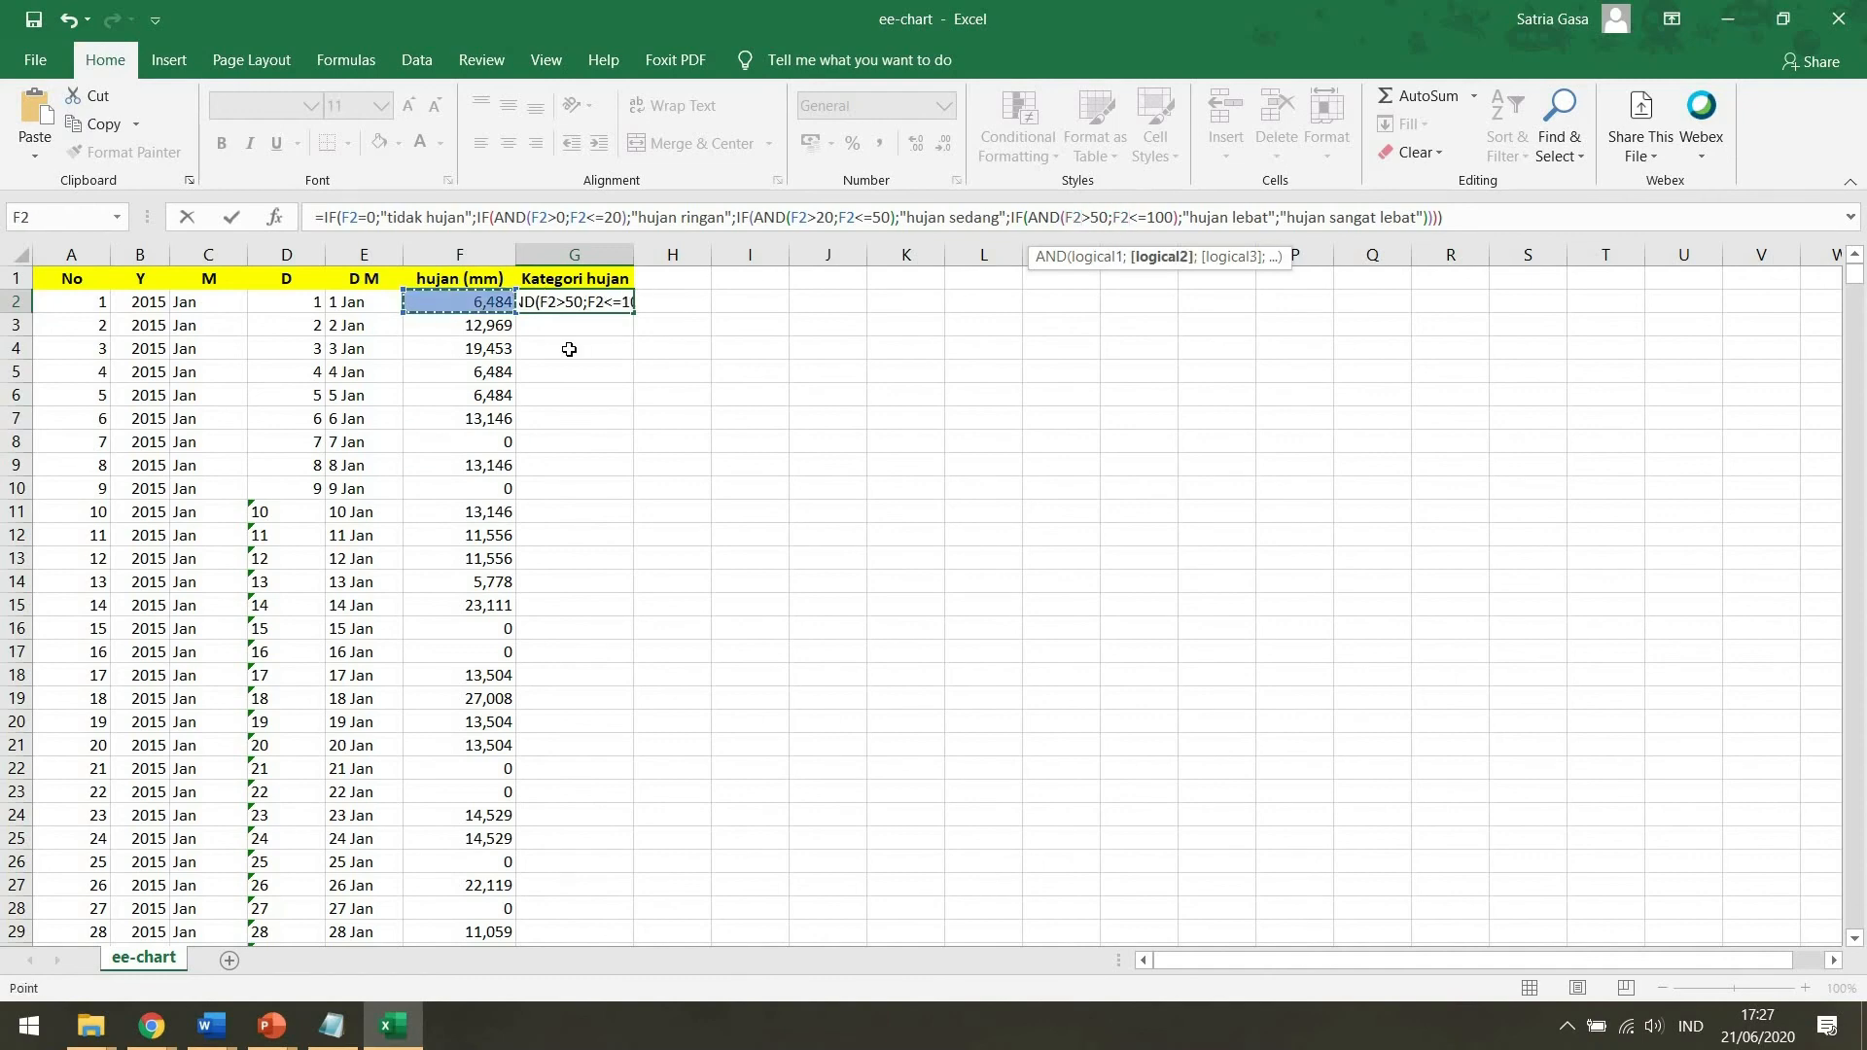
{"action": "key", "text": "Return"}
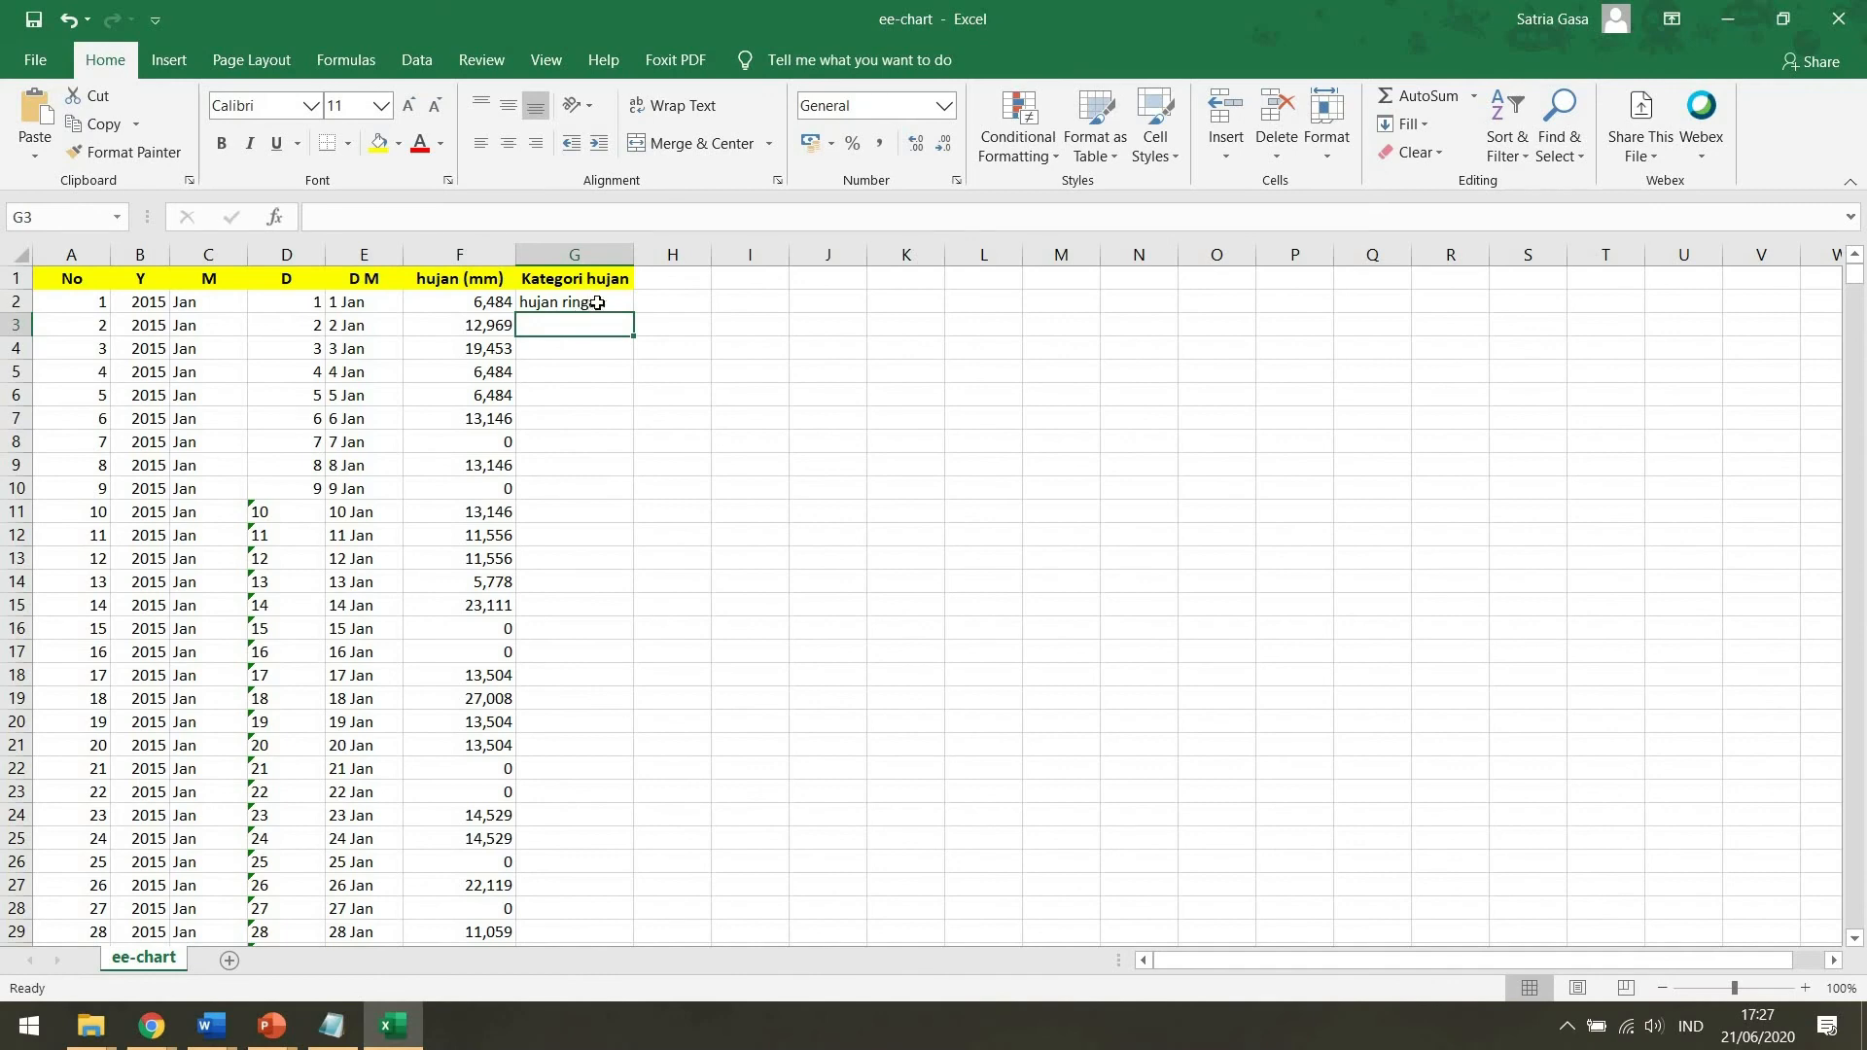
Fill the G2 category formula down column G to the last data row.
{"action": "left_click", "coordinate": [569, 301]}
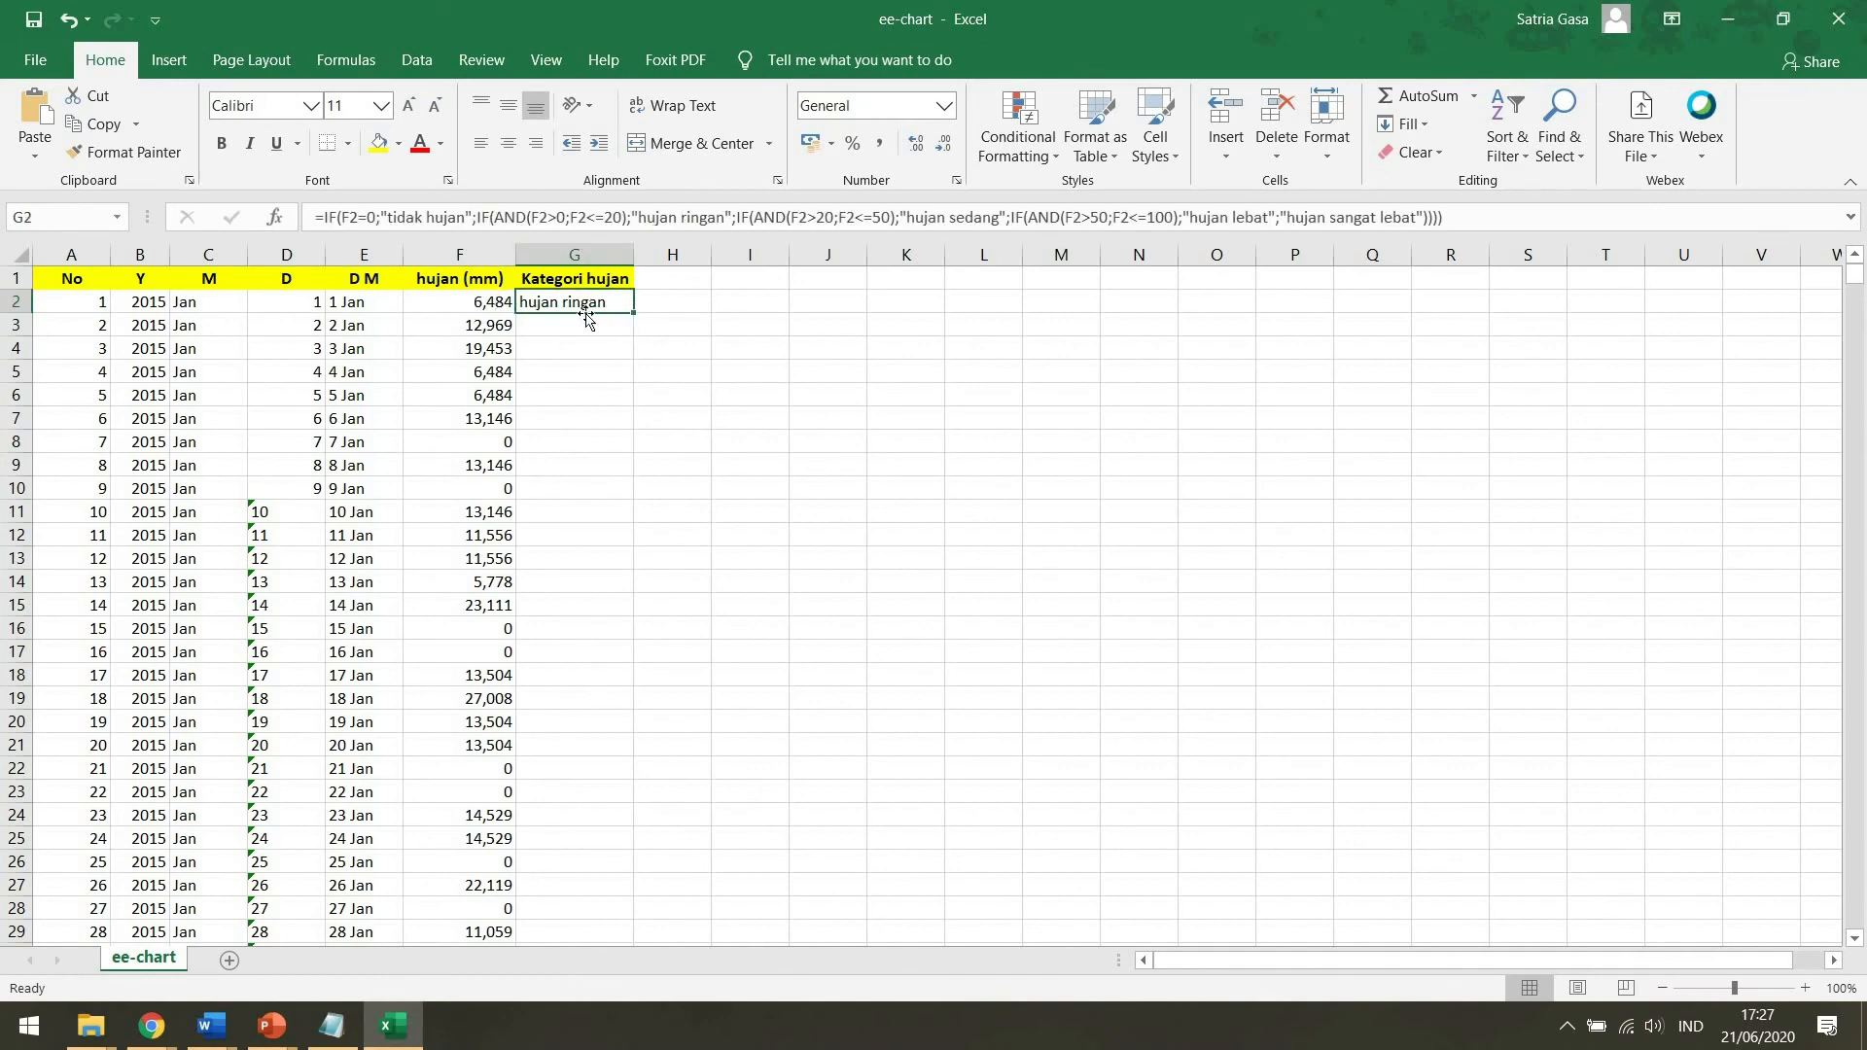
{"action": "double_click", "coordinate": [634, 313]}
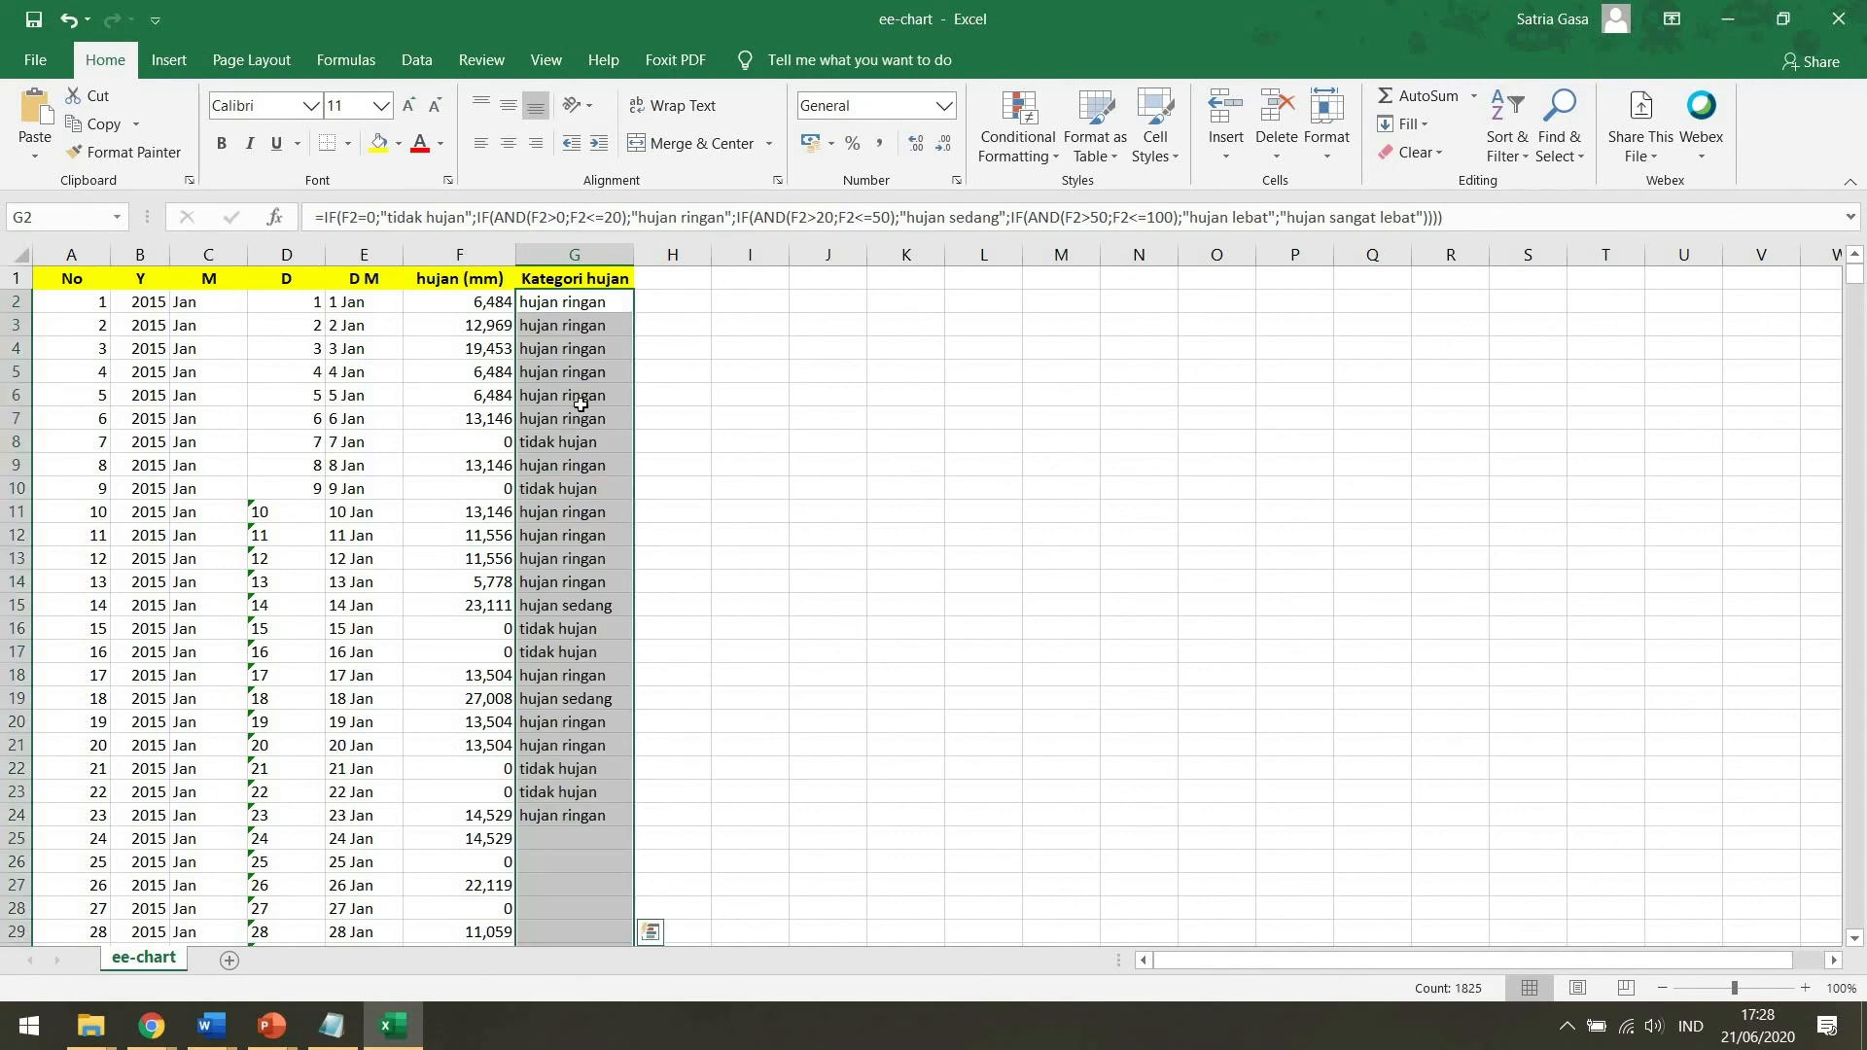
{"action": "left_click", "coordinate": [599, 306]}
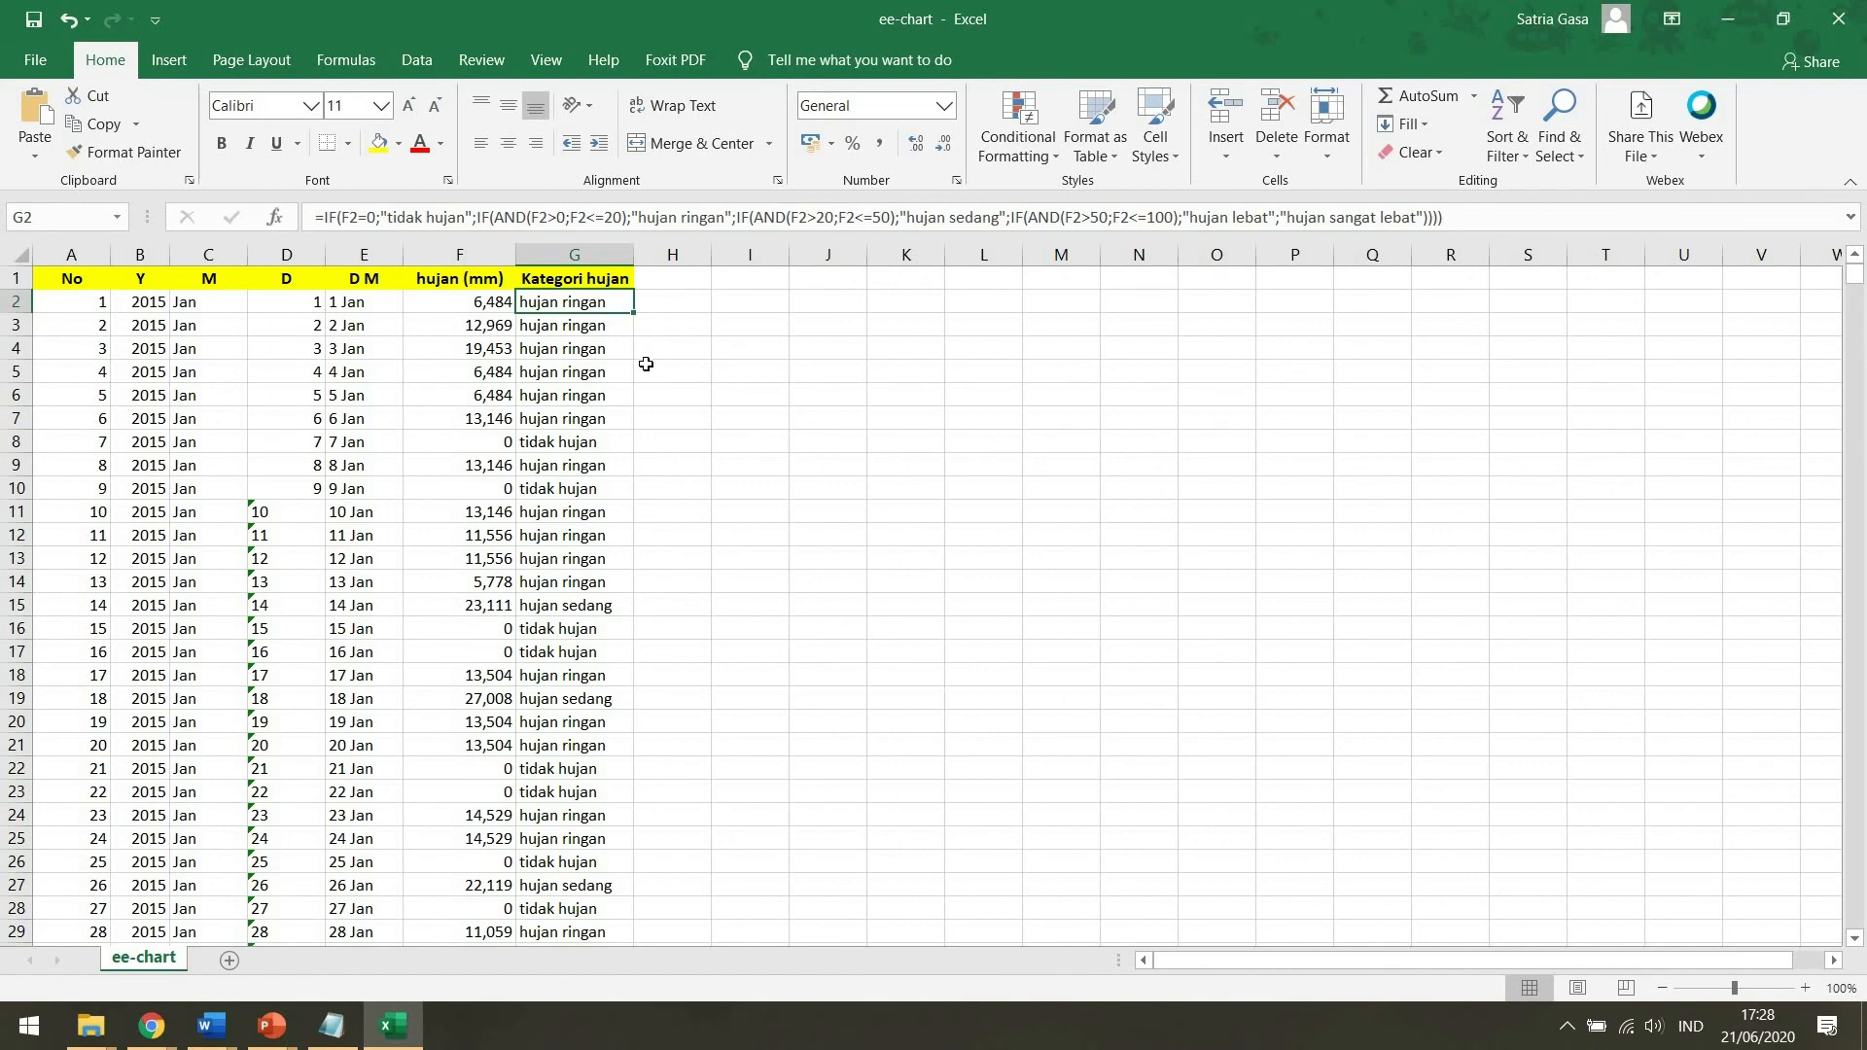
{"action": "left_click", "coordinate": [659, 304]}
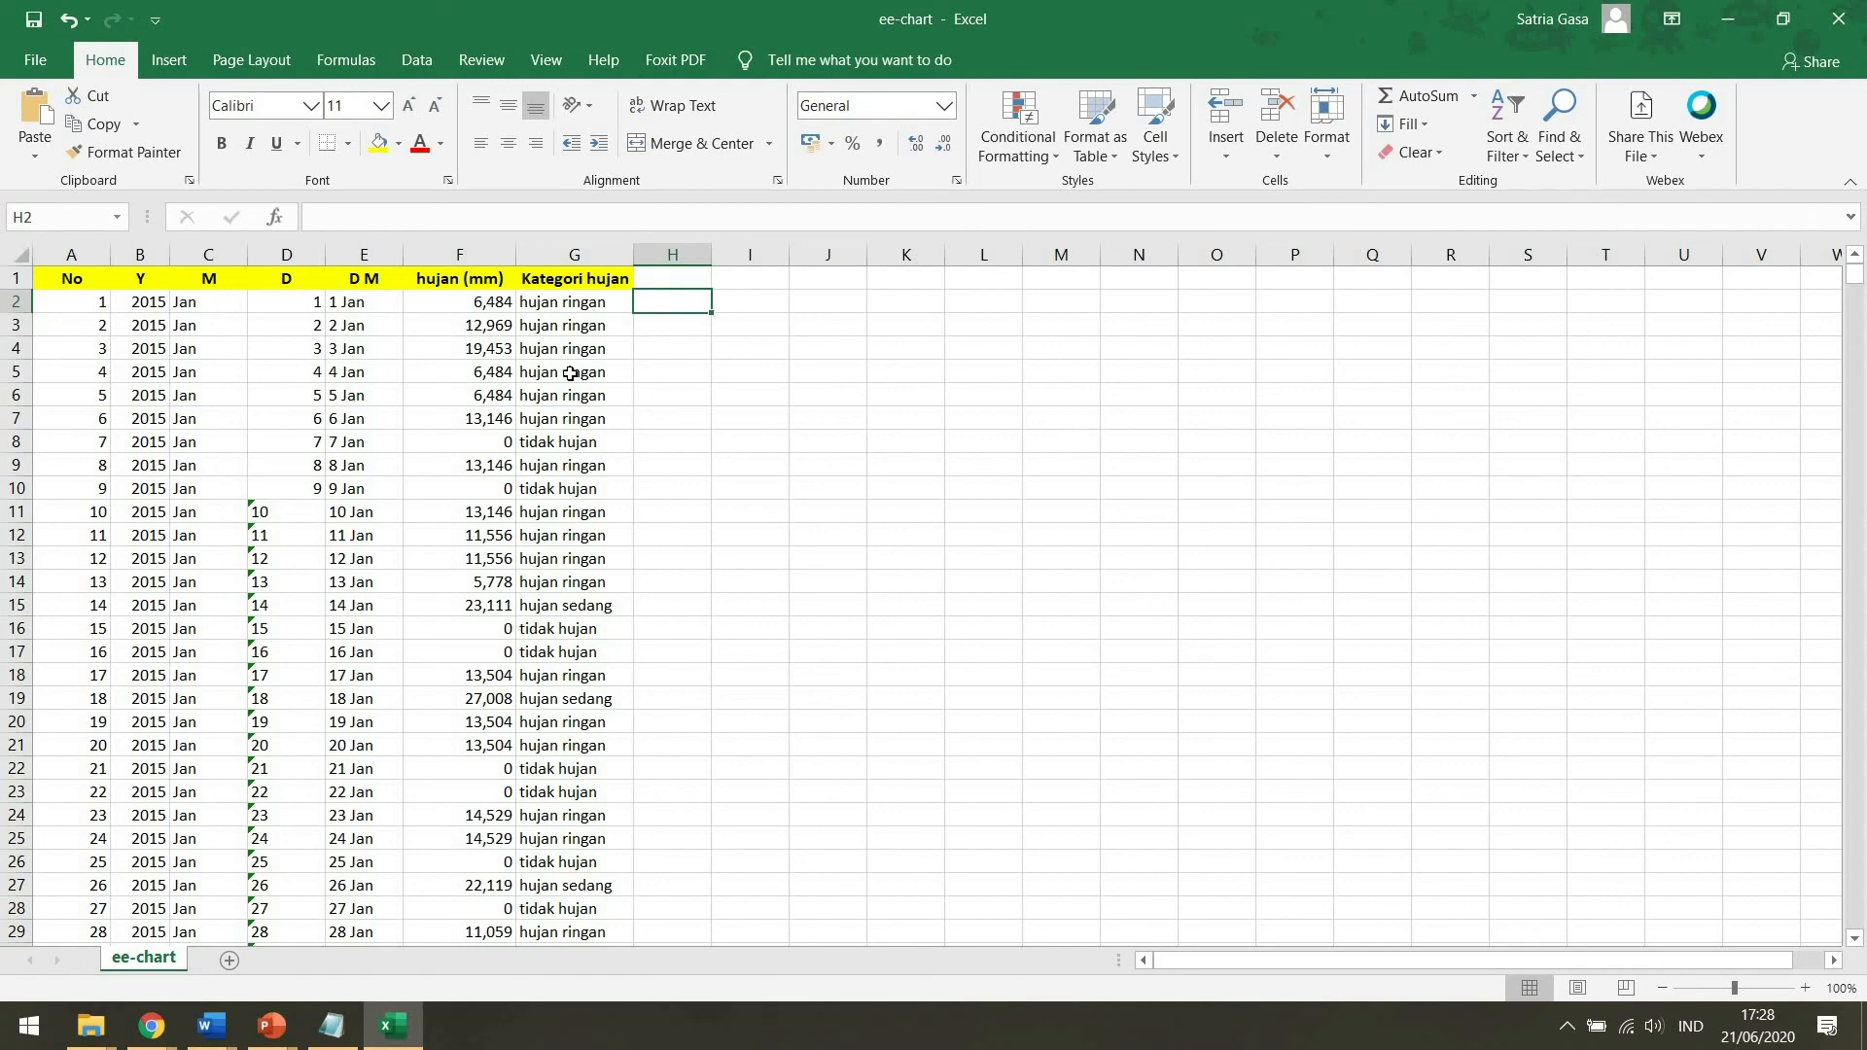
Save the file as an Excel Workbook named ee-chart in the Downloads folder instead of keeping the CSV format.
{"action": "key", "text": "ctrl+s"}
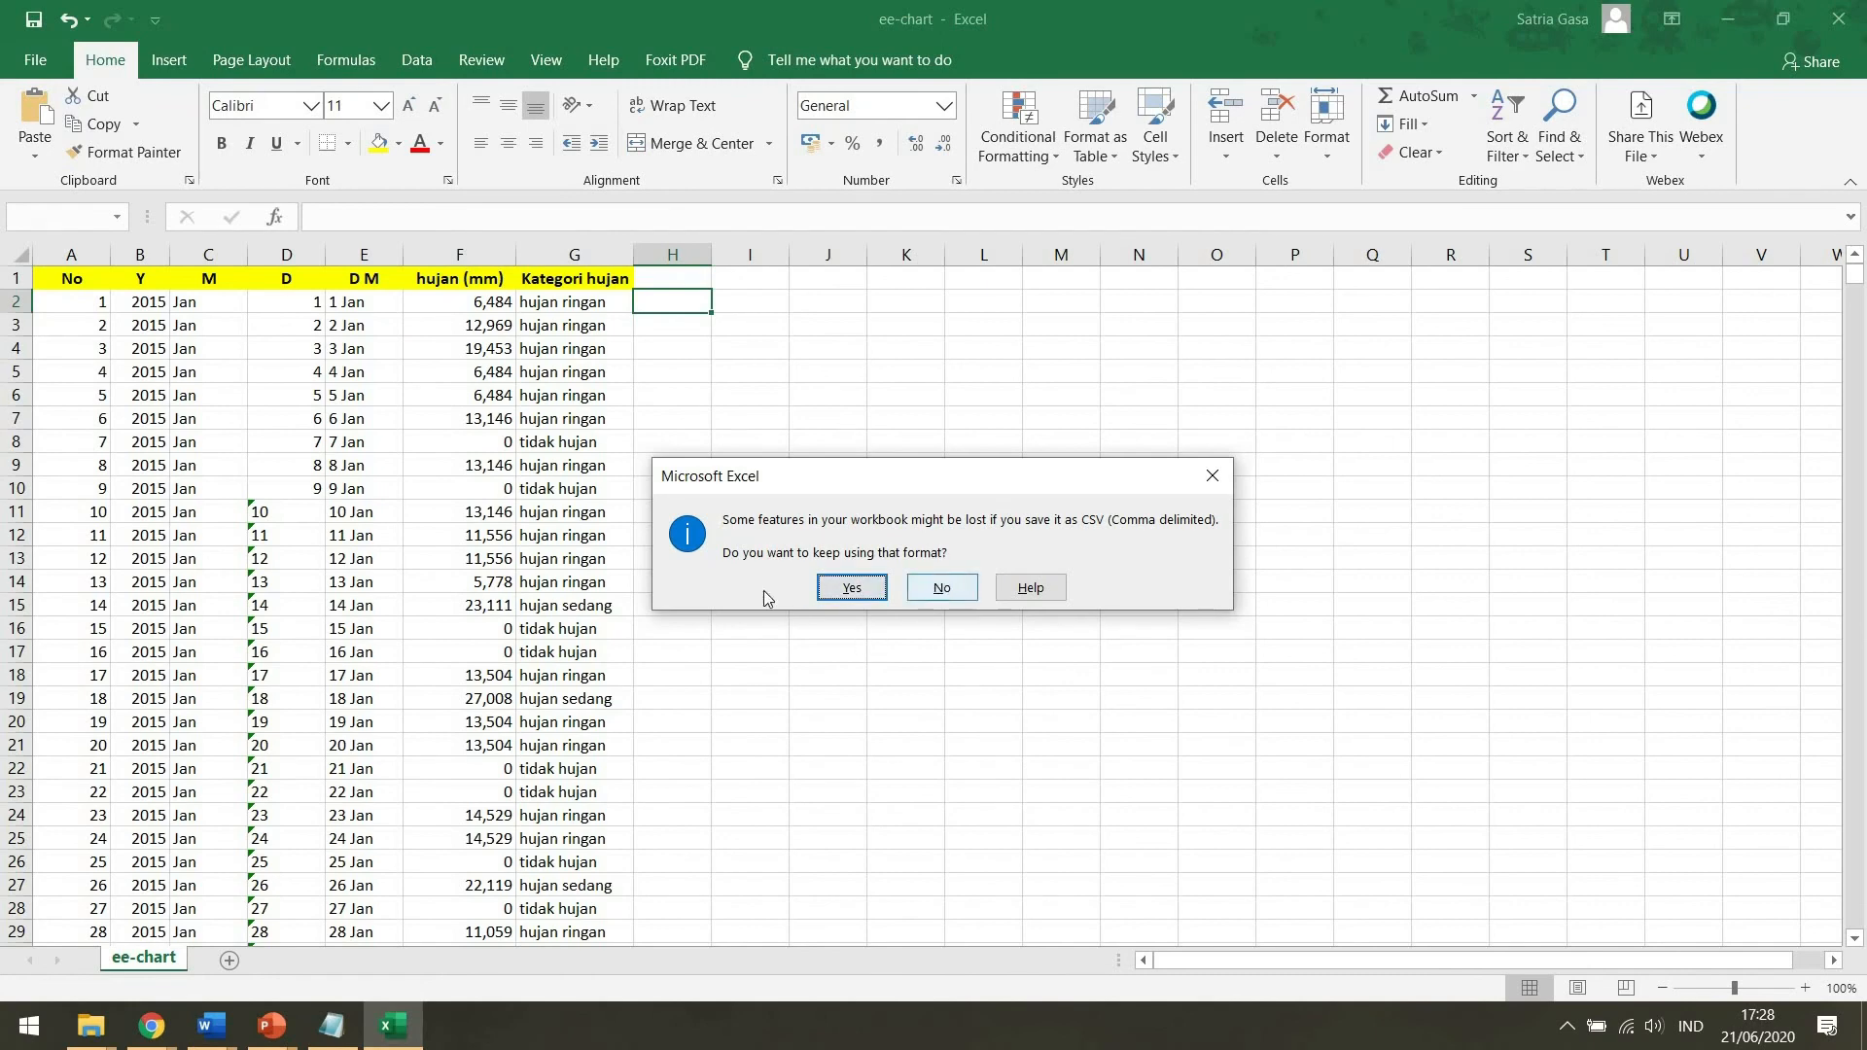
{"action": "left_click", "coordinate": [941, 588]}
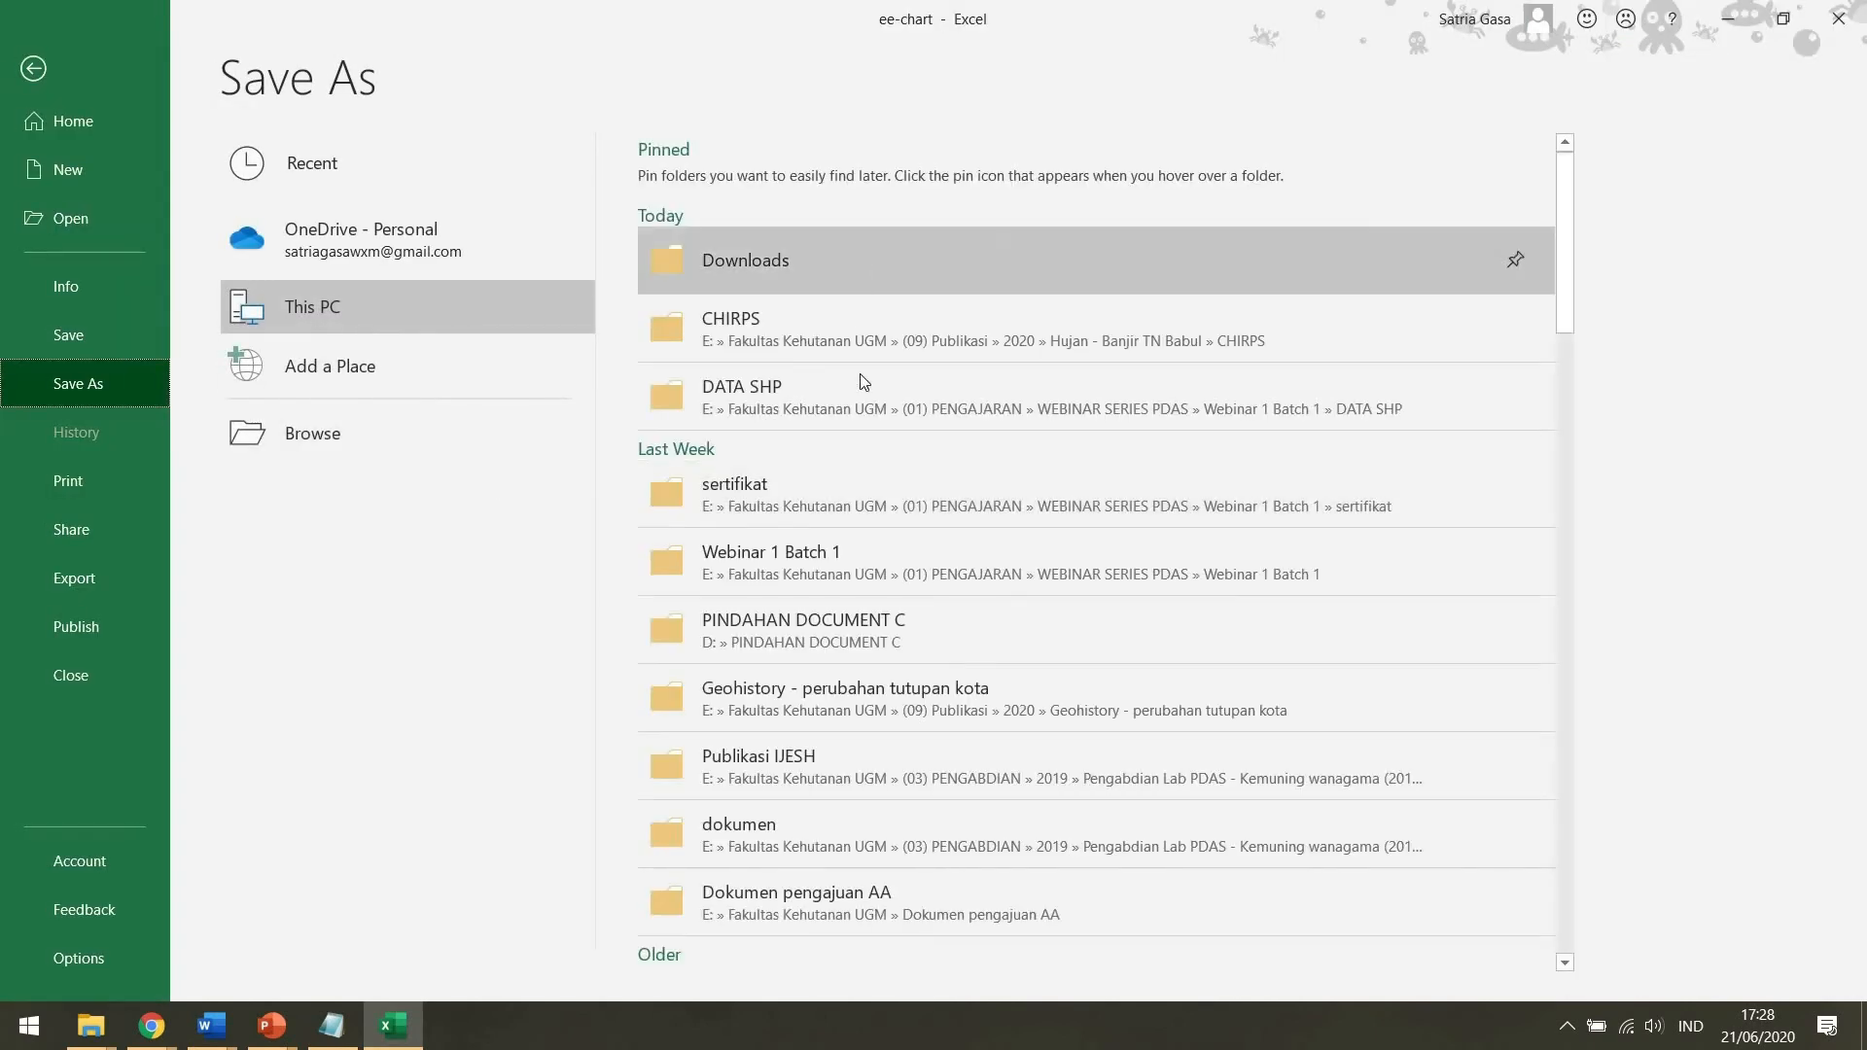
{"action": "left_click", "coordinate": [445, 441]}
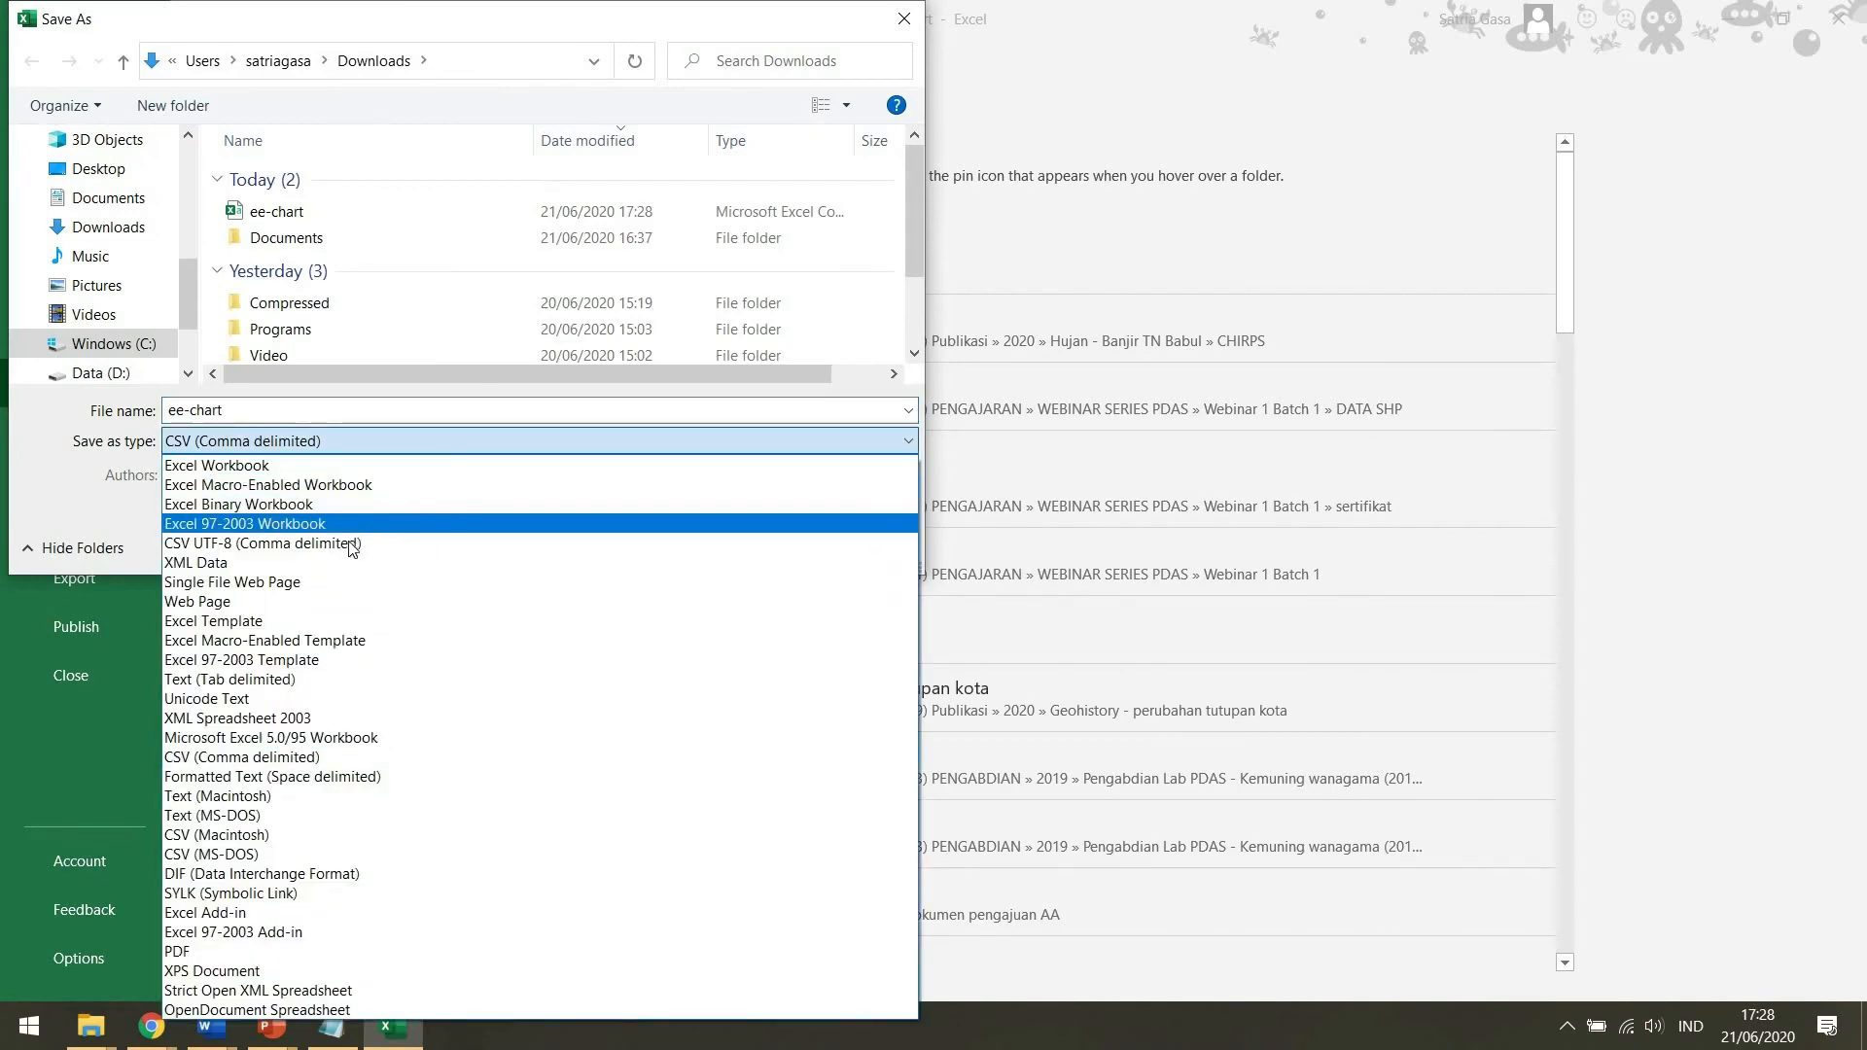
{"action": "left_click", "coordinate": [309, 466]}
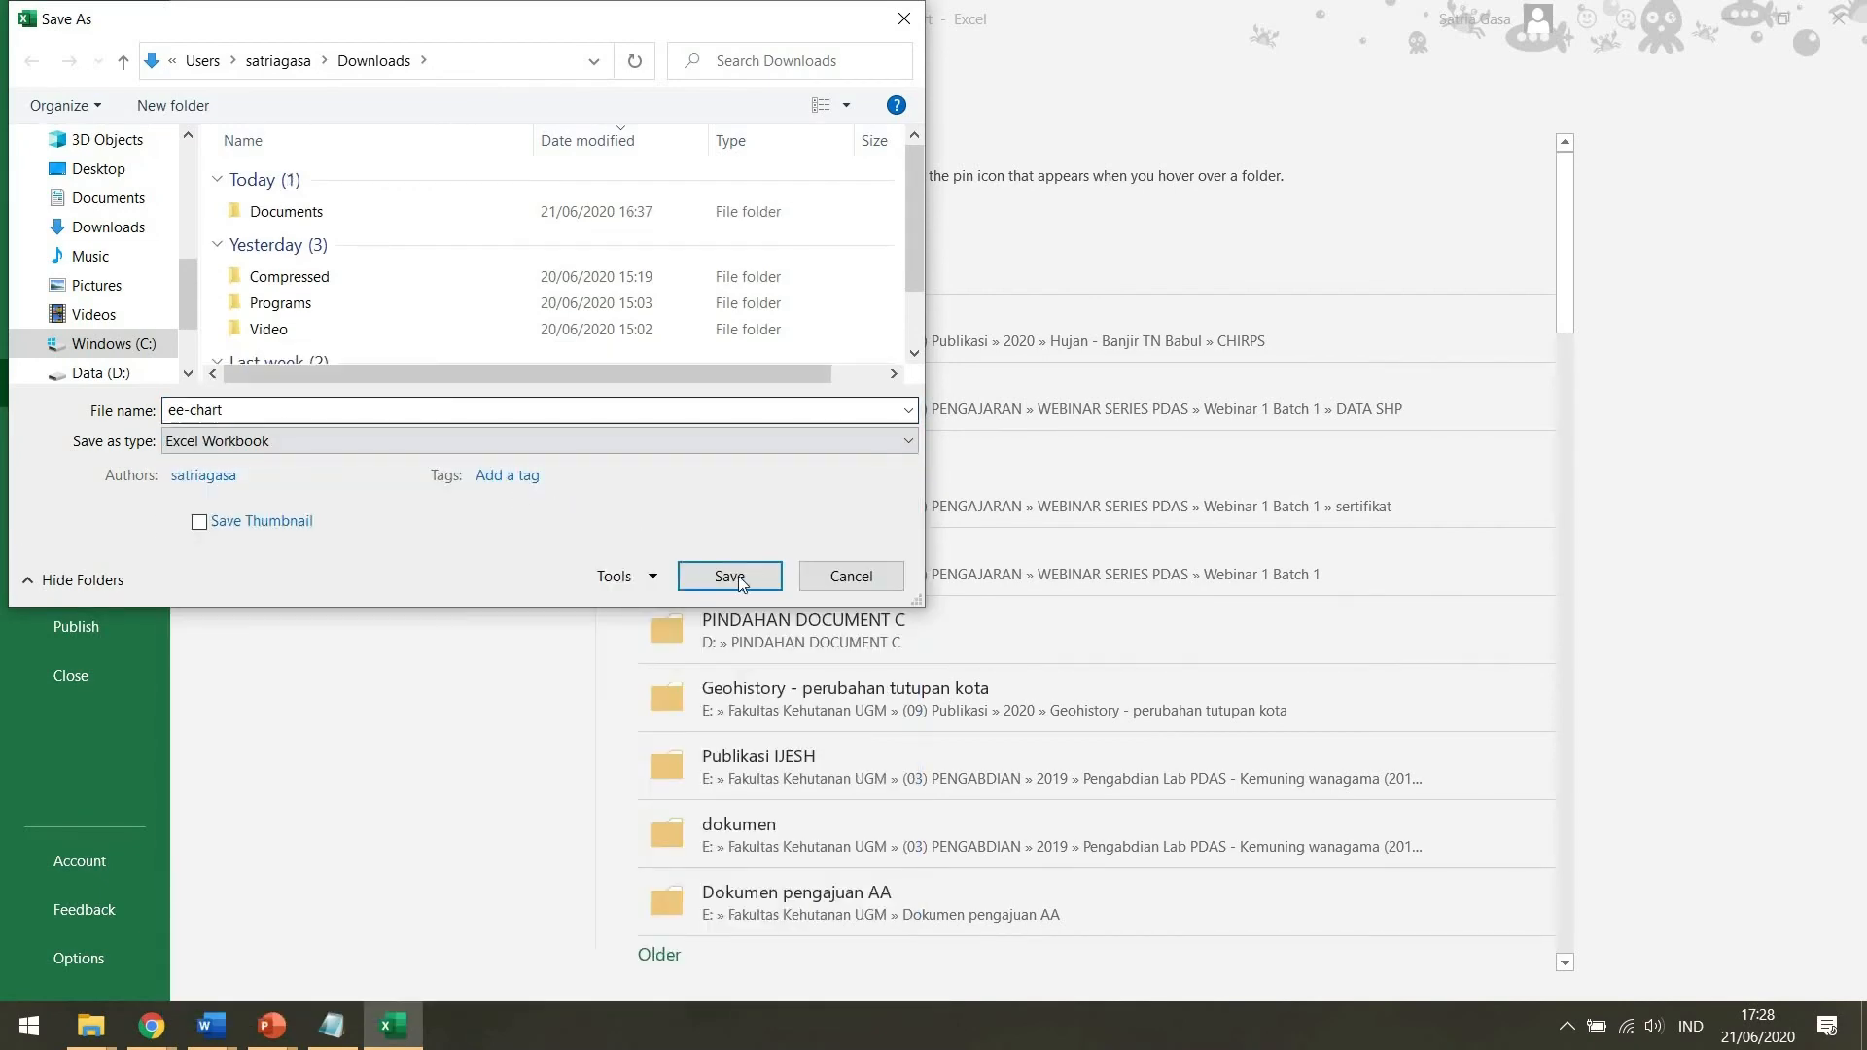